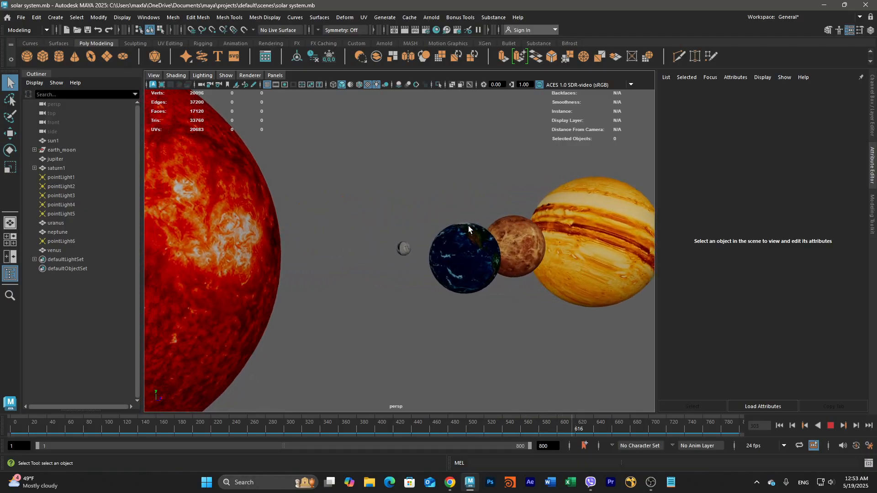
Step: Examine the playing solar system animation from several distances and angles, and stop the playback
right_click_drag(469, 227, 227, 267, "alt")
right_click_drag(429, 262, 362, 292, "alt")
left_click_drag(360, 289, 374, 295, "alt")
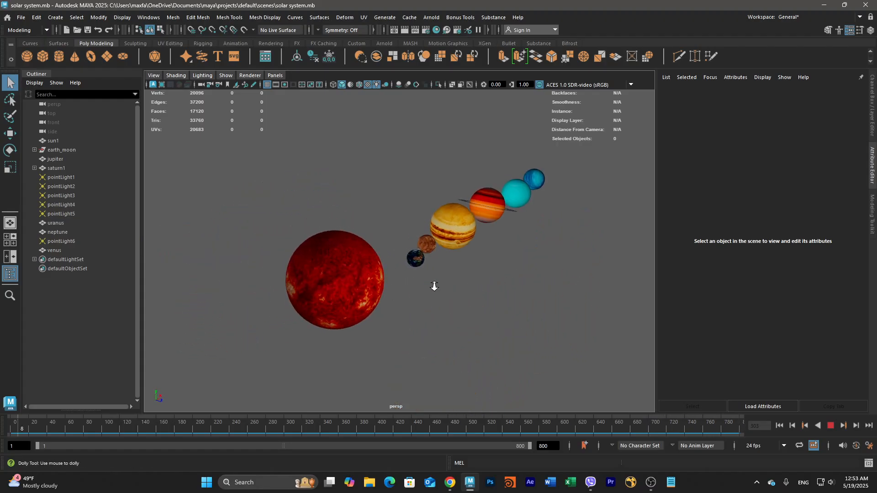
right_click_drag(434, 286, 372, 288, "alt")
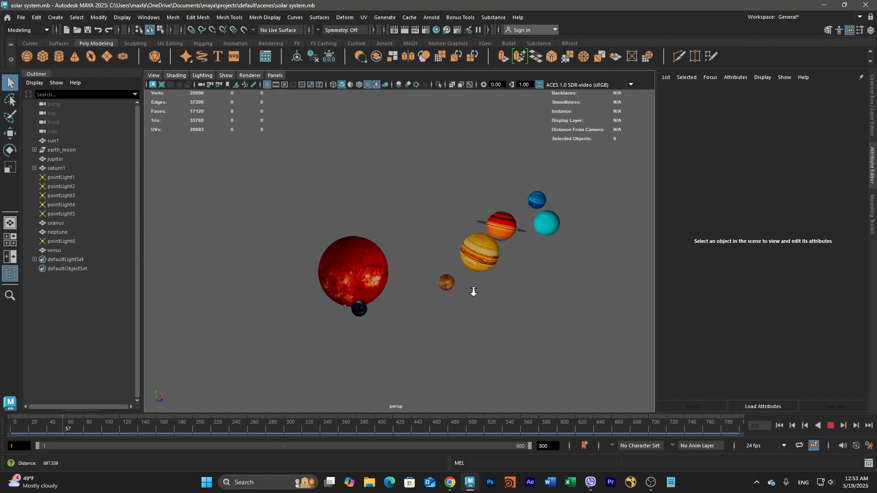
right_click_drag(490, 284, 476, 292, "alt")
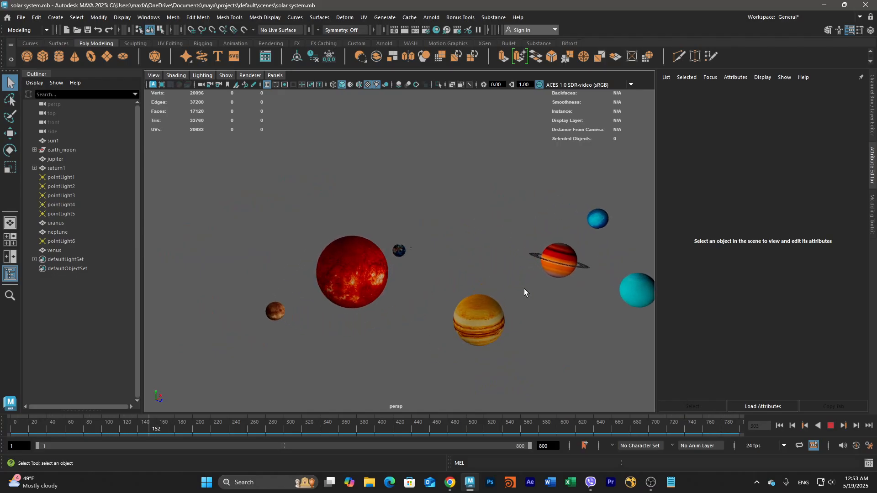
right_click_drag(479, 300, 454, 295, "alt")
middle_click_drag(454, 295, 429, 282, "alt")
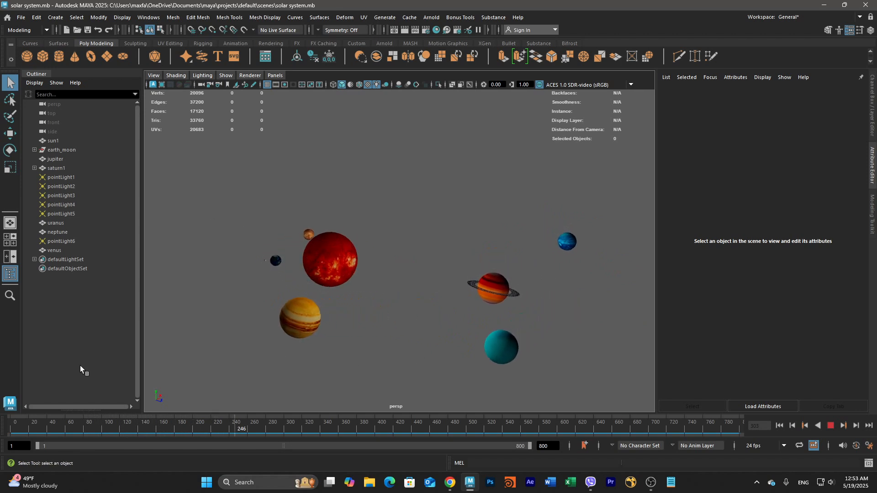
left_click(829, 426)
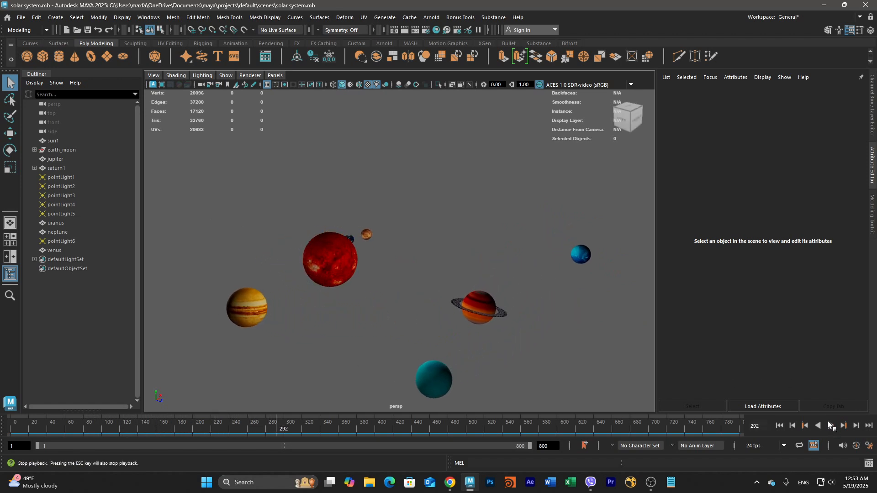
left_click(514, 488)
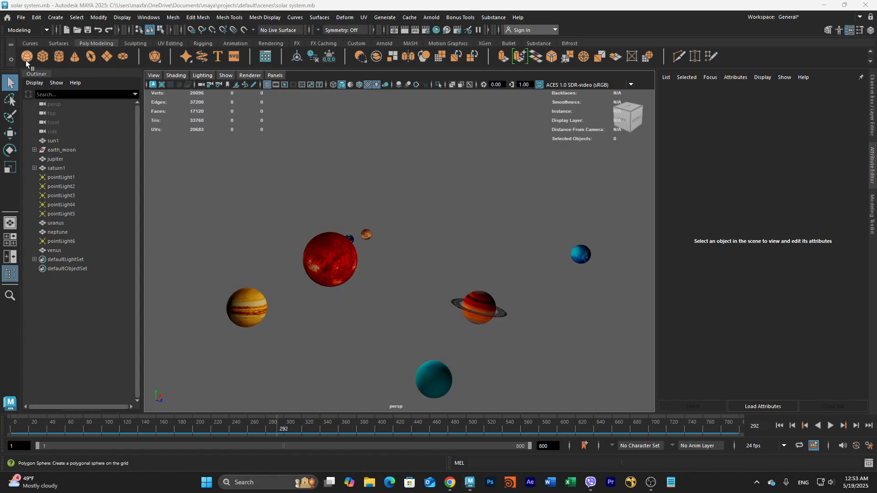
Step: Start a new empty scene
left_click(21, 18)
mouse_move(37, 18)
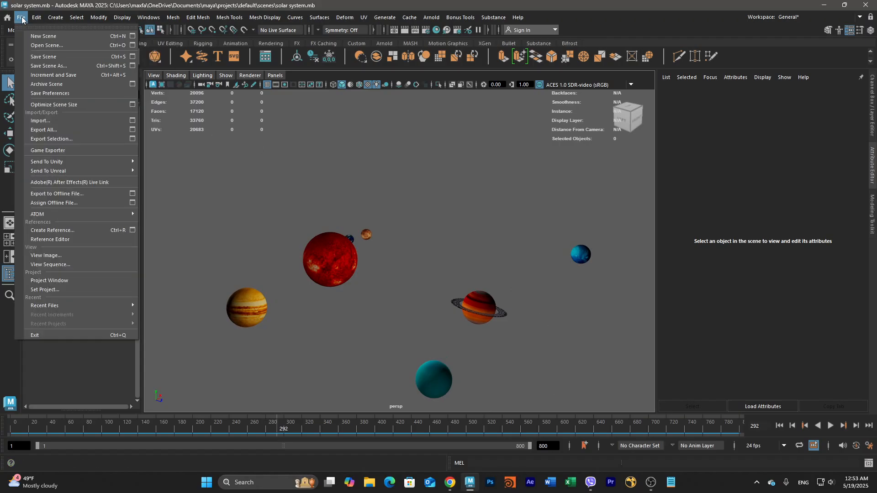
left_click(30, 35)
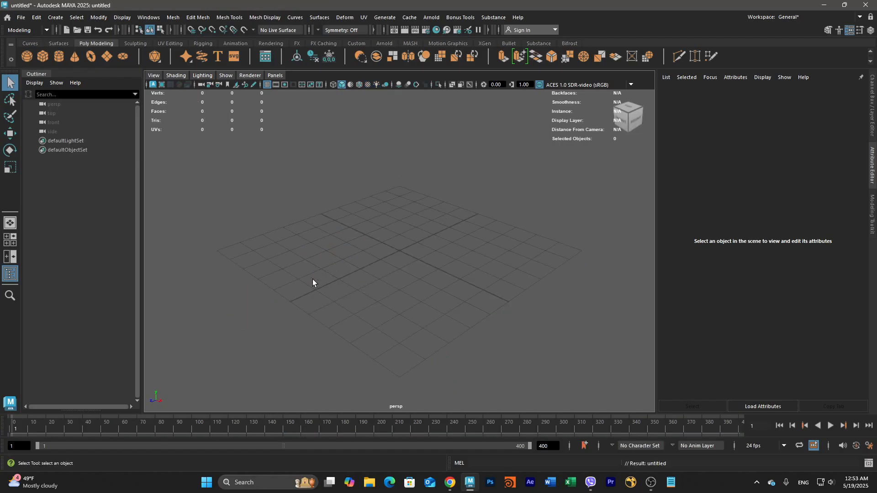
Step: Create a polygon sphere at the grid's centre and rename it Sun
left_click_drag(362, 296, 380, 293, "alt")
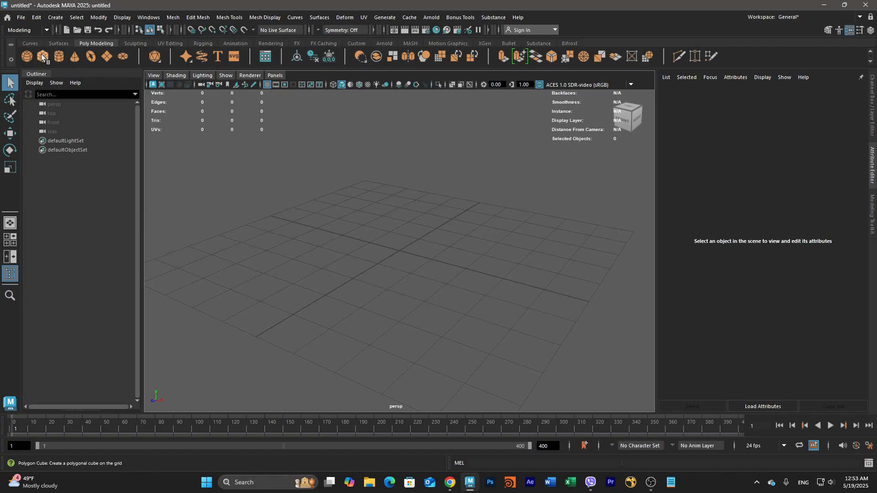
left_click(29, 54)
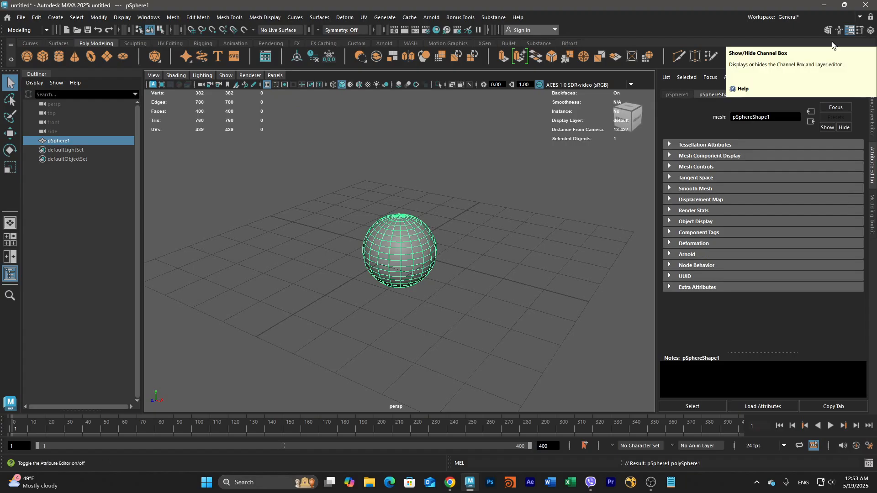
left_click(870, 32)
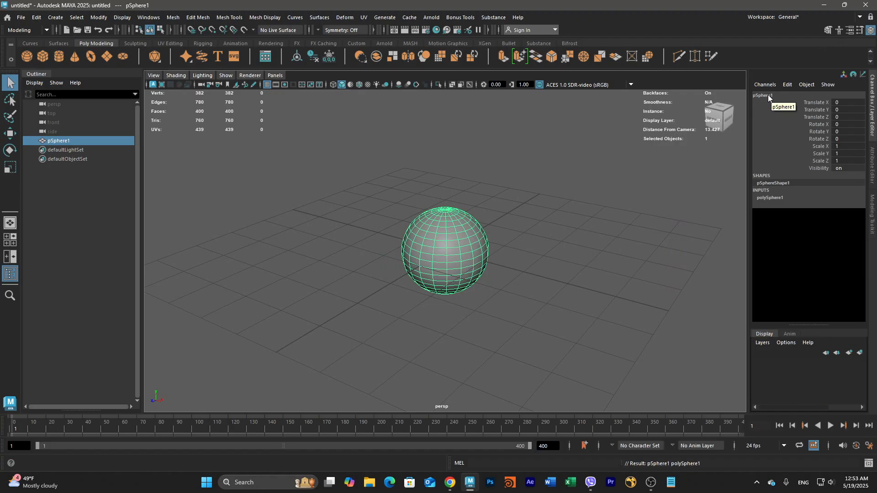
left_click(768, 94)
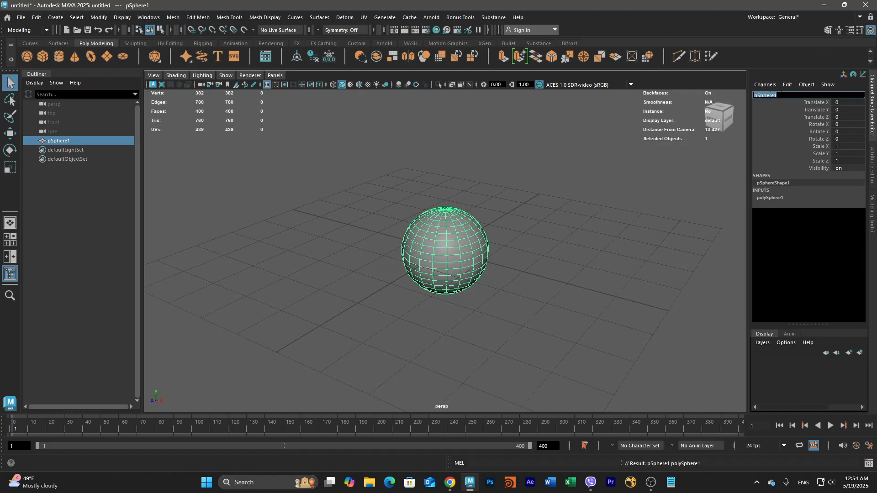
type("Sun")
key("Return")
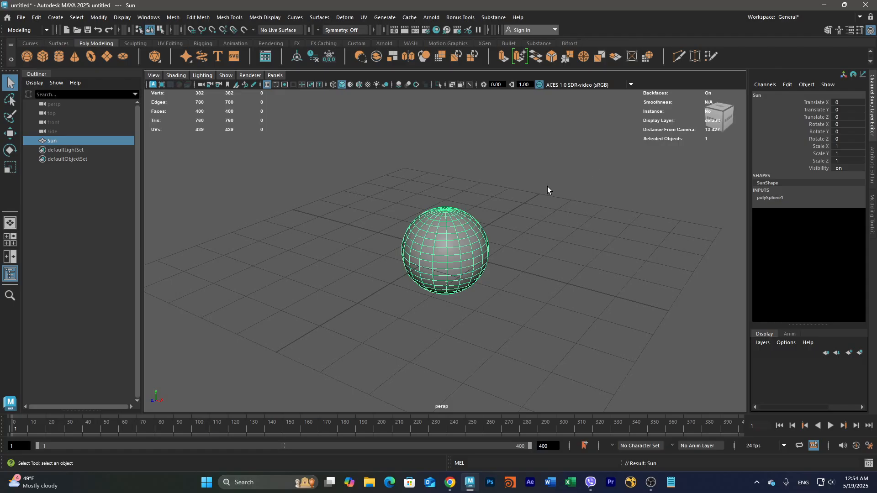
Step: Set both the axis and height subdivisions of the Sun sphere to 50
left_click_drag(497, 248, 499, 259, "alt")
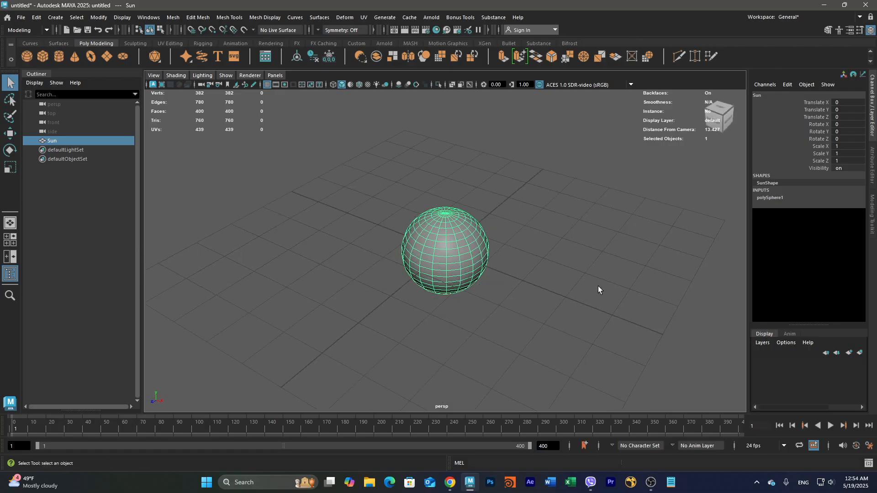
left_click(512, 484)
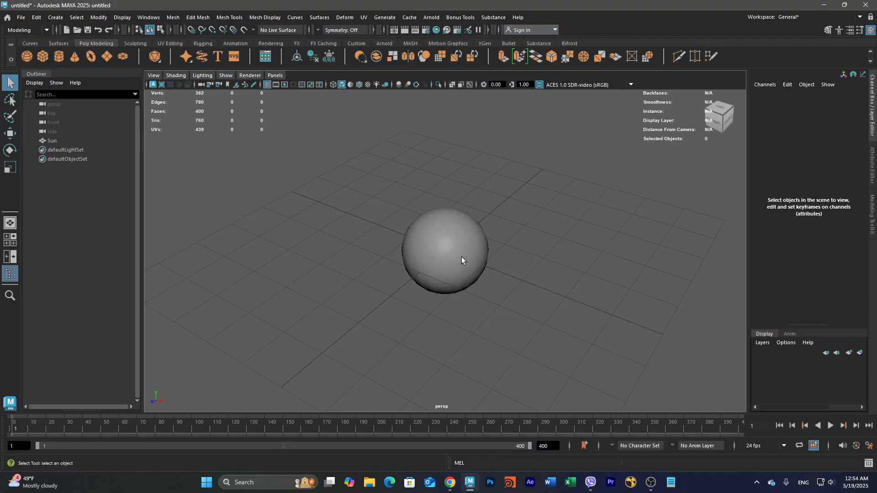
left_click(763, 198)
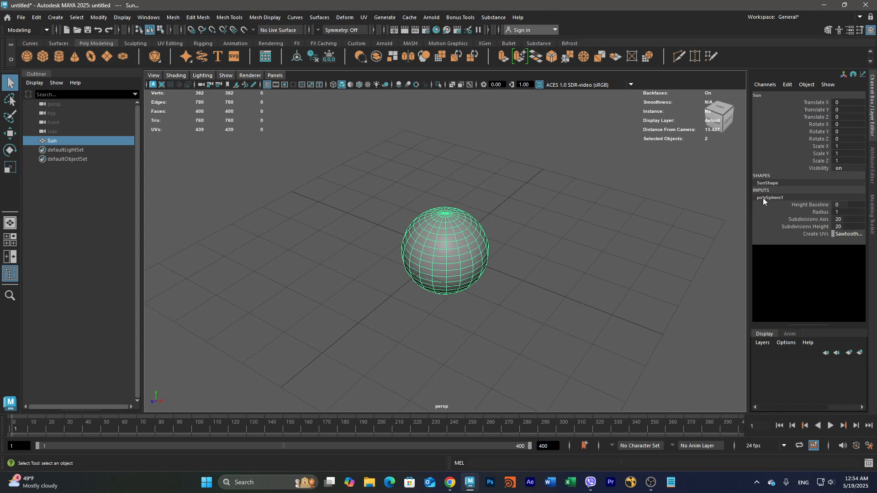
double_click(840, 220)
type("32")
key("Return")
left_click_drag(852, 219, 865, 219)
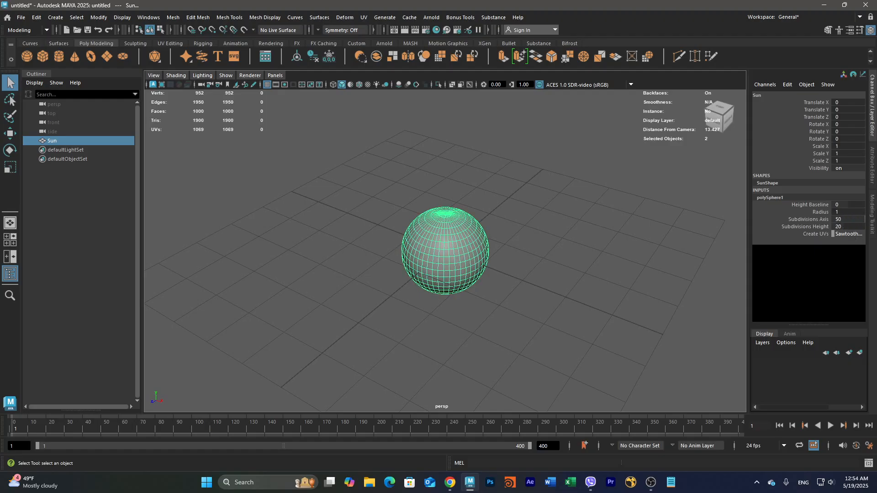
double_click(839, 227)
type("50")
key("Return")
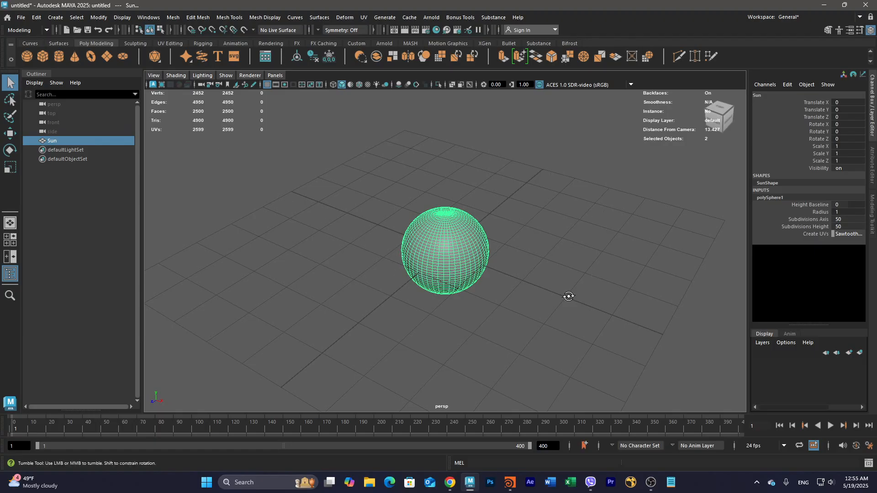
Step: Activate the Move tool on the Sun sphere and enlarge its manipulator so the axes extend well beyond the surface
left_click_drag(567, 298, 596, 280, "alt")
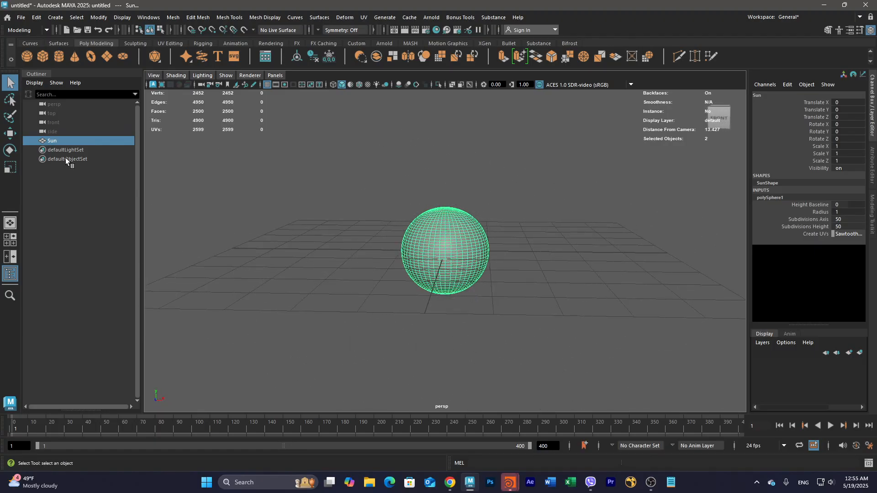
left_click(10, 133)
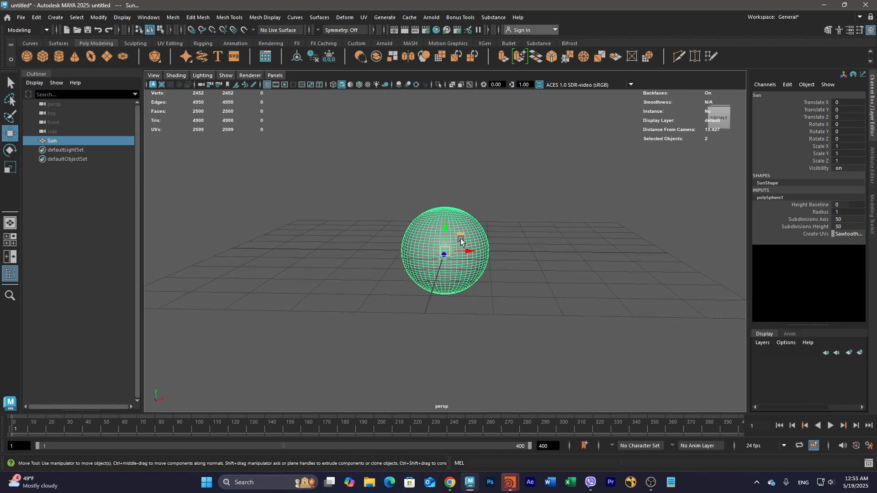
key("equal")
key("equal")
key("equal")
key("equal")
key("equal")
key("equal")
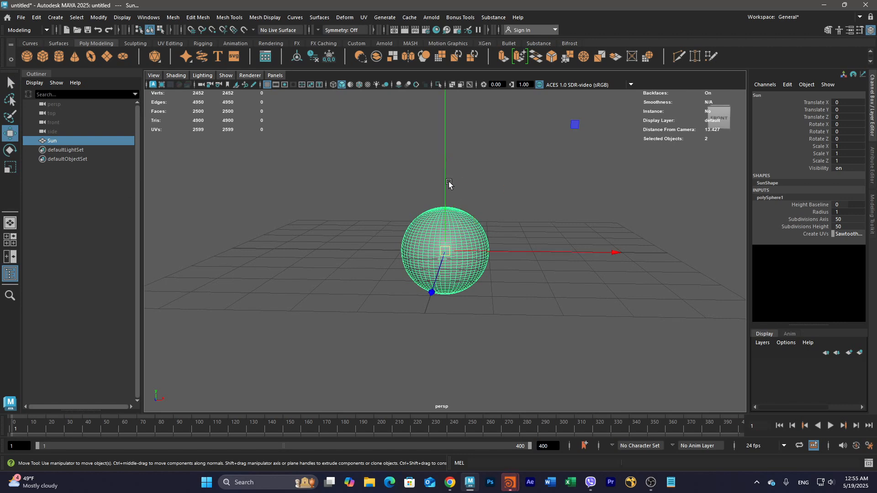
scroll(466, 239, "down", 3)
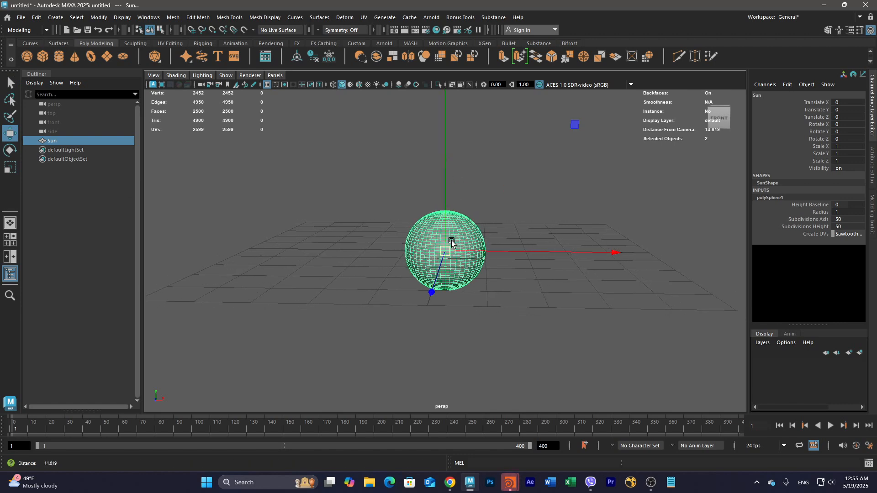
mouse_move(416, 222)
left_mouse_down("alt")
mouse_move(443, 243)
mouse_move(419, 250)
mouse_move(416, 230)
left_mouse_up("alt")
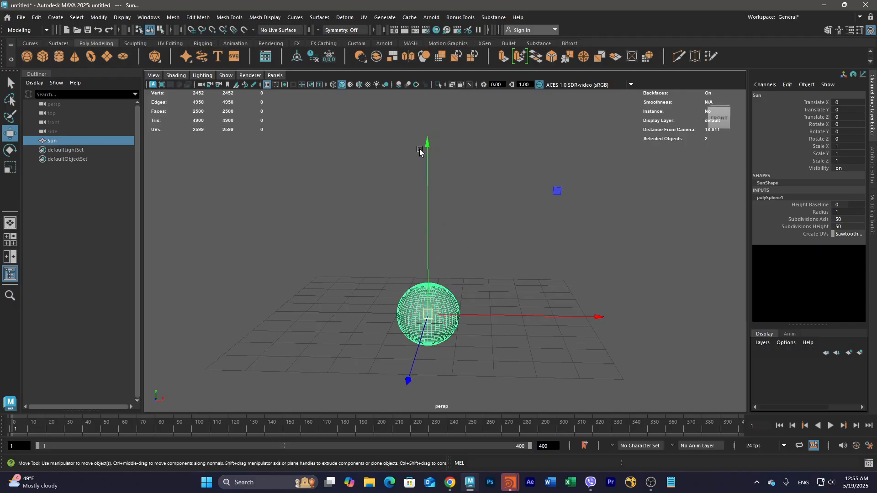
Step: Bring up the Expression Editor and choose the Sun object's rotateY attribute
left_click(153, 19)
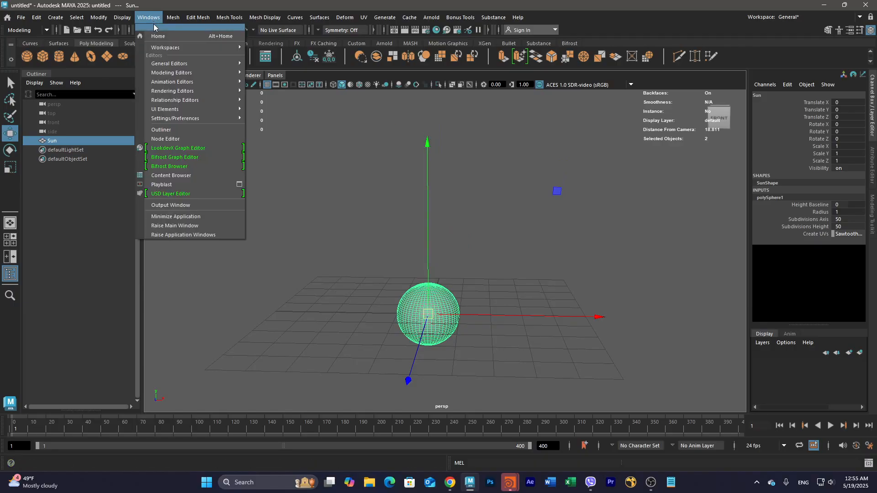
mouse_move(168, 49)
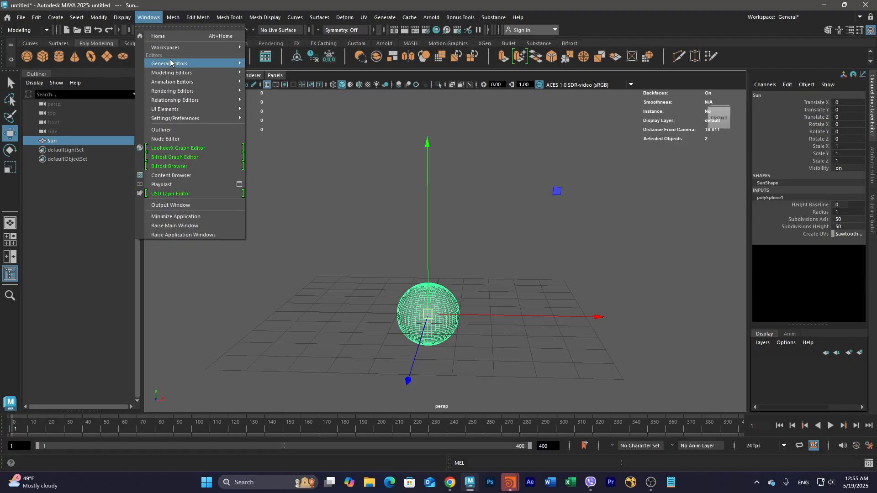
mouse_move(178, 82)
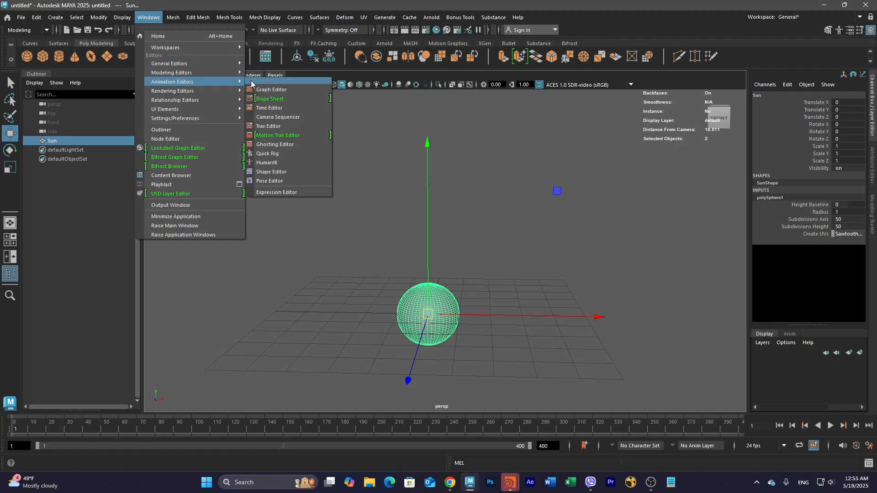
left_click(290, 192)
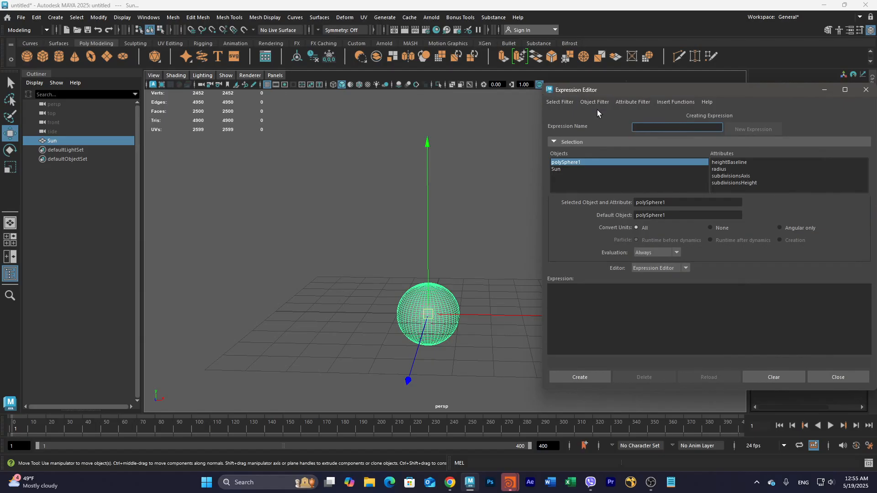
left_click_drag(712, 90, 697, 132)
left_click(541, 210)
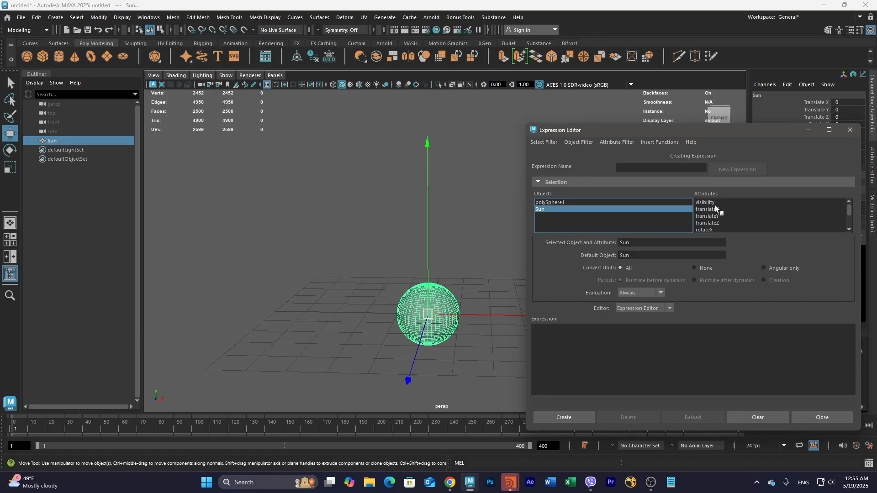
scroll(720, 221, "down", 2)
scroll(720, 209, "up", 1)
left_click(708, 217)
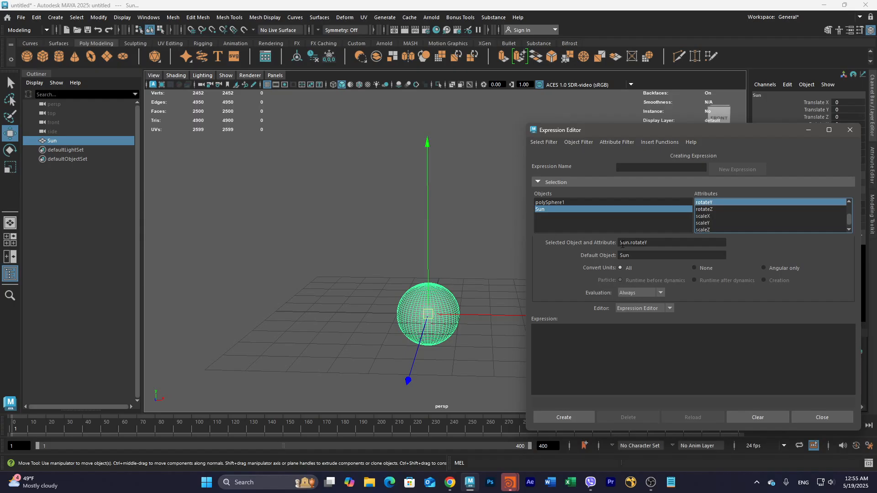
Step: Write and create the expression "Sun.rotateY = (time);" using the copied attribute name
left_click_drag(621, 243, 651, 243)
key("ctrl+c")
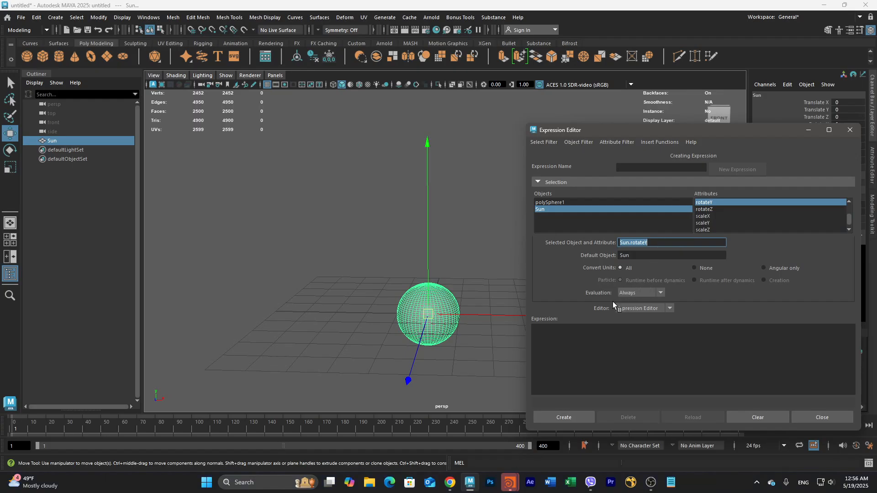
left_click(551, 340)
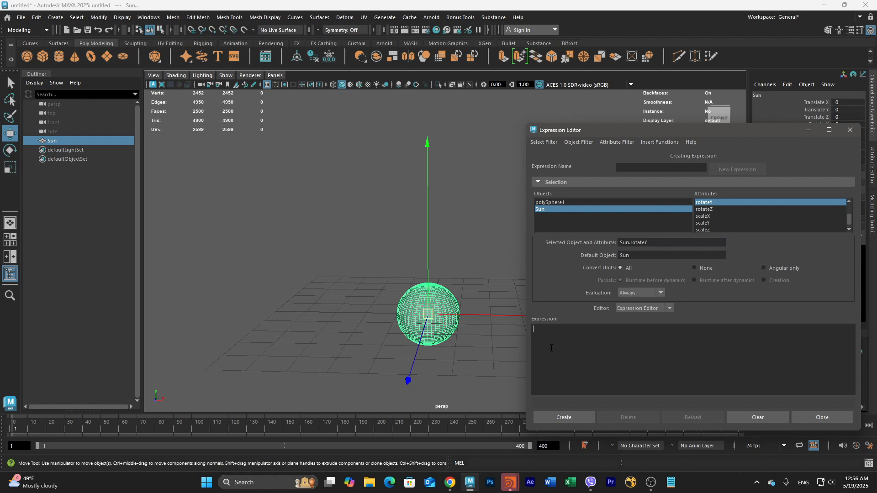
key("ctrl+v")
type("Time")
Step: Play the animation and examine the Sun sphere's rotation up close
left_click(830, 425)
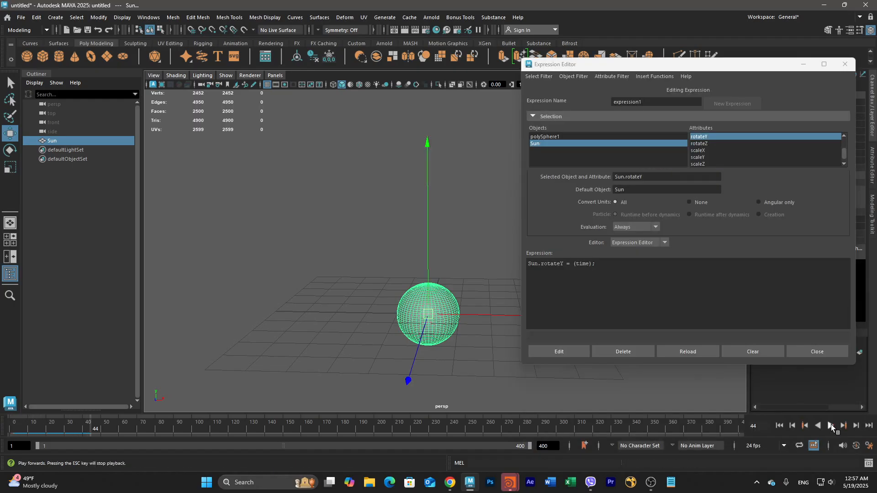
left_click(831, 425)
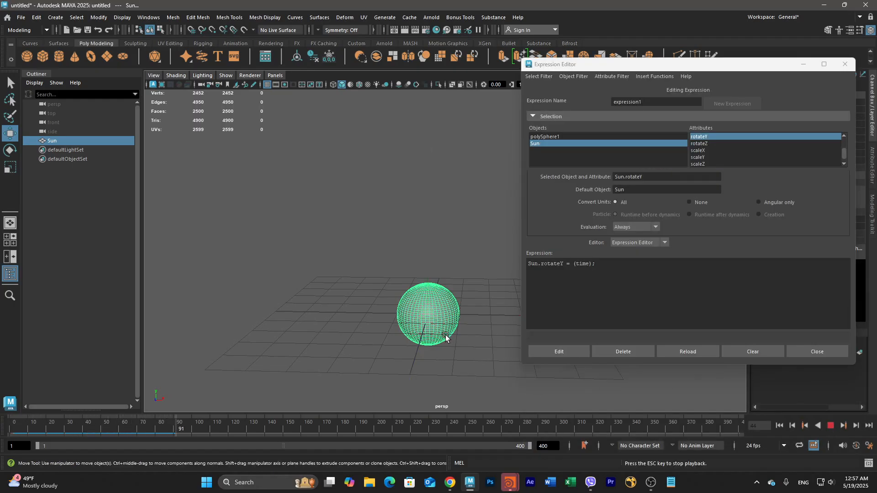
right_click_drag(414, 334, 545, 341, "alt")
middle_click_drag(455, 333, 456, 303, "alt")
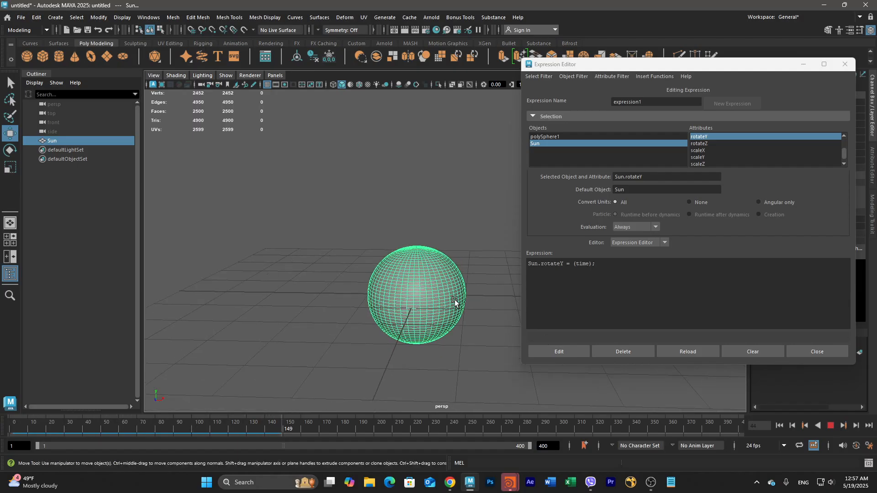
Step: Remove the parentheses from the Sun's rotateY expression, change it to "Sun.rotateY = time*5;", and apply the edit
left_click(589, 270)
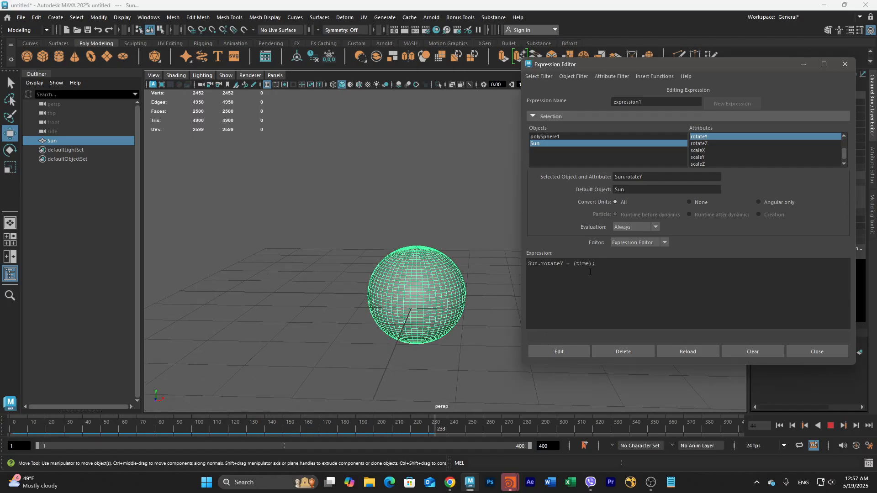
left_click(591, 266)
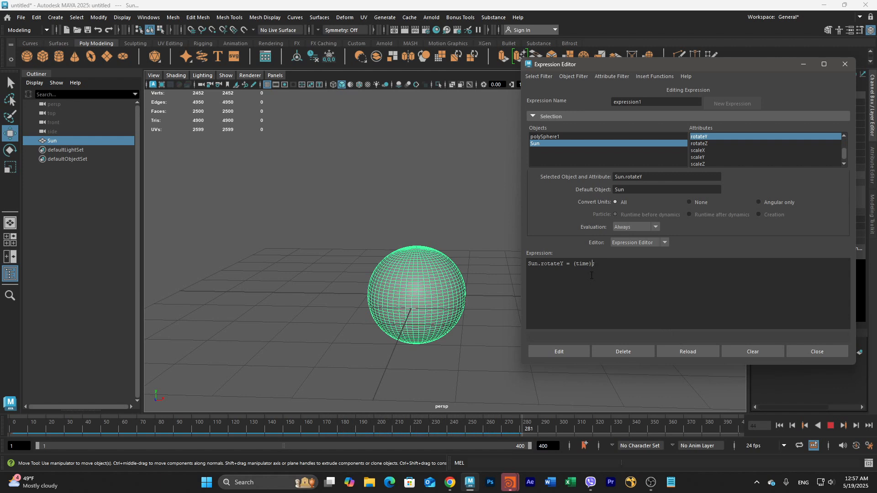
key("BackSpace")
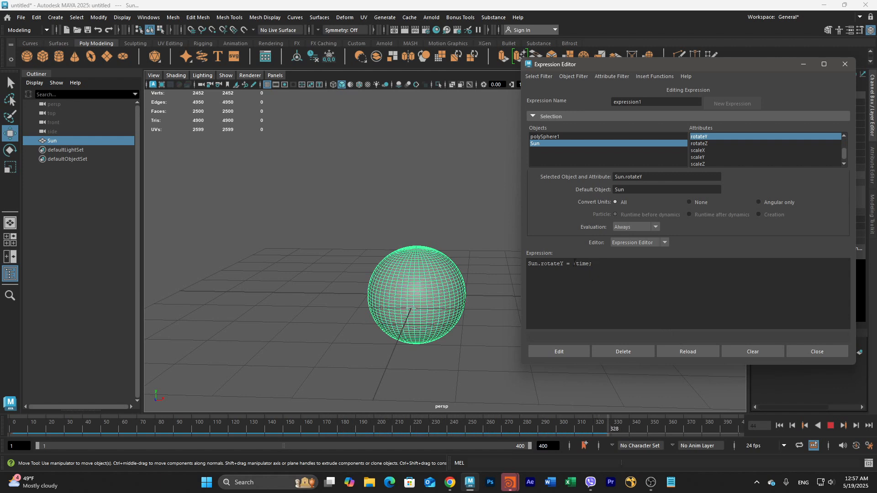
left_click(576, 265)
key("BackSpace")
left_click(586, 270)
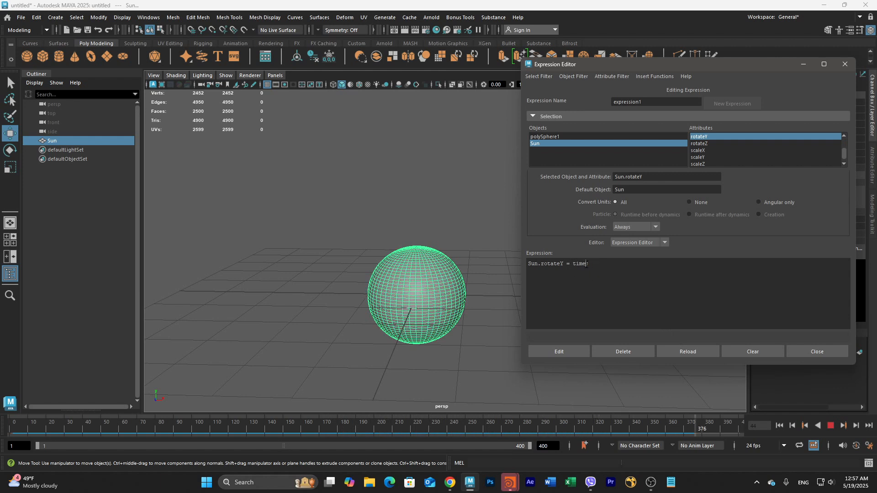
type("*5")
left_click(566, 352)
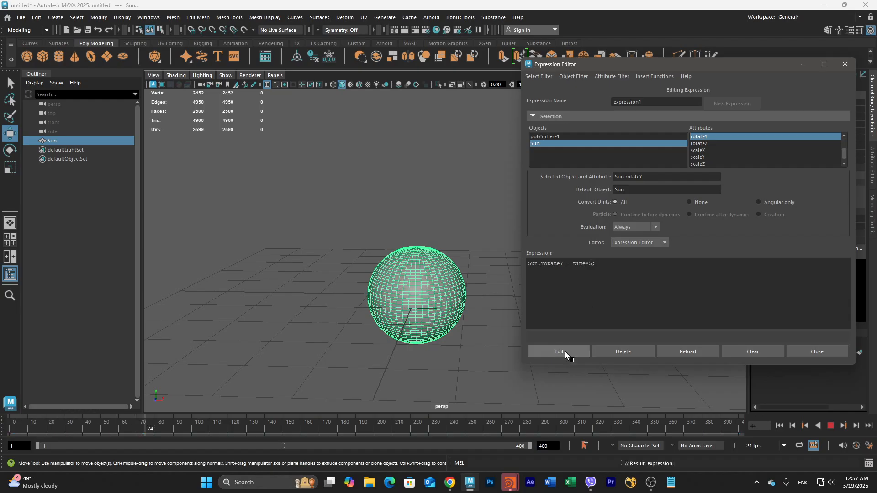
Step: Raise the expression's time multiplier to 50, apply the edit, close the Expression Editor, and stop playback
left_click(592, 264)
type("0")
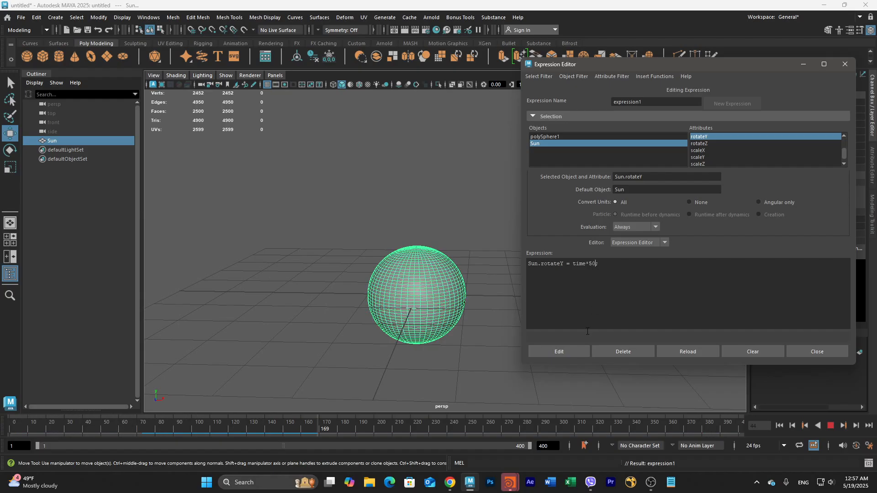
left_click(568, 349)
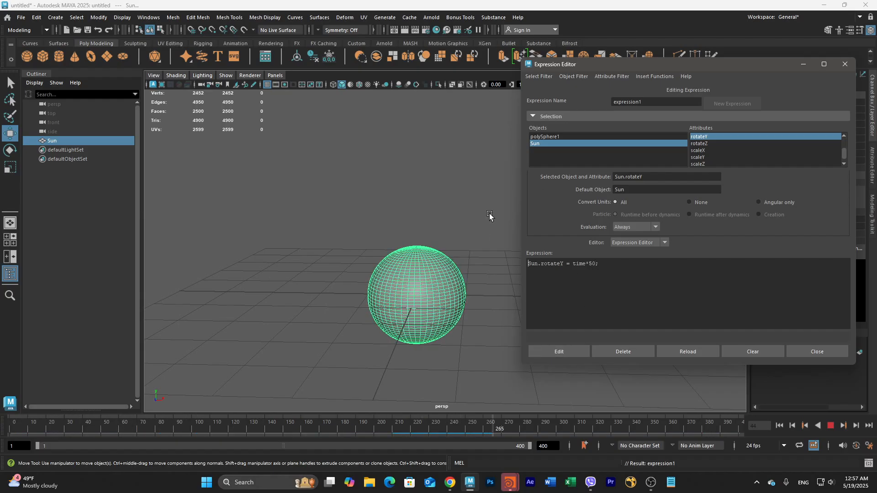
left_click(846, 64)
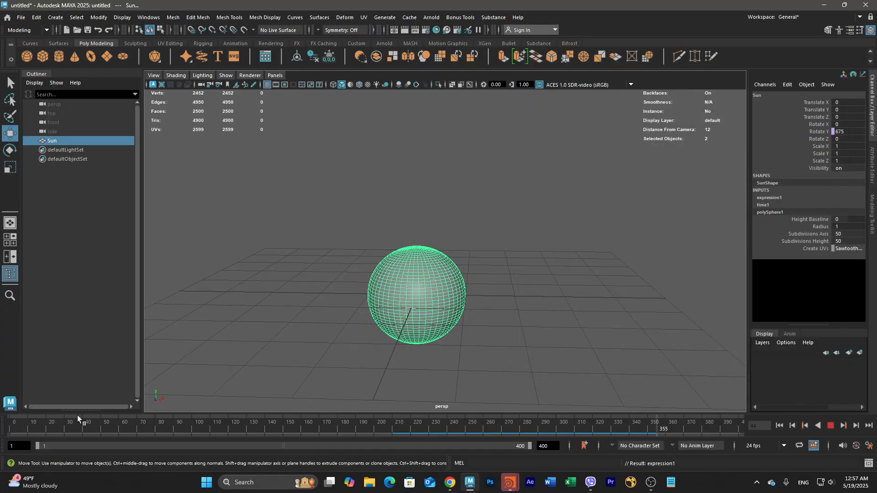
left_click(831, 427)
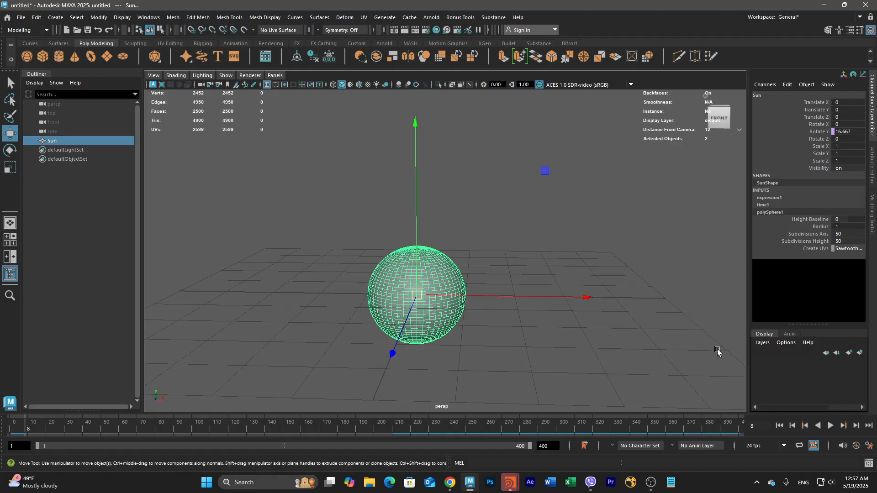
Step: Switch to Houdini, dismiss the Start Here window, and add a sphere object to the scene
mouse_move(512, 488)
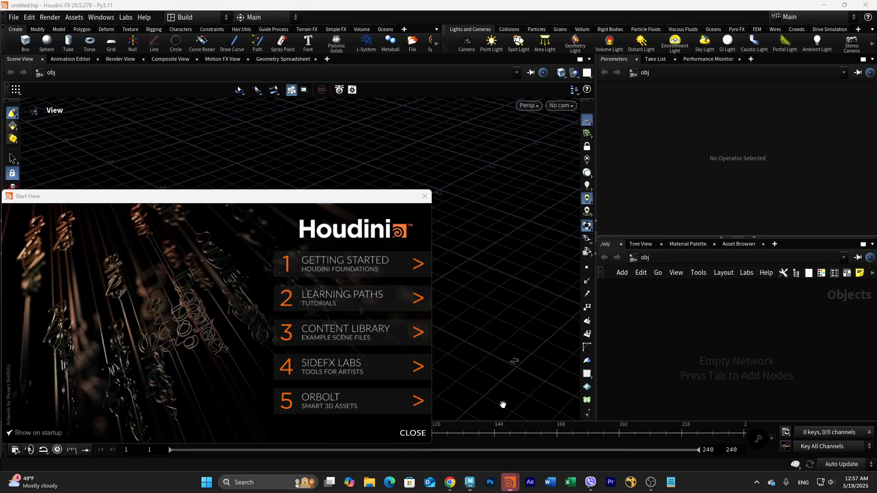
left_click(501, 405)
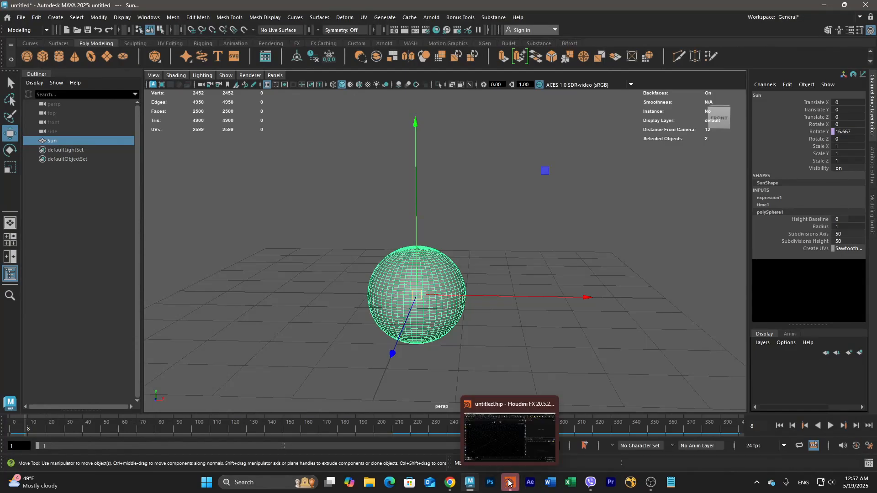
left_click(515, 417)
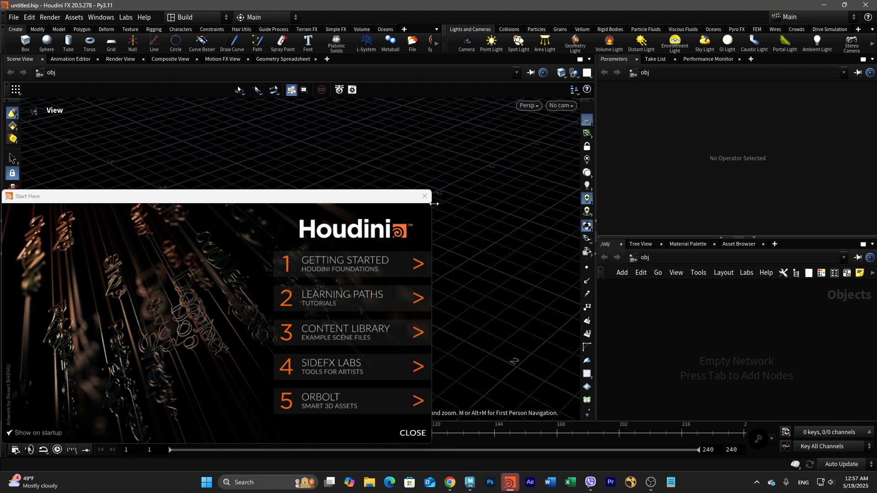
left_click(424, 197)
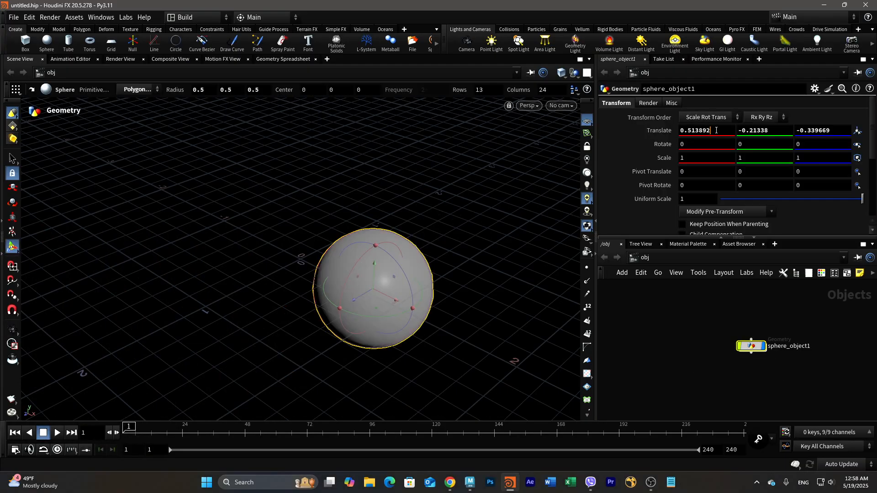
Step: Place the sphere object at the world origin by setting its Translate X, Y and Z to 0
left_click_drag(714, 130, 655, 130)
type("0")
key("Return")
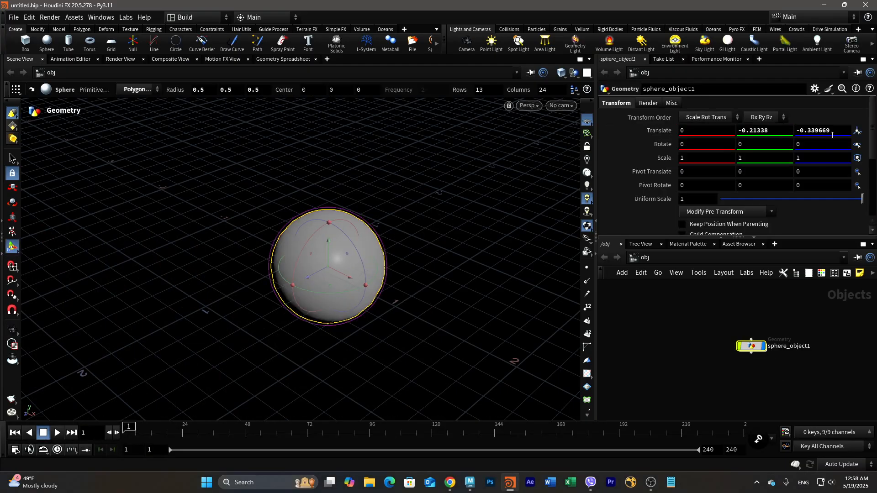
double_click(775, 131)
type("0")
key("Return")
double_click(837, 128)
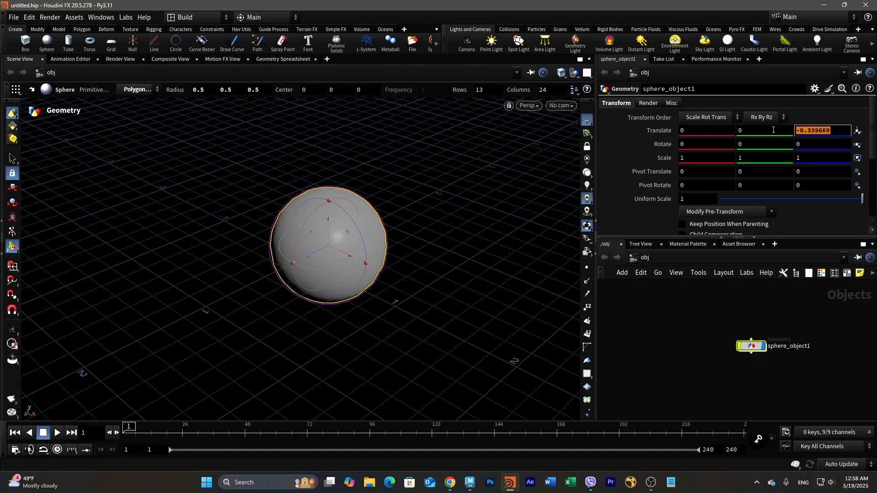
type("0")
key("Return")
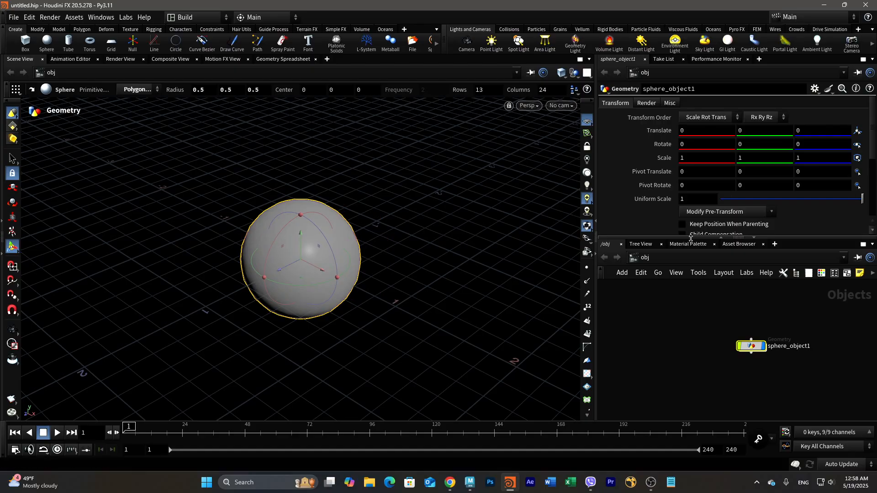
Step: Enter the sphere object's geometry network and set the sphere's Rows and Columns to 50 each
mouse_move(751, 348)
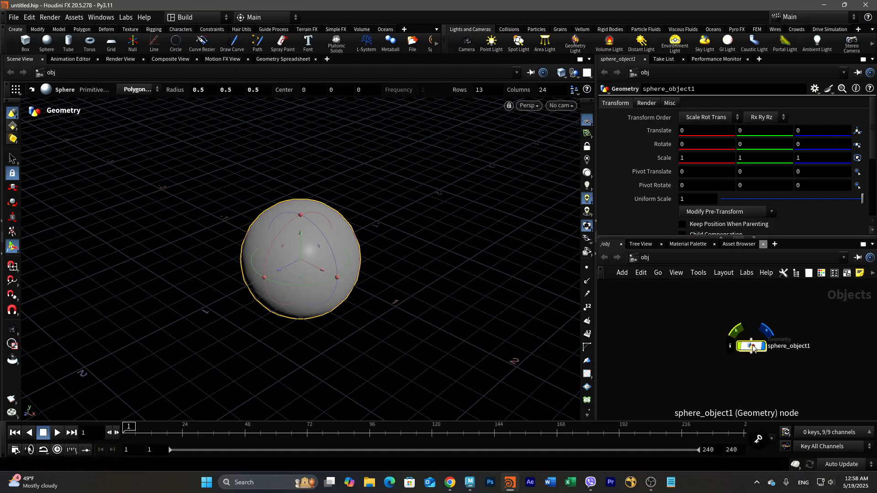
double_click(756, 347)
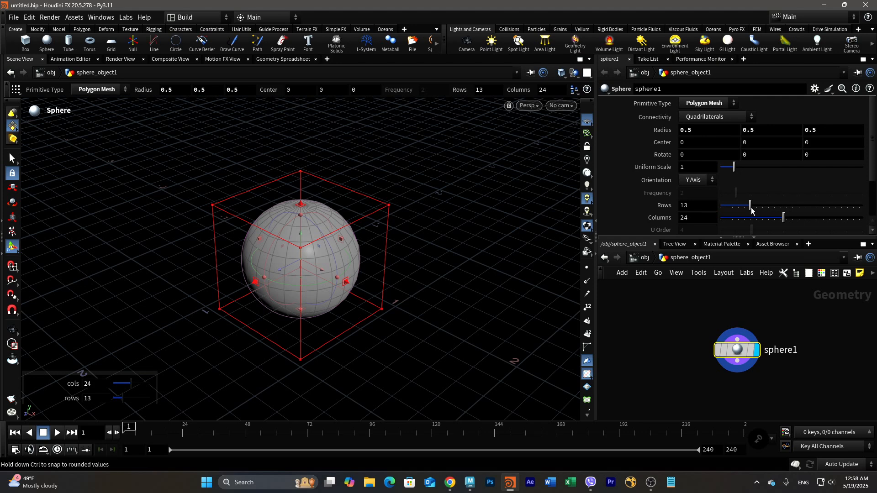
left_click_drag(751, 209, 863, 209)
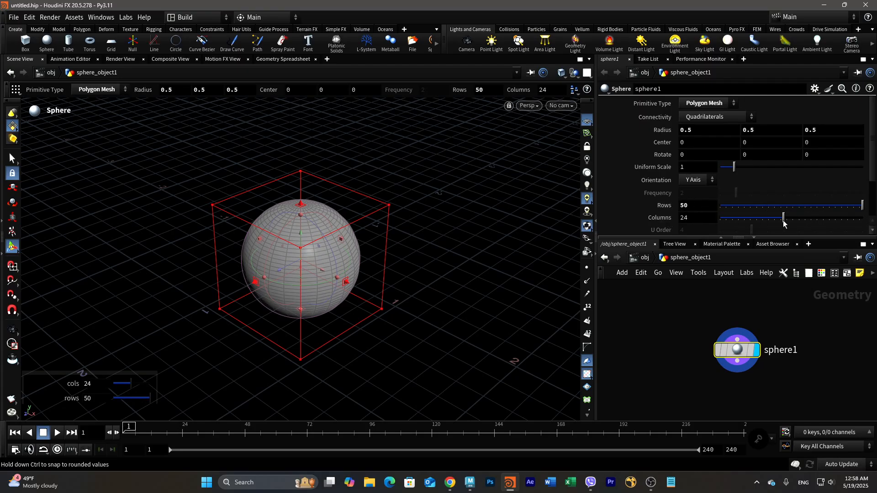
left_click_drag(783, 220, 862, 222)
Step: Switch to Maya to check the Sun sphere's subdivision settings, and return to Houdini
mouse_move(470, 482)
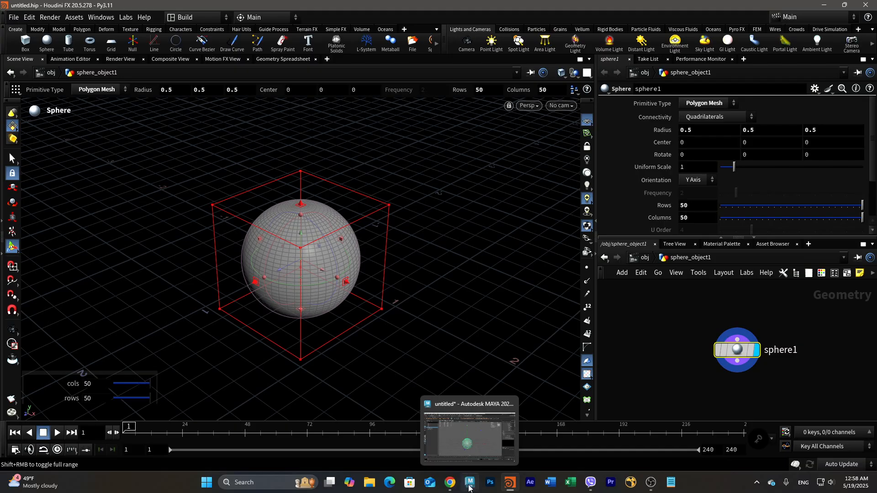
left_click(475, 416)
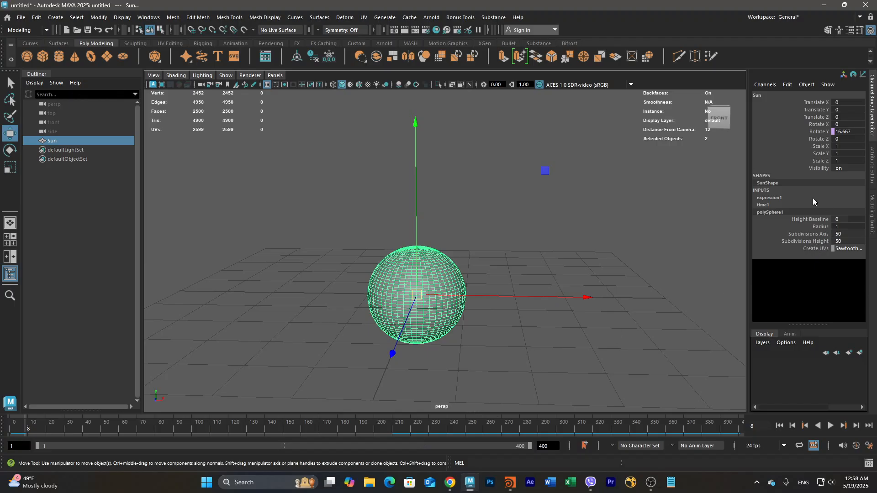
left_click(827, 5)
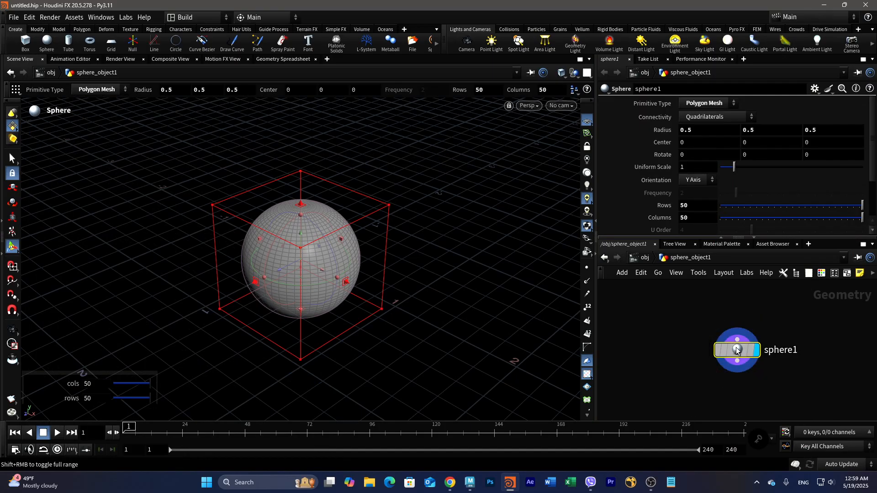
left_click_drag(730, 340, 702, 338)
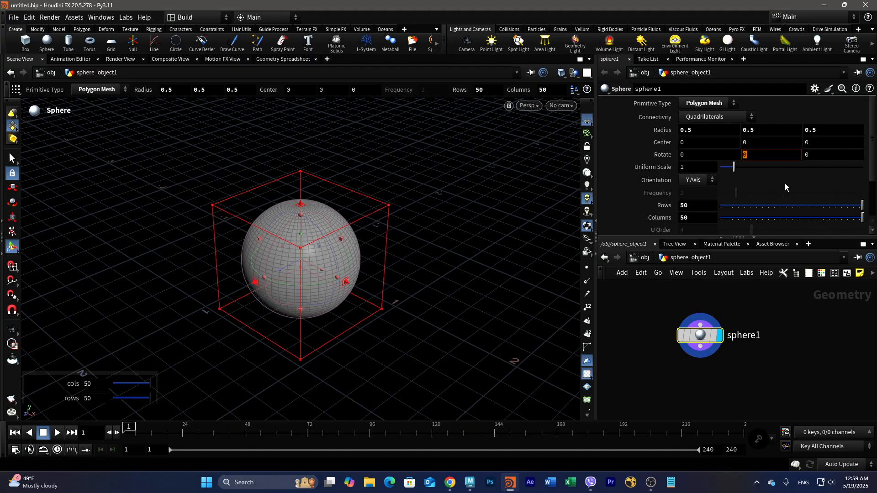
type("@")
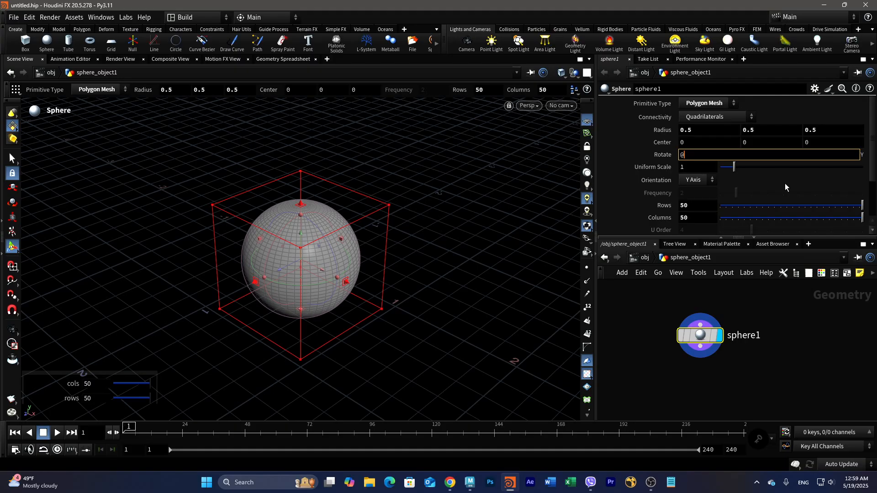
type("frame")
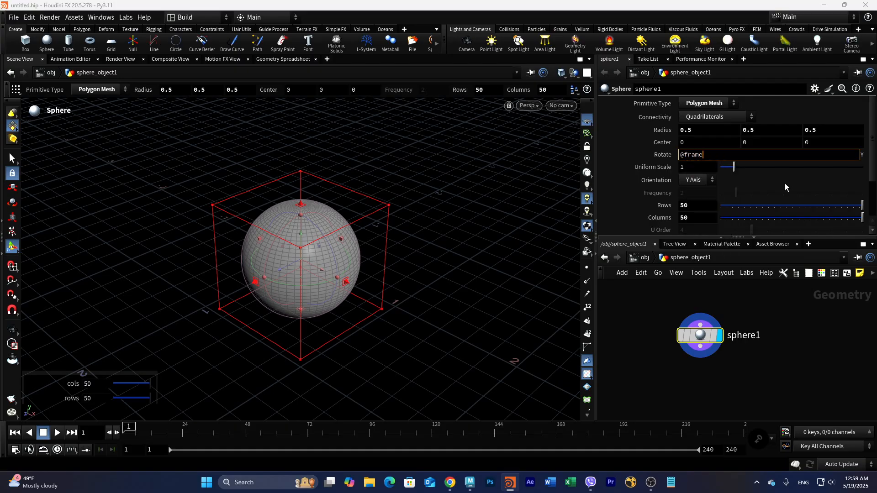
key("Return")
type("F")
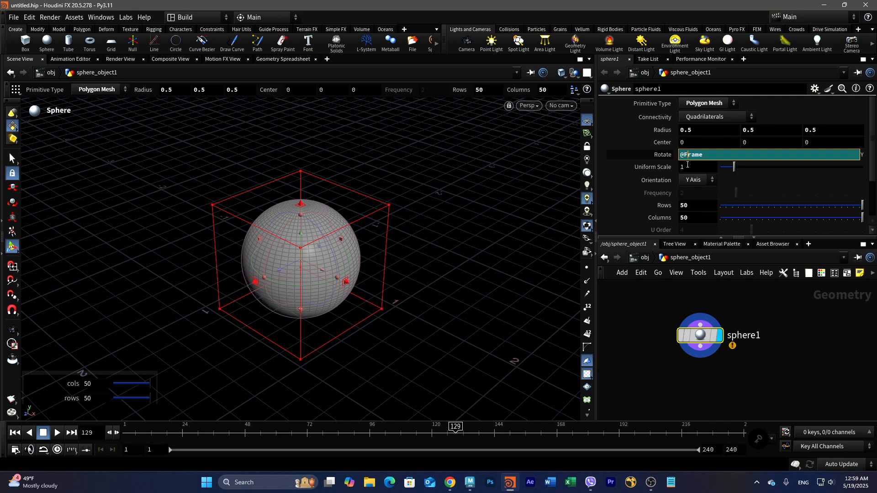
key("Return")
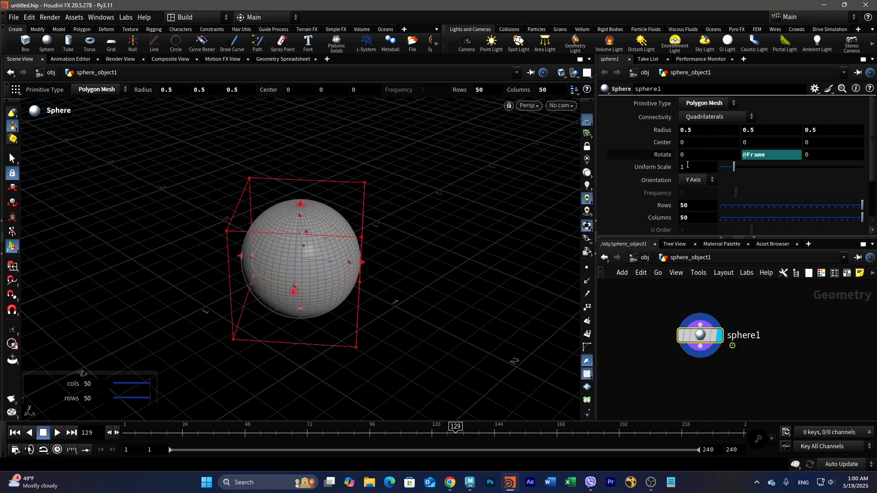
left_click(56, 434)
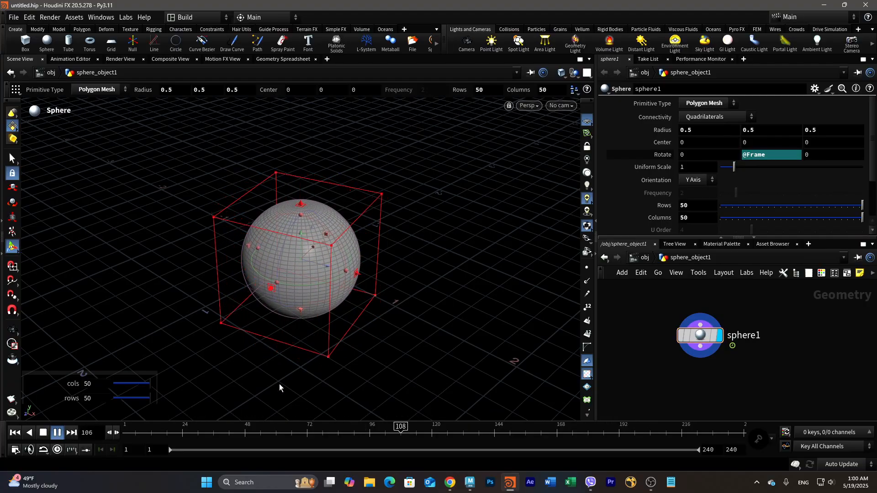
left_click(44, 433)
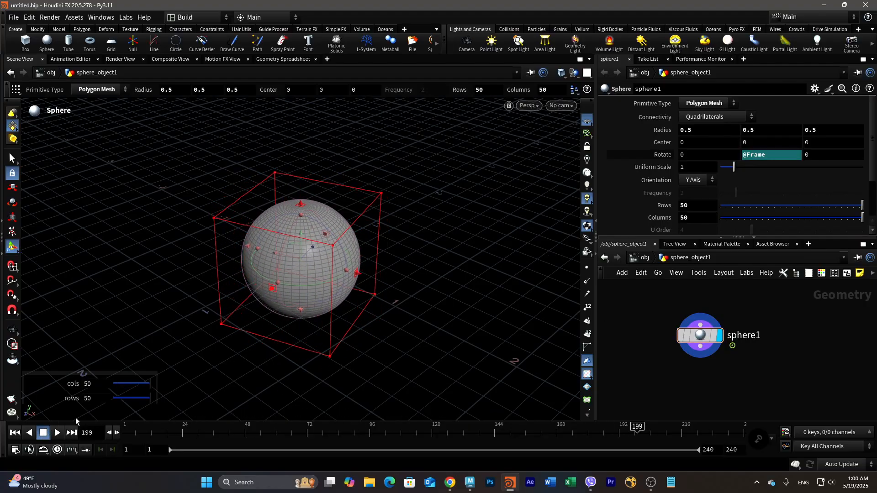
Step: Set the global animation end frame to 4800, apply the range, and close the animation options
left_click(15, 451)
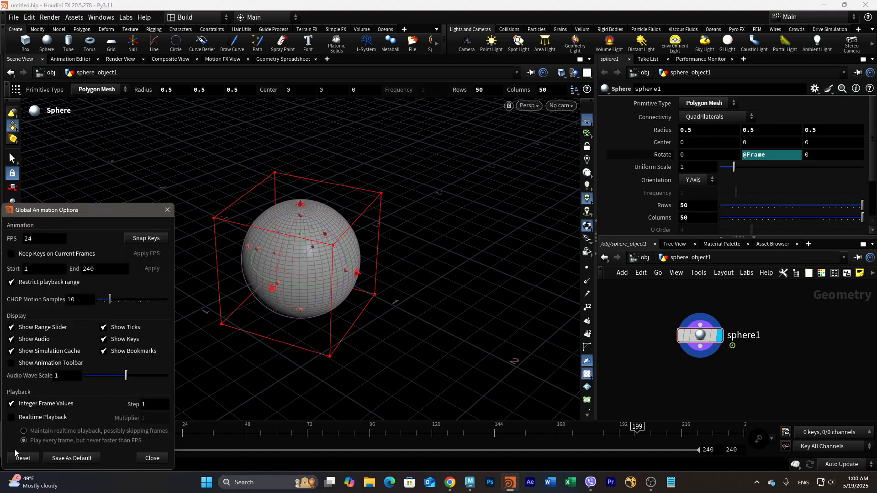
double_click(84, 268)
type("4800")
left_click(41, 270)
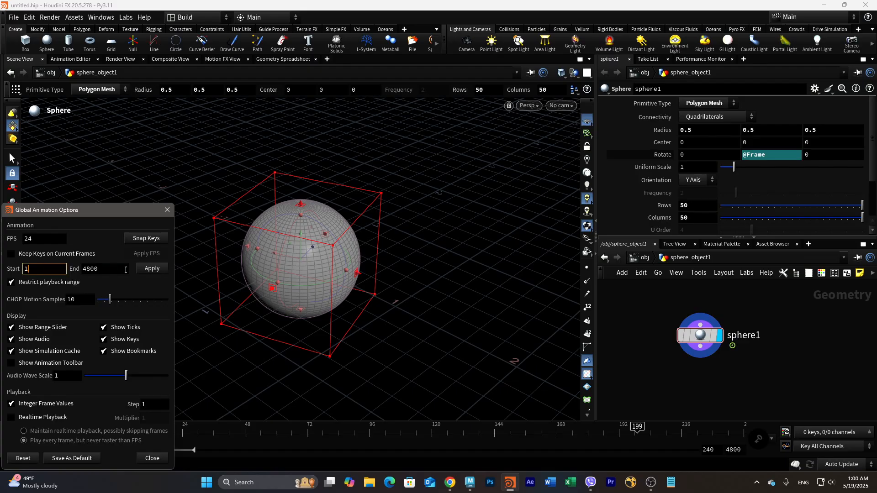
left_click(151, 268)
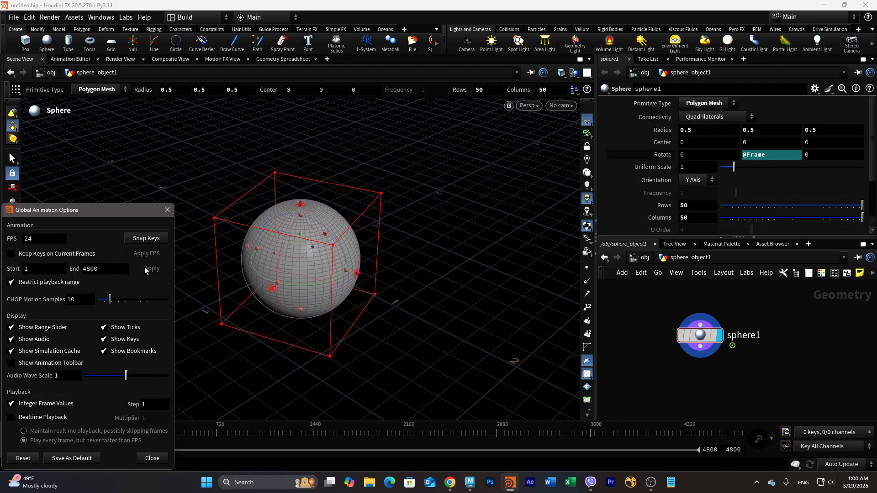
left_click(167, 211)
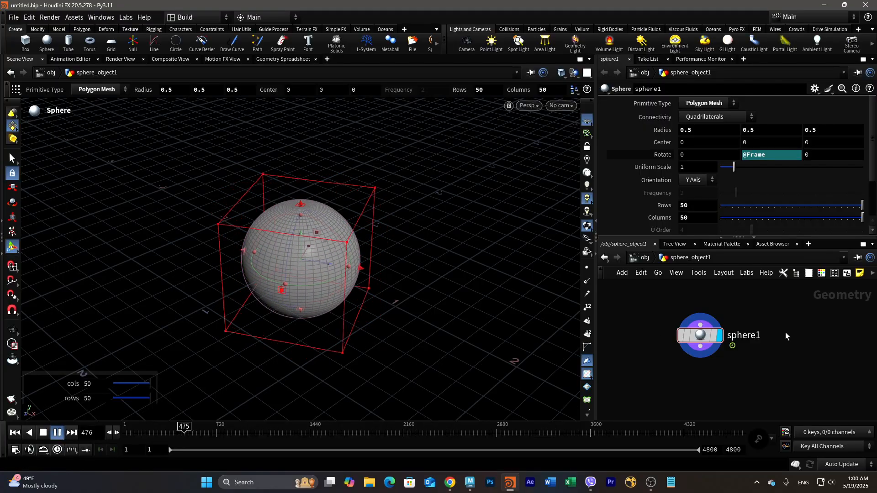
double_click(755, 336)
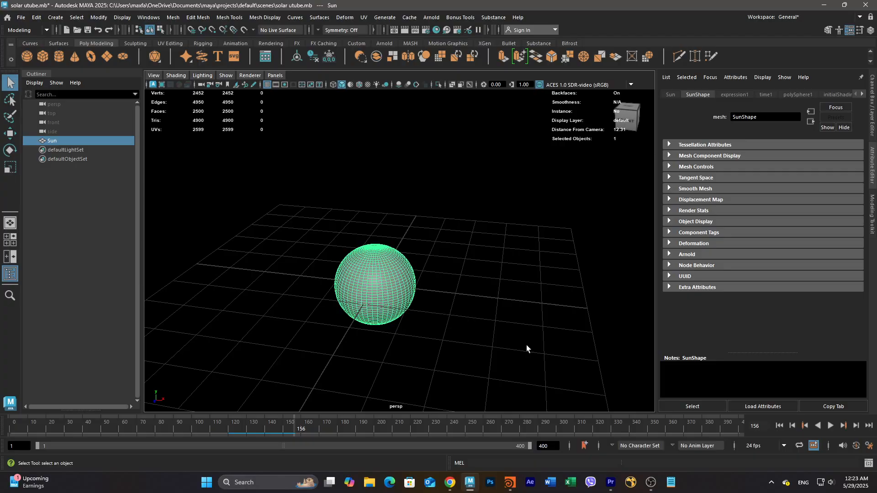
Step: Play the Sun sphere's rotation animation in the Maya scene
left_click(831, 426)
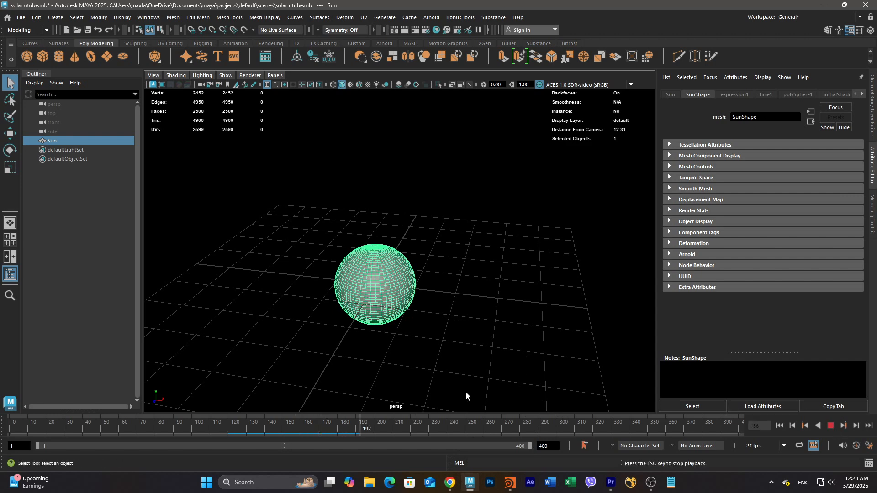
Step: Switch to Houdini, play the sun's rotation animation to check the spin, and stop playback
left_click(510, 482)
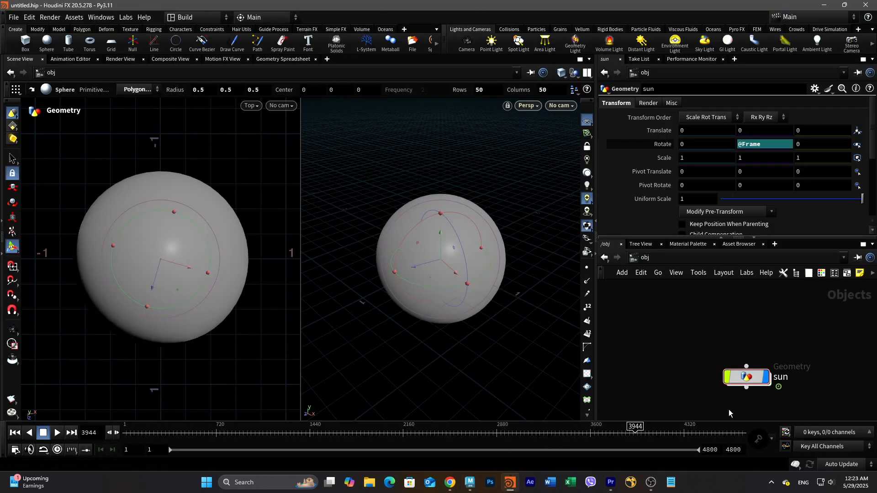
left_click(59, 434)
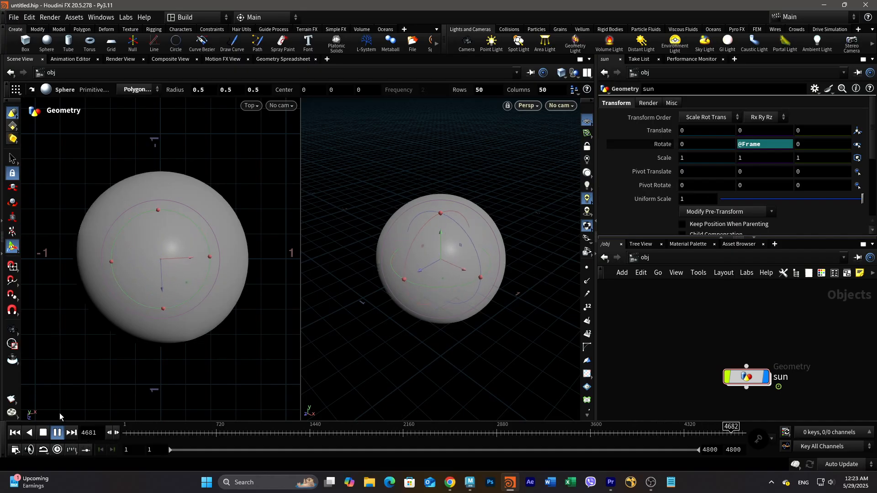
left_click(43, 432)
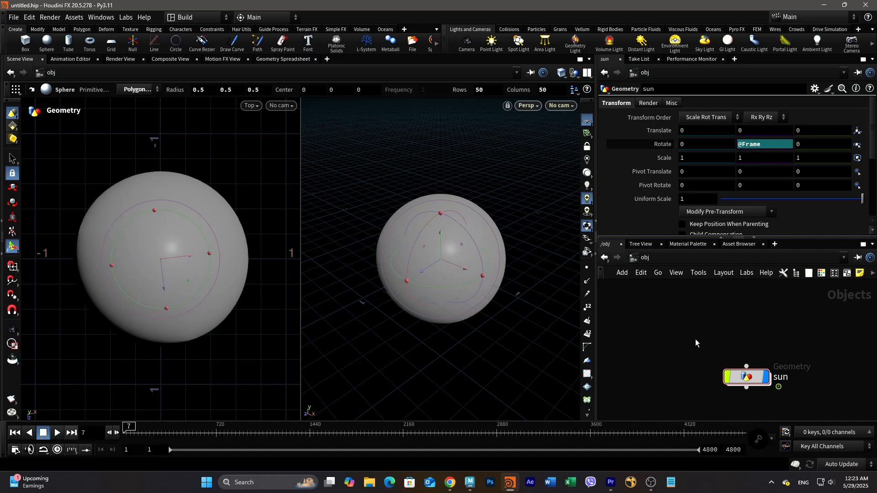
Step: Add a Geometry node at object level, line it up beside the sun node, and name it "earth"
middle_click_drag(695, 339, 655, 308)
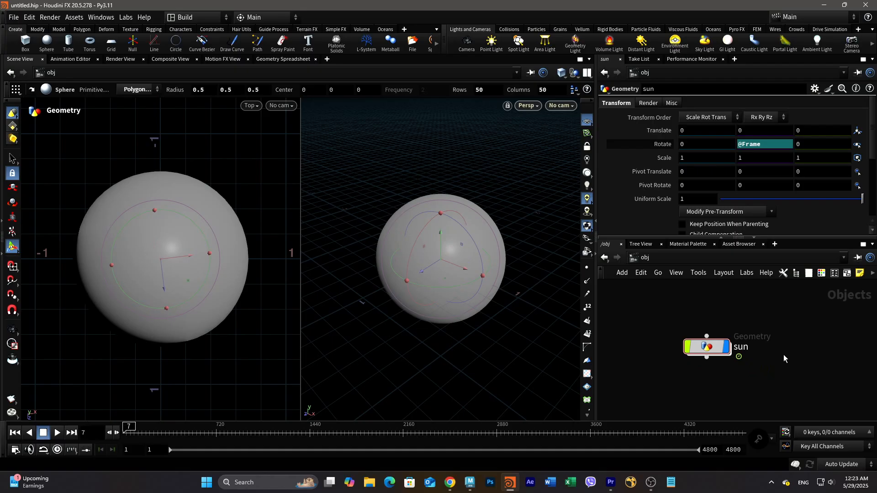
key("Tab")
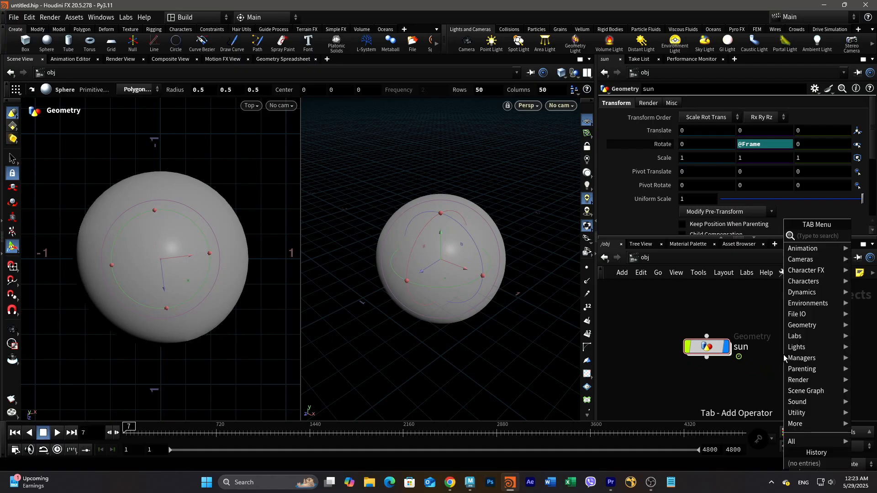
type("ge")
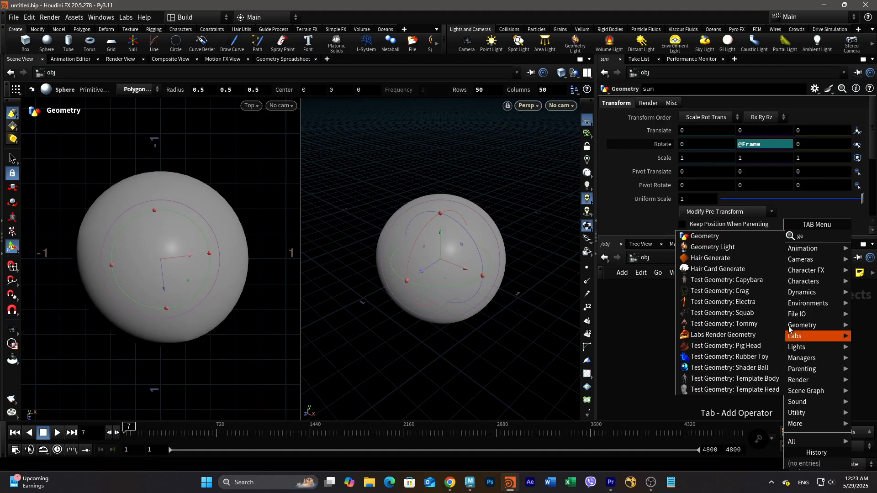
left_click(711, 237)
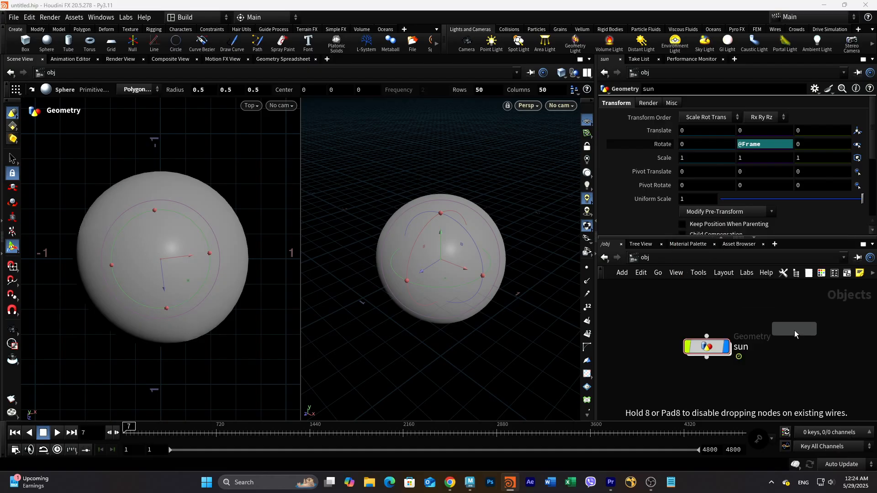
left_click(803, 371)
left_click_drag(710, 348, 679, 337)
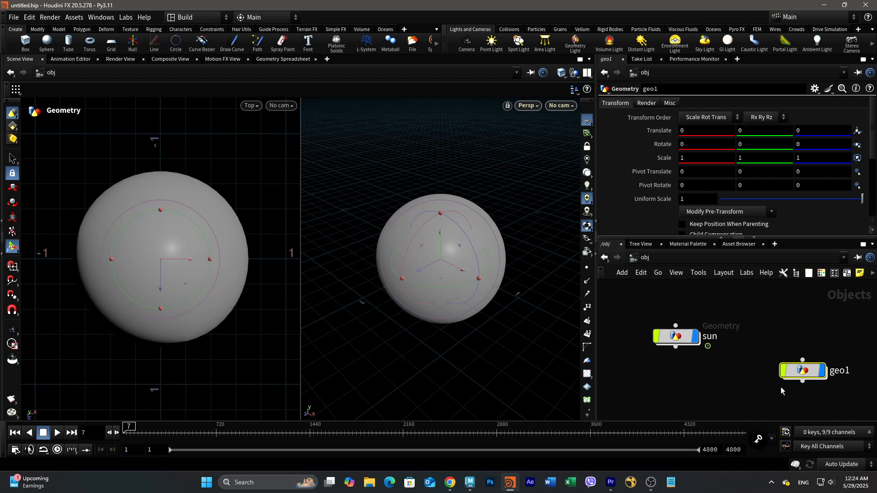
left_click_drag(800, 371, 786, 337)
double_click(826, 336)
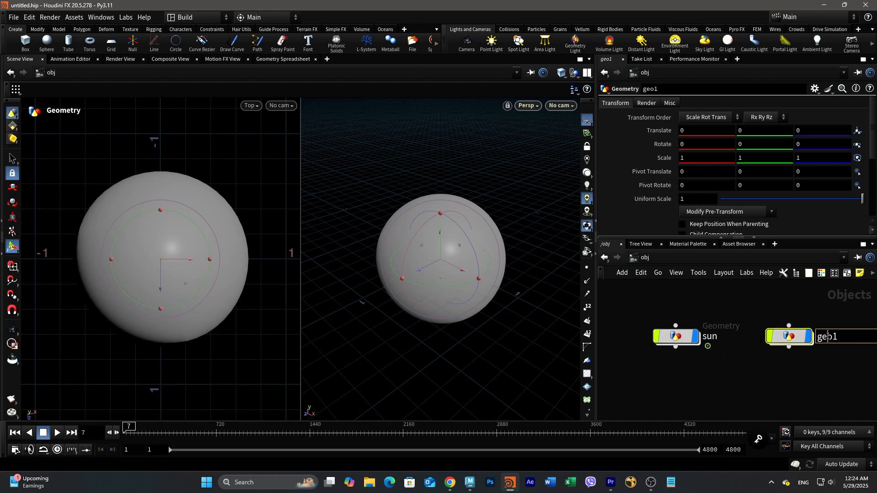
type("earth")
key("Return")
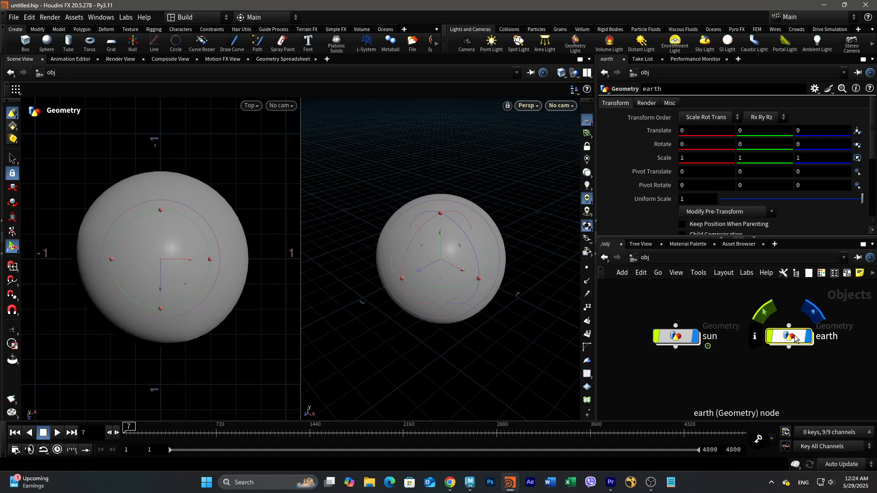
Step: Inside the earth node, add a Sphere (Polygons) node with 50 rows and 50 columns
double_click(795, 338)
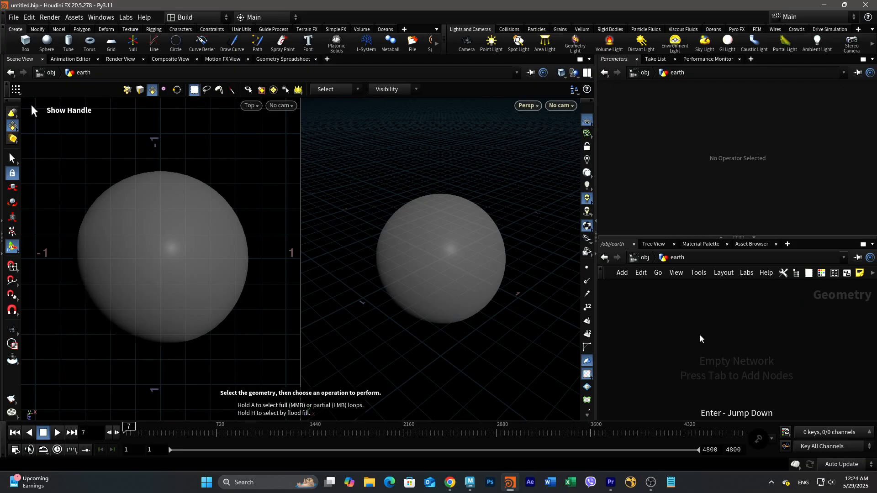
key("Tab")
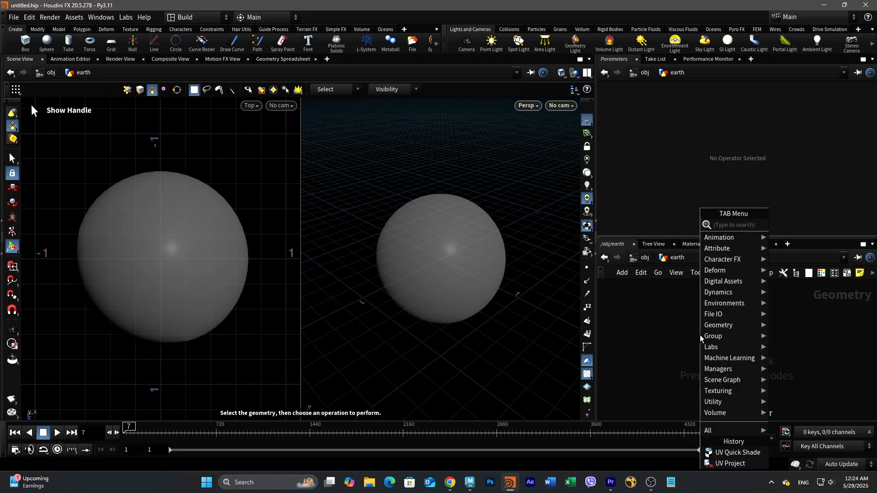
type("sp")
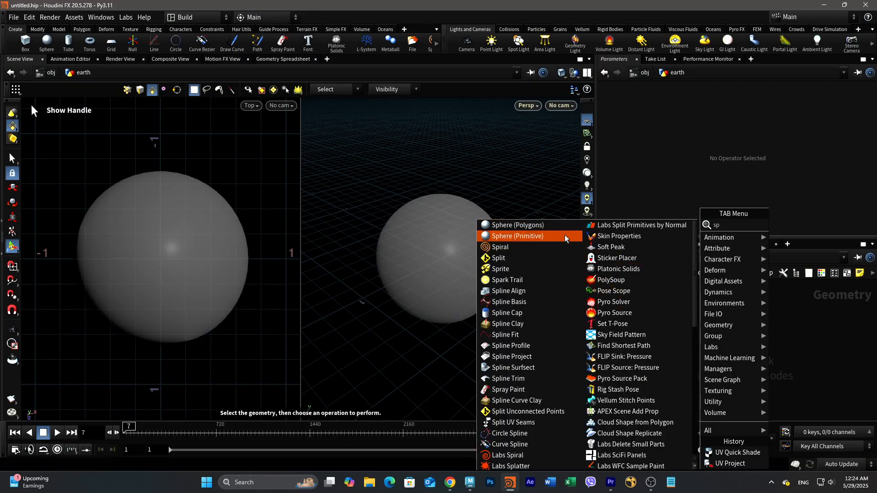
left_click(530, 226)
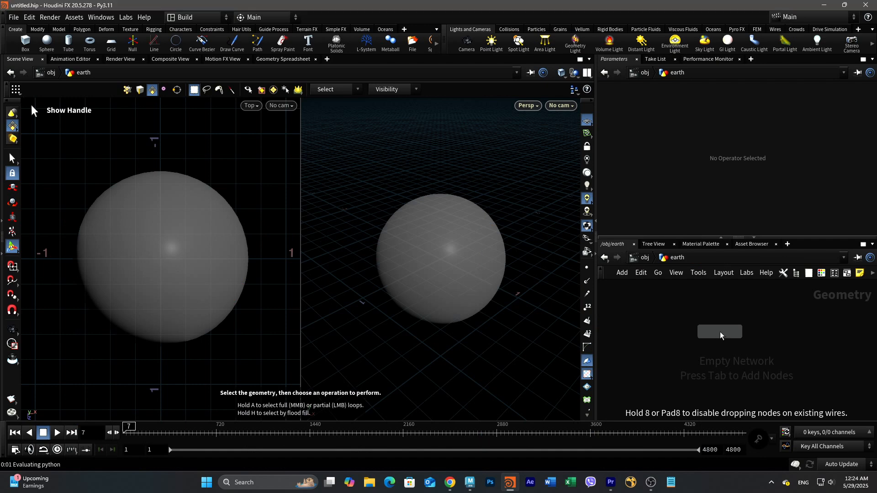
left_click(720, 336)
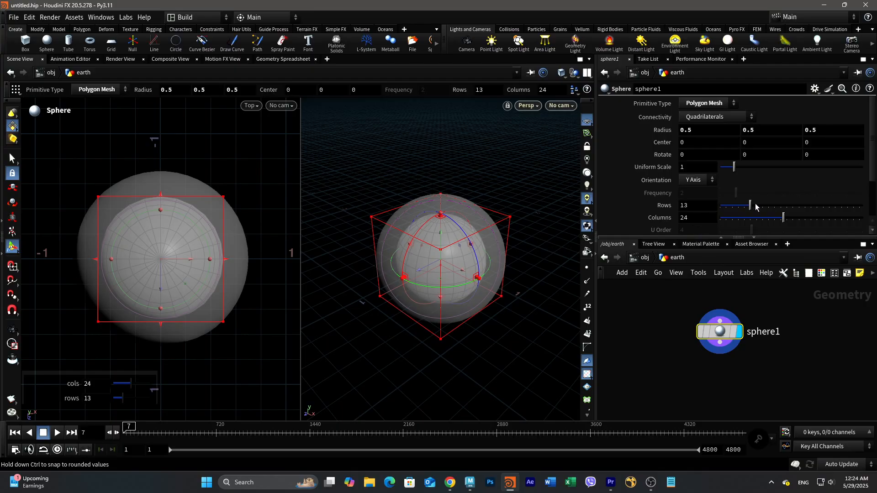
left_click_drag(750, 208, 862, 210)
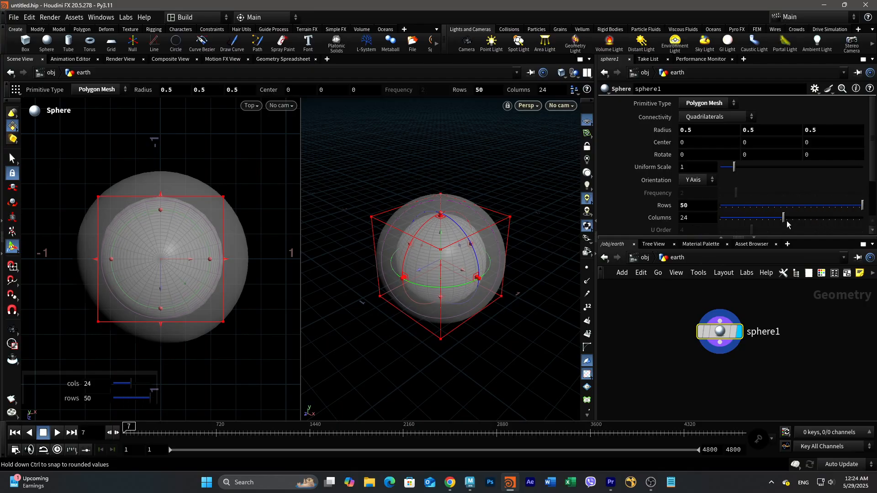
left_click_drag(784, 219, 862, 218)
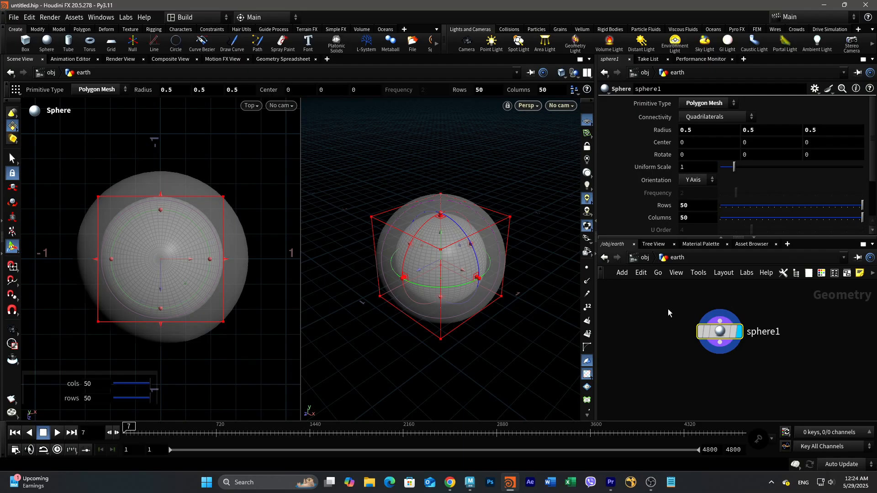
Step: Switch to Maya, create a polygon sphere at the origin, and stop the running playback
left_click(470, 482)
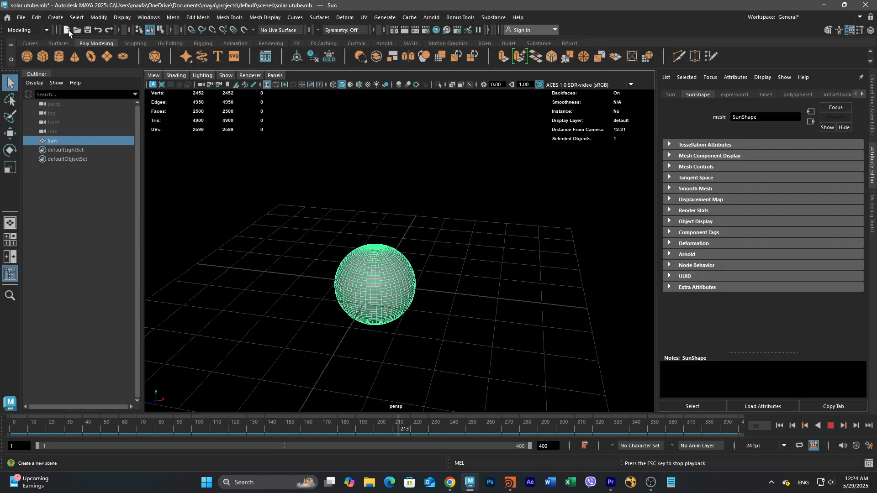
left_click(57, 19)
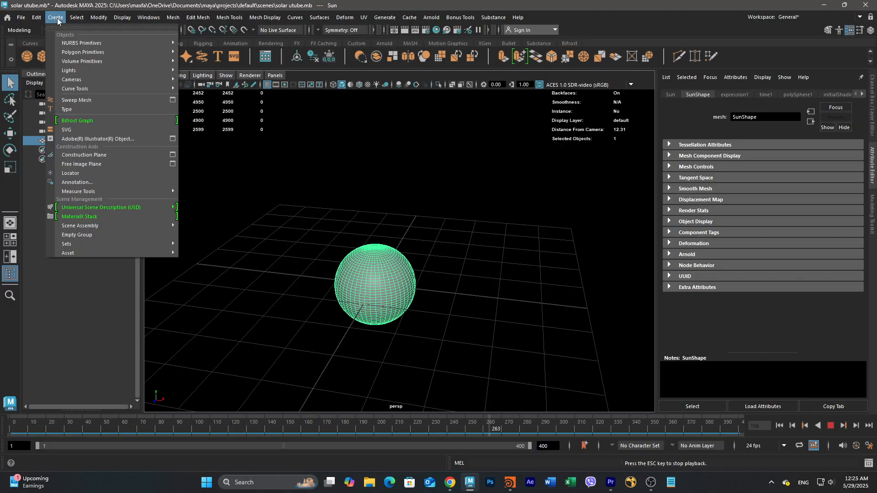
mouse_move(144, 53)
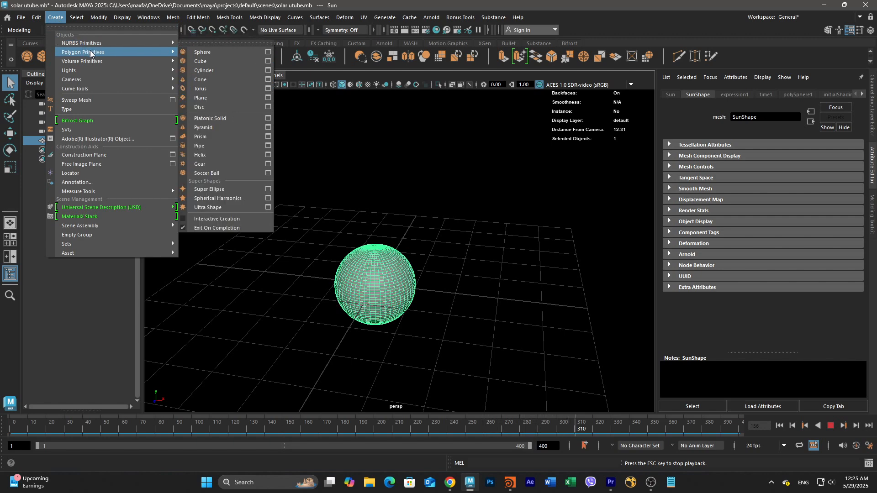
left_click(204, 53)
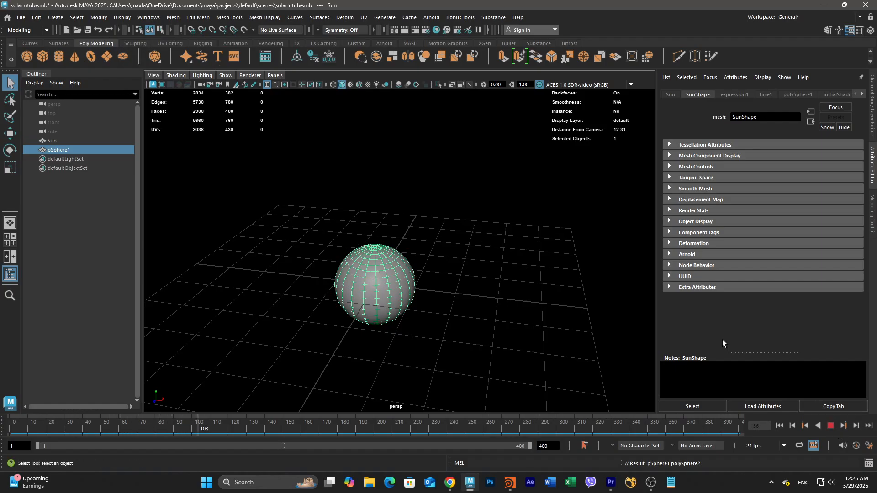
left_click(830, 425)
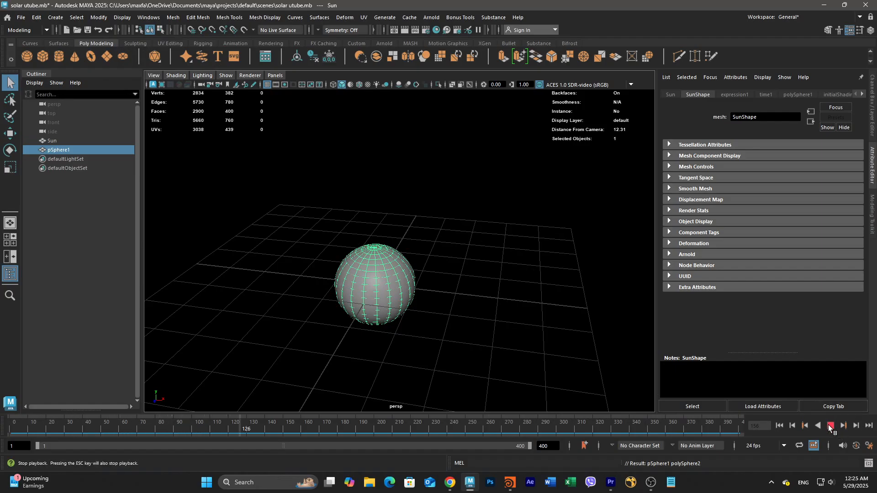
Step: Scale the Sun sphere uniformly to about twice its size and display the viewport in wireframe
left_click(52, 143)
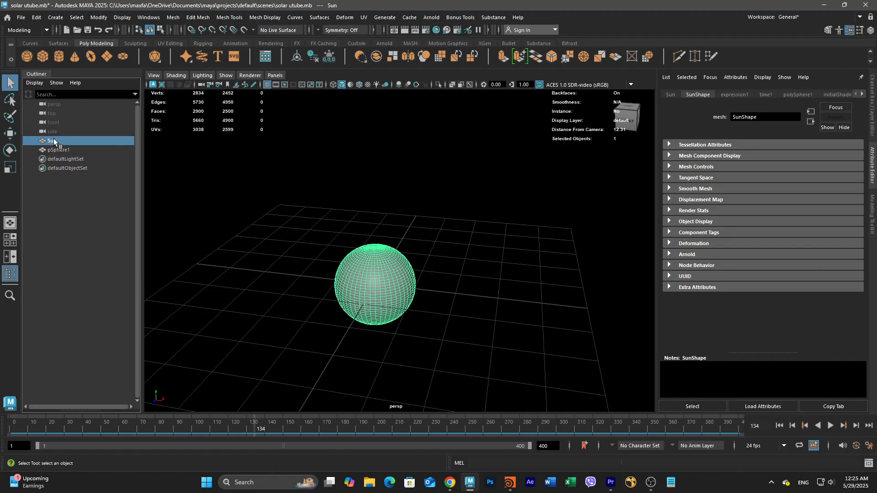
left_click(10, 169)
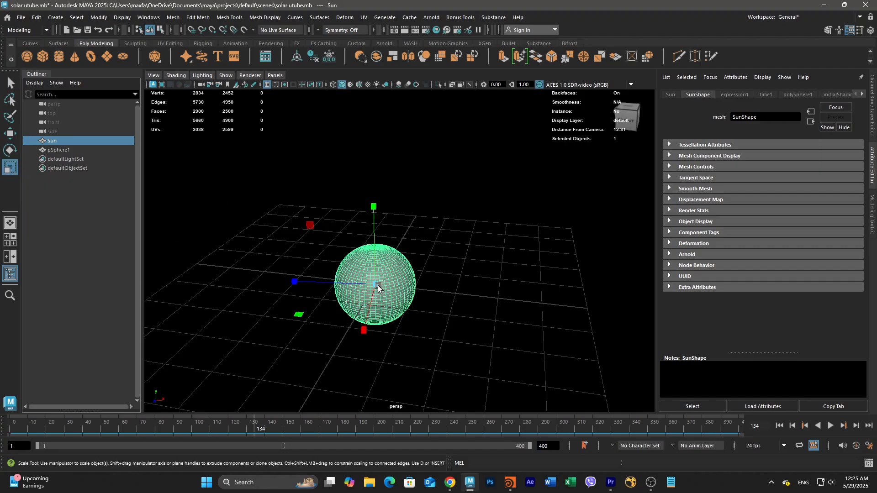
left_click_drag(378, 287, 454, 281)
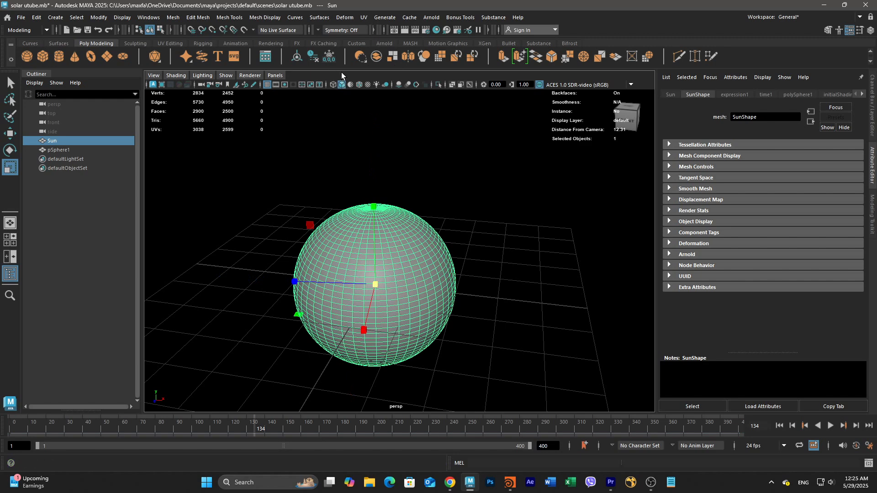
left_click(332, 85)
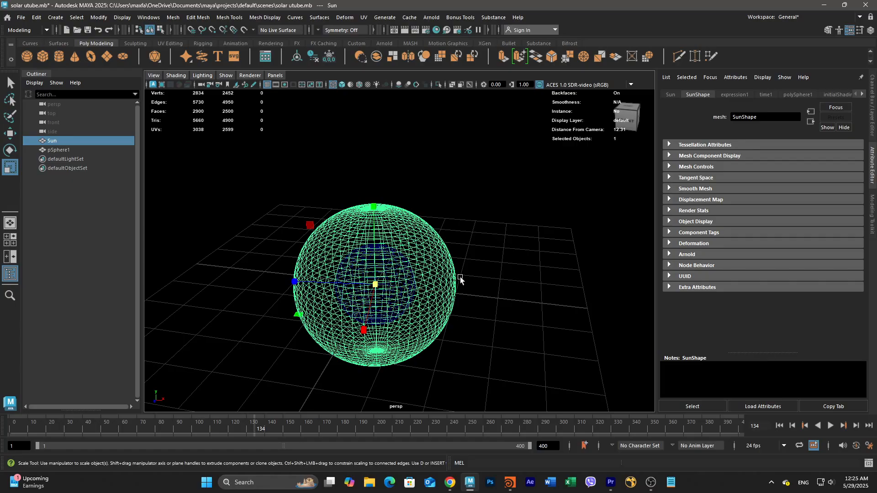
right_click_drag(461, 277, 501, 267, "alt")
left_click_drag(482, 293, 479, 284, "alt")
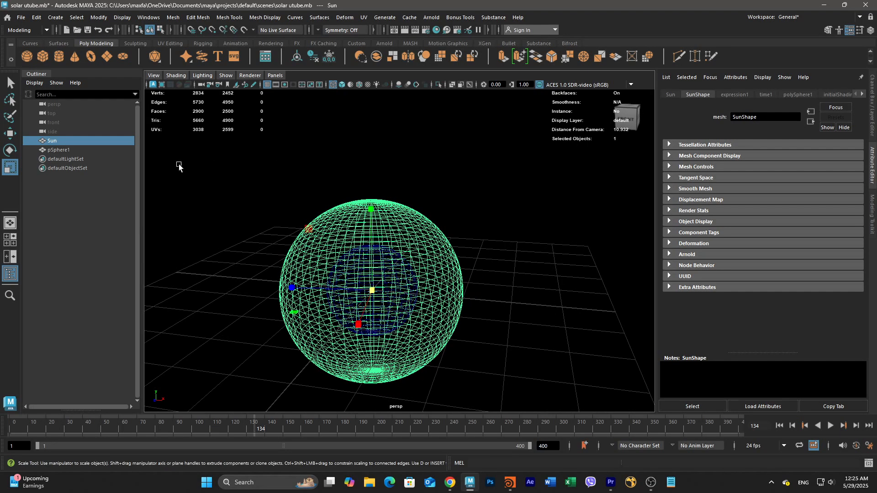
Step: Show the new inner sphere's channels and creation inputs, and rename the sphere "earth"
left_click(59, 149)
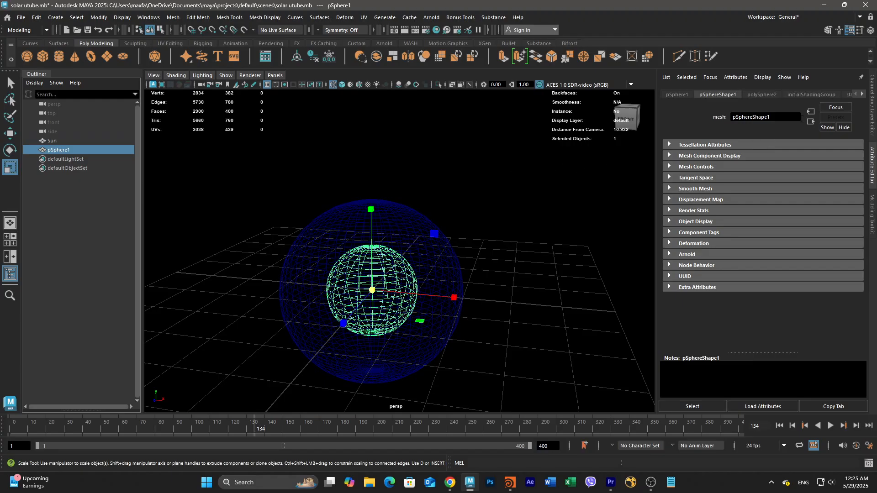
left_click(868, 31)
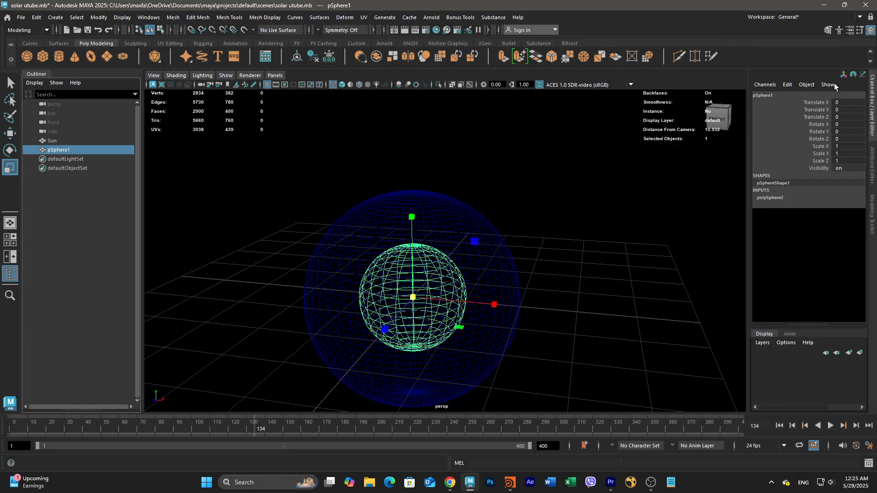
left_click(771, 198)
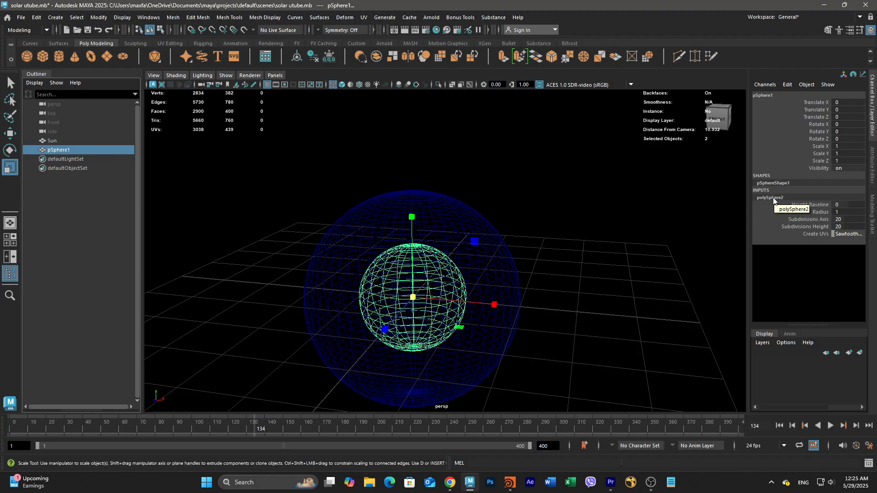
double_click(767, 95)
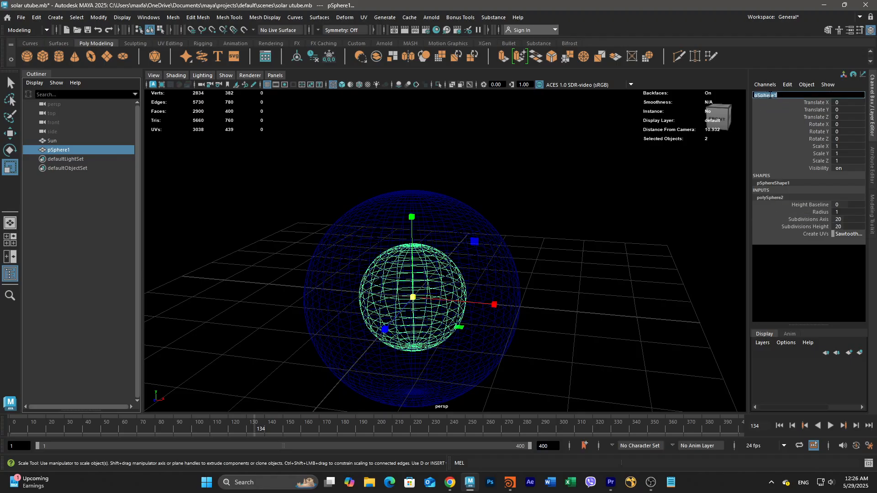
type("earth")
key("Return")
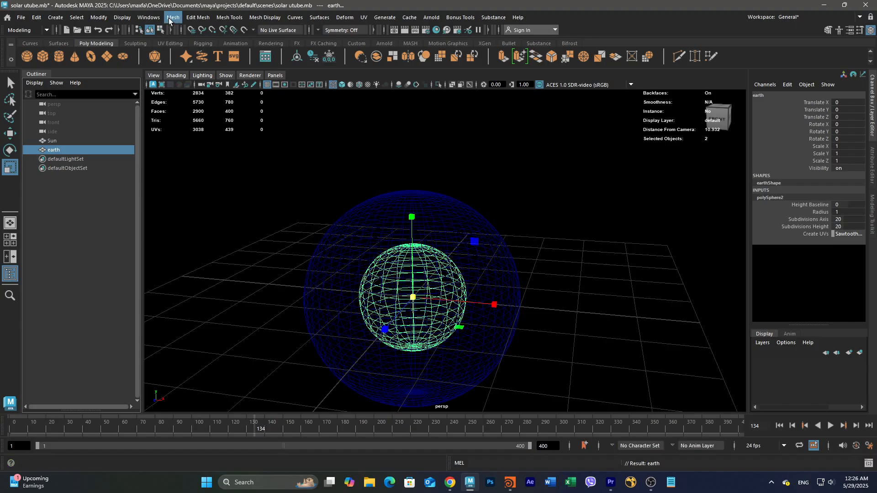
Step: Open the Expression Editor and choose the earth object's translateX attribute for a new expression
left_click(149, 17)
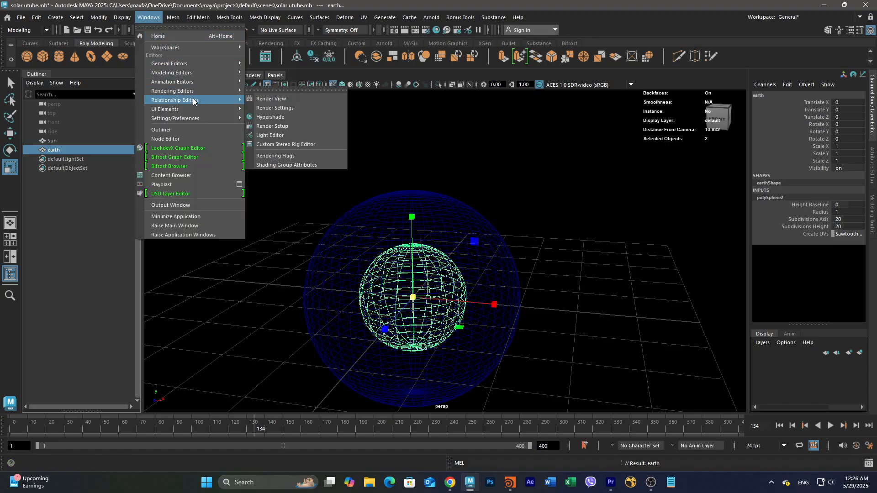
mouse_move(215, 82)
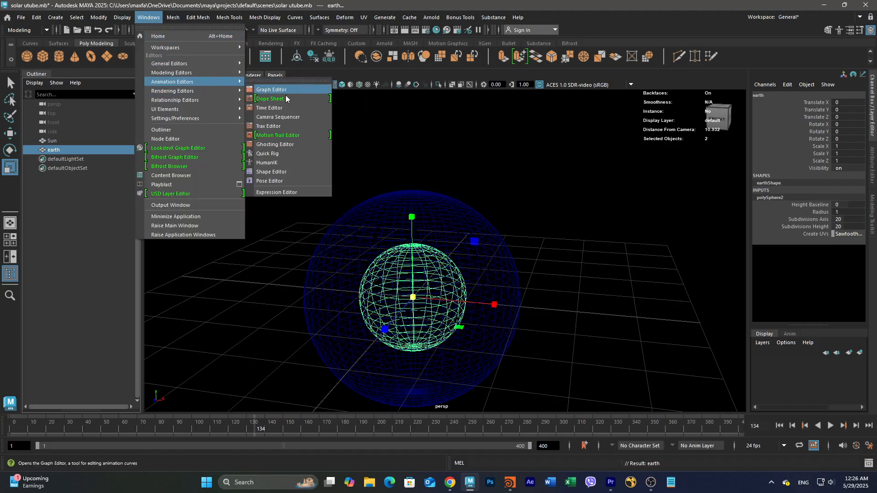
left_click(284, 192)
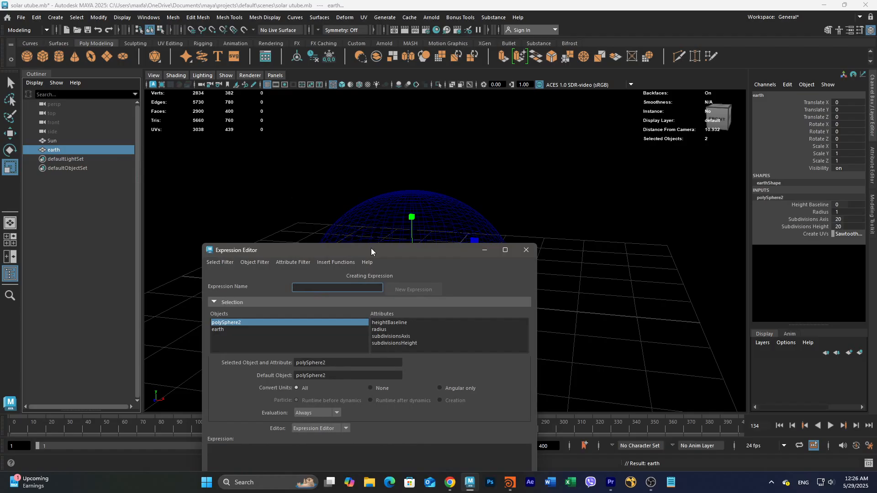
left_click_drag(370, 251, 686, 166)
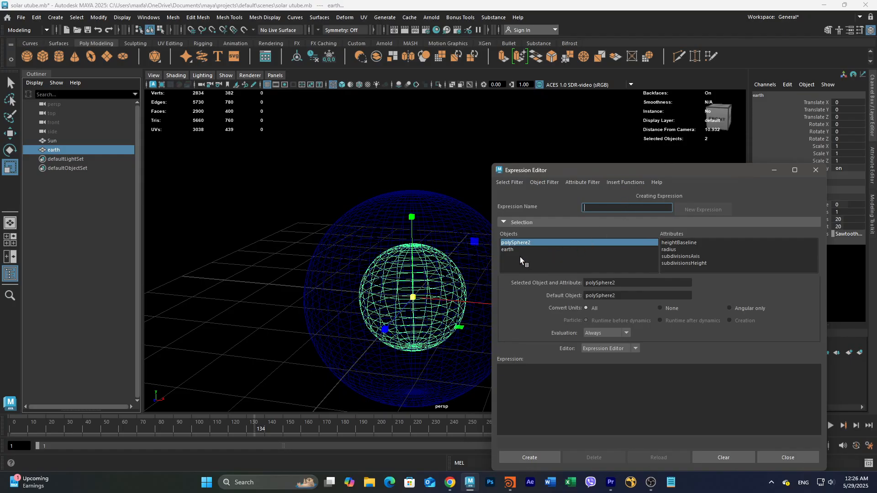
left_click(508, 249)
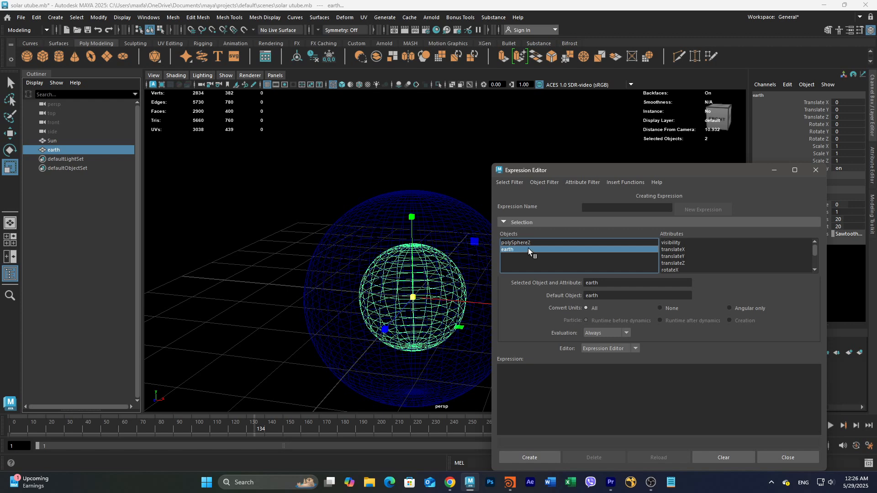
scroll(712, 260, "down", 2)
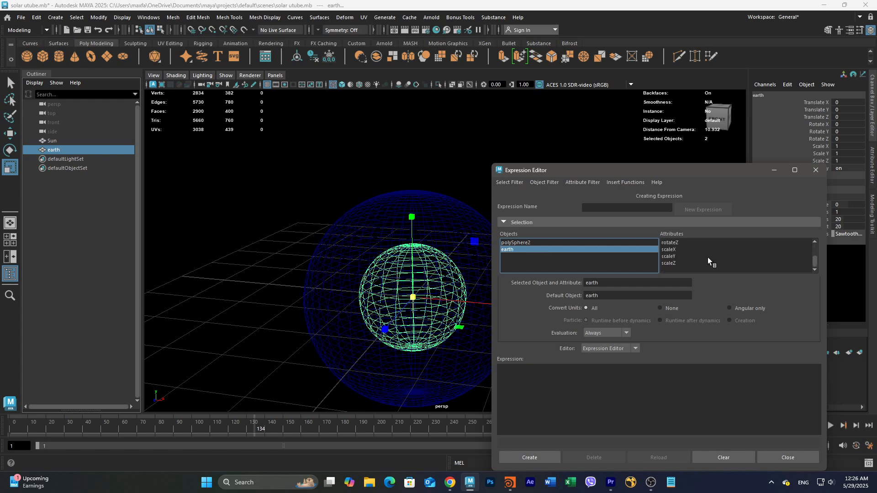
scroll(706, 258, "up", 1)
scroll(696, 249, "up", 1)
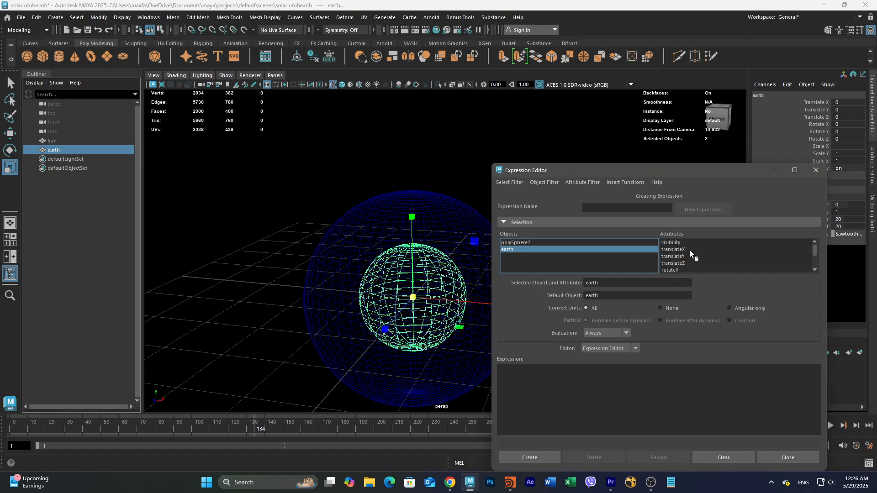
left_click(674, 250)
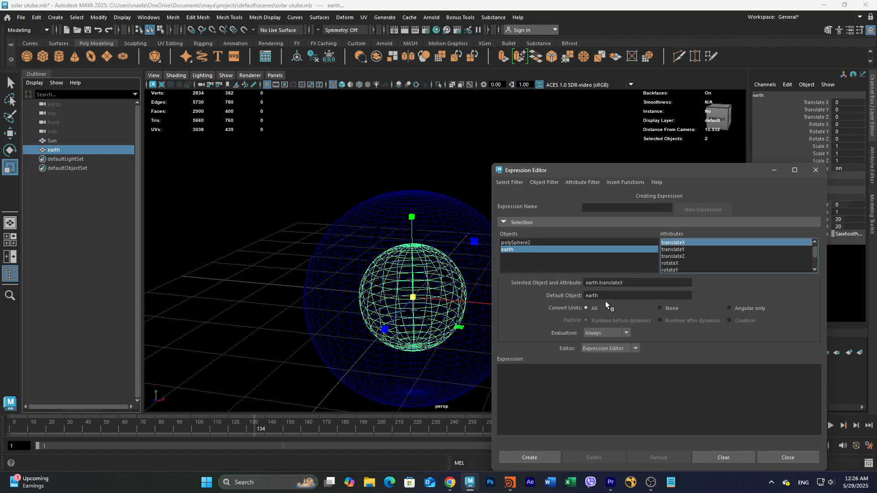
Step: Write the expression "earth.translateX = sin(Time);" using the copied attribute name and try to create it
left_click_drag(624, 283, 572, 283)
key("ctrl+c")
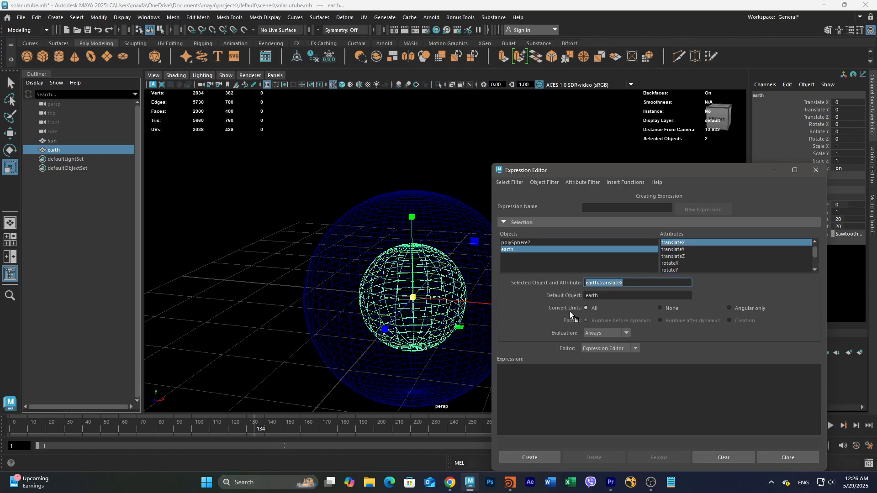
left_click(531, 380)
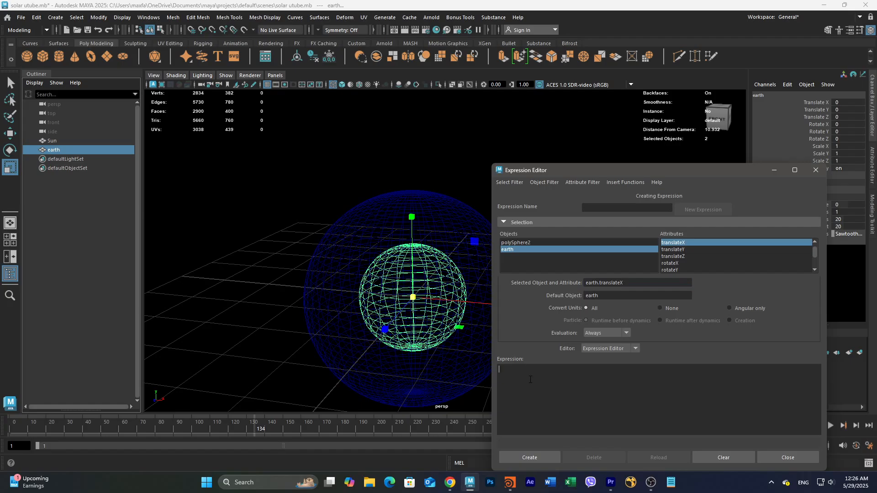
key("ctrl+v")
type("=")
type(" s")
type("in")
type("fr")
type("ame")
key("BackSpace")
type("T")
key("BackSpace")
key("BackSpace")
type("ime);")
left_click_drag(661, 170, 684, 124)
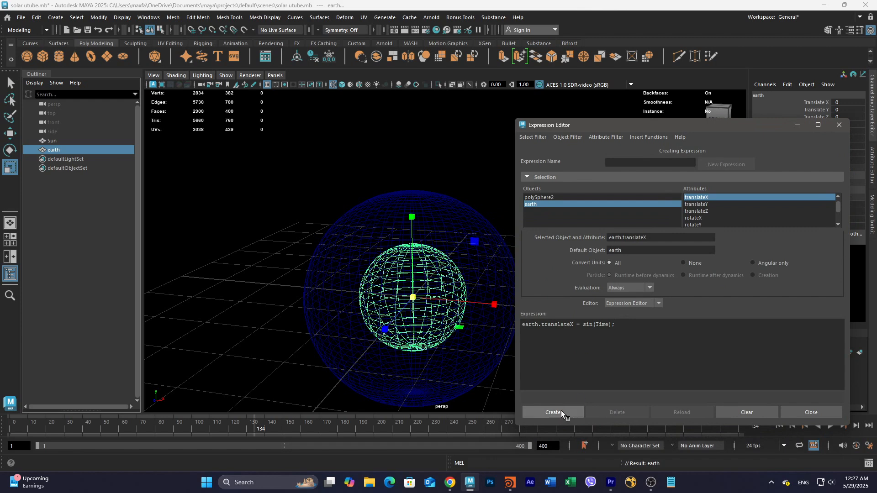
left_click(560, 412)
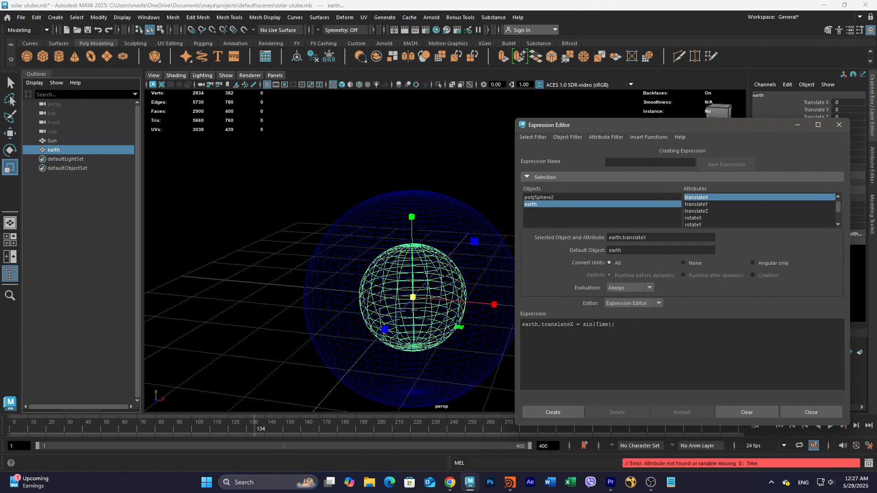
Step: Correct the sine argument to lowercase "time" and create the translateX expression
left_click(596, 325)
type("$")
key("BackSpace")
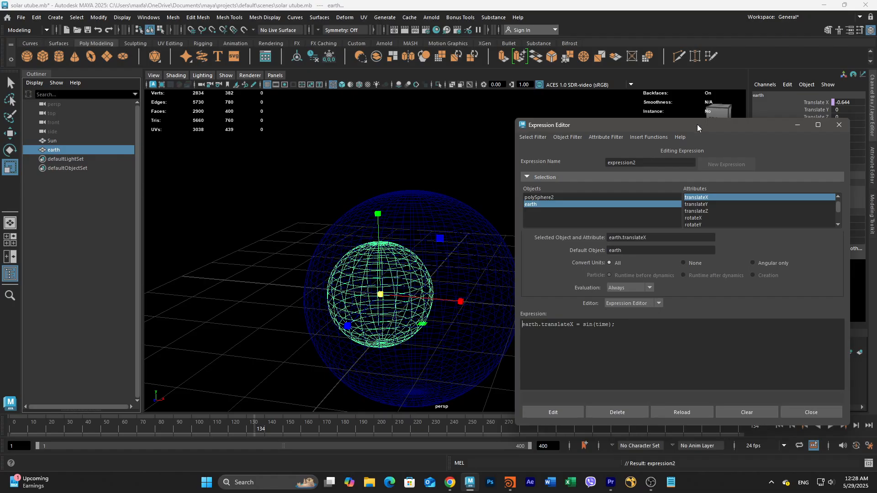
Step: Play the animation to check the earth's side-to-side motion, and stop playback
left_click_drag(697, 124, 705, 80)
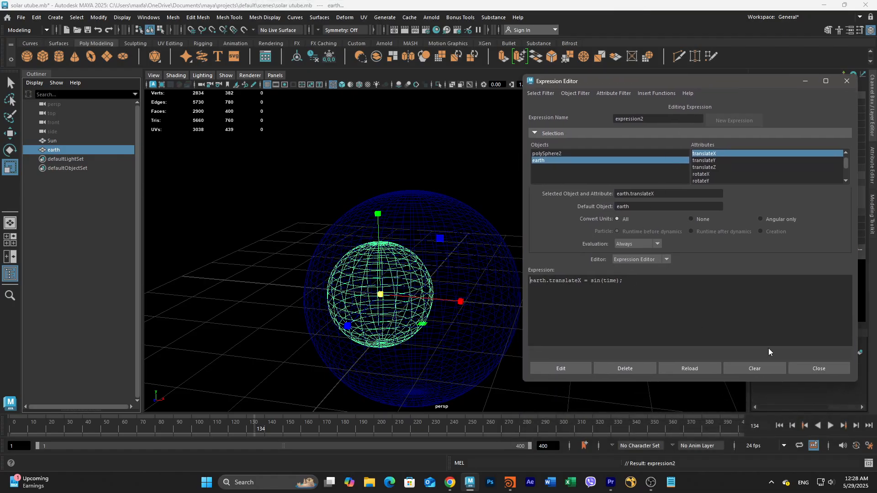
left_click(830, 426)
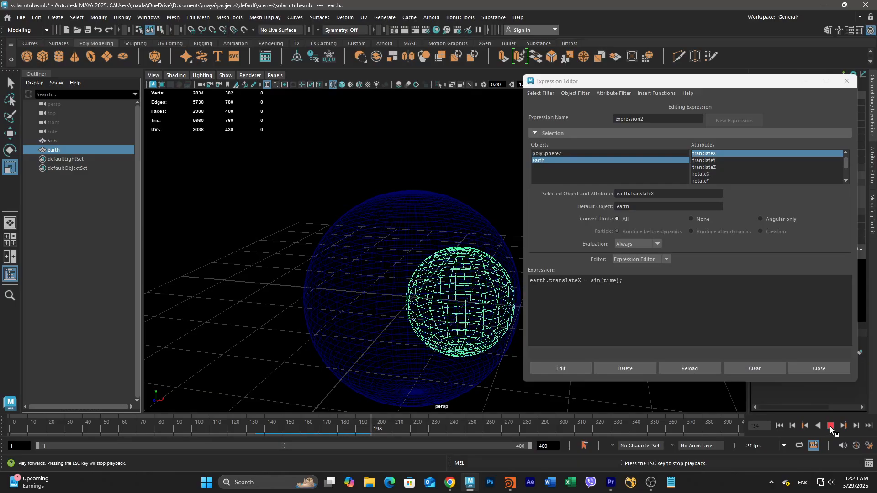
left_click(831, 425)
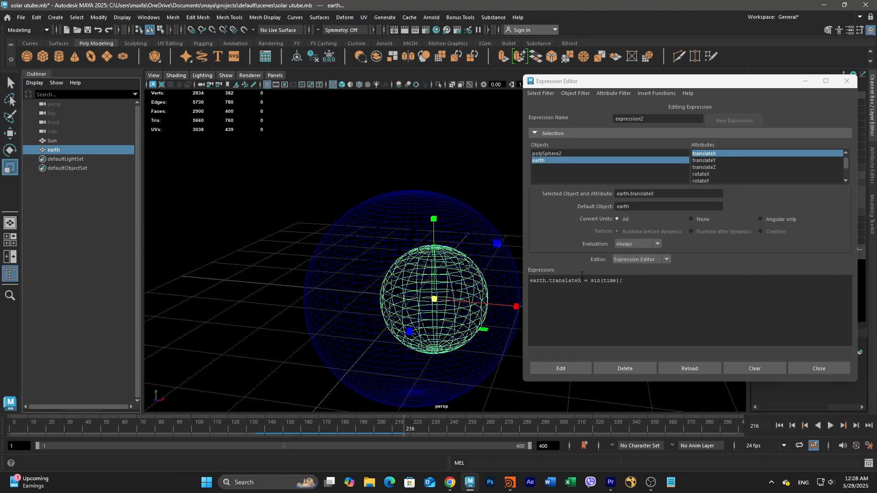
Step: Duplicate the expression line, change the copy to "earth.translateY = cos(time);" and apply the edit
left_click_drag(529, 280, 626, 281)
key("ctrl+c")
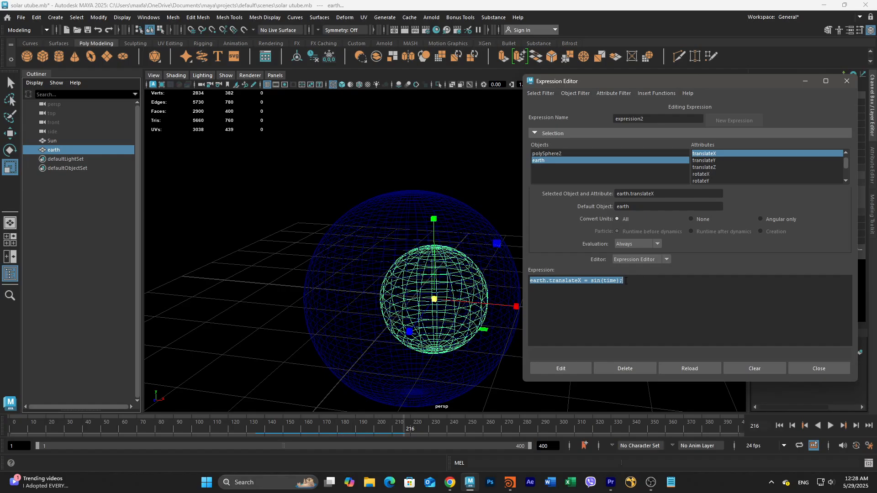
left_click(631, 292)
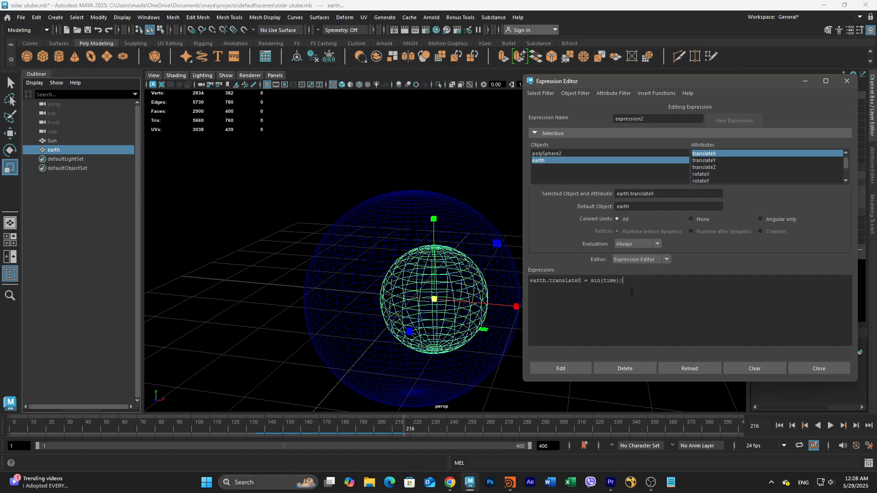
key("Return")
key("ctrl+v")
key("BackSpace")
type("Y")
key("BackSpace")
key("BackSpace")
type("os")
left_click(570, 368)
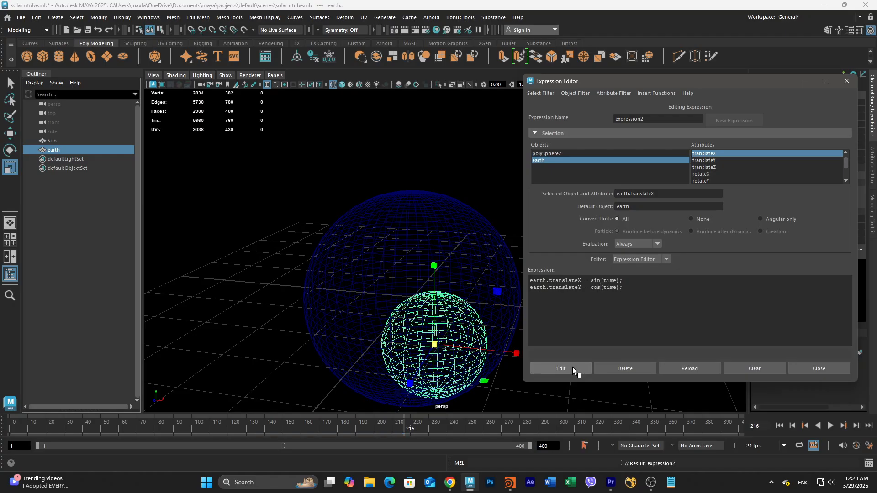
Step: Play the animation and examine the earth's vertical circular motion from several angles, and stop playback
right_click_drag(454, 276, 391, 286, "alt")
left_click_drag(392, 285, 410, 292, "alt")
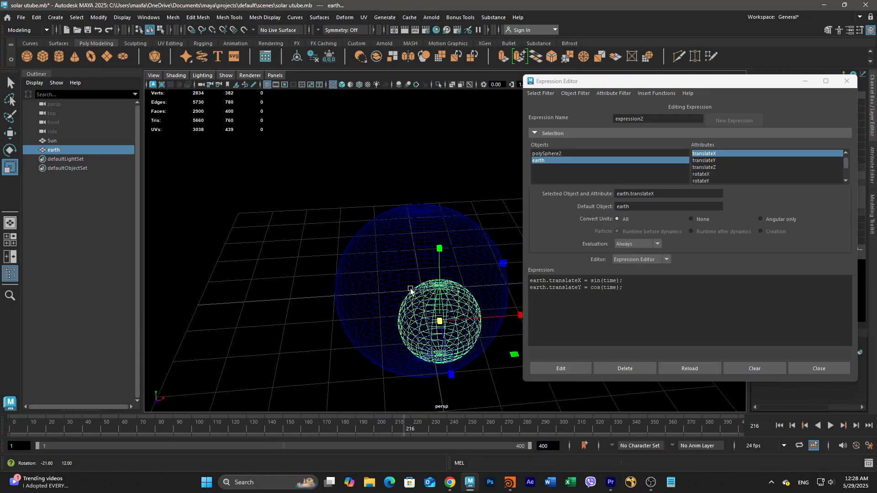
left_click(829, 426)
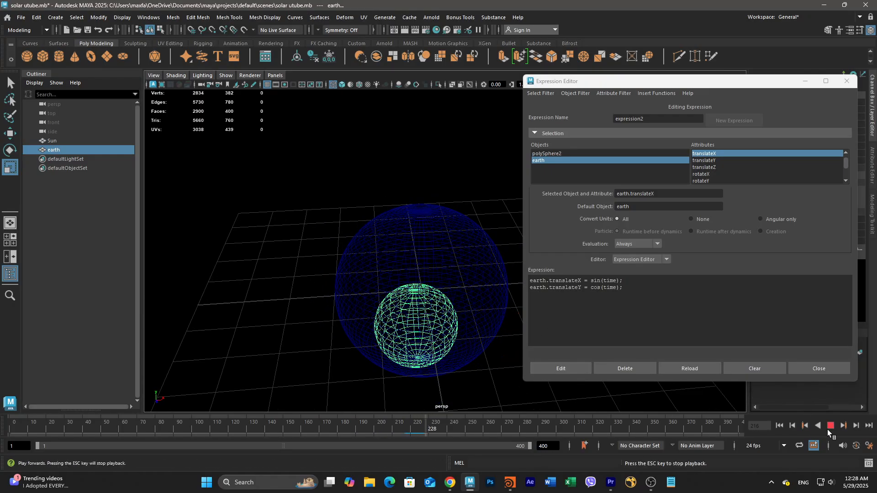
left_click_drag(474, 347, 586, 324, "alt")
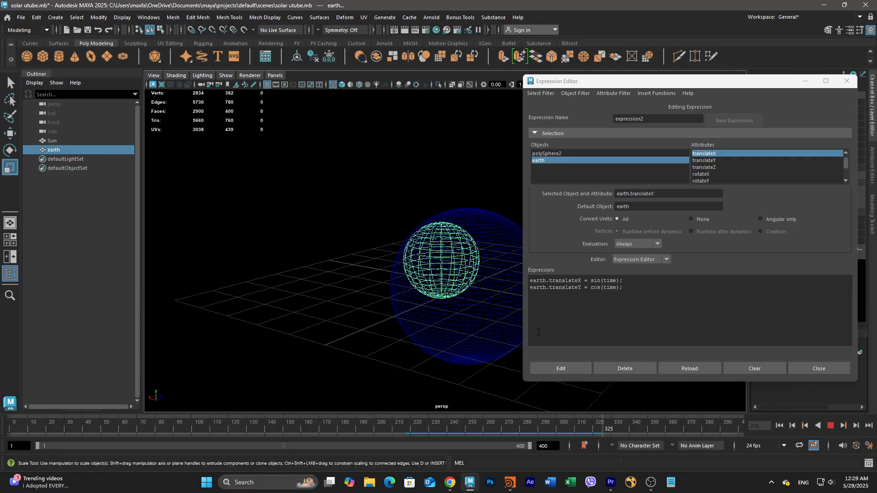
middle_click_drag(466, 328, 365, 312, "alt")
left_click_drag(396, 313, 405, 312, "alt")
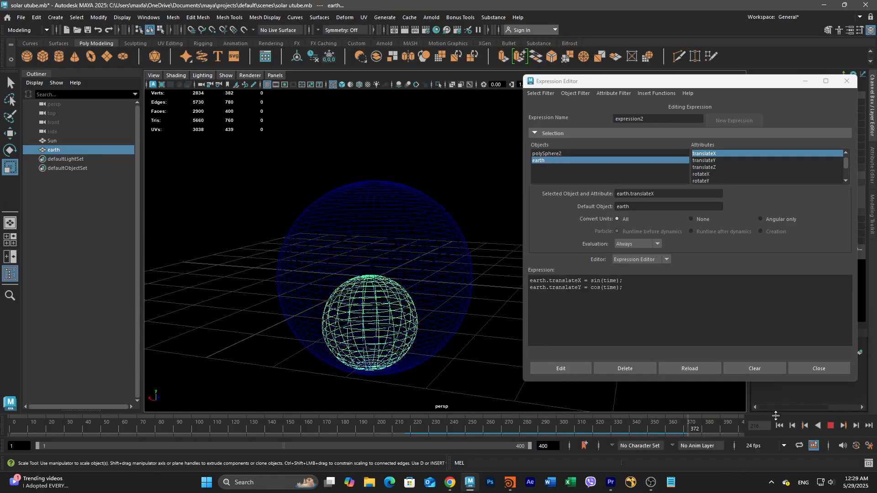
left_click(831, 426)
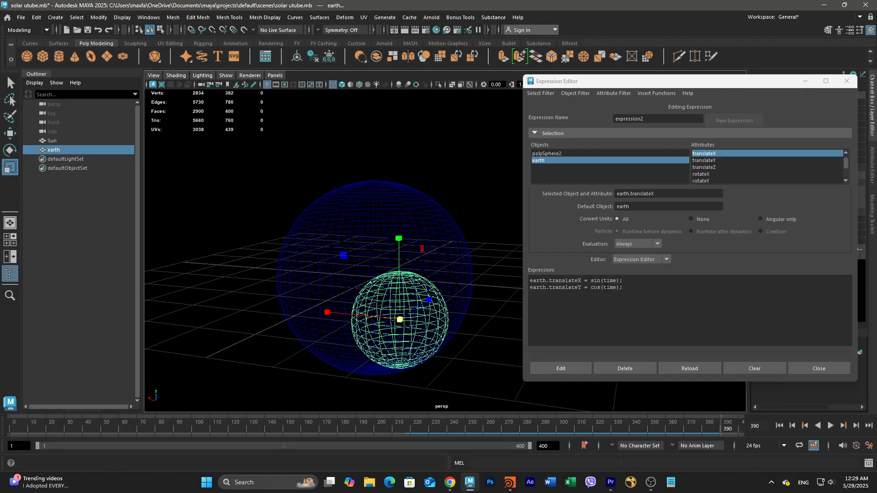
Step: Change the second expression line's attribute from translateY to translateZ and apply the edit
left_click(581, 291)
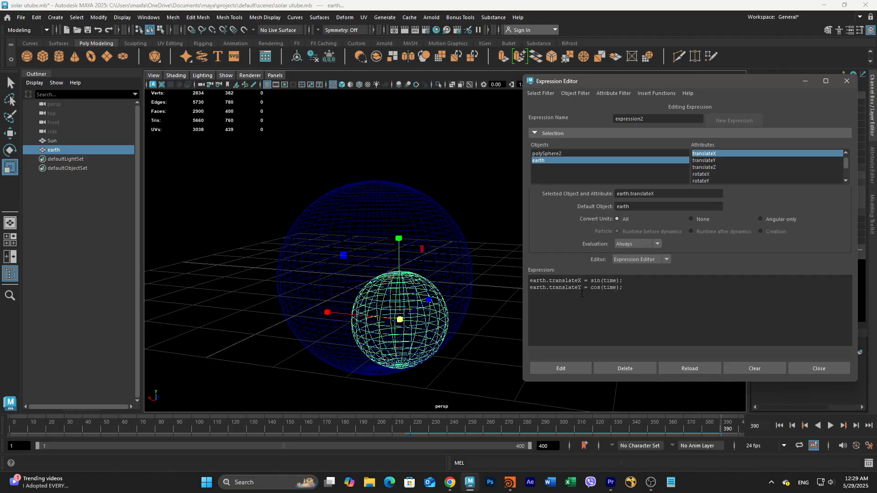
key("BackSpace")
type("Z")
left_click(578, 366)
Step: Play the animation and examine the earth's horizontal orbit from above
left_click(830, 425)
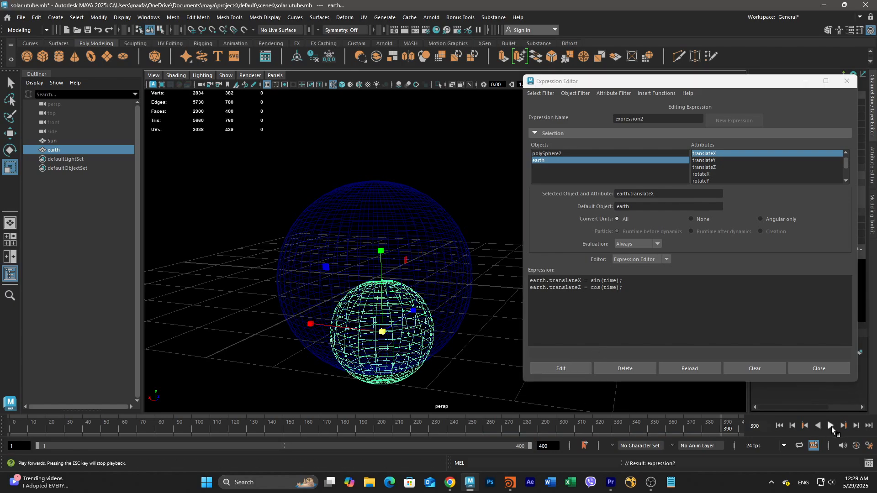
left_click(830, 426)
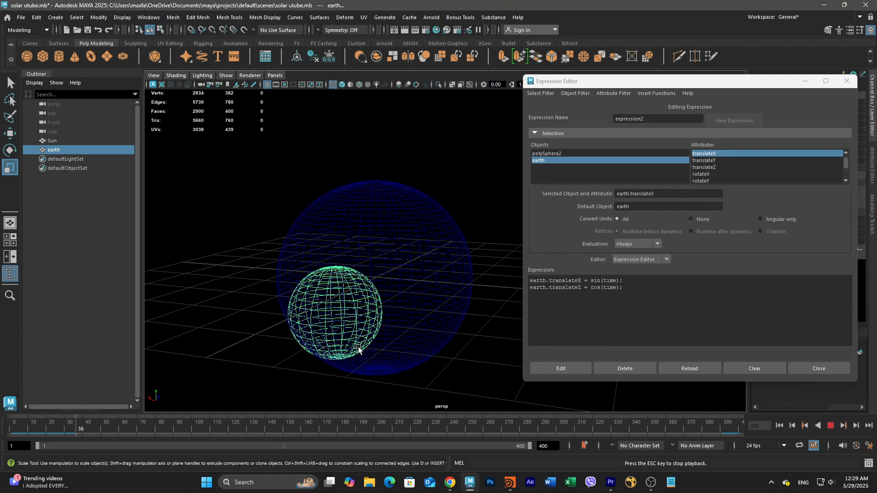
left_click_drag(359, 349, 402, 329, "alt")
right_click_drag(434, 317, 358, 284, "alt")
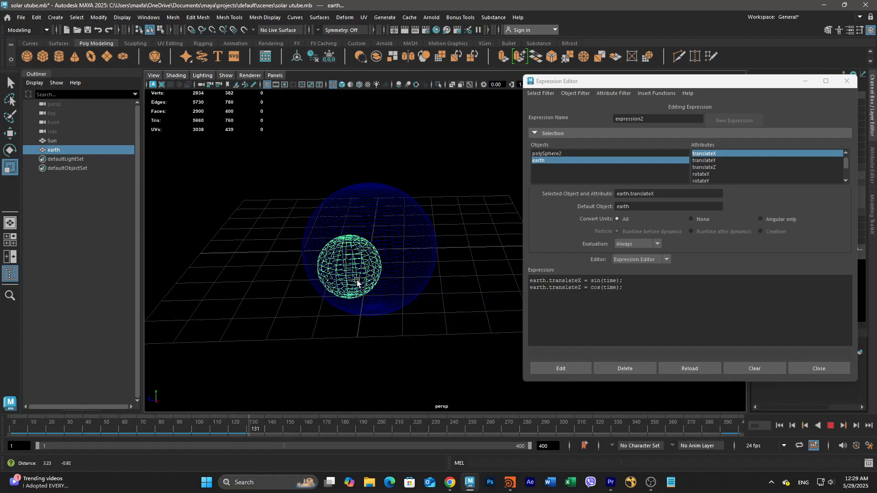
left_click_drag(357, 283, 372, 312, "alt")
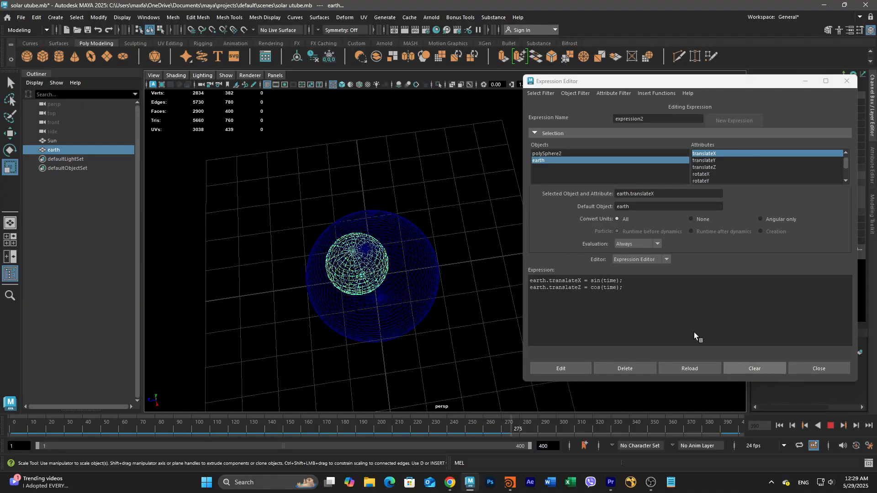
Step: Widen the earth's orbit by multiplying both the sin(time) and cos(time) terms by 5, and apply the edit
left_click(617, 281)
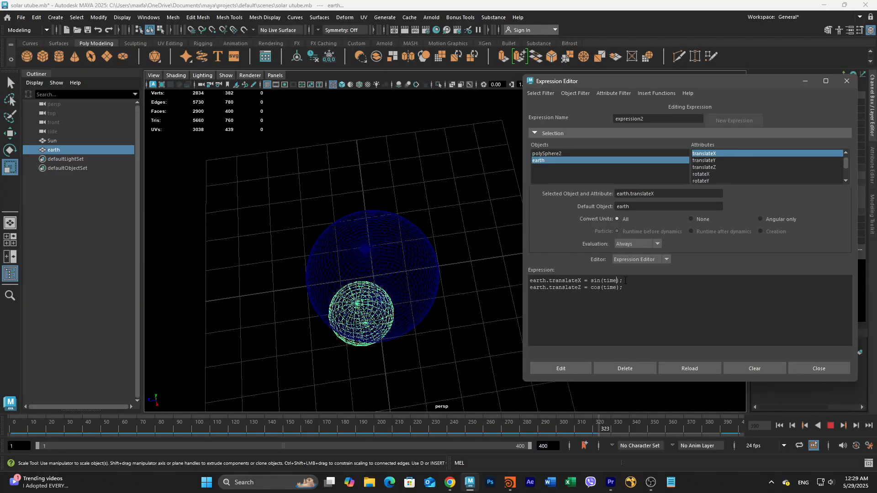
left_click(619, 280)
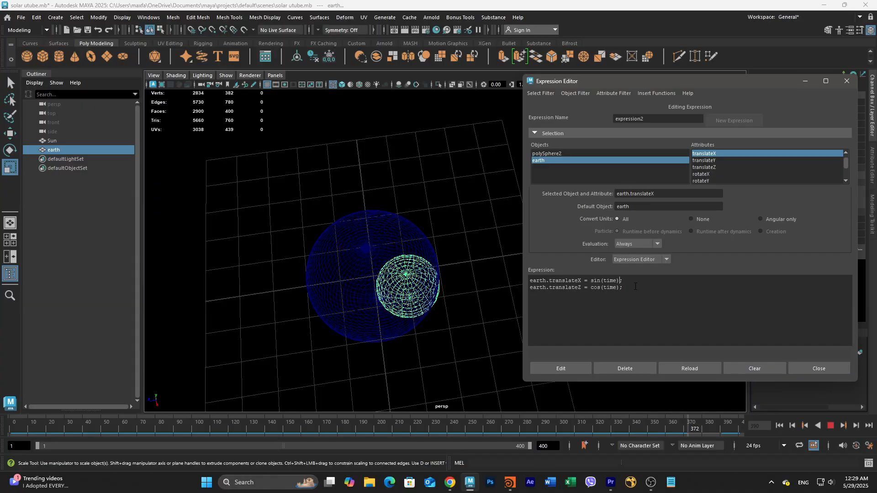
type("*")
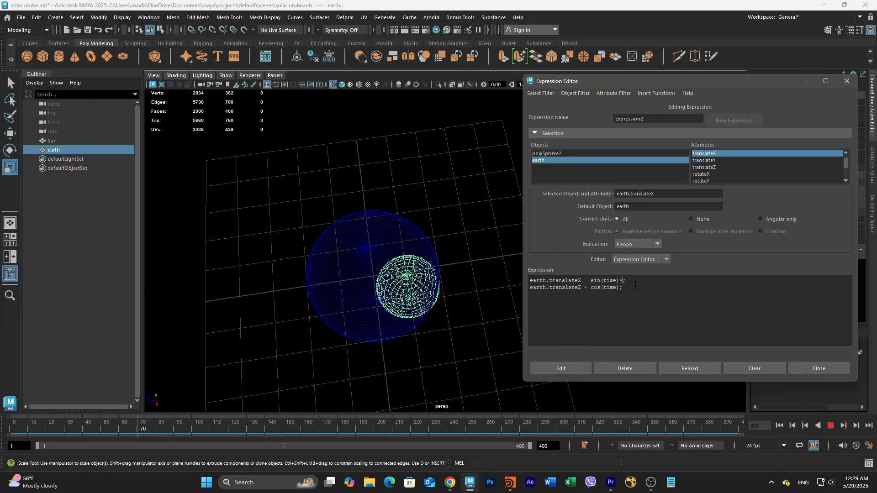
type("5")
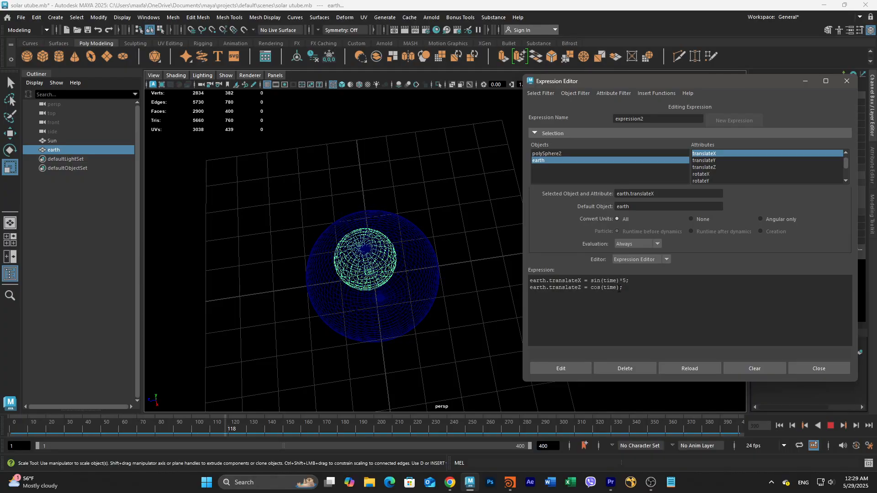
type("*5")
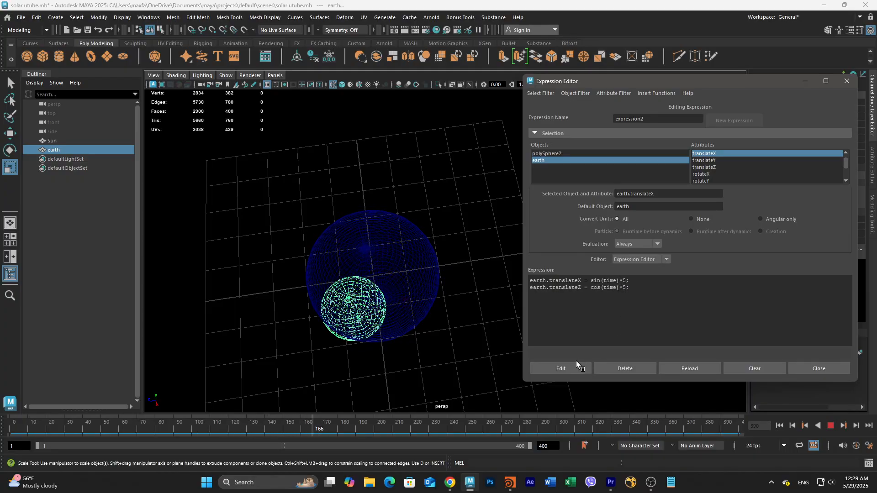
left_click(576, 367)
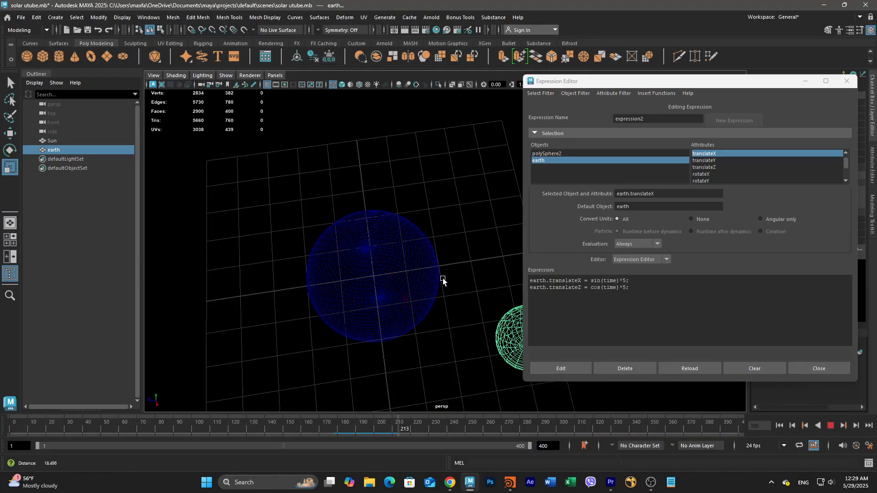
Step: Examine the earth's widened orbit from a lower side angle during playback, and stop the animation
right_click_drag(442, 279, 313, 277, "alt")
mouse_move(403, 296)
left_mouse_down("alt")
mouse_move(397, 276)
mouse_move(385, 291)
mouse_move(424, 293)
mouse_move(417, 288)
left_mouse_up("alt")
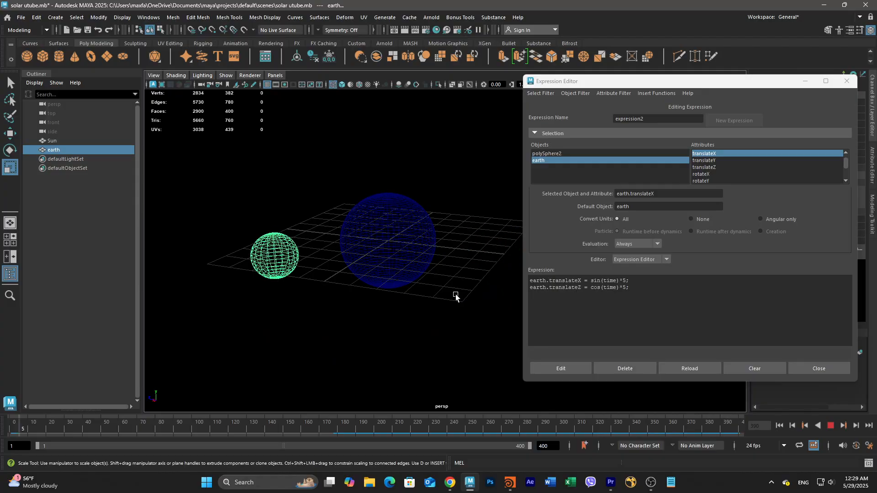
left_click(831, 425)
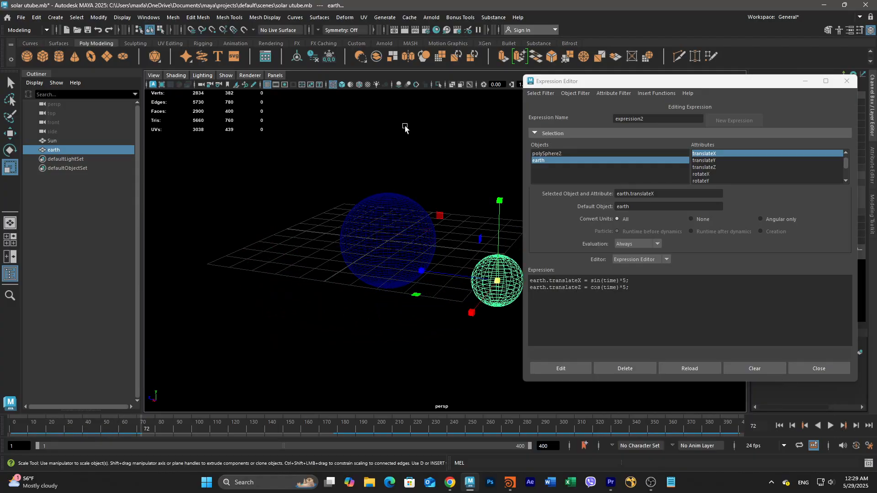
Step: Switch the viewport to shaded display, play the animation to examine the earth's orbit around the Sun, and stop playback
left_click(343, 85)
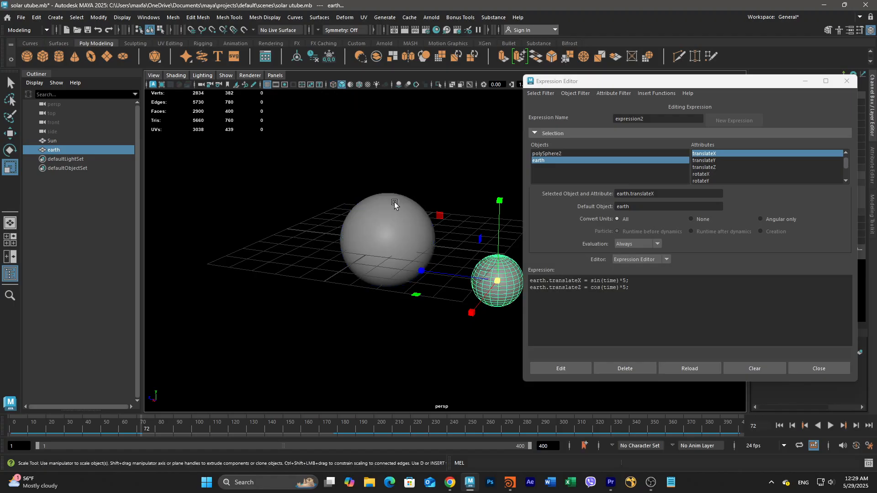
scroll(485, 353, "up", 1)
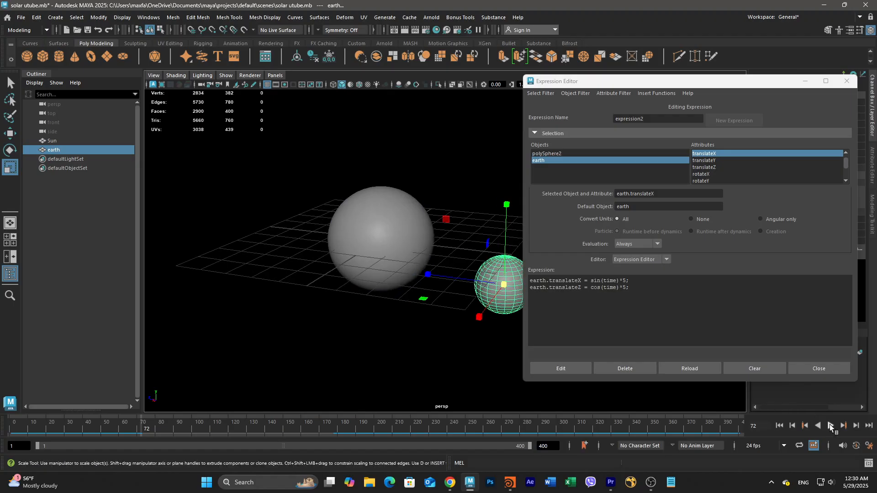
left_click(830, 426)
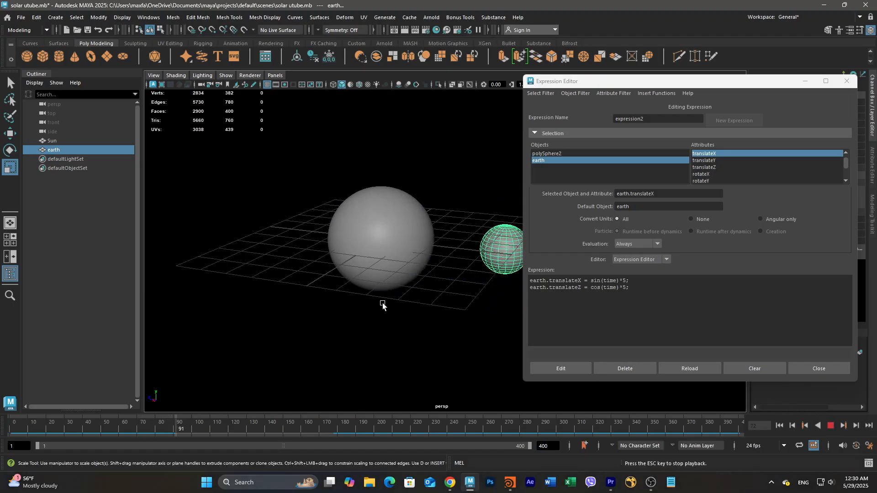
mouse_move(383, 303)
left_mouse_down("alt")
mouse_move(407, 328)
mouse_move(391, 293)
mouse_move(388, 305)
left_mouse_up("alt")
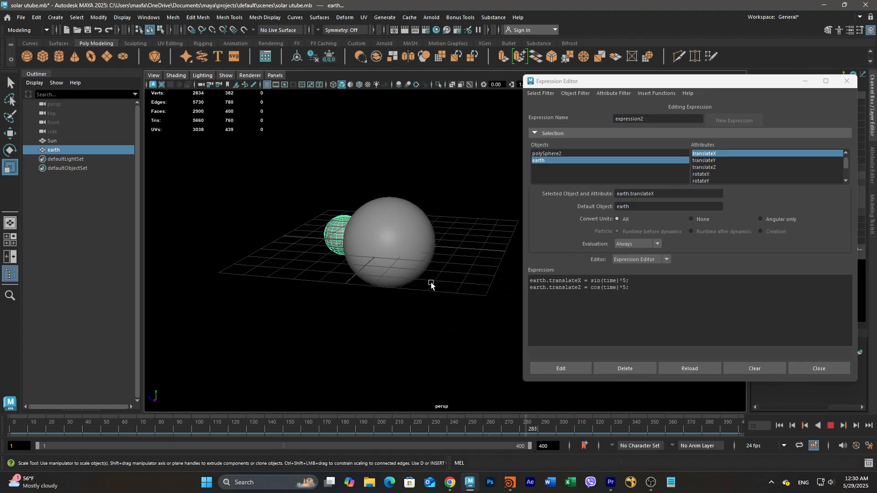
left_click_drag(433, 293, 385, 297, "alt")
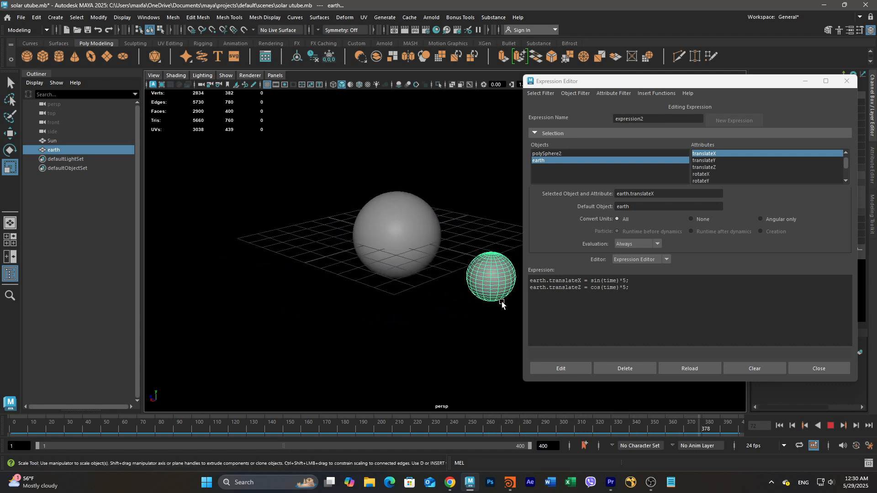
left_click(832, 427)
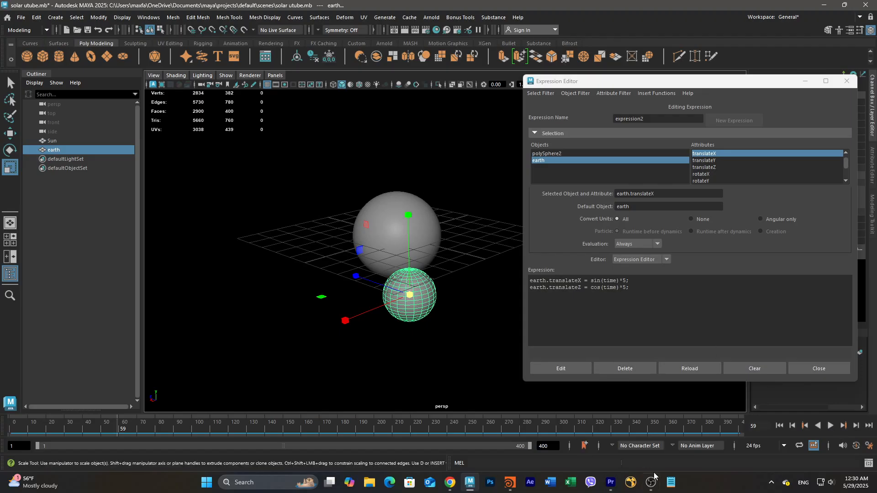
Step: Switch to Houdini, check the object level containing sun and earth, and open the earth's geometry network
left_click(510, 486)
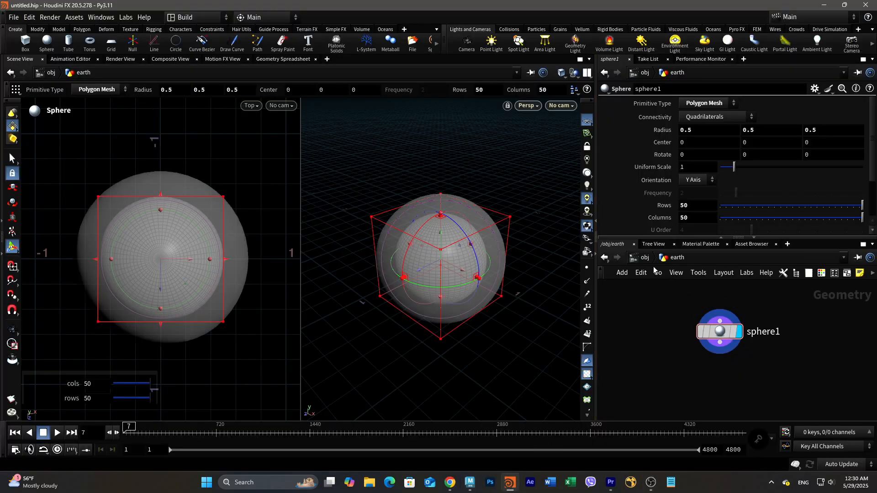
left_click(643, 258)
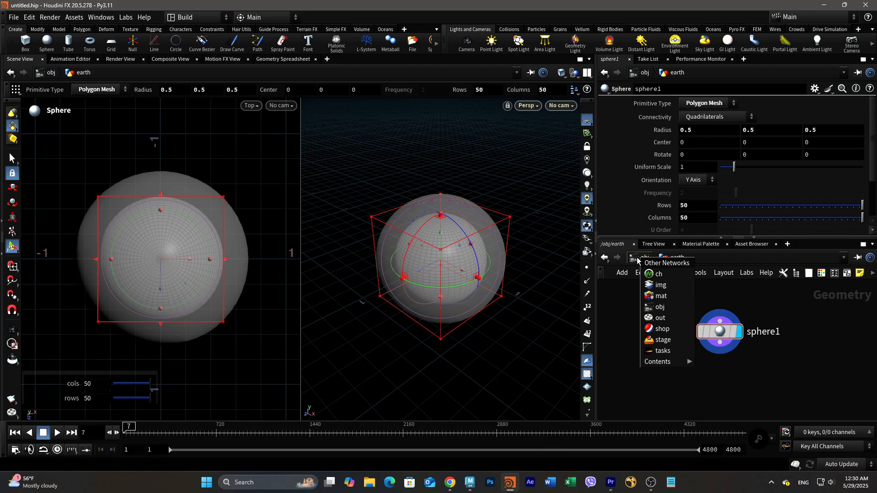
left_click(636, 257)
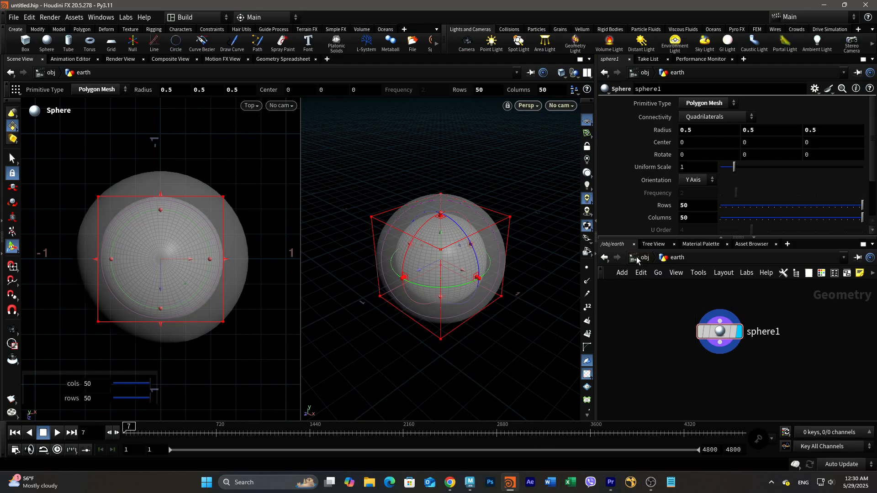
left_click(638, 258)
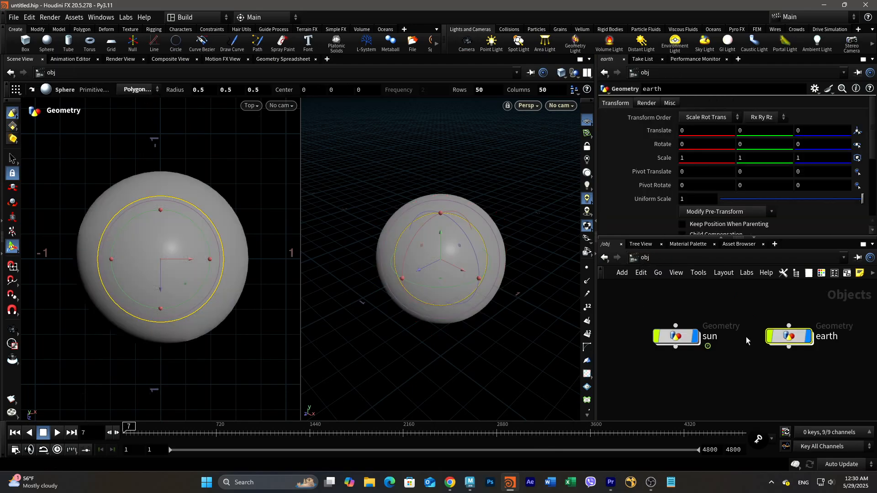
mouse_move(788, 336)
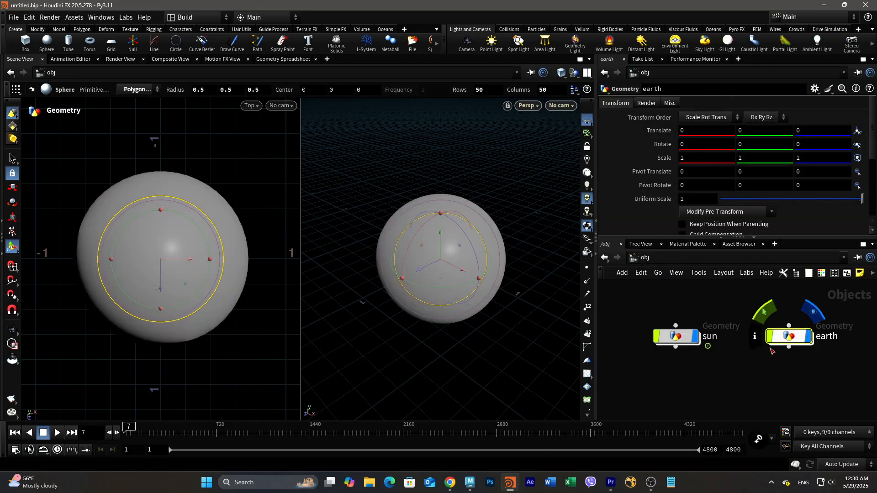
double_click(790, 337)
mouse_move(750, 332)
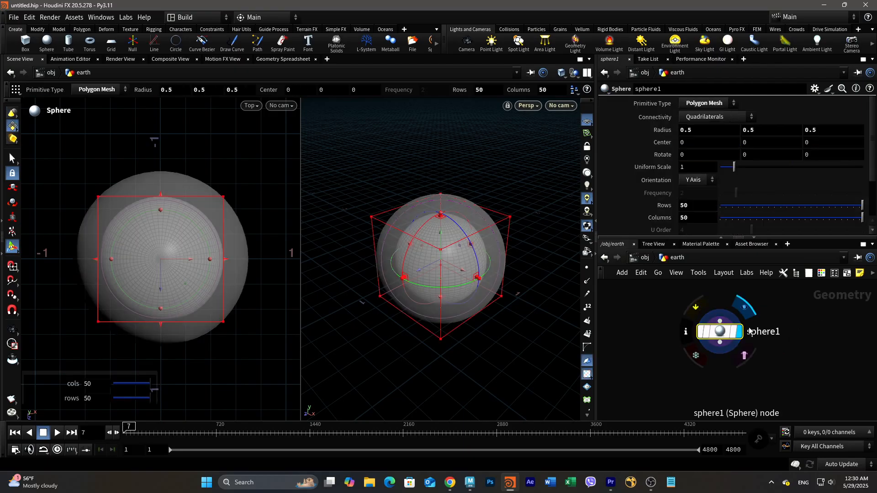
Step: Add an Attribute Wrangle node below sphere1 and connect the sphere's output to its first input
left_click_drag(723, 336, 750, 314)
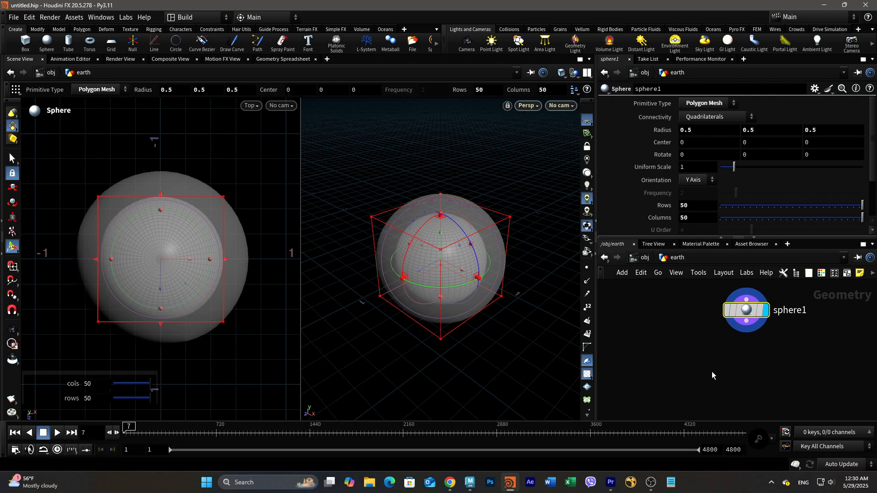
key("Tab")
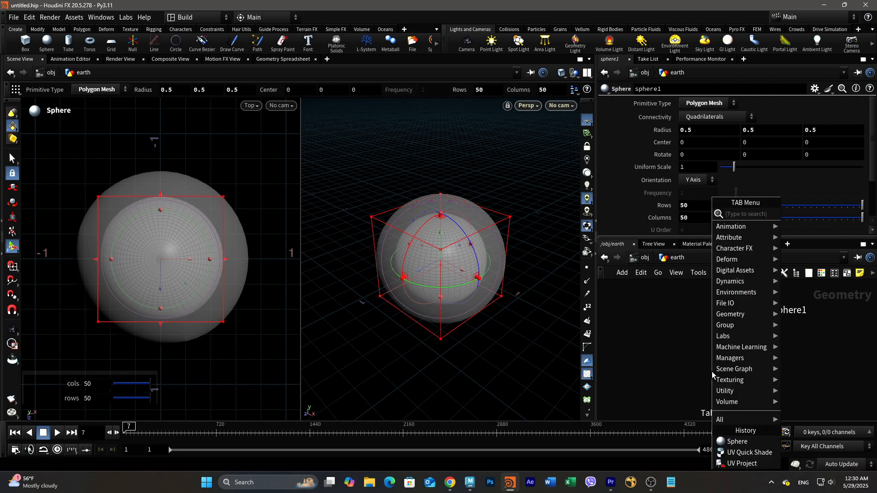
type("aw")
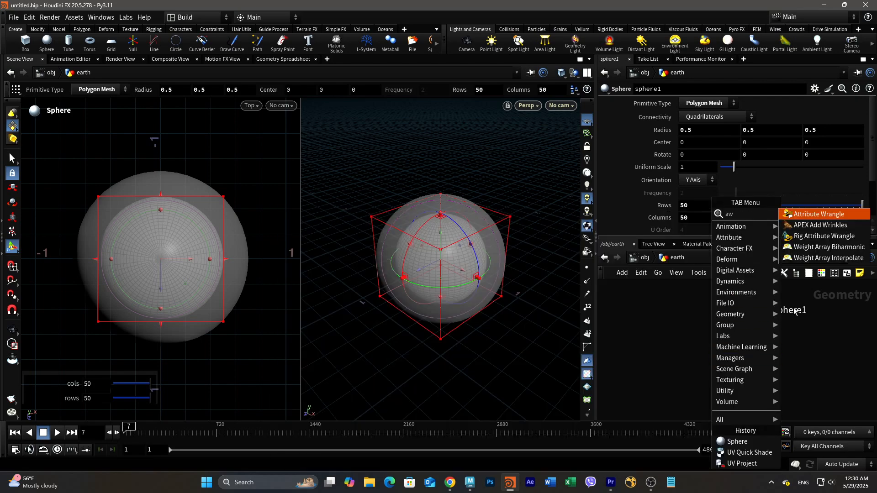
left_click(815, 217)
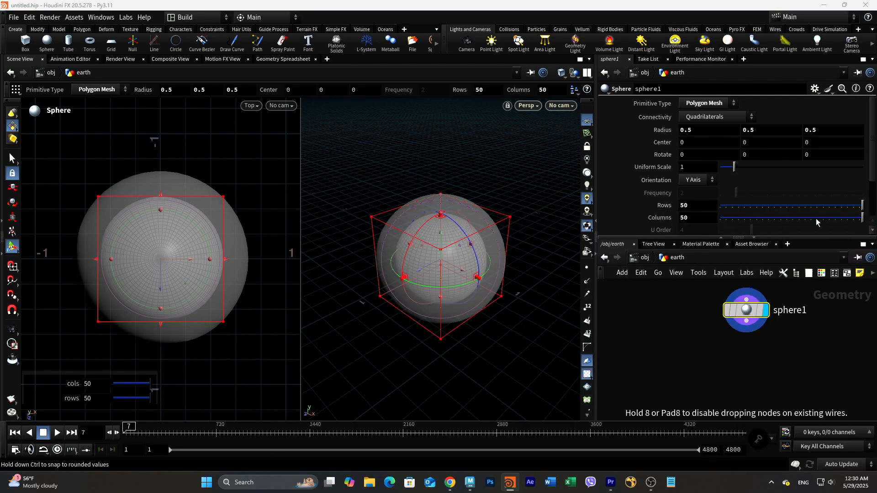
left_click(689, 379)
left_click_drag(747, 322, 698, 369)
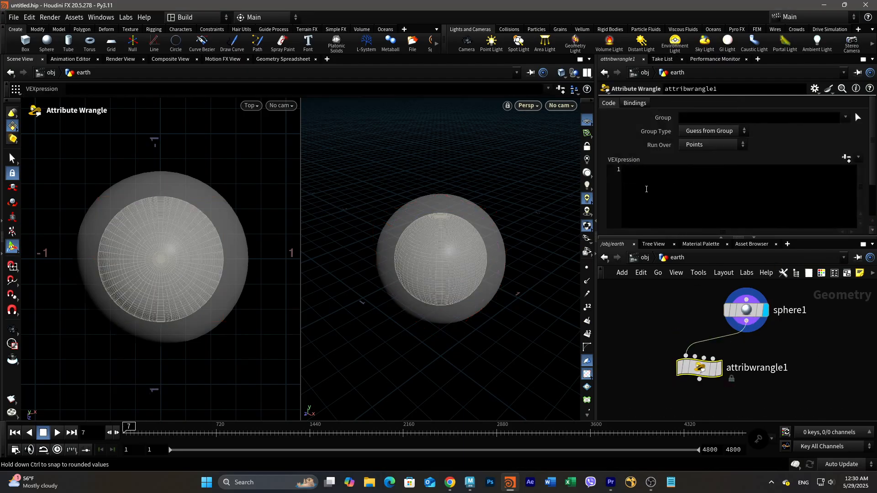
left_click(641, 185)
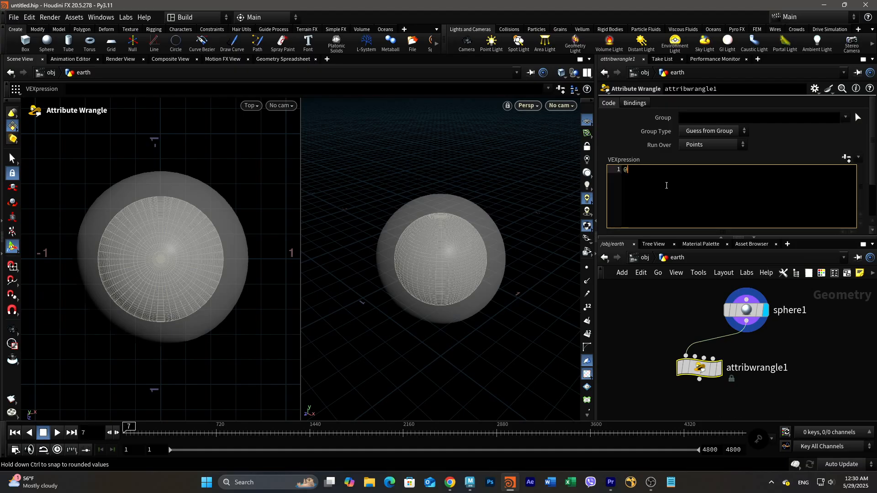
type("@P.x +=")
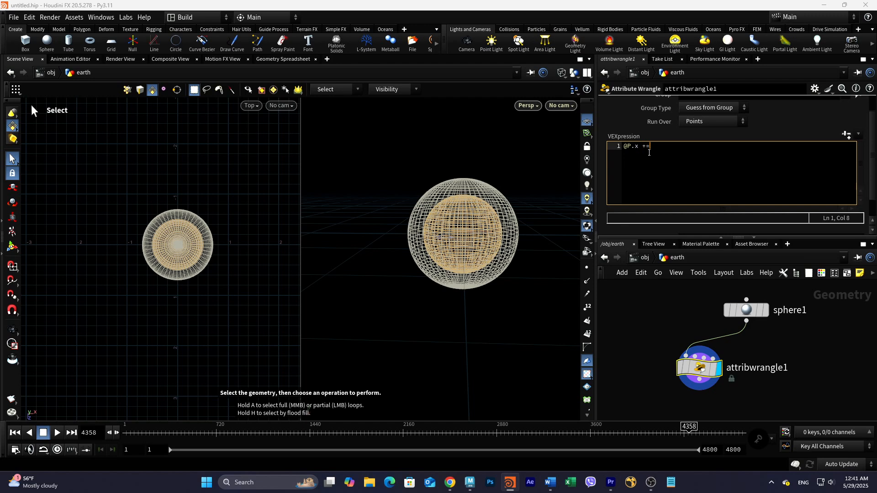
type("in")
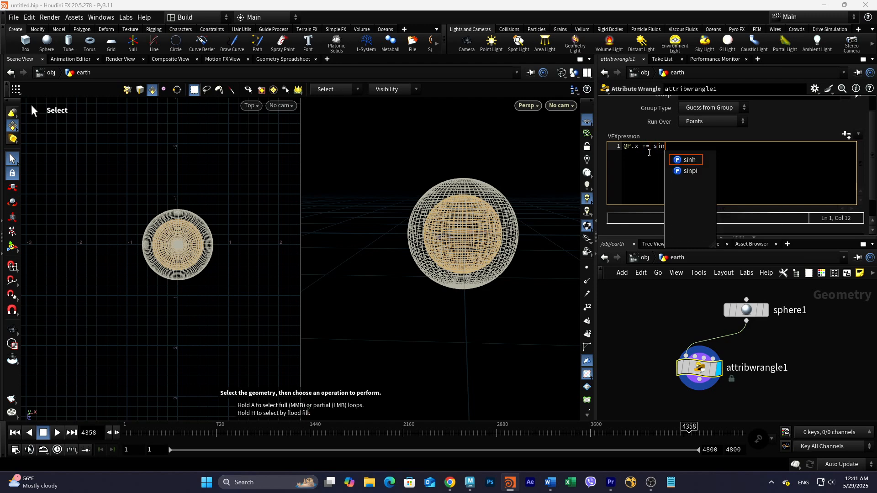
type("()")
key("Left")
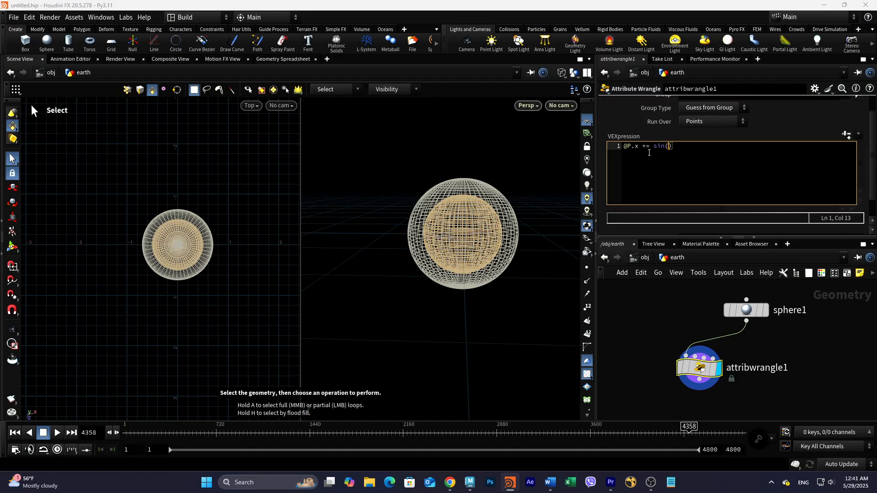
type("@Time);")
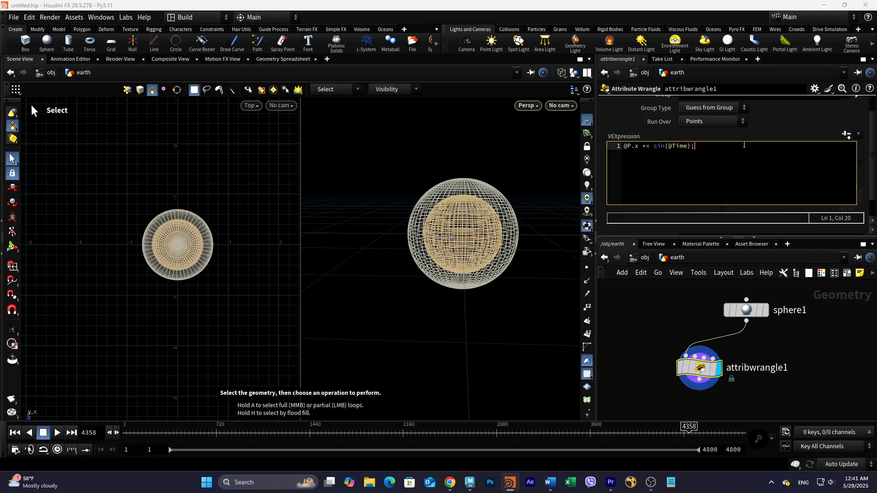
left_click(848, 138)
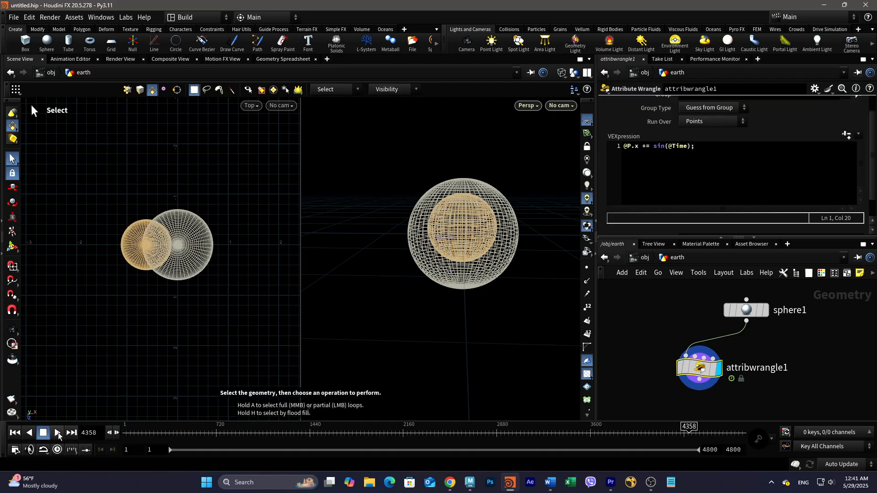
Step: Play the animation, examine the earth's side-to-side motion along X in the perspective view, and stop playback
left_click(57, 433)
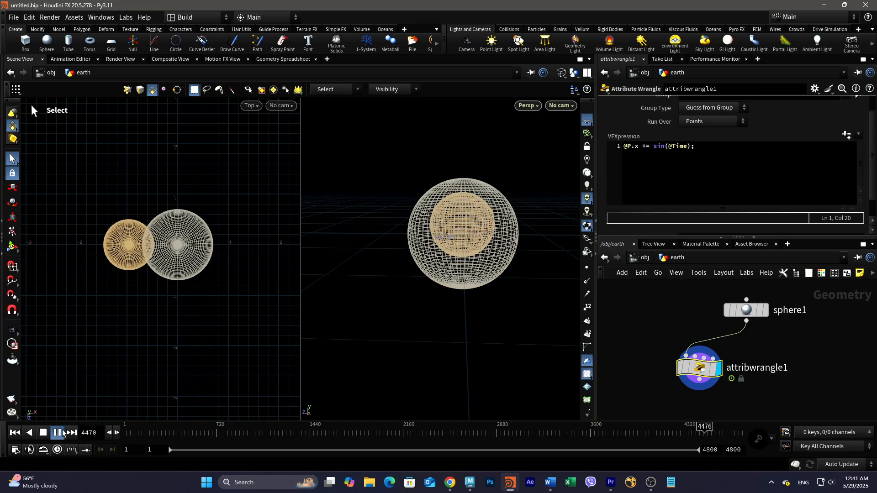
left_click_drag(417, 364, 473, 357, "alt")
scroll(473, 357, "up", 3)
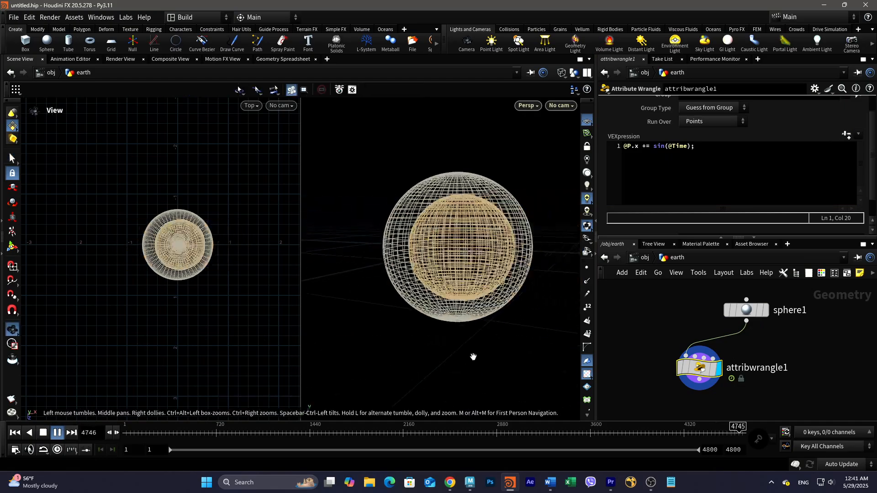
right_click_drag(490, 351, 440, 339, "alt")
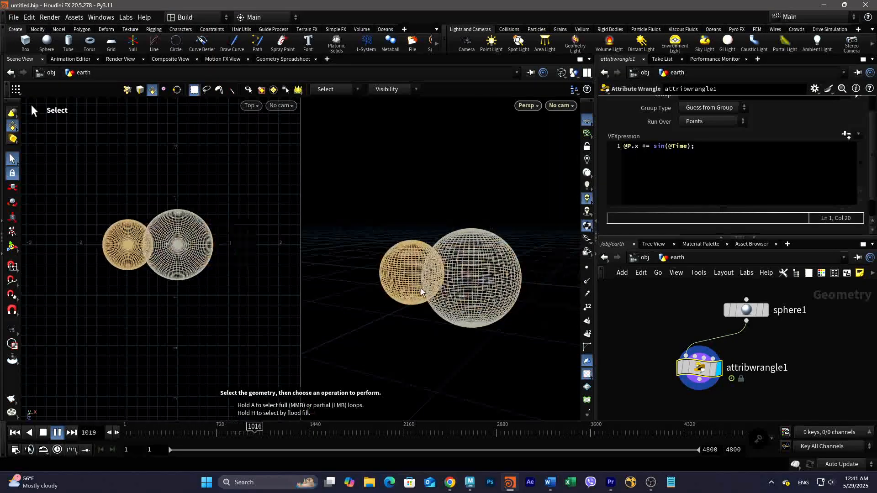
right_click_drag(439, 310, 415, 311, "alt")
left_click_drag(418, 314, 419, 318, "alt")
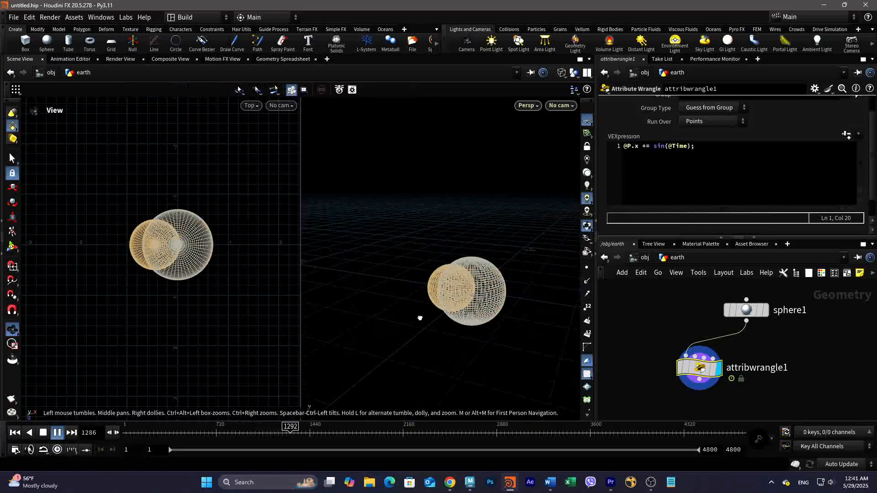
left_click(43, 433)
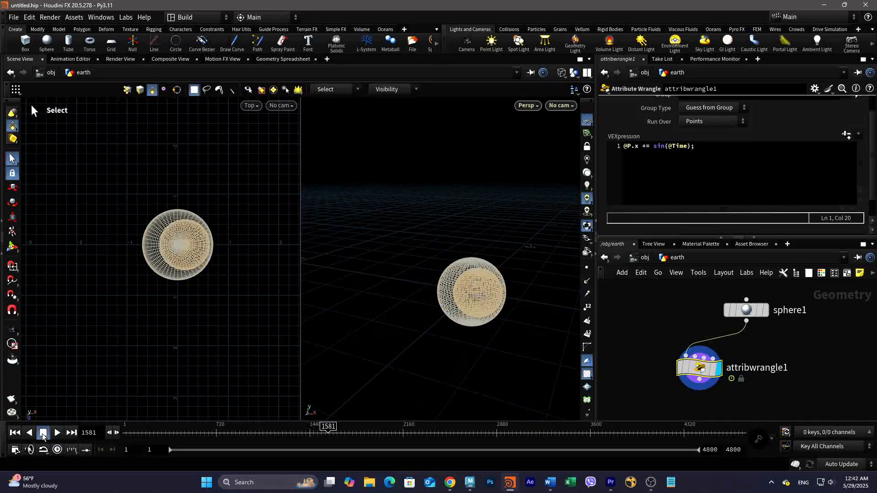
left_click(701, 147)
key("Return")
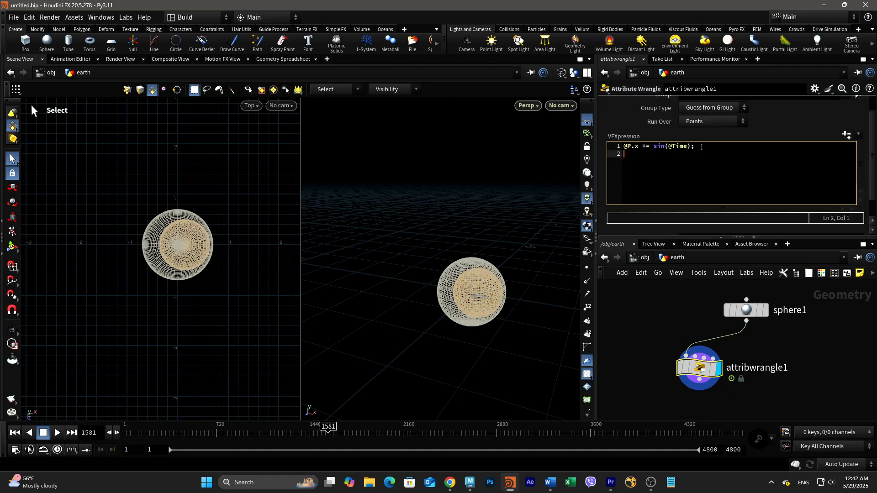
type("@P.z += cos")
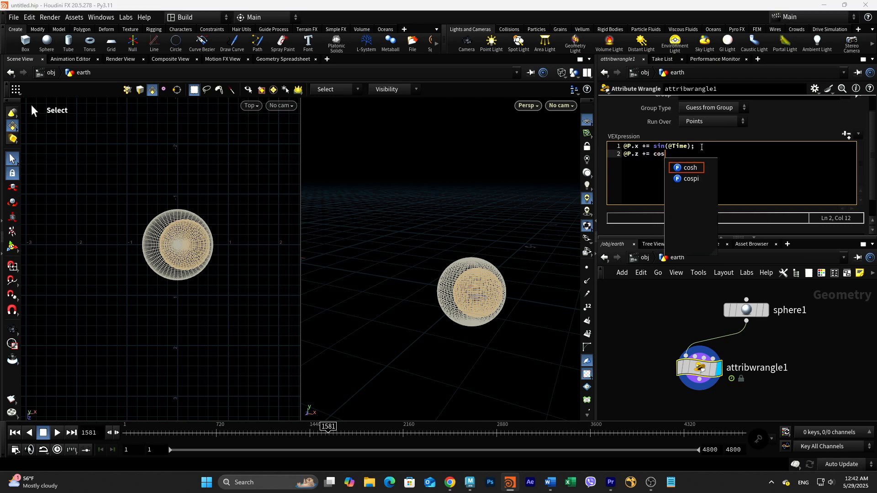
type("()")
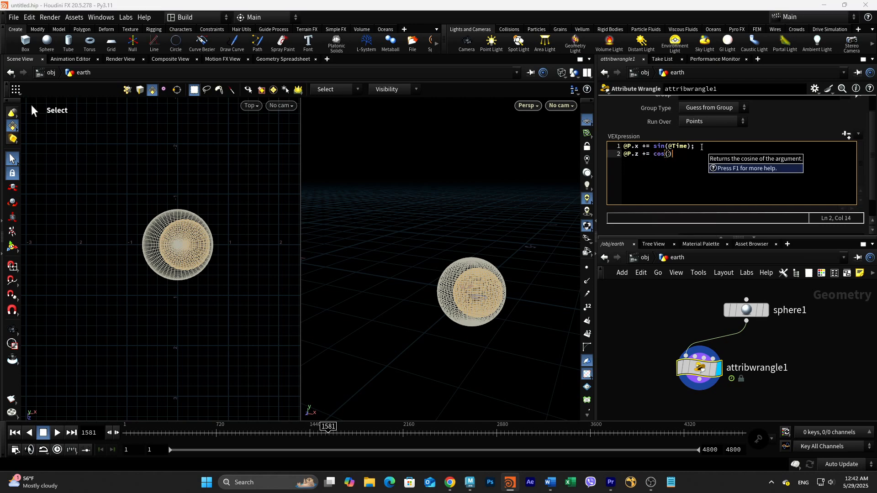
key("Left")
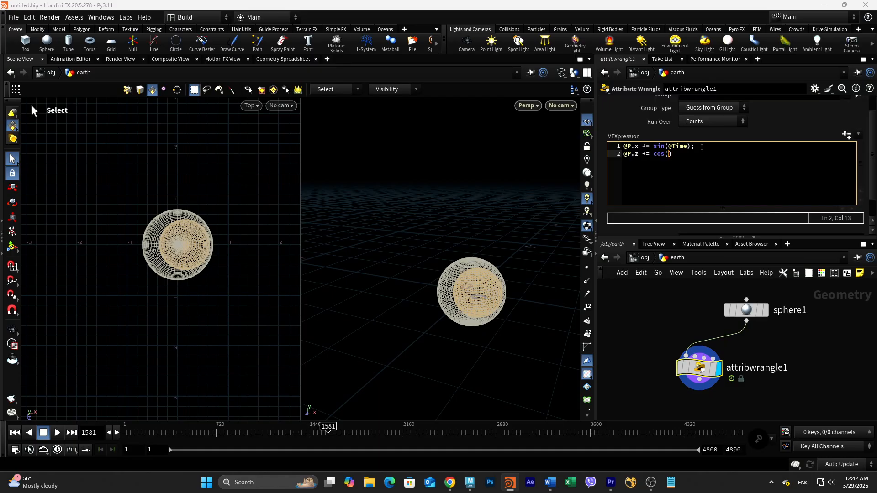
type("@Time);")
left_click(846, 135)
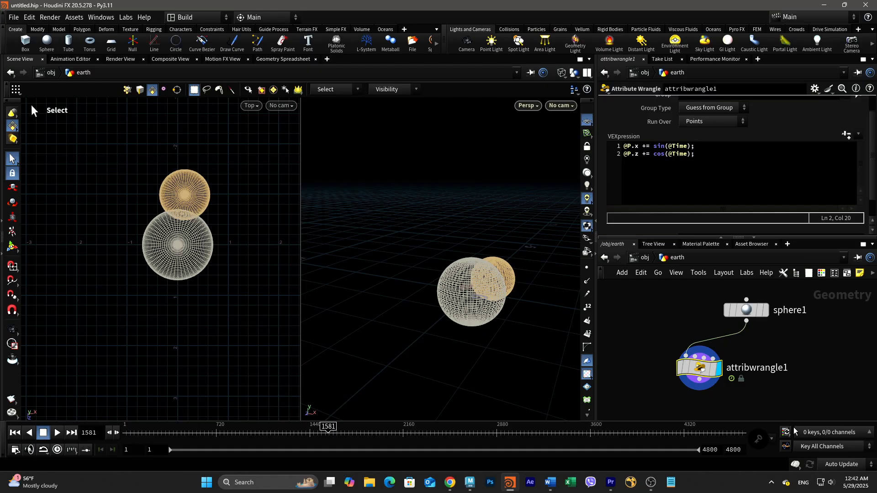
Step: Play the animation, examine the earth's circular motion around the sun in the perspective view, and stop playback
left_click(58, 433)
right_click_drag(493, 329, 436, 335, "alt")
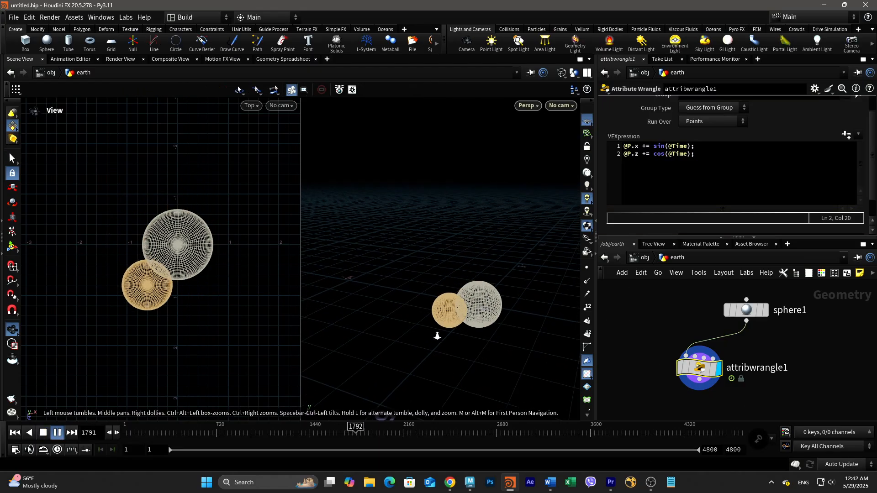
left_click_drag(436, 345, 437, 360, "alt")
right_click_drag(437, 358, 514, 338, "alt")
middle_click_drag(512, 339, 477, 336, "alt")
key("s")
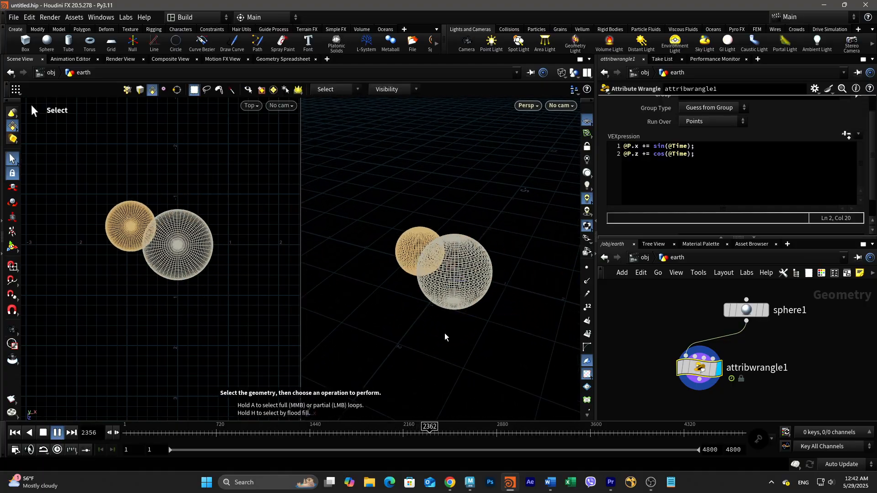
left_click(41, 434)
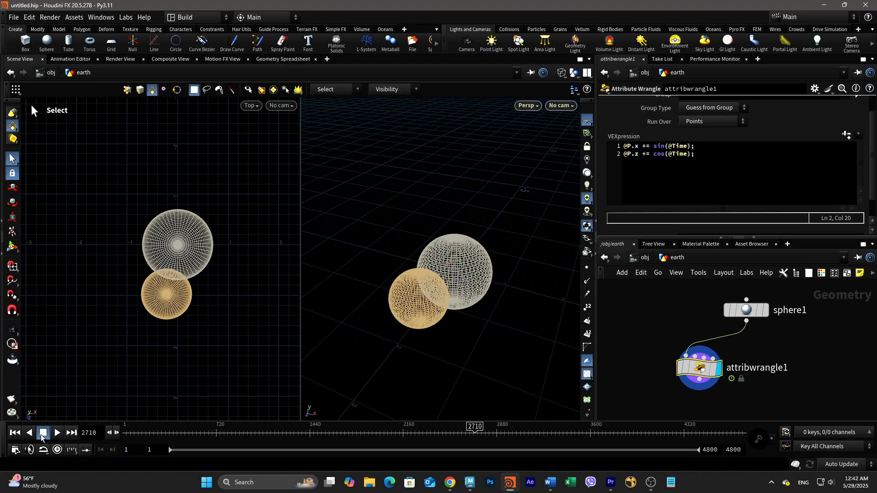
Step: Multiply both the sine and cosine terms in the attribute wrangle's VEX expression by 5 and apply the change
left_click(691, 146)
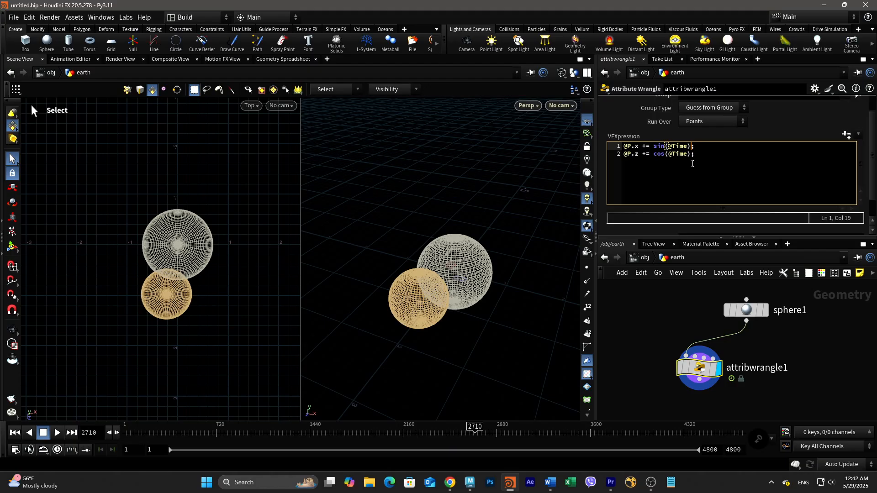
type("*5")
left_click(693, 154)
type("*5")
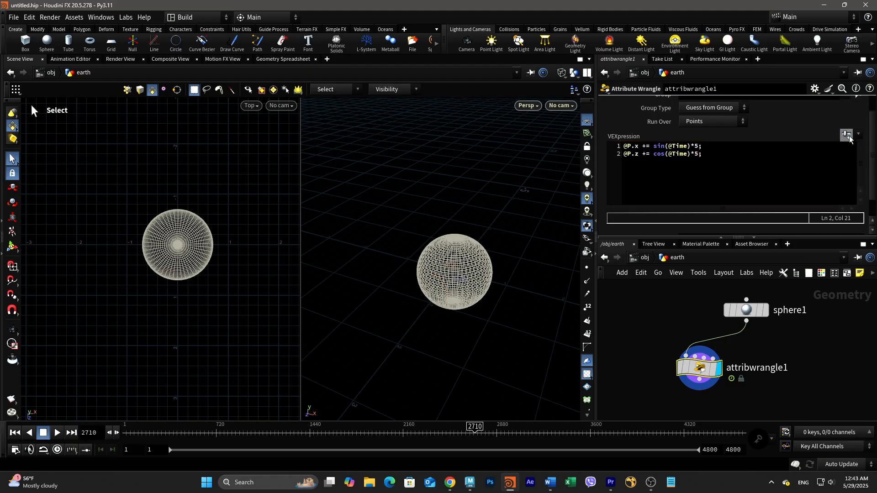
Step: Frame both spheres in the perspective view, play the animation to examine the earth's wider orbit, and stop playback
key("Escape")
scroll(517, 304, "down", 6)
left_click_drag(421, 322, 477, 325)
scroll(507, 302, "down", 1)
right_click_drag(457, 296, 425, 302)
left_click_drag(425, 302, 472, 303)
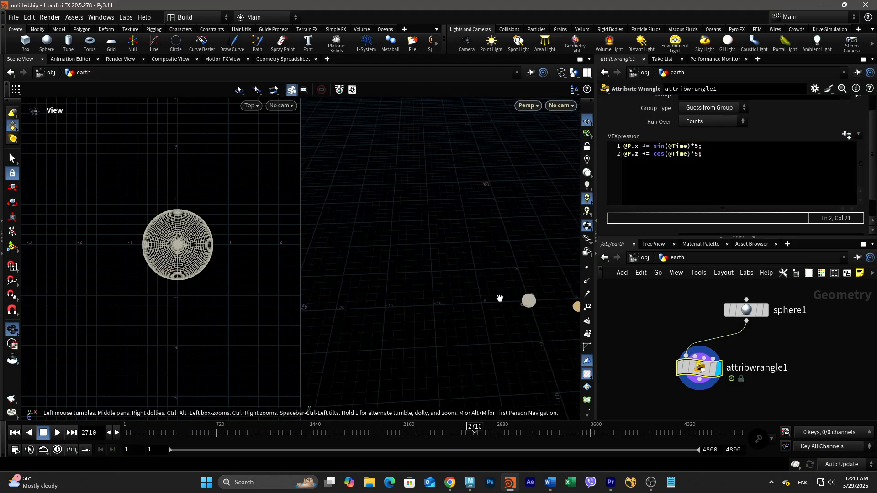
middle_click_drag(499, 300, 389, 278)
right_click_drag(389, 278, 438, 278)
middle_click_drag(437, 278, 401, 270)
key("s")
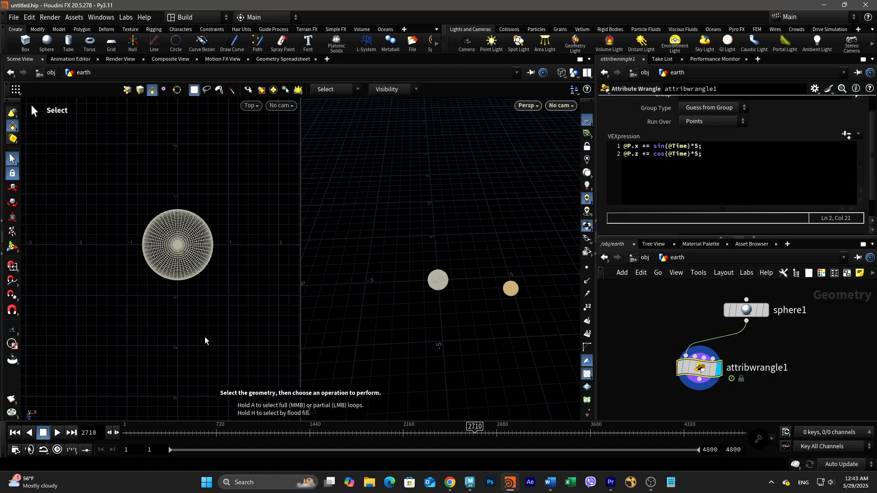
left_click(58, 433)
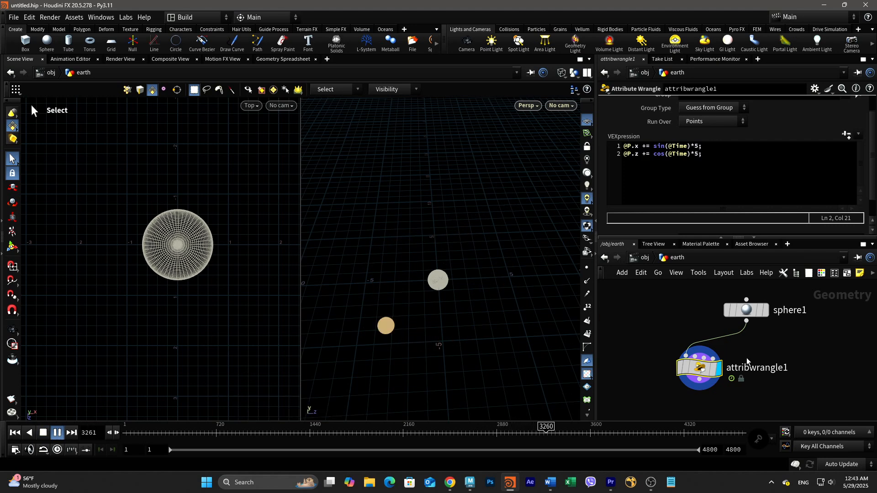
left_click(57, 433)
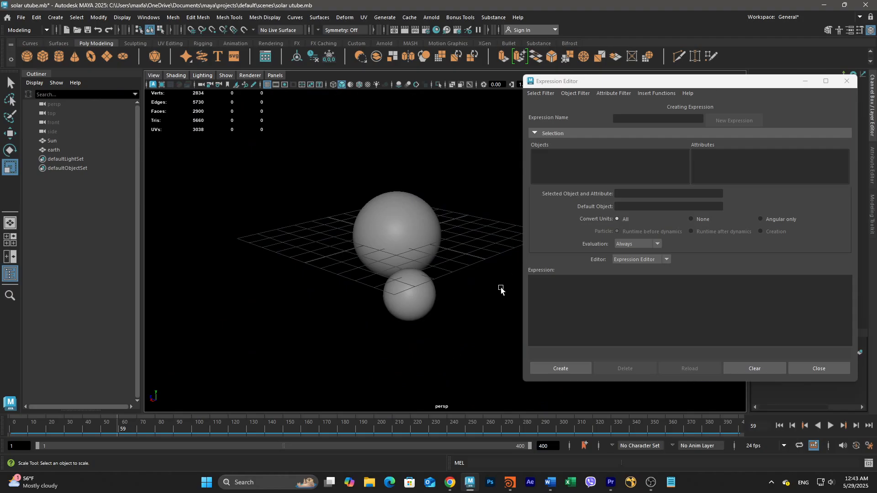
Step: Switch to Maya, play the animation to examine the earth's orbit around the Sun, and stop playback
left_click(830, 427)
left_click_drag(463, 328, 486, 319, "alt")
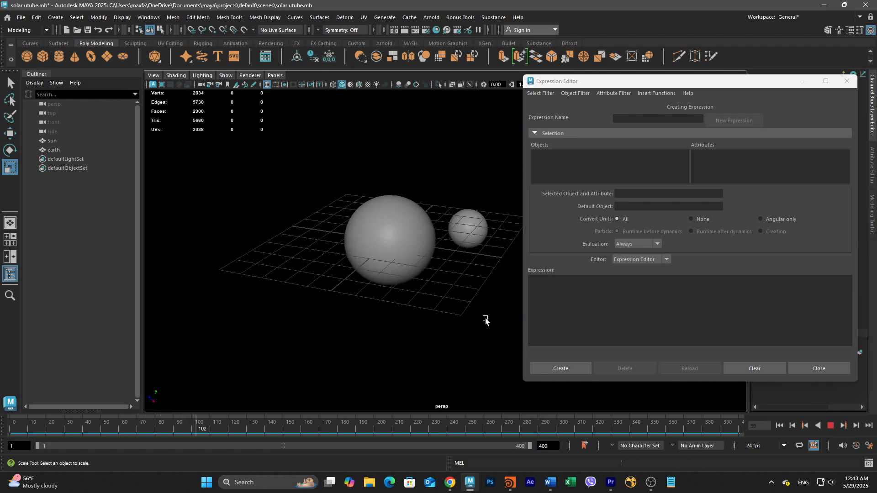
right_click_drag(485, 319, 423, 320, "alt")
left_click(832, 428)
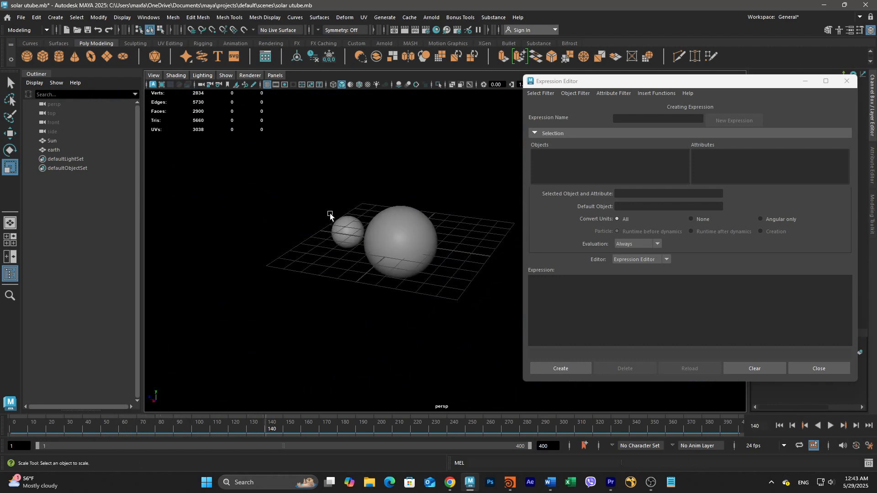
Step: List the scene's expressions by name in the Expression Editor and rename expression2, which moves the earth, as earth
left_click(346, 232)
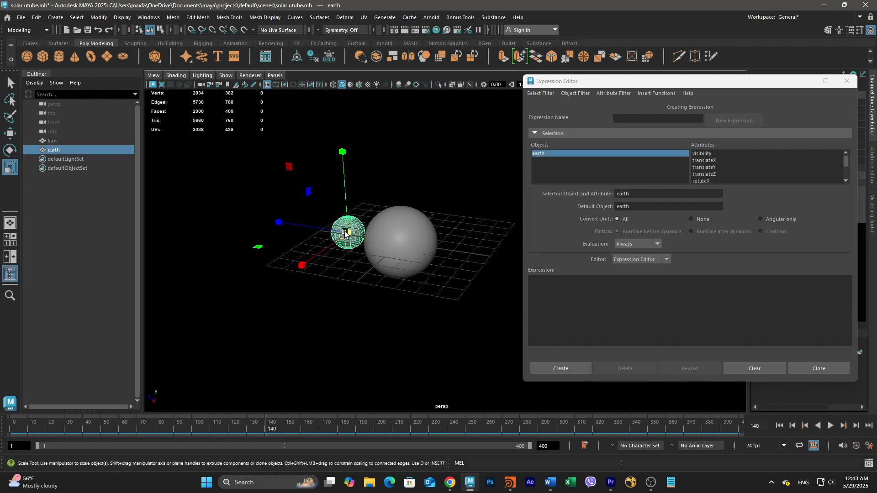
left_click(538, 93)
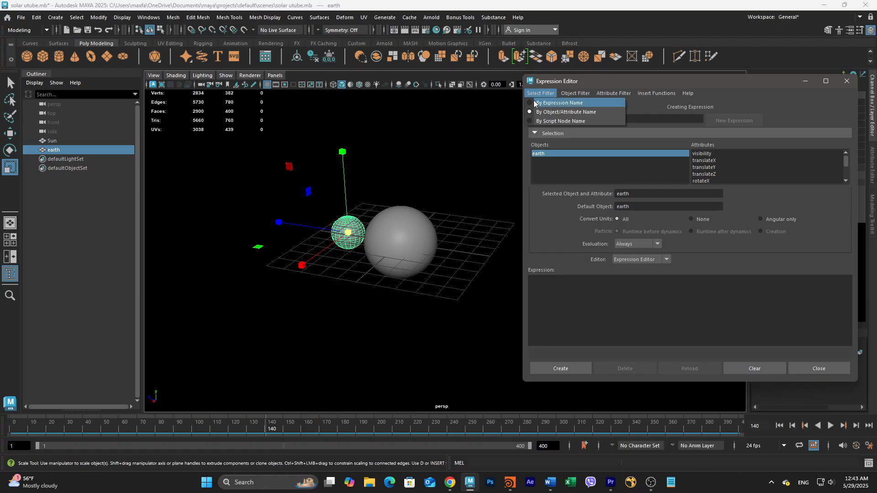
left_click(532, 103)
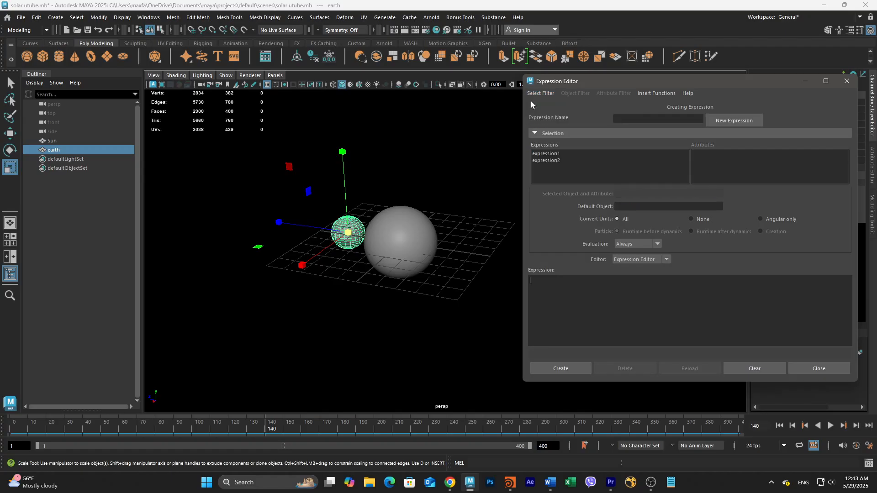
left_click(551, 160)
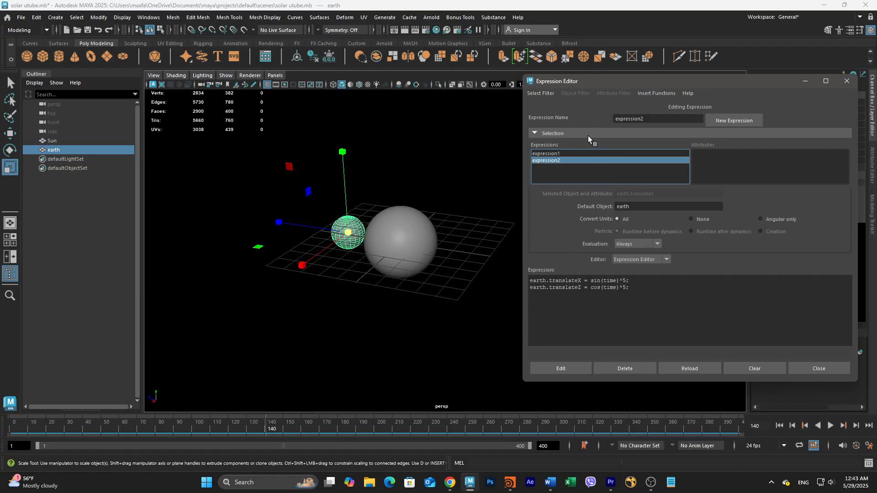
left_click_drag(653, 118, 594, 117)
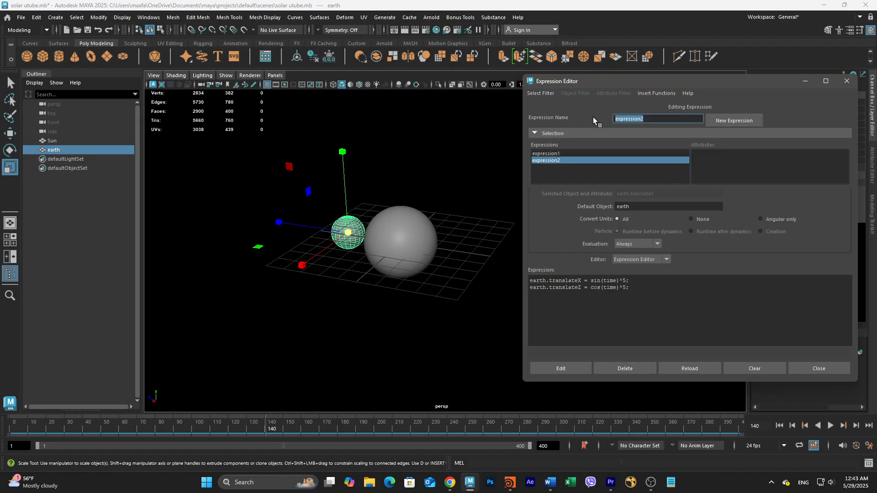
type("earth")
key("Return")
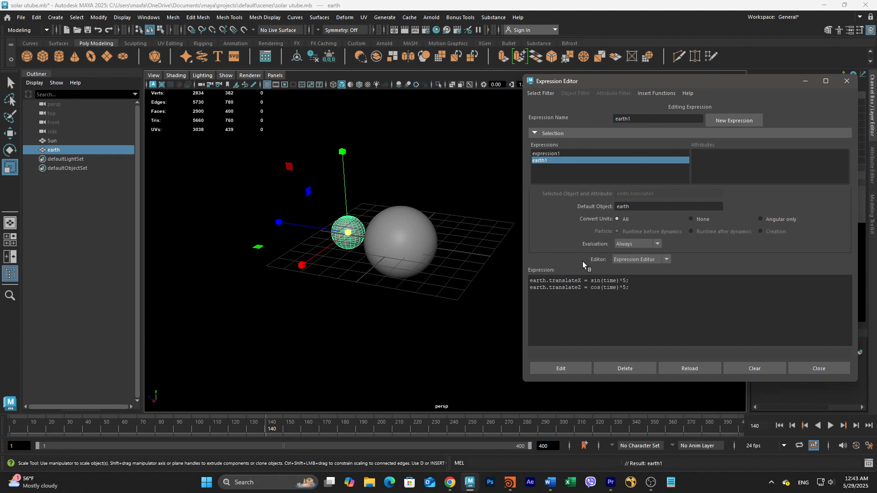
Step: Rename expression1, which rotates the Sun, as sun and play the animation to check it
left_click(556, 155)
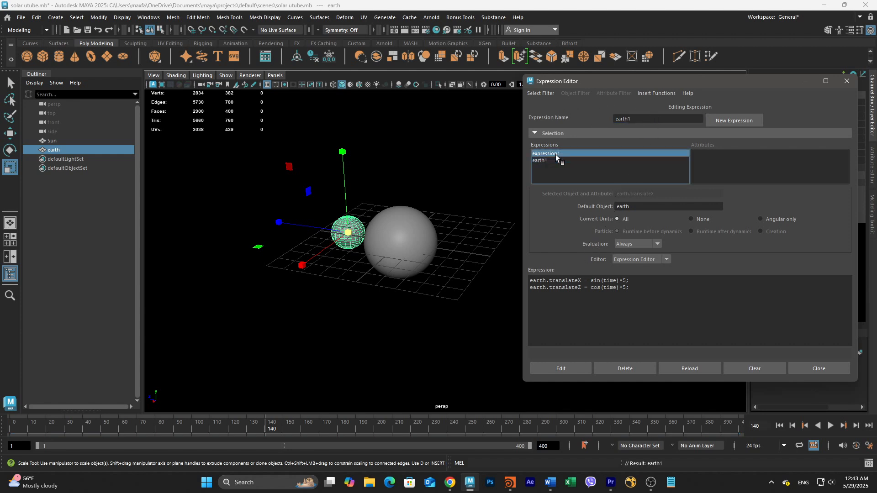
left_click_drag(651, 115, 612, 117)
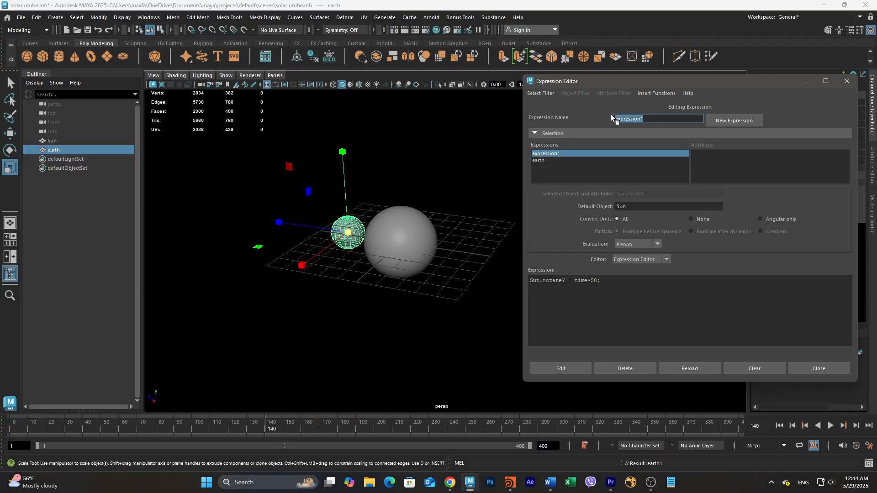
type("sun")
key("Return")
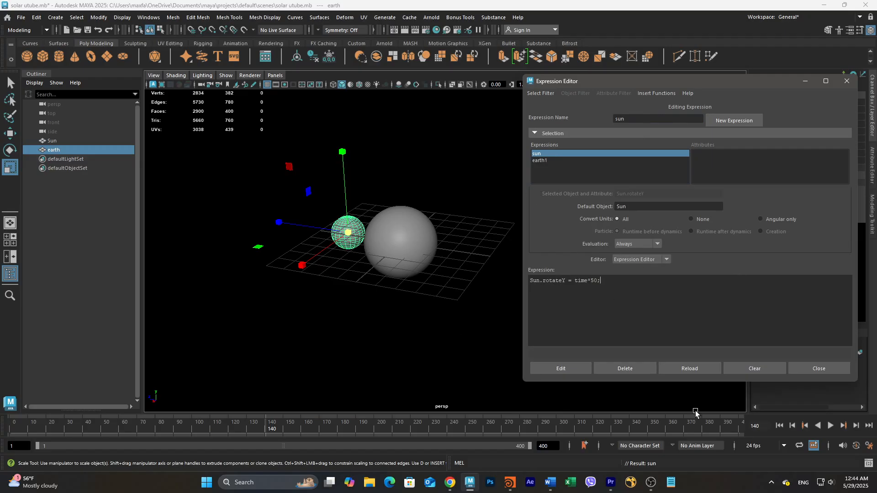
left_click(830, 425)
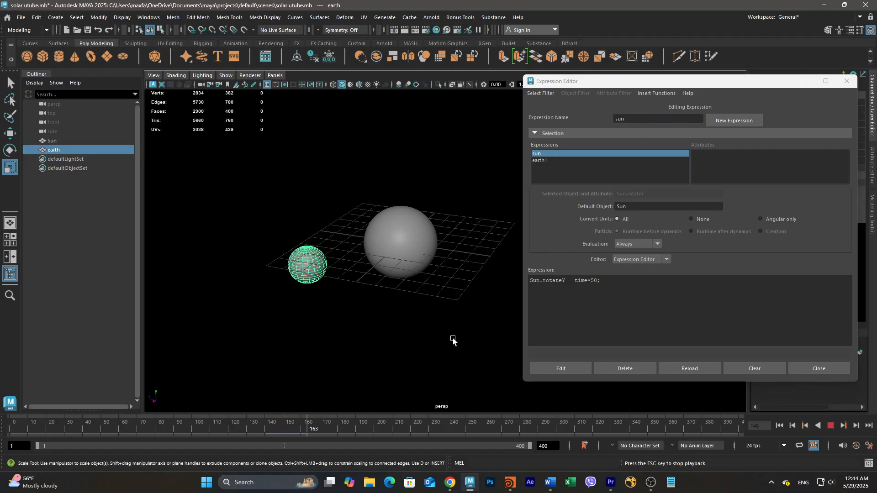
left_click(783, 428)
Step: Switch to Houdini, move the attribute wrangle slightly away from sphere1, and rename it earth_rotation
left_click(510, 484)
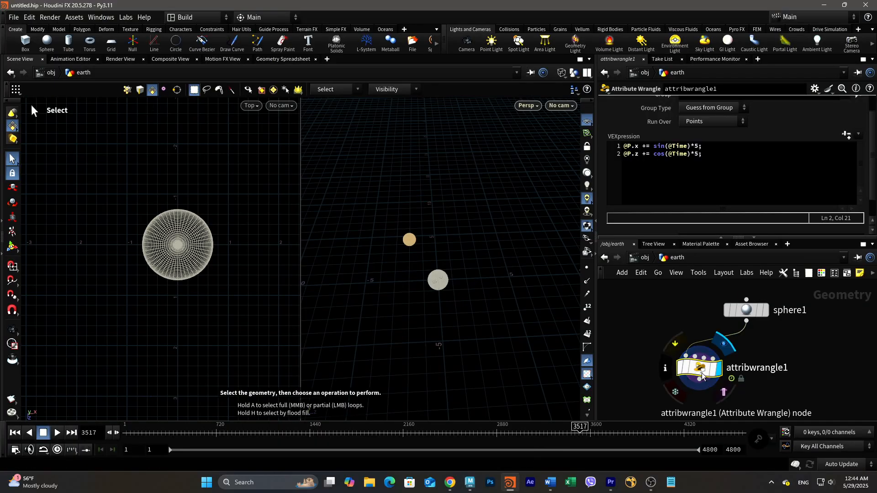
left_click_drag(702, 362, 665, 364)
double_click(734, 373)
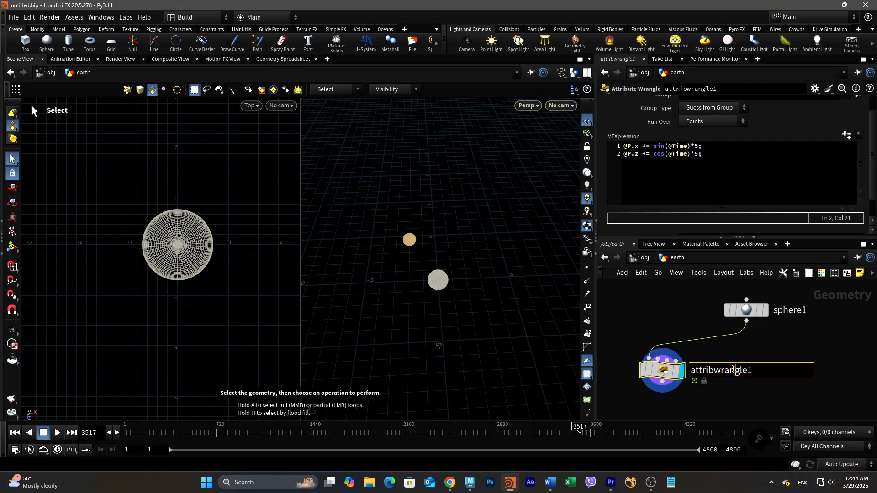
left_click_drag(758, 369, 686, 372)
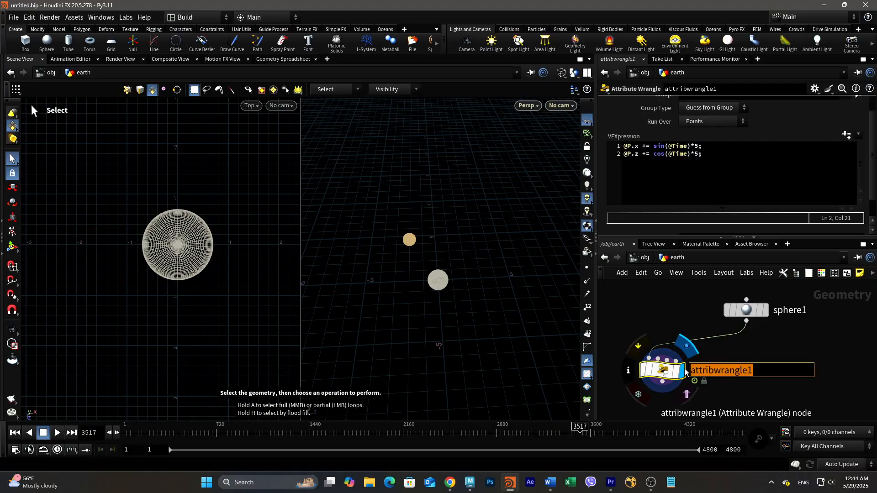
type("earth")
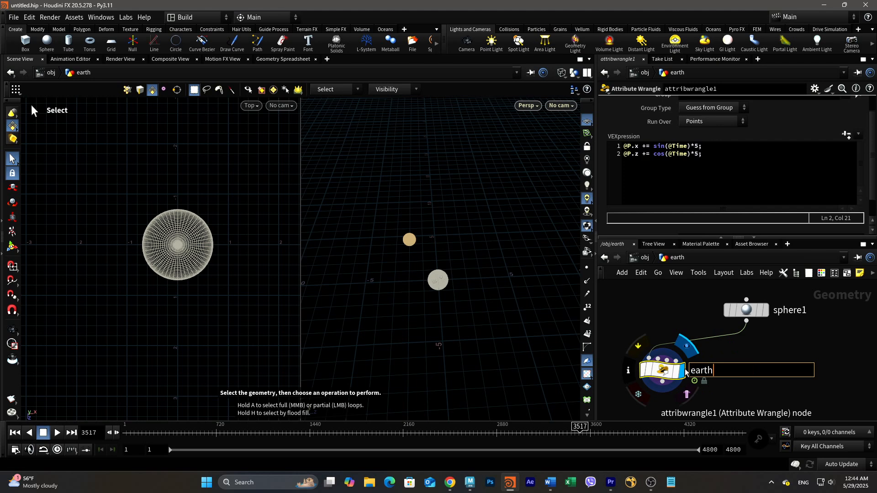
type("_rotas")
type("ion")
key("Return")
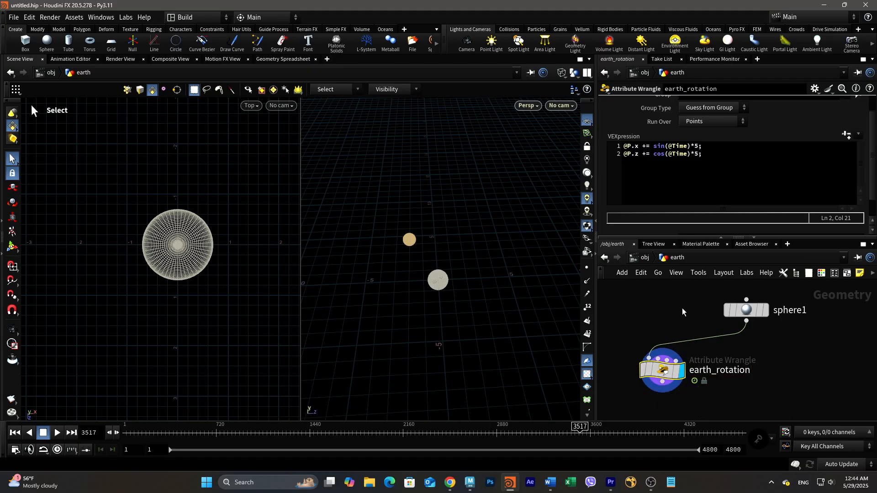
Step: Return to the object level and examine the sun's geometry network, its transform parameters and both spheres in the perspective view
left_click(643, 258)
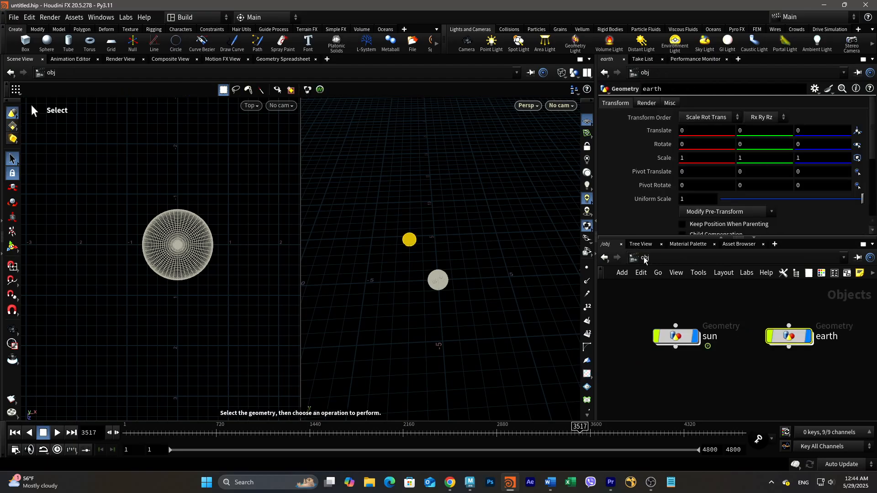
left_click(680, 339)
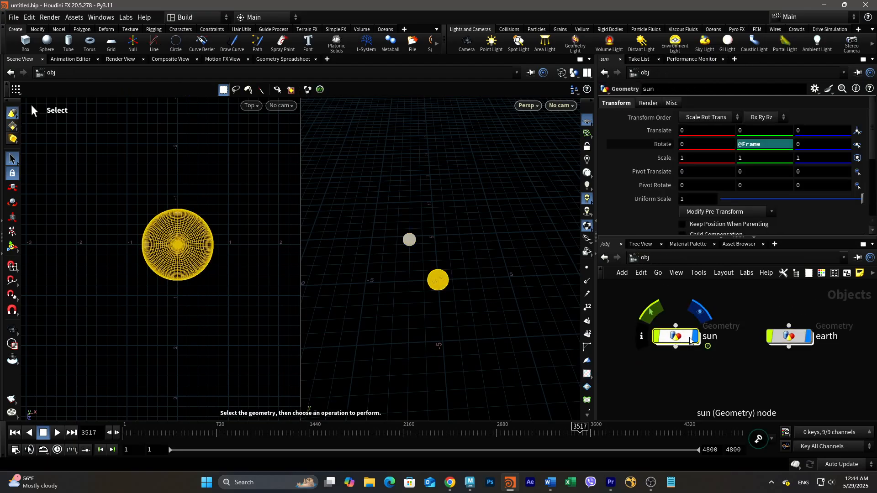
double_click(680, 338)
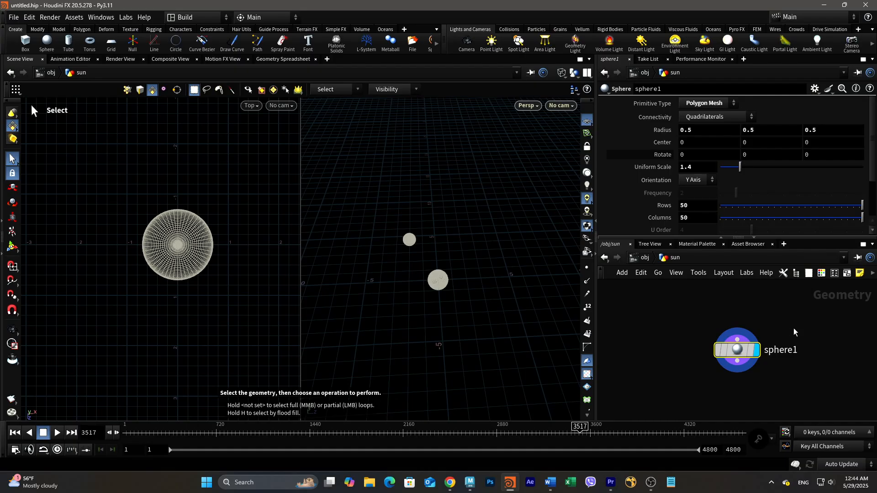
left_click(635, 258)
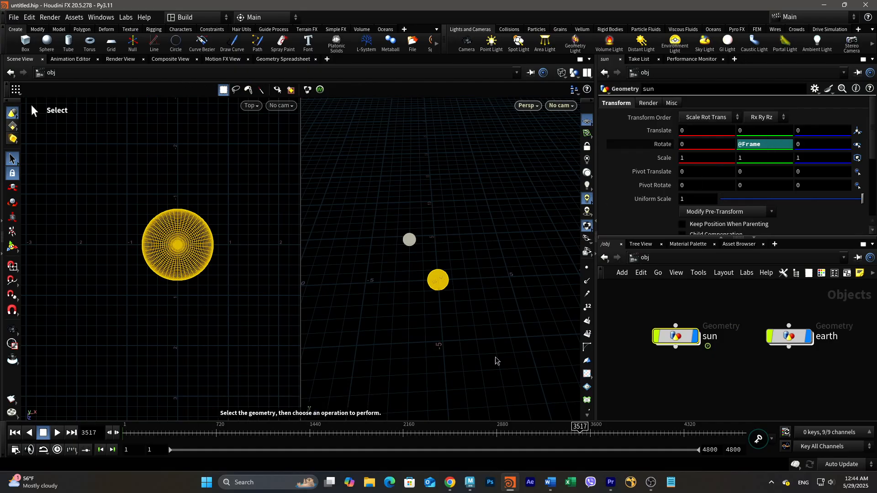
right_click_drag(472, 363, 521, 340, "alt")
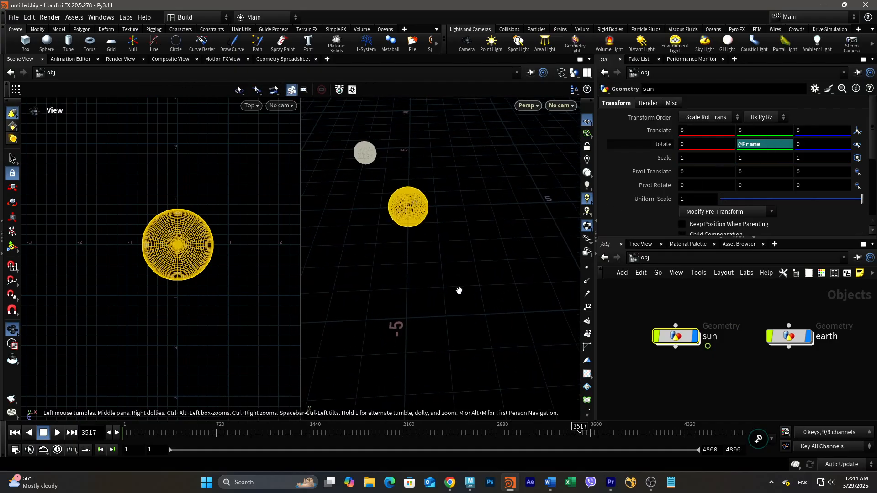
middle_click_drag(458, 294, 474, 324, "alt")
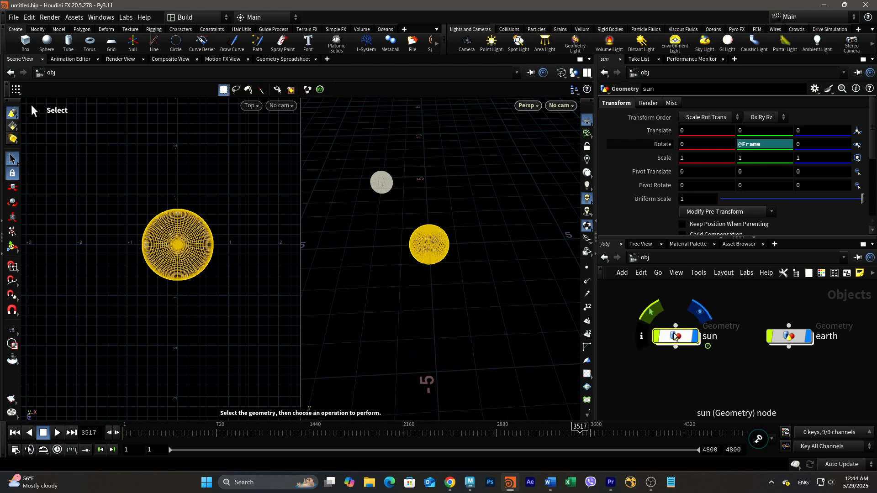
left_click_drag(495, 306, 487, 303, "alt")
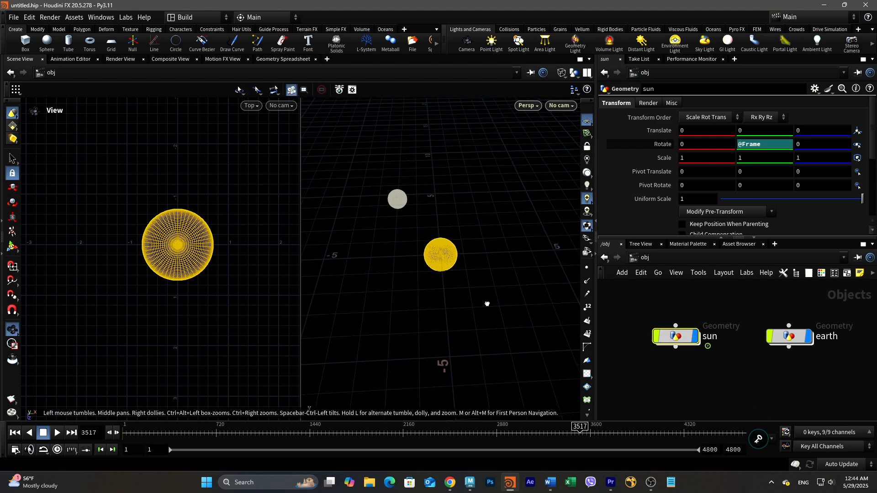
middle_click_drag(488, 303, 327, 289, "alt")
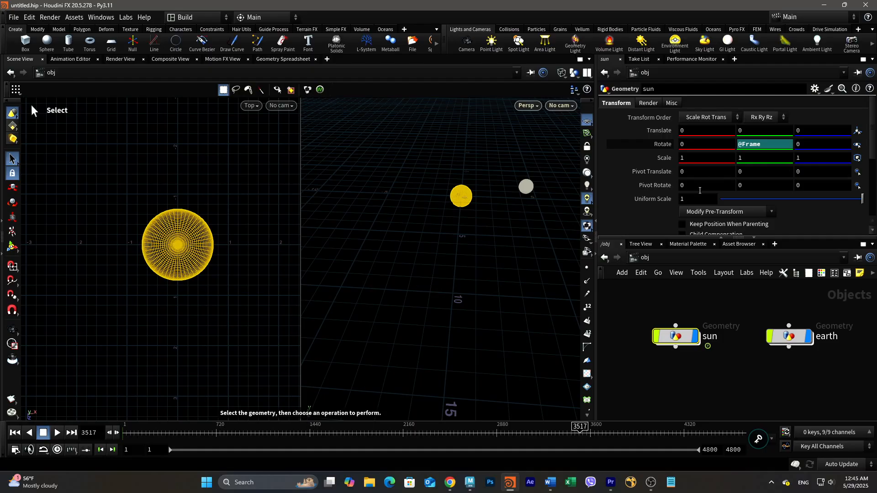
scroll(665, 167, "down", 2)
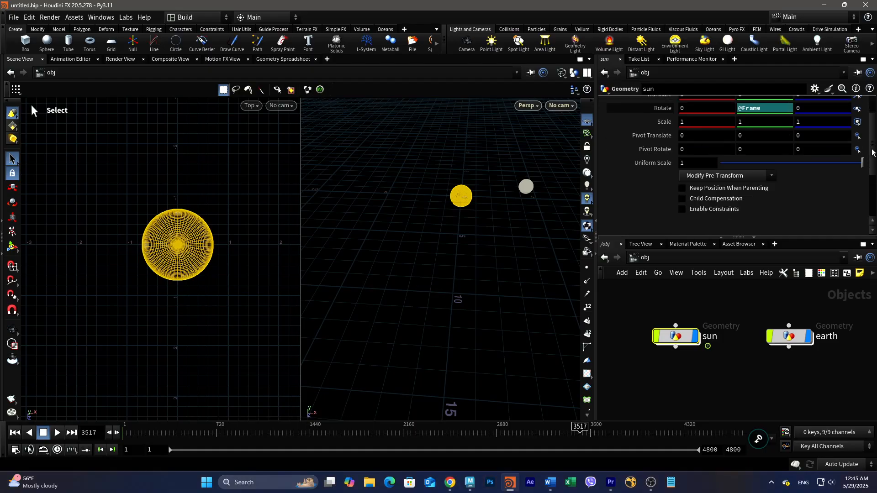
Step: Enlarge the sun to a uniform scale of 2.6 and compare its size with the earth in the perspective view
left_click(658, 164)
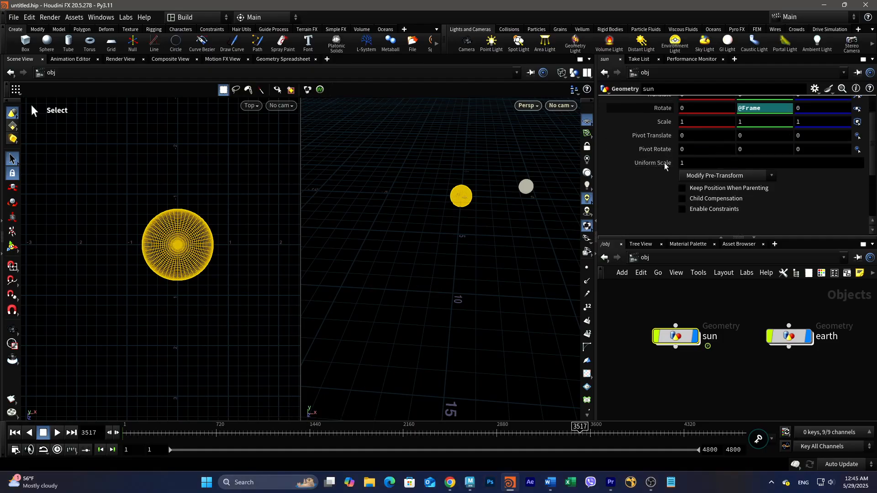
middle_click_drag(664, 162, 745, 165)
key("Escape")
left_click_drag(443, 261, 471, 254)
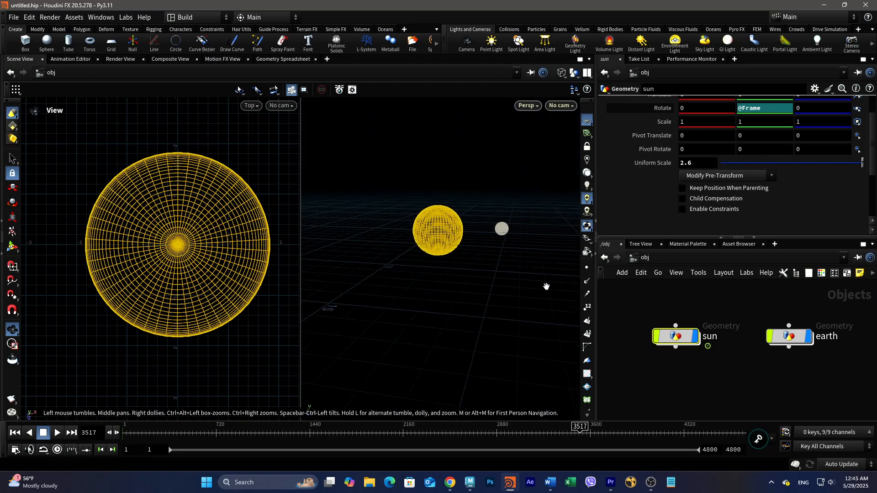
key("s")
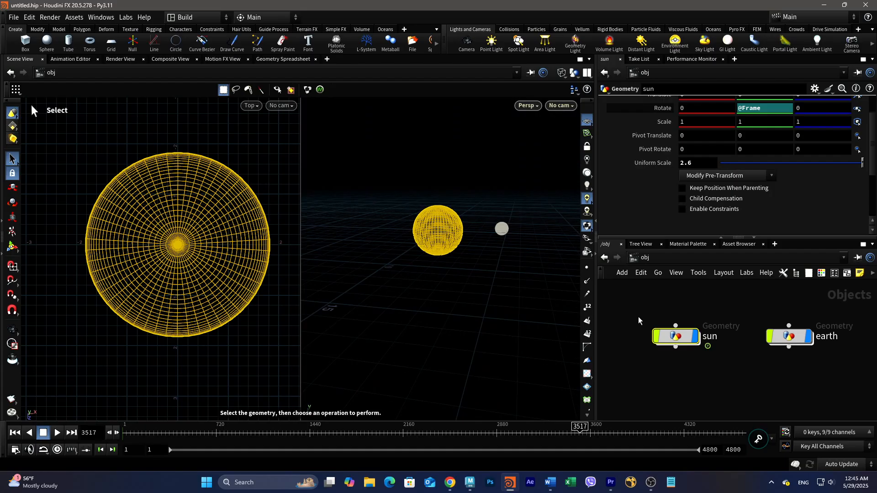
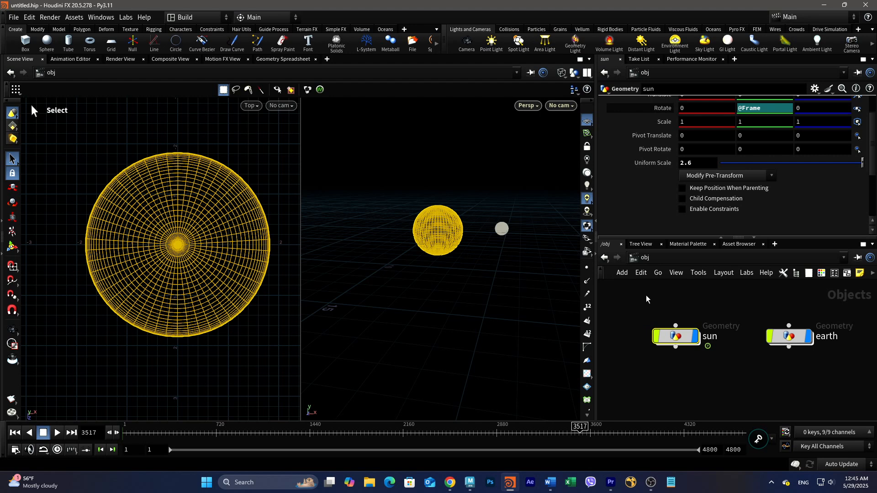
left_click_drag(545, 298, 518, 297, "alt")
middle_click_drag(530, 289, 442, 302, "alt")
key("s")
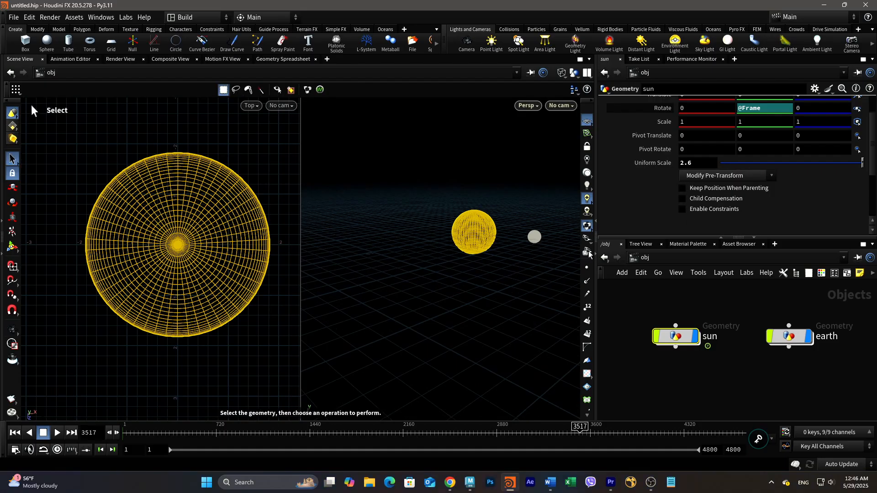
Step: Set the earth geometry's uniform scale to 100
left_click(796, 337)
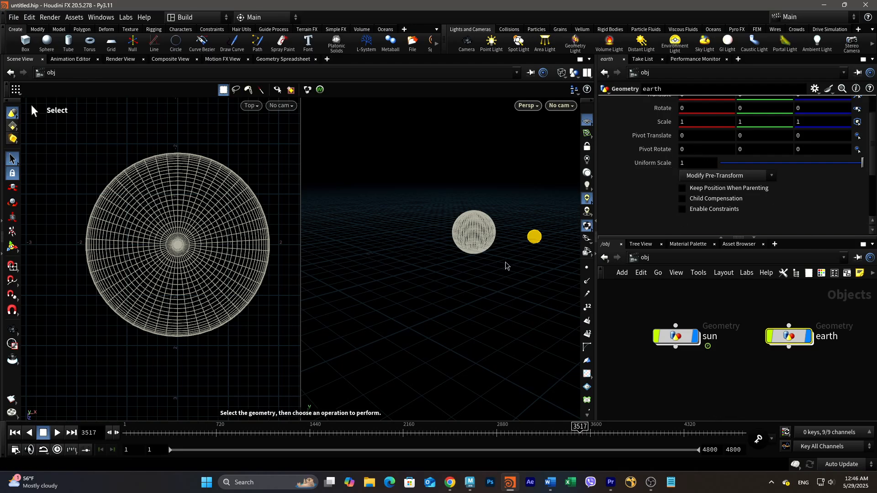
key("Escape")
left_click_drag(515, 250, 432, 254)
left_click_drag(499, 256, 460, 256)
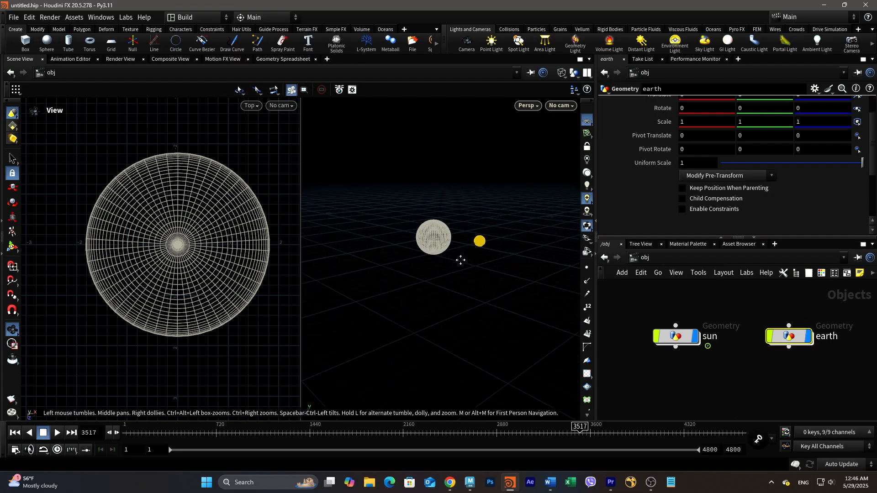
key("s")
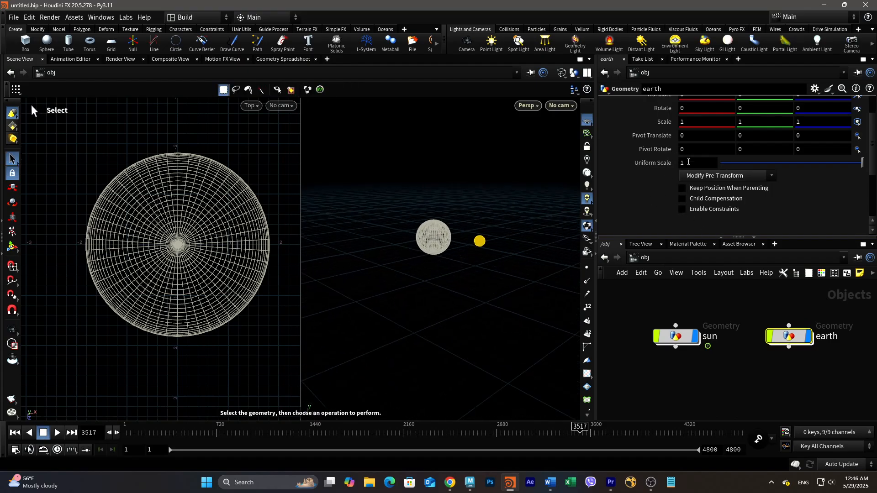
left_click(688, 161)
type("10")
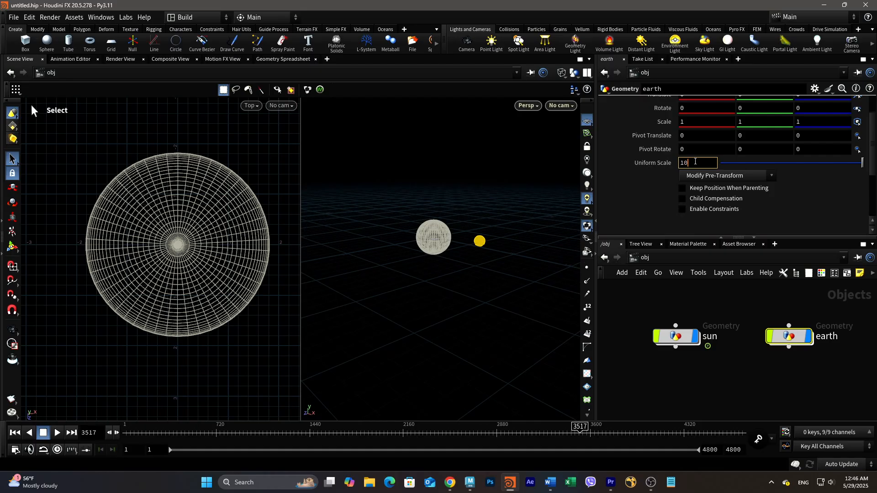
type("0")
key("Return")
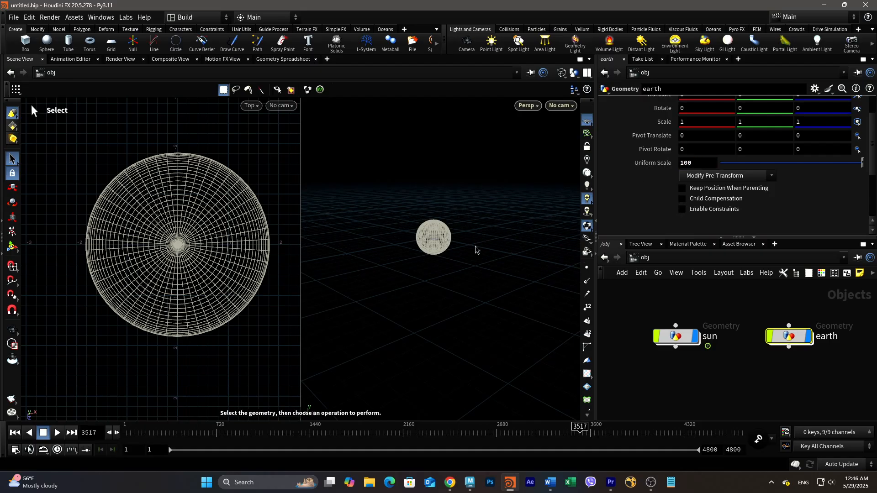
Step: Reduce the earth's uniform scale to 10
right_click_drag(530, 275, 300, 282, "alt")
right_click_drag(524, 263, 425, 261, "alt")
double_click(694, 158)
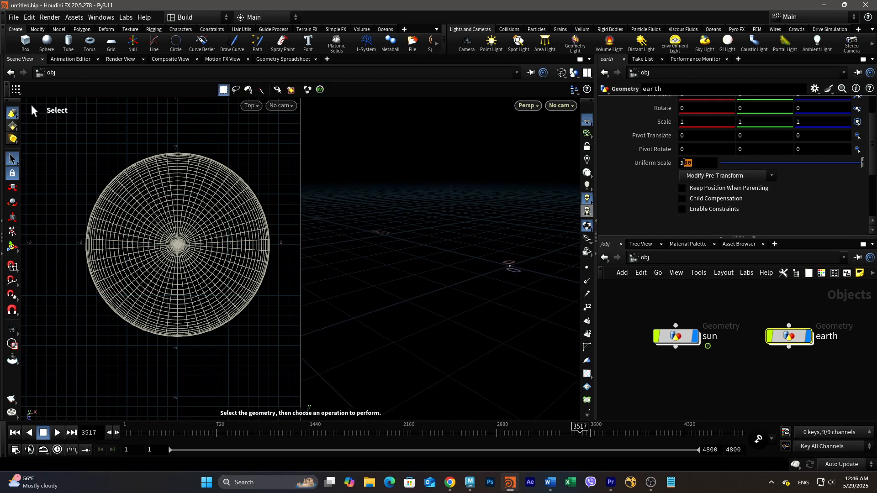
type("50")
left_click_drag(690, 164, 680, 163)
type("10")
key("Return")
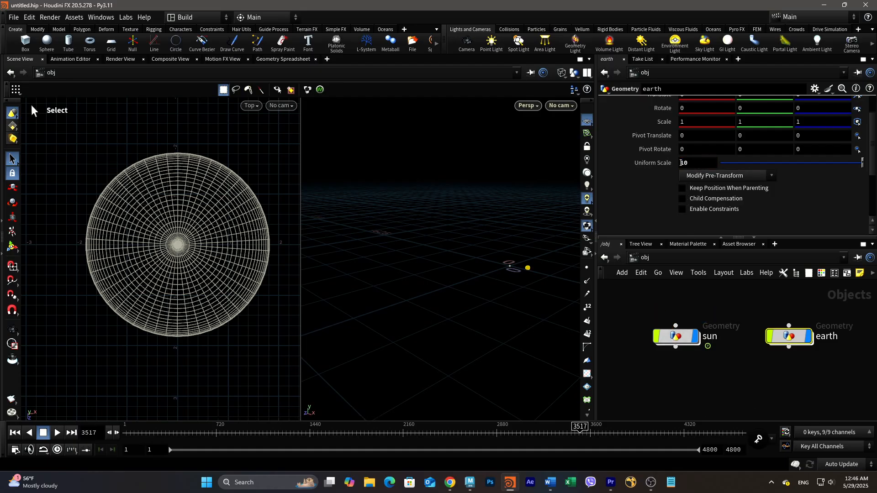
Step: Play the animation to check the enlarged earth's orbit around the origin and reset its uniform scale to 1
right_click_drag(536, 269, 480, 270, "alt")
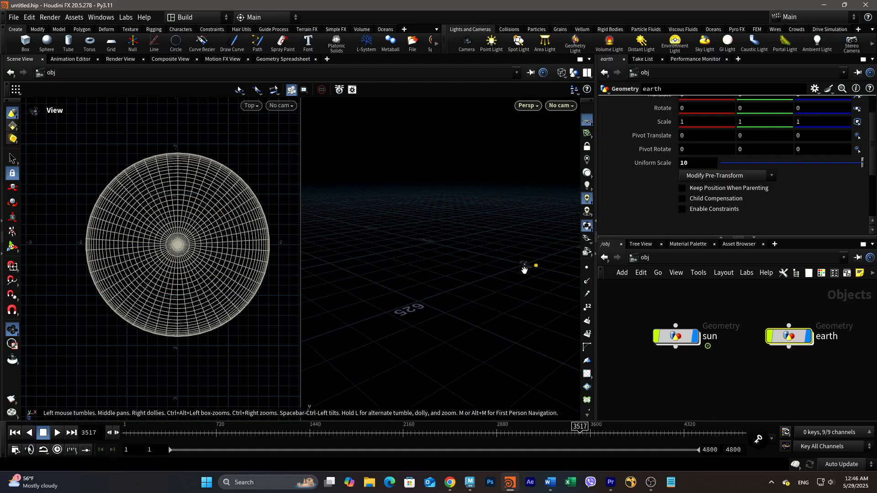
middle_click_drag(535, 271, 436, 275, "alt")
right_click_drag(438, 276, 526, 324, "alt")
left_click_drag(508, 326, 542, 352, "alt")
key("Escape")
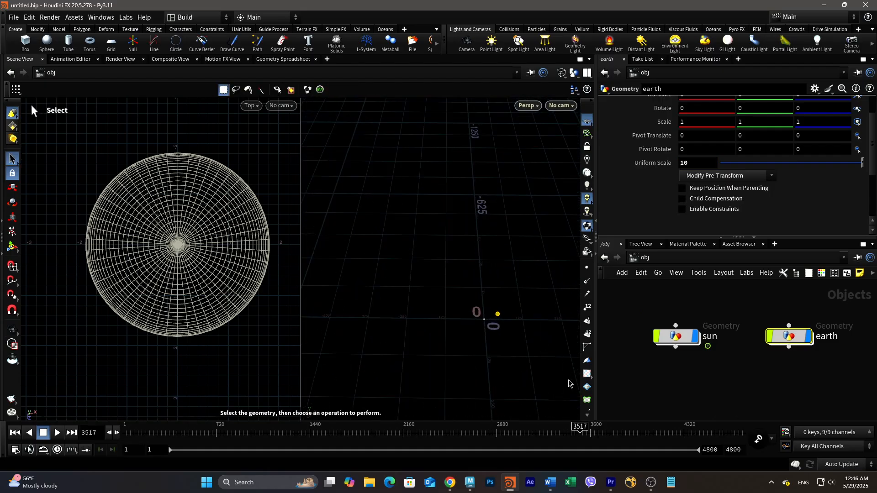
left_click(57, 433)
left_click(57, 432)
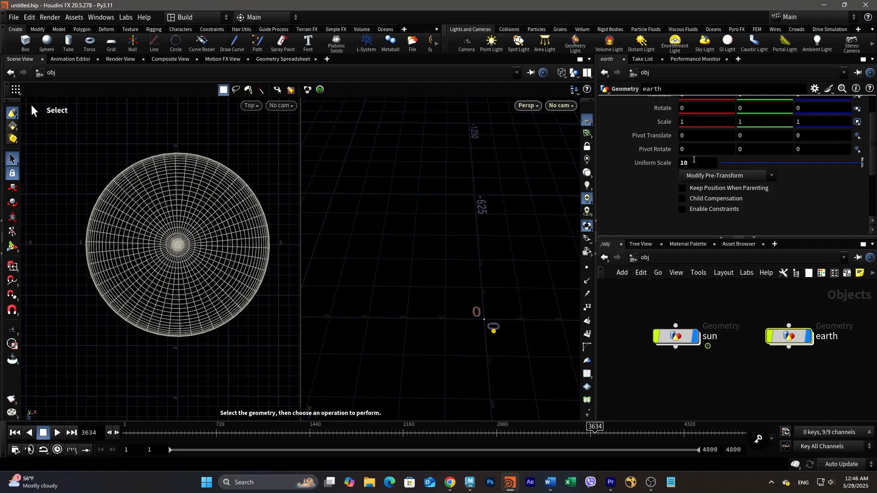
middle_click(665, 162, "ctrl")
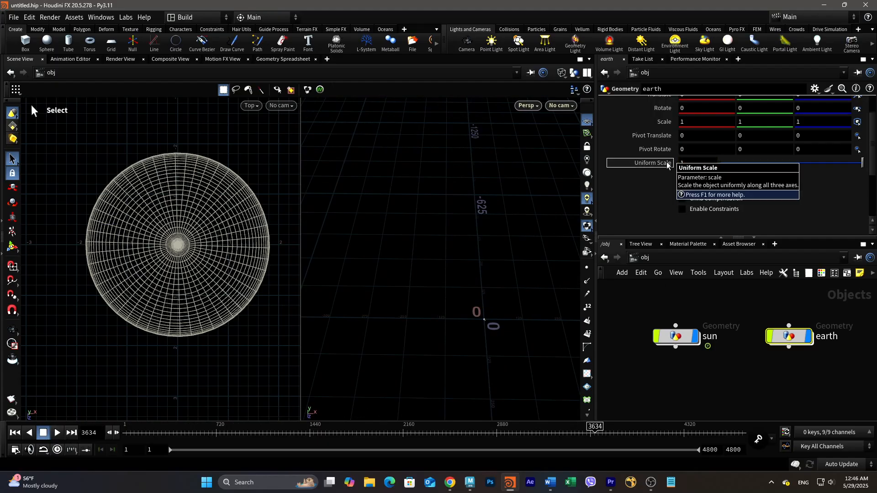
Step: Set the sun geometry's uniform scale to 100
left_click(690, 336)
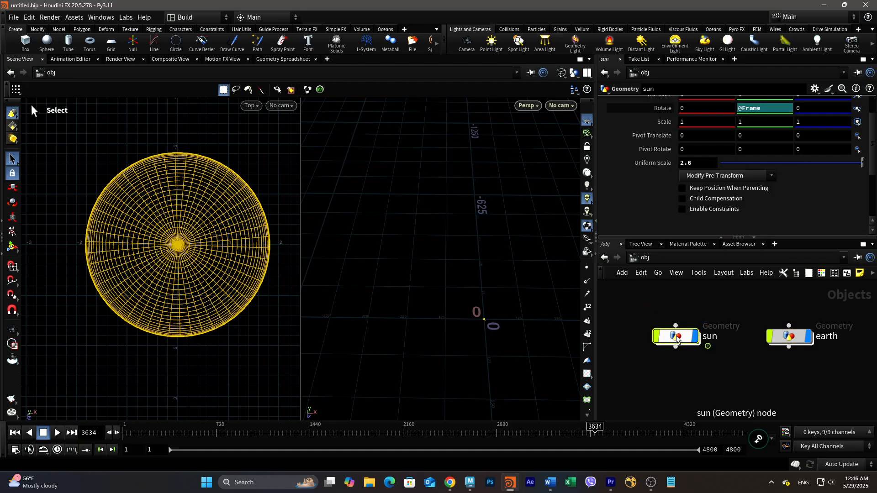
left_click_drag(700, 164, 669, 165)
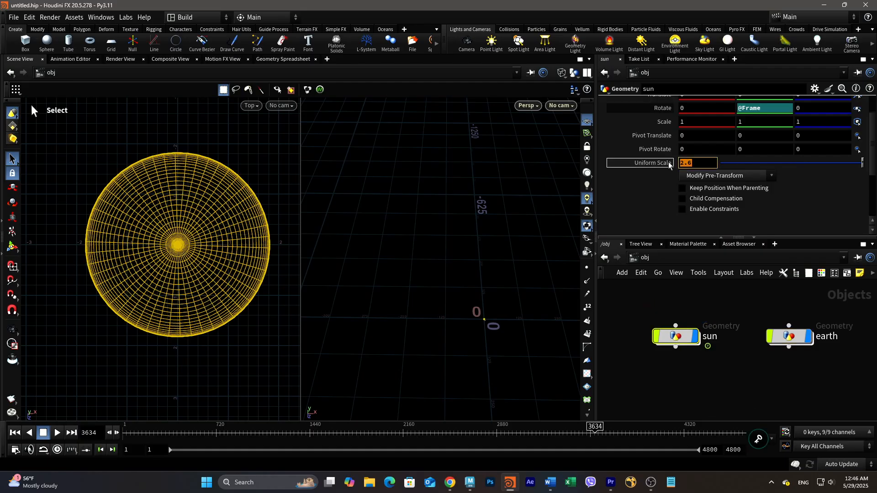
type("100")
key("Return")
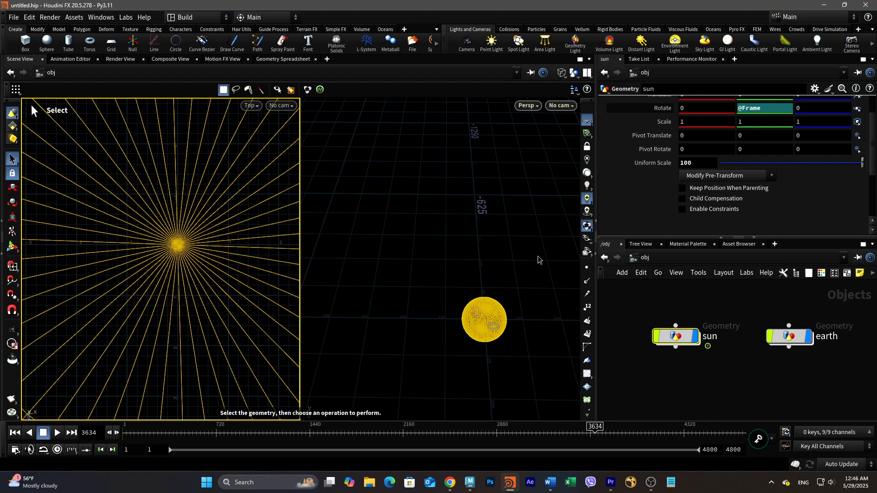
Step: Examine the enlarged sun in the perspective view and play the animation to check its rotation
key("Escape")
mouse_move(546, 280)
left_mouse_down()
mouse_move(501, 270)
mouse_move(542, 272)
left_mouse_up()
right_click_drag(542, 271, 545, 273)
middle_click_drag(549, 274, 551, 292)
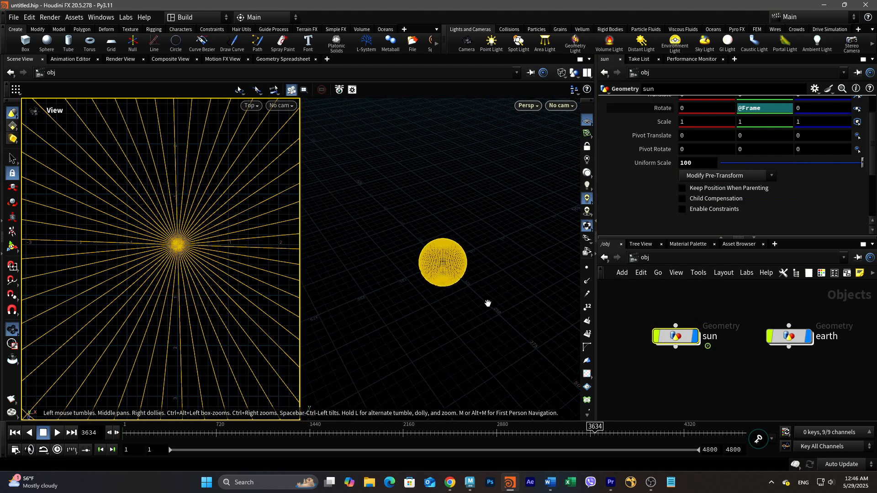
right_click_drag(488, 304, 544, 307)
right_click_drag(477, 280, 564, 290, "alt")
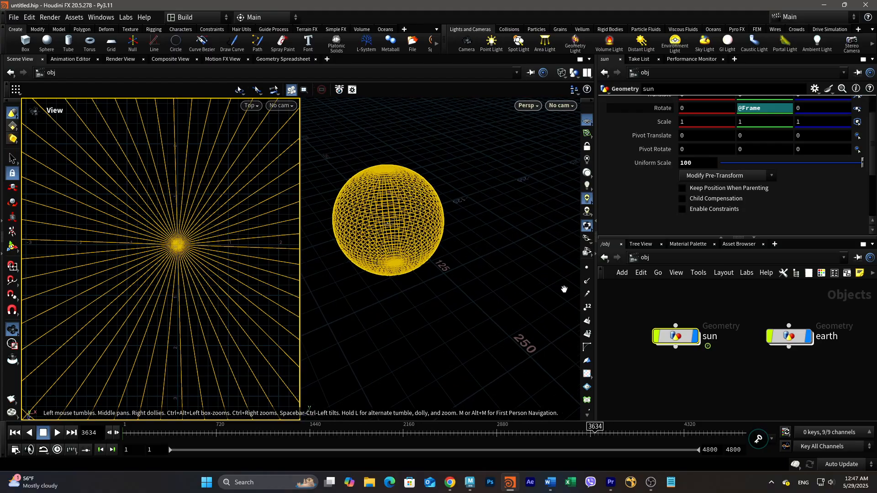
middle_click_drag(476, 294, 512, 303, "alt")
key("s")
left_click(58, 433)
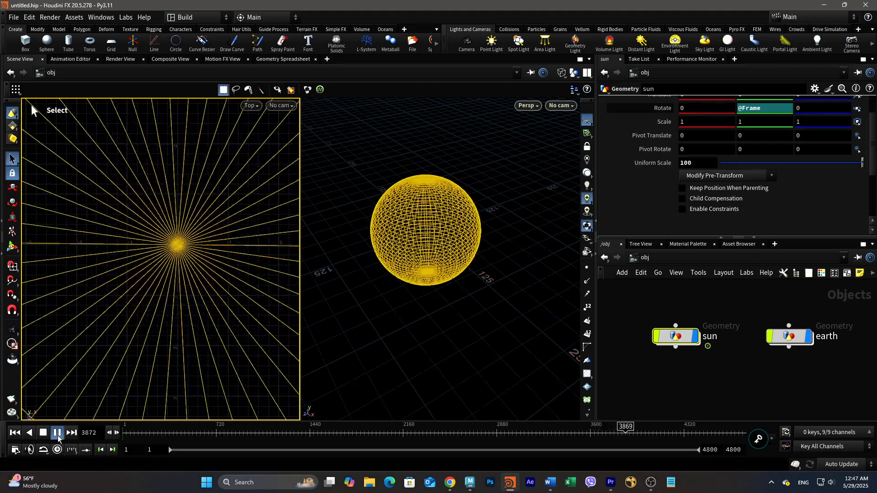
left_click(58, 437)
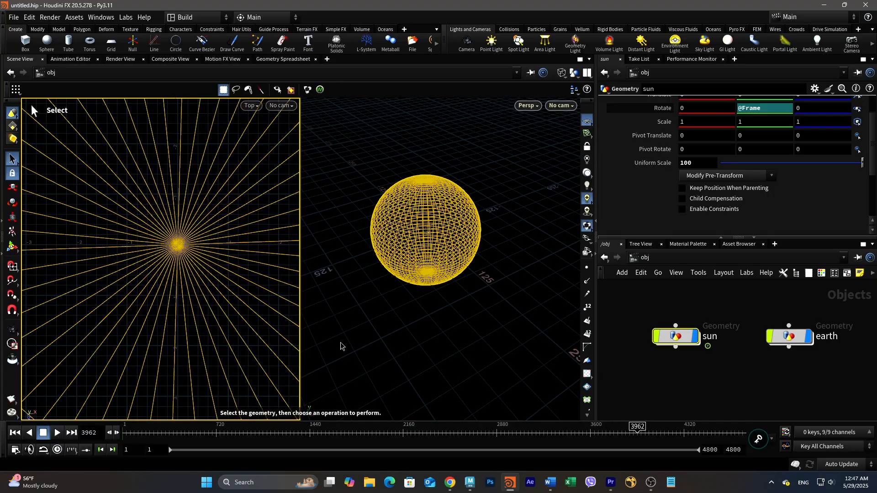
Step: Set the sun's uniform scale to 2
right_click_drag(463, 275, 426, 283, "alt")
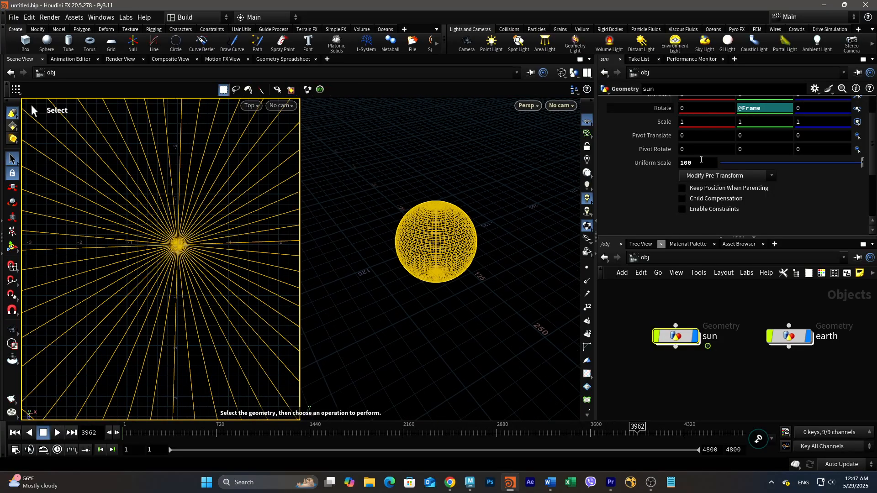
left_click(678, 163)
type("2")
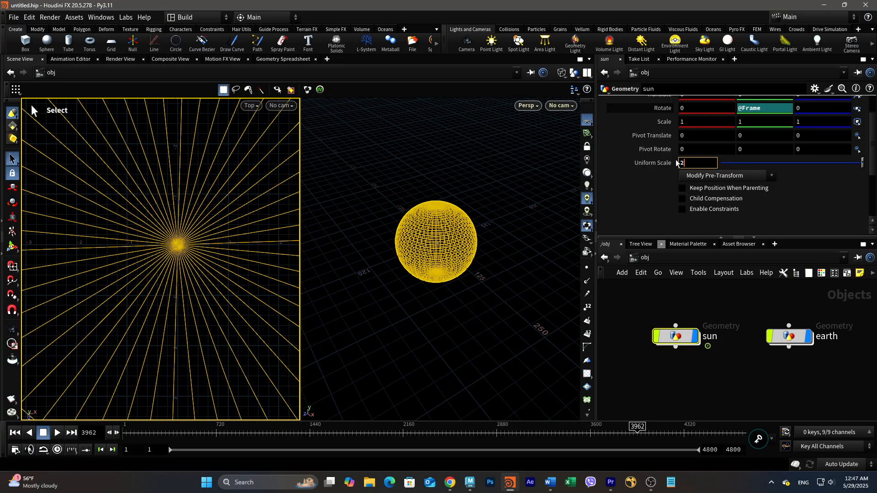
key("Return")
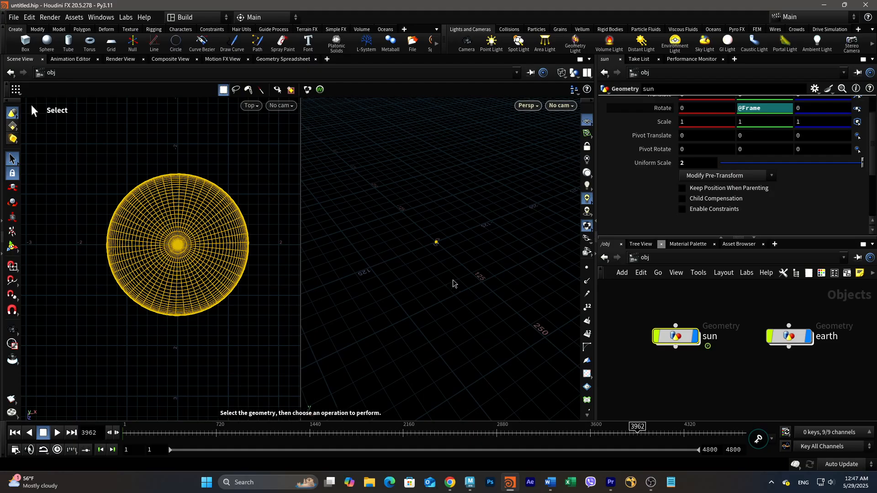
Step: Frame the sun in the perspective view and play the animation to check the earth orbiting around it
key("f")
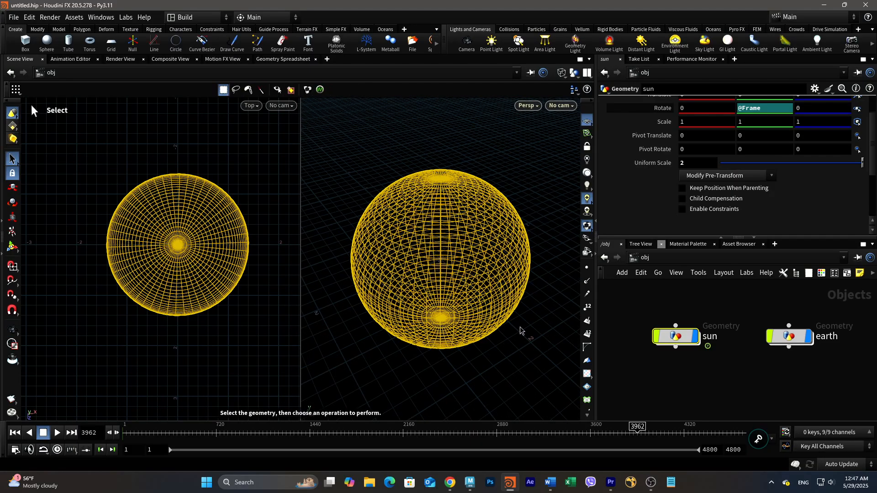
scroll(520, 330, "down", 3)
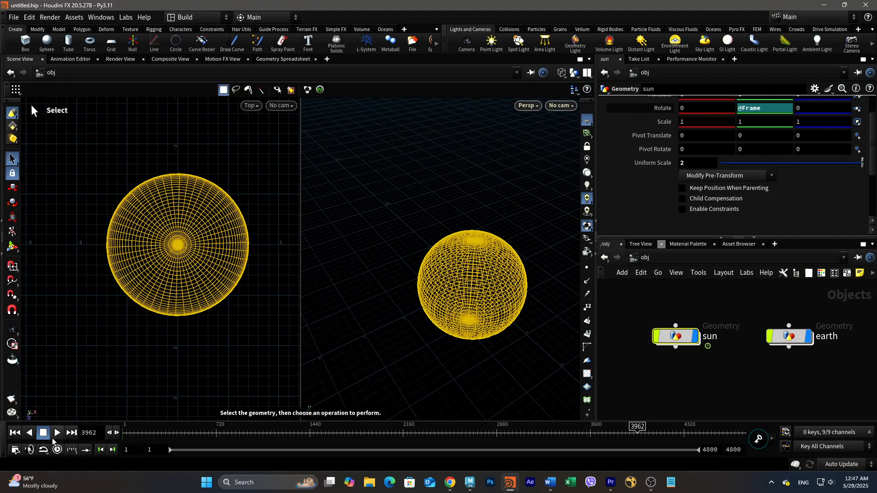
left_click(61, 434)
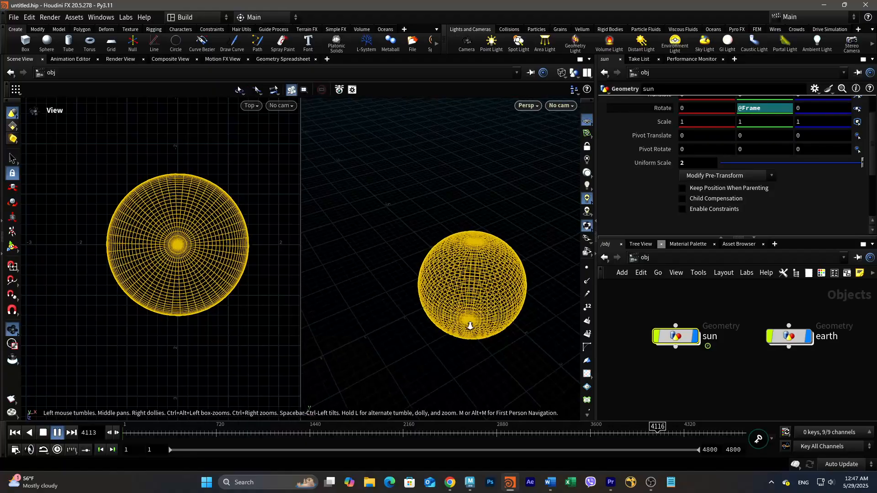
right_click_drag(470, 327, 417, 325, "alt")
left_click_drag(418, 325, 459, 304)
key("s")
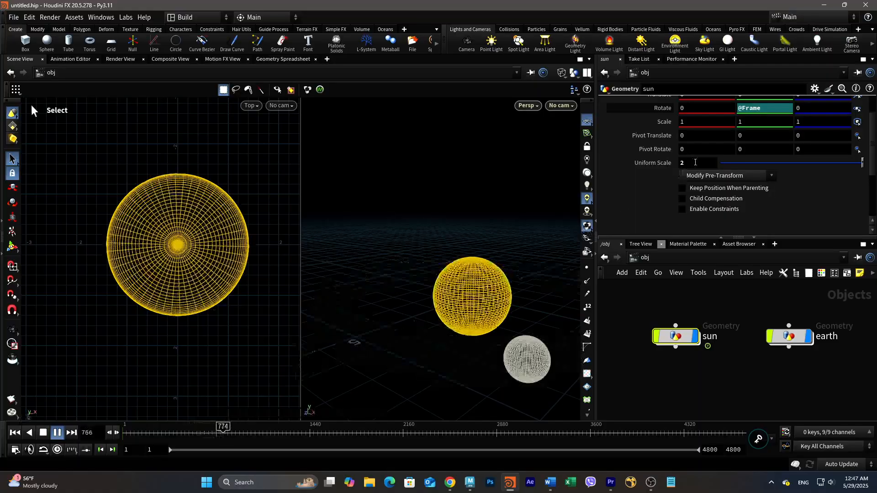
left_click(674, 162)
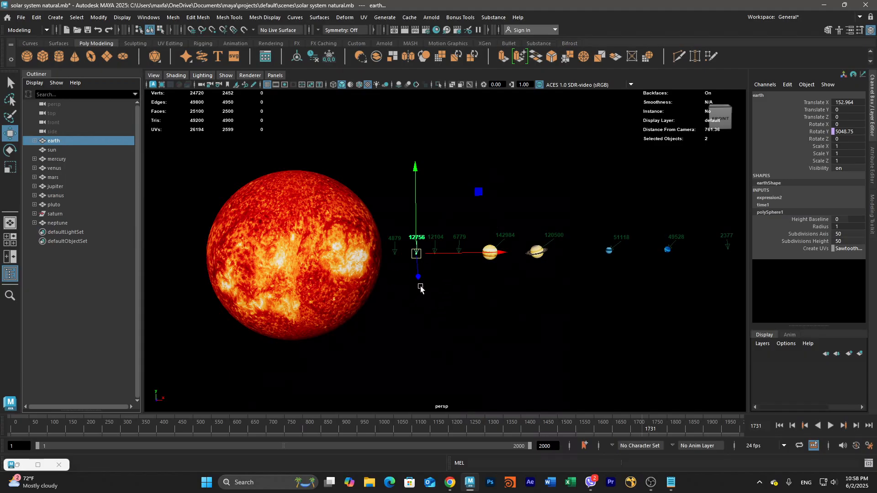
Step: Switch to Maya, select the earth in the solar system natural scene and show its polySphere1 input settings
left_click(54, 140)
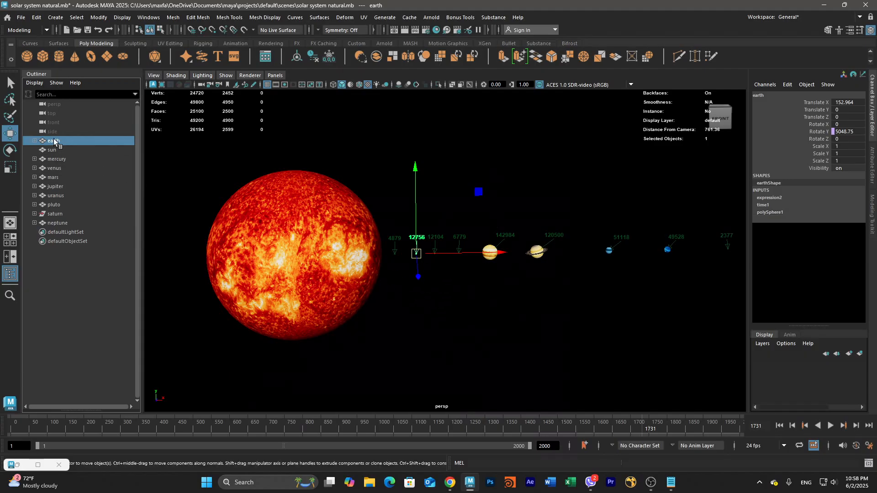
left_click(770, 213)
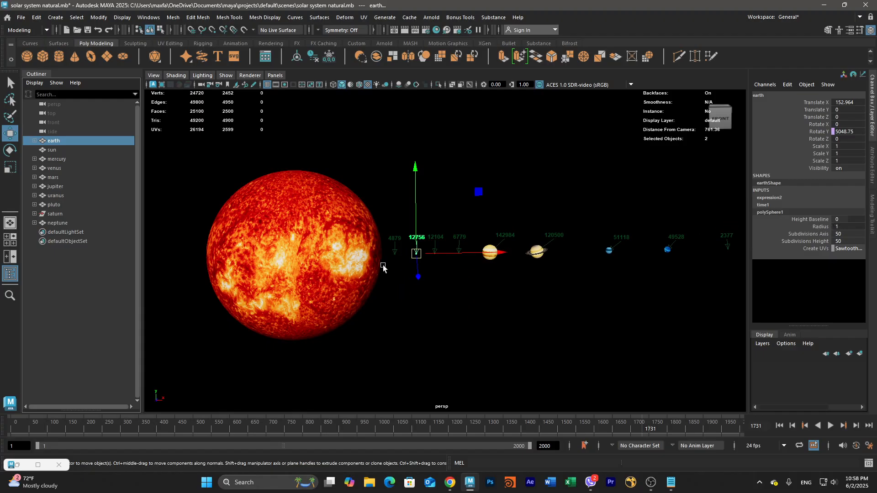
Step: Inspect the sun's sphere creation settings, and select Mercury and Venus in turn to compare them
left_click(54, 150)
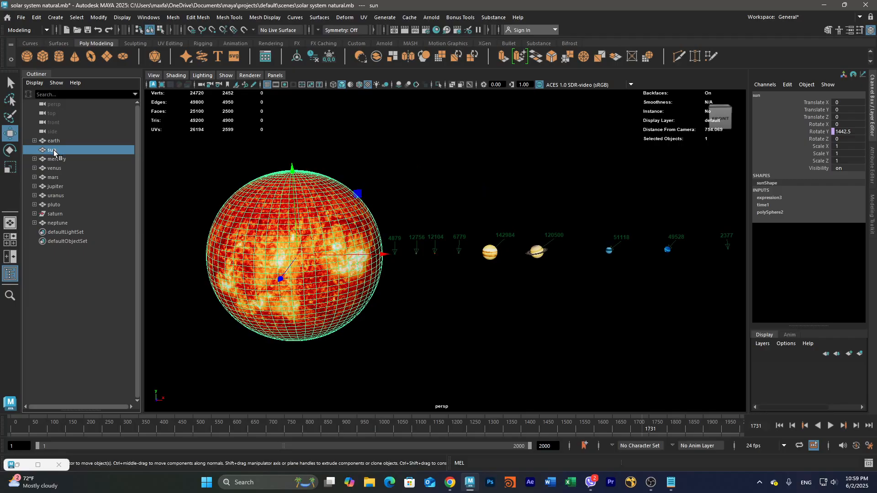
left_click(772, 213)
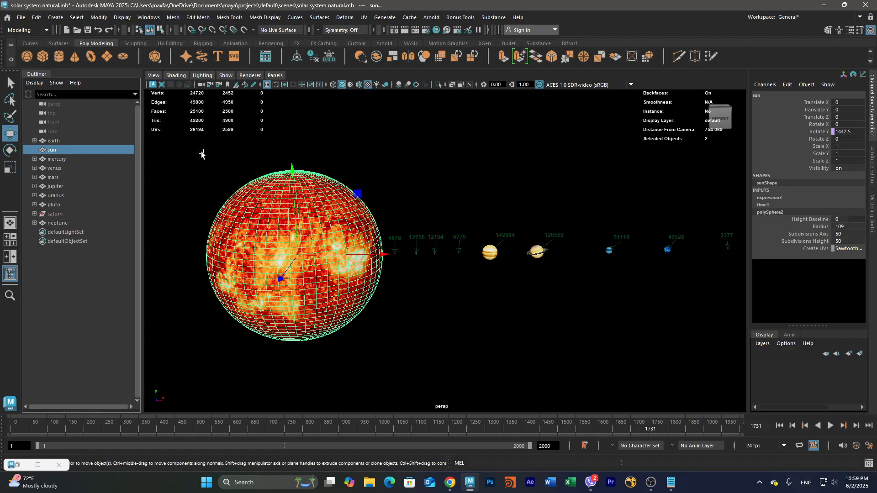
left_click(59, 160)
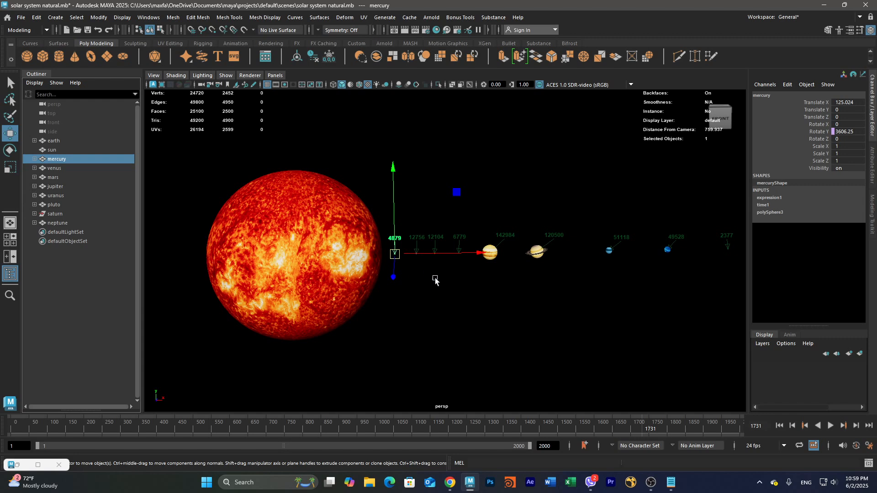
left_click(60, 170)
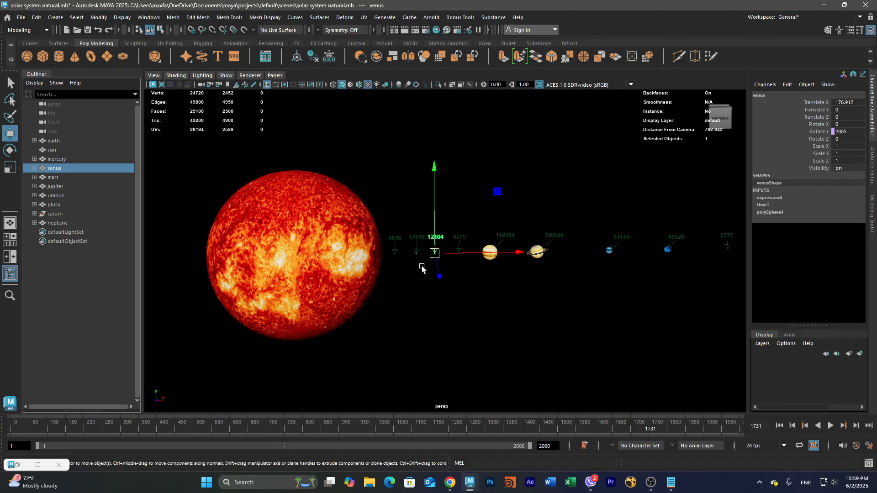
Step: Select Earth together with its diameter annotation, frame it, and examine the deselected planet's texture up close
left_click_drag(423, 266, 406, 252)
key("f")
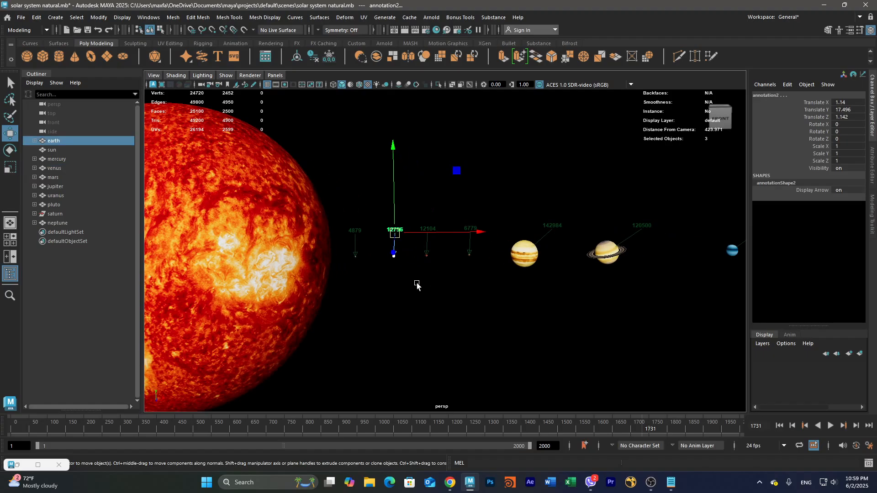
scroll(416, 285, "up", 2)
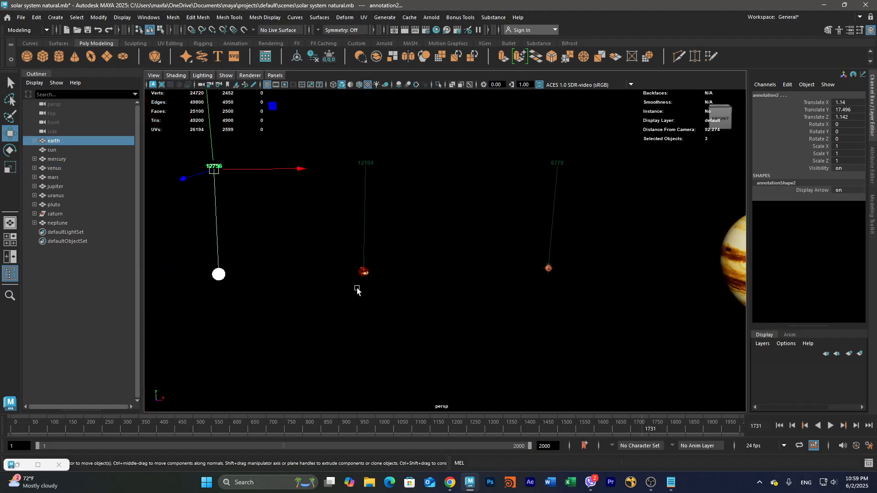
key("f")
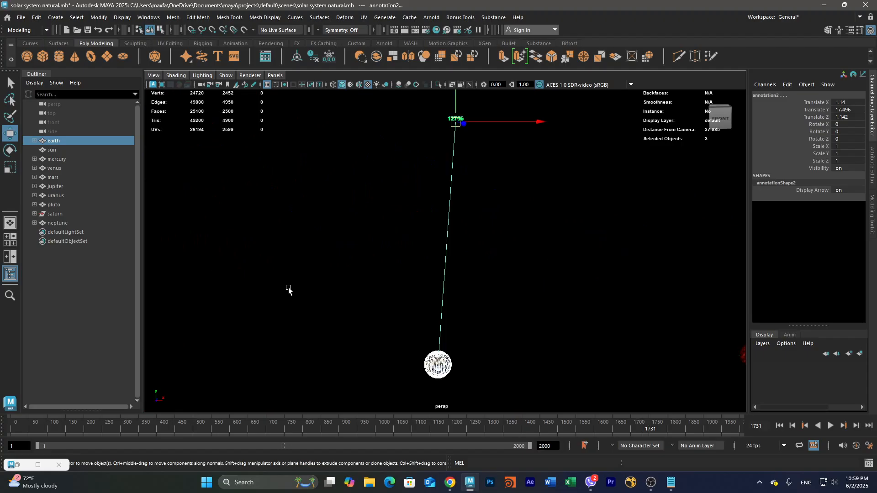
left_click(501, 323)
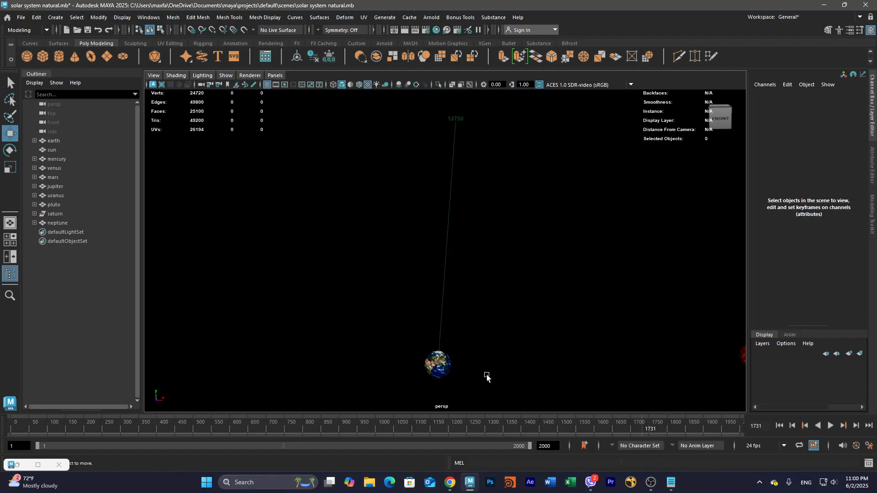
mouse_move(486, 375)
middle_mouse_down("alt")
mouse_move(495, 310)
mouse_move(485, 290)
middle_mouse_up("alt")
right_click_drag(485, 291, 644, 313, "alt")
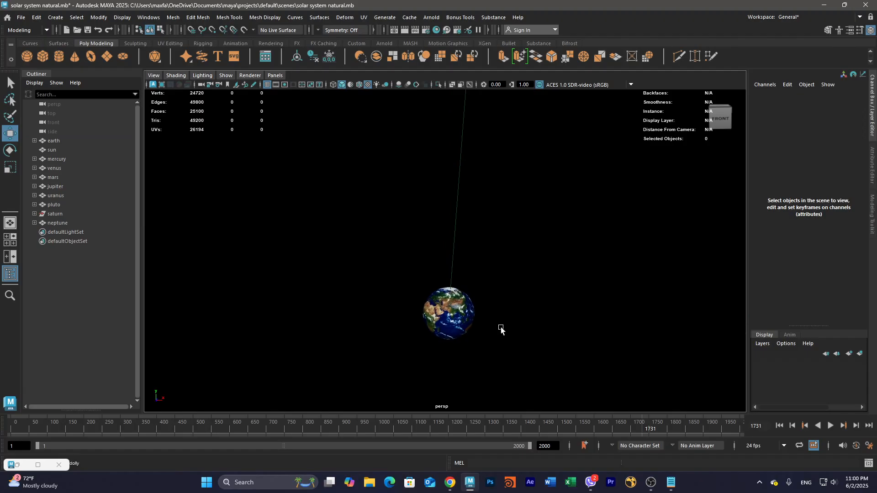
right_click_drag(502, 328, 599, 317, "alt")
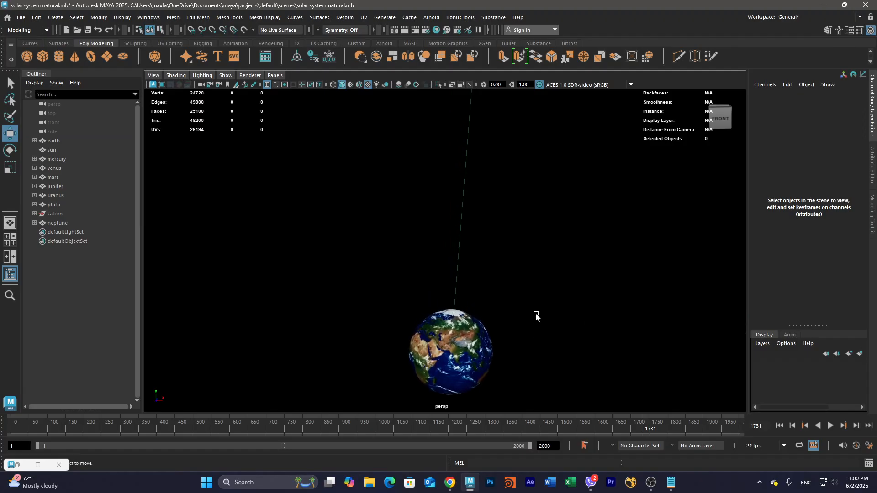
middle_click_drag(537, 315, 532, 271, "alt")
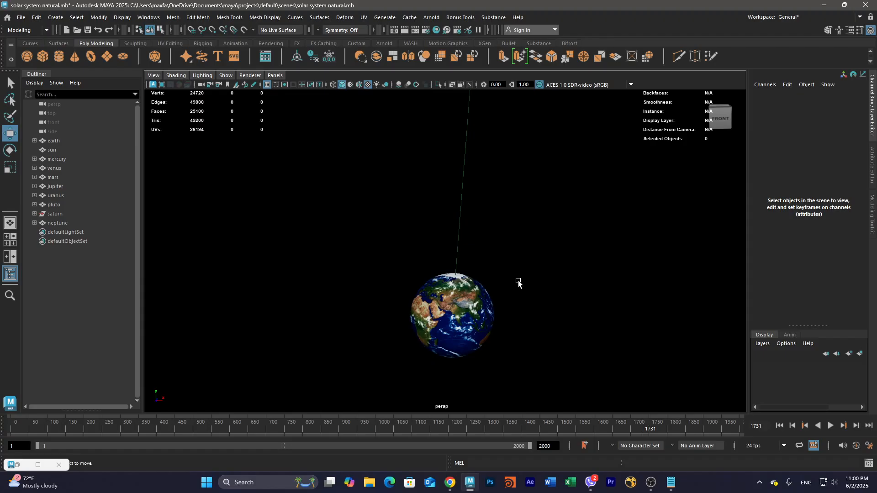
Step: Select Mars and Jupiter in turn to compare their sizes and diameter annotations with the neighbouring planets
scroll(516, 299, "down", 5)
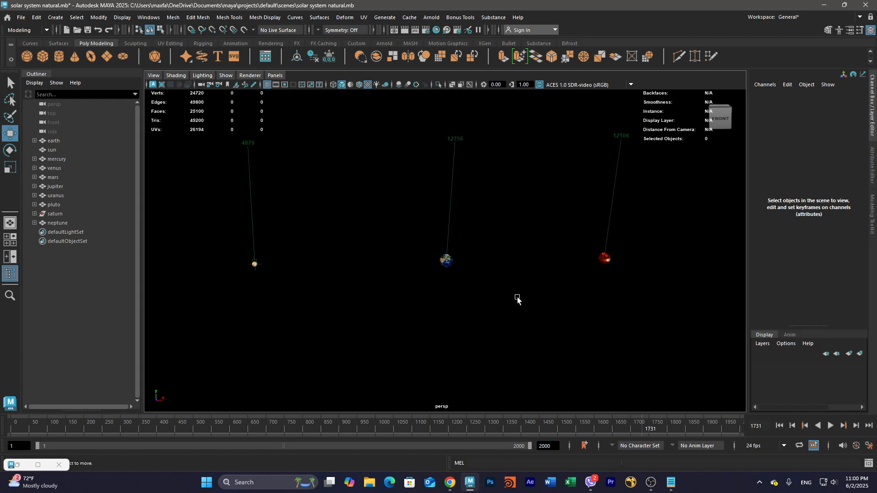
scroll(516, 299, "down", 5)
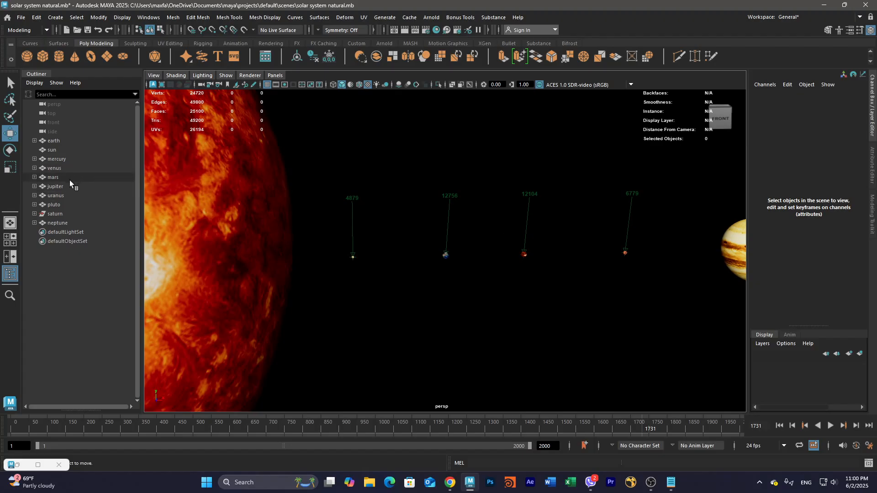
left_click(51, 178)
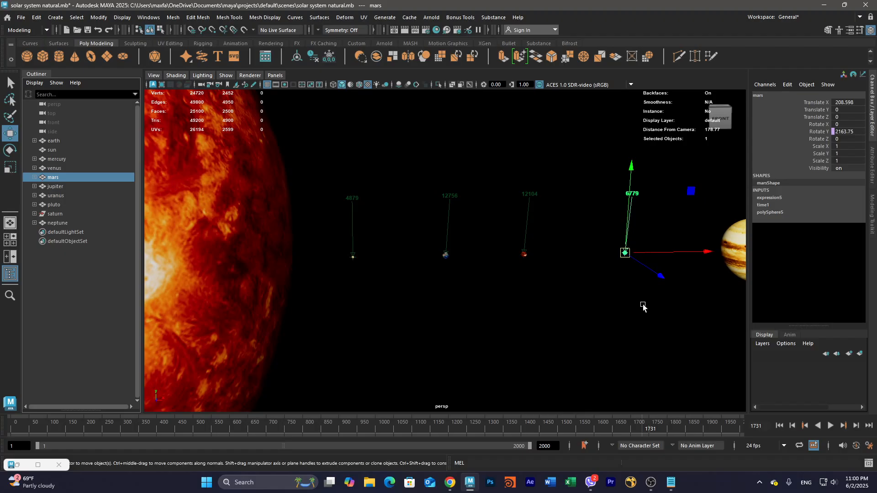
scroll(655, 283, "up", 2)
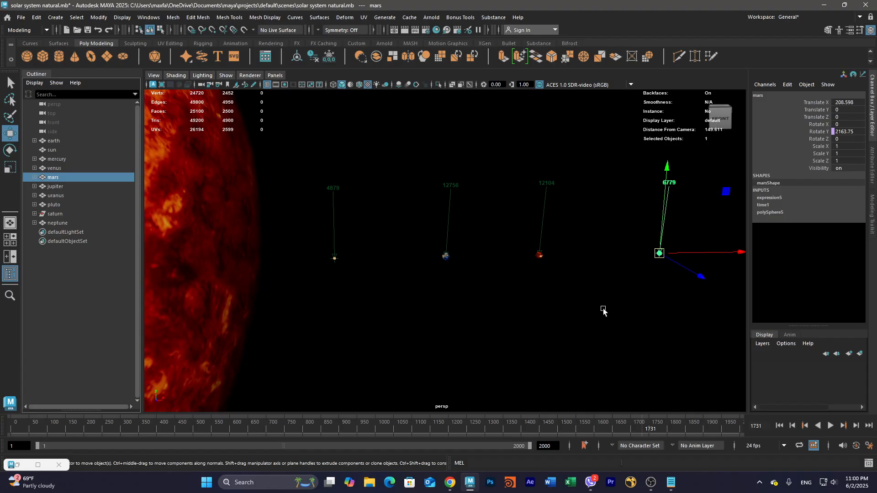
middle_click_drag(624, 302, 292, 297, "alt")
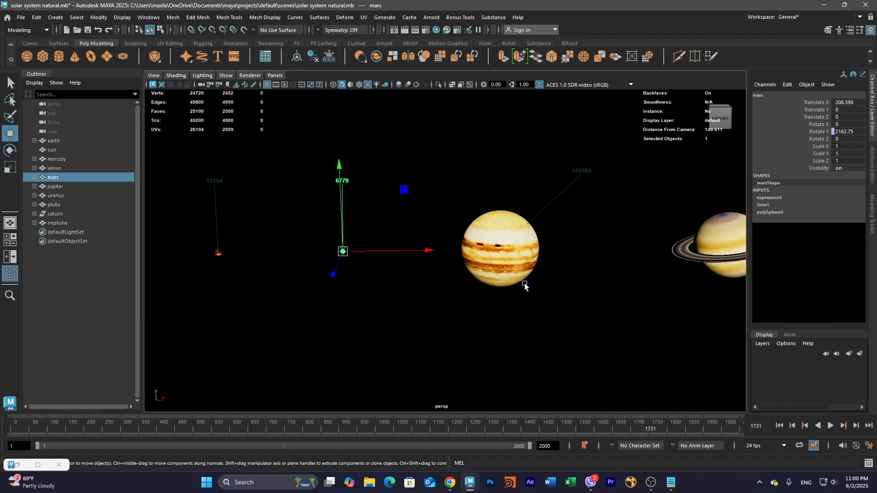
left_click(510, 258)
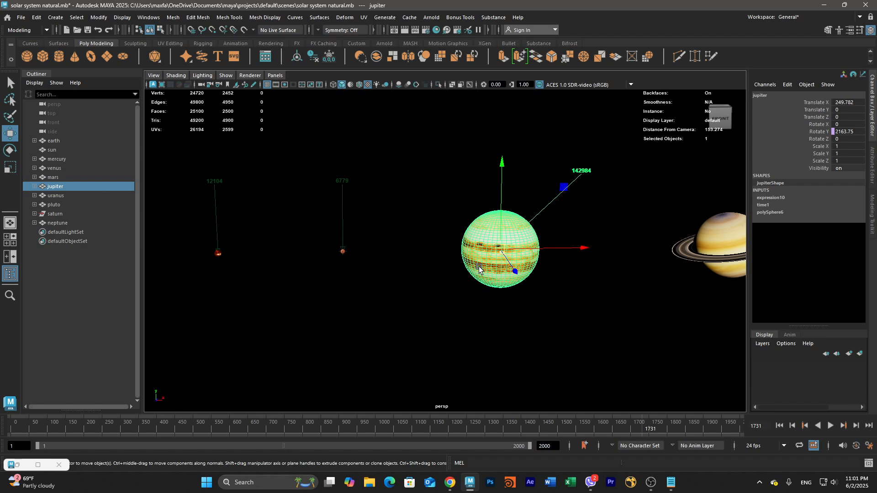
scroll(570, 279, "down", 2)
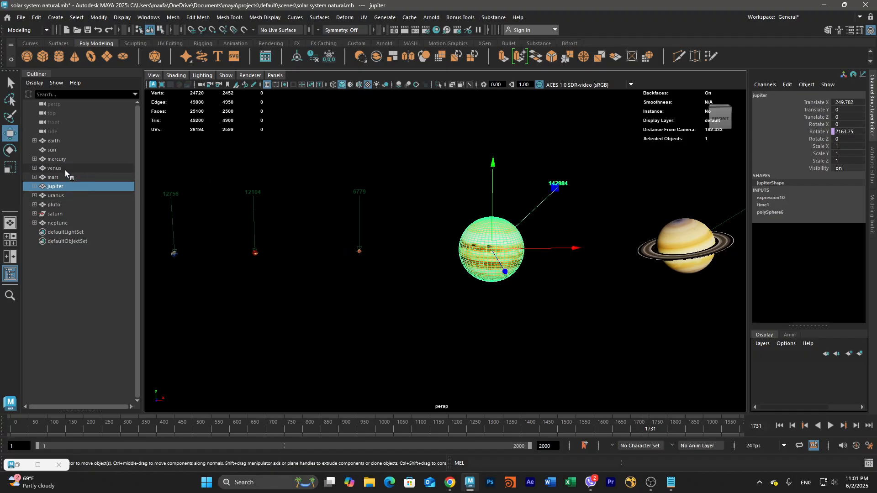
Step: Select Saturn, and Uranus with its annotation, and examine the outer planets as far as Neptune
left_click(55, 214)
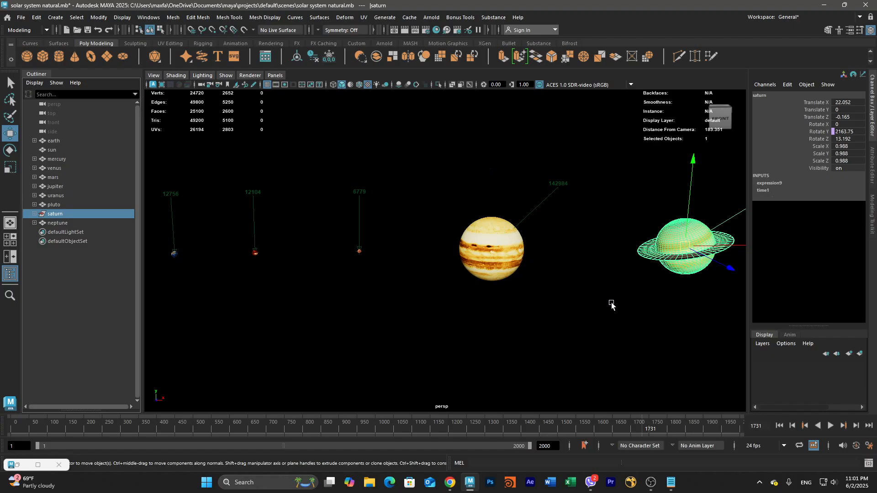
middle_click_drag(611, 305, 456, 282, "alt")
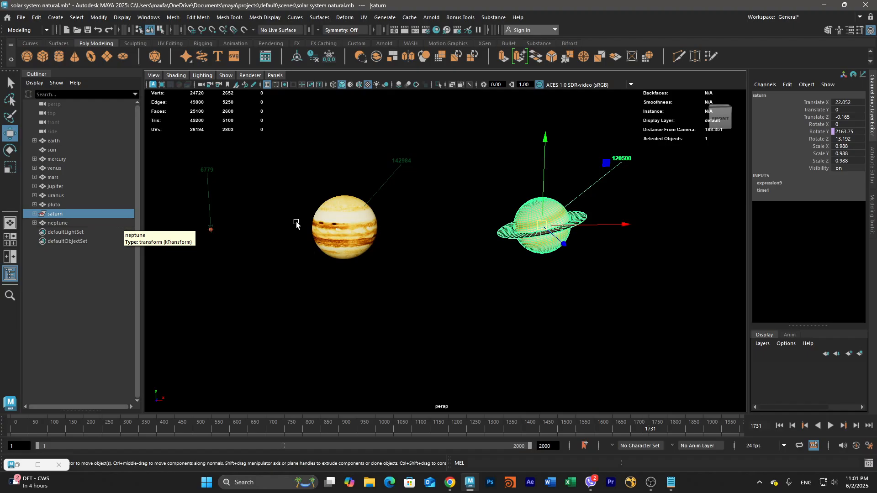
middle_click_drag(508, 256, 279, 250, "alt")
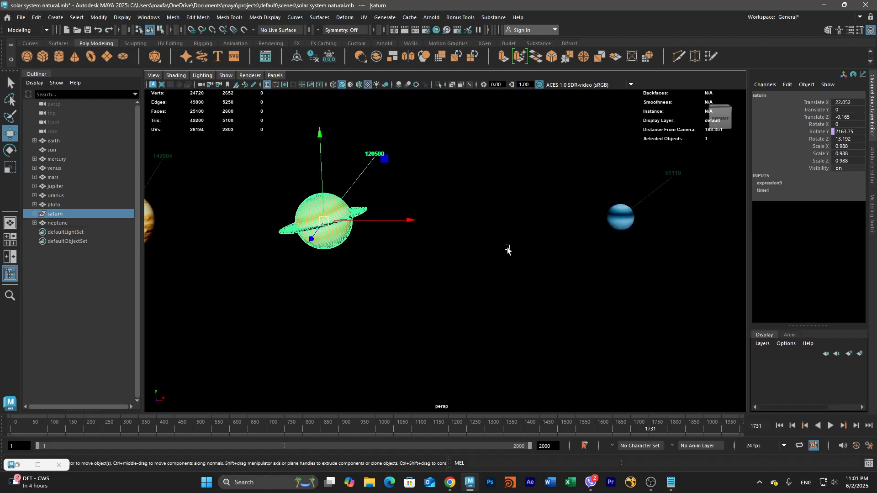
left_click_drag(625, 237, 593, 218)
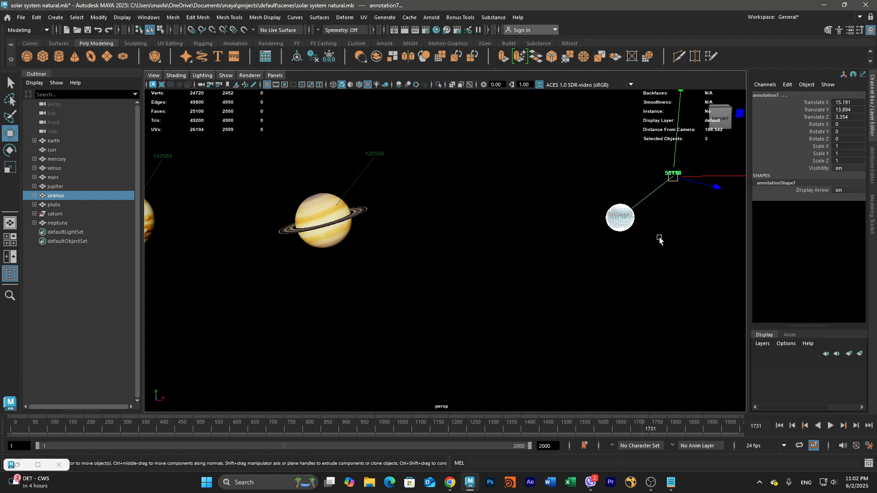
middle_click_drag(657, 239, 431, 218, "alt")
middle_click_drag(595, 250, 522, 248, "alt")
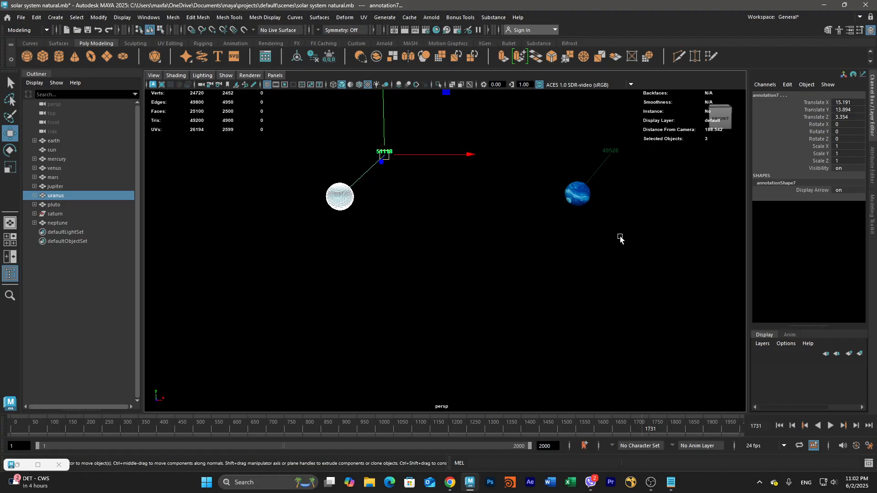
middle_click_drag(733, 273, 518, 274, "alt")
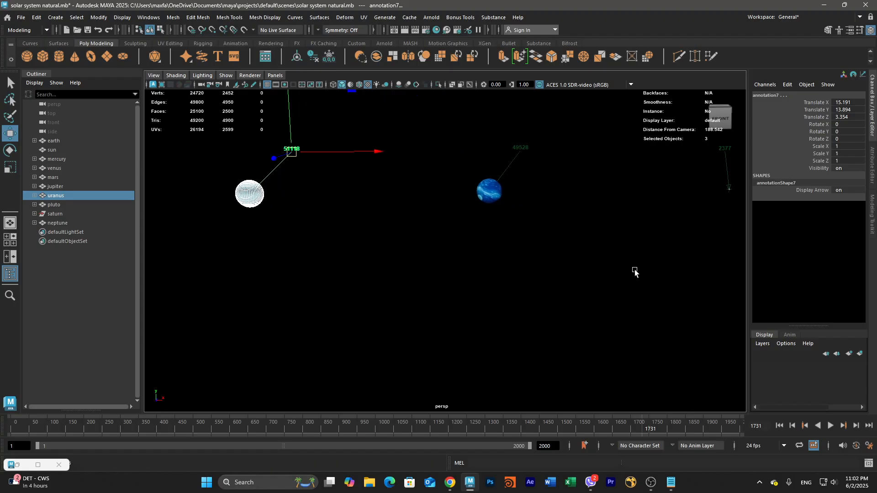
Step: Select Pluto together with its diameter annotation and examine it up close
left_click_drag(670, 215, 606, 191)
right_click_drag(626, 222, 692, 230, "alt")
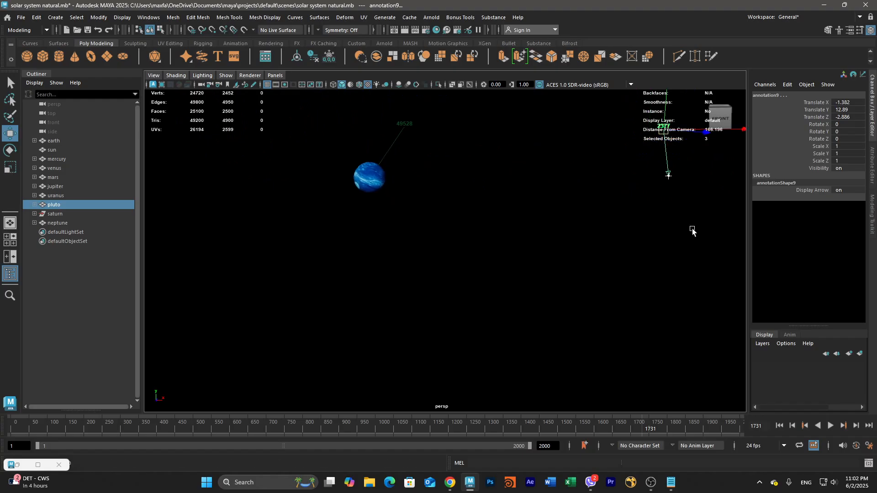
middle_click_drag(691, 230, 534, 253, "alt")
mouse_move(534, 253)
right_mouse_down("alt")
mouse_move(671, 245)
mouse_move(645, 215)
mouse_move(513, 254)
mouse_move(646, 251)
right_mouse_up("alt")
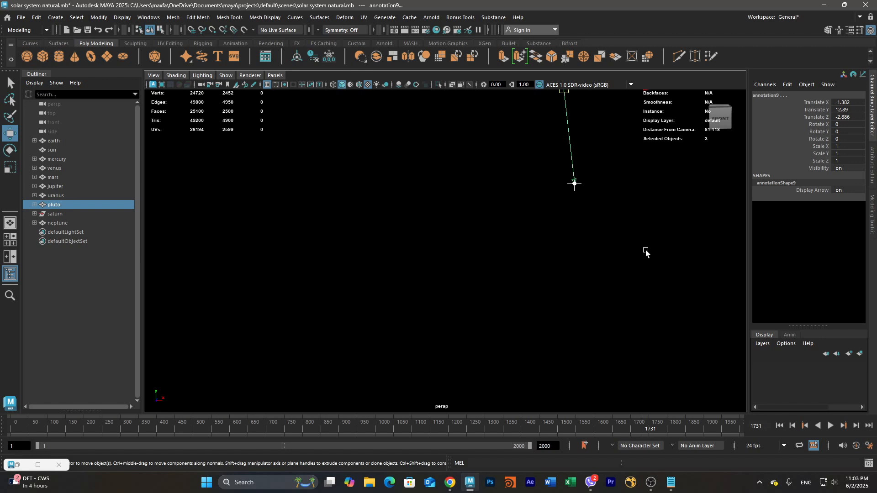
Step: Survey the whole solar system from several angles and distances, comparing the sun's size with the labelled planets
right_click_drag(653, 272, 131, 291, "alt")
right_click_drag(470, 297, 236, 299, "alt")
middle_click_drag(334, 300, 566, 301, "alt")
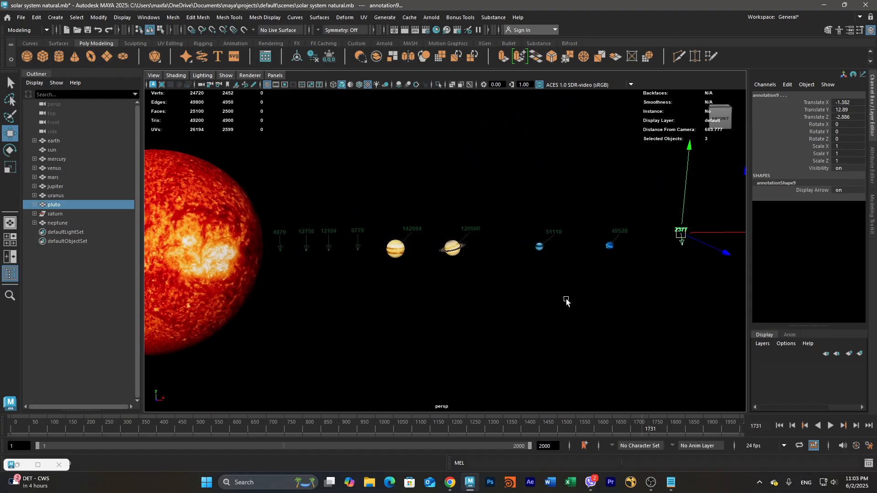
right_click_drag(565, 301, 513, 309, "alt")
mouse_move(513, 309)
left_mouse_down("alt")
mouse_move(501, 307)
mouse_move(499, 291)
mouse_move(489, 297)
mouse_move(515, 299)
left_mouse_up("alt")
middle_click_drag(514, 298, 529, 294, "alt")
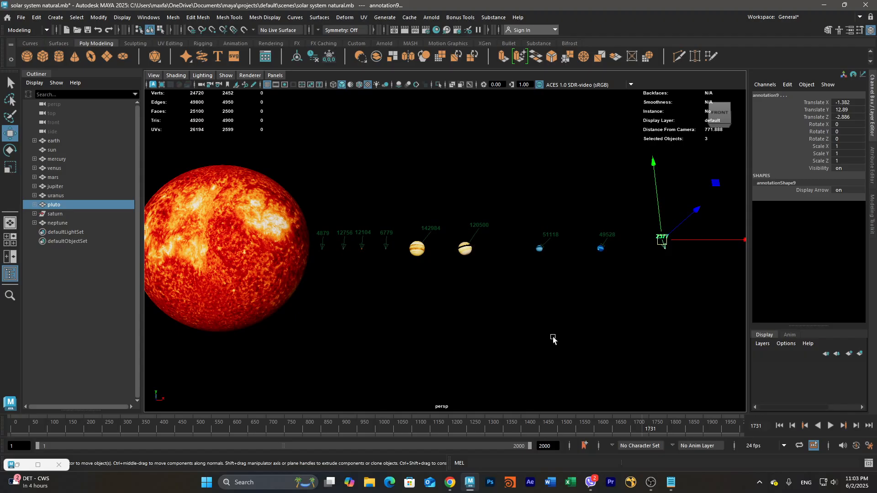
middle_click_drag(444, 345, 477, 328, "alt")
left_click_drag(477, 328, 542, 326, "alt")
middle_click_drag(546, 324, 494, 283, "alt")
right_click_drag(577, 360, 530, 289, "alt")
left_click_drag(489, 288, 482, 239, "alt")
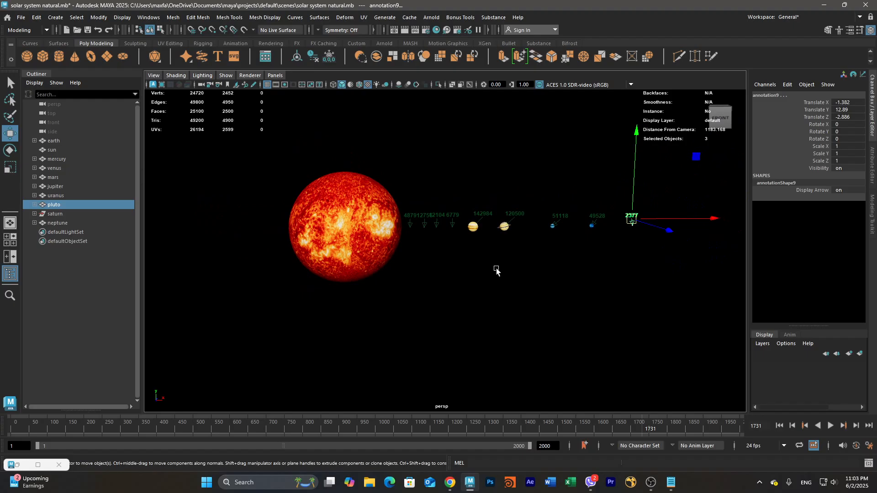
right_click_drag(480, 278, 646, 303, "alt")
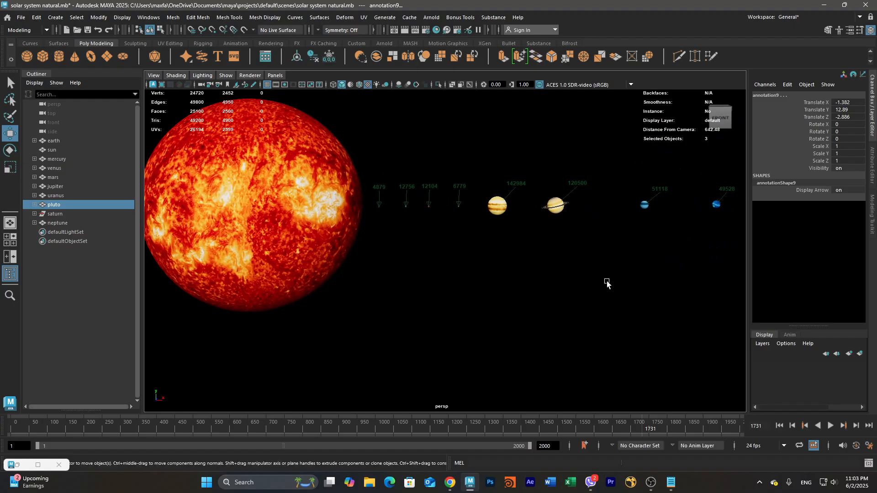
middle_click_drag(629, 297, 561, 288, "alt")
right_click_drag(489, 277, 558, 287, "alt")
middle_click_drag(559, 287, 597, 305, "alt")
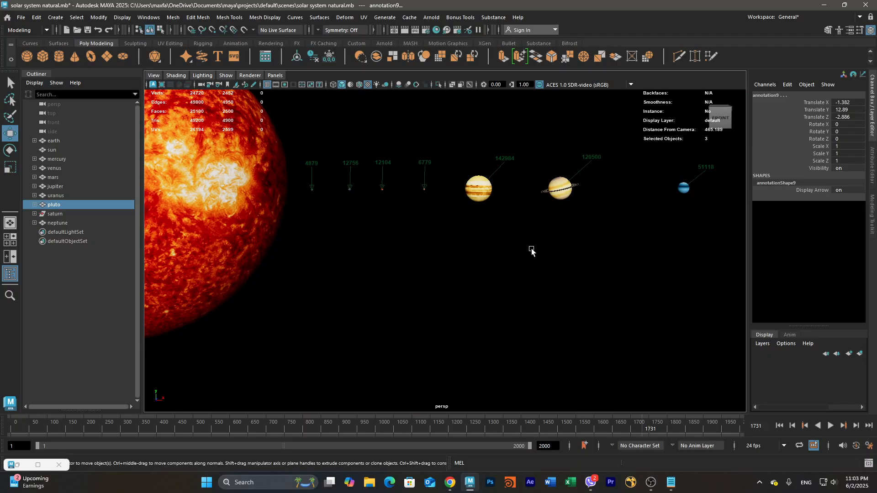
Step: Switch between the left and perspective camera views and inspect the selected sun beside the full row of planets
key("space")
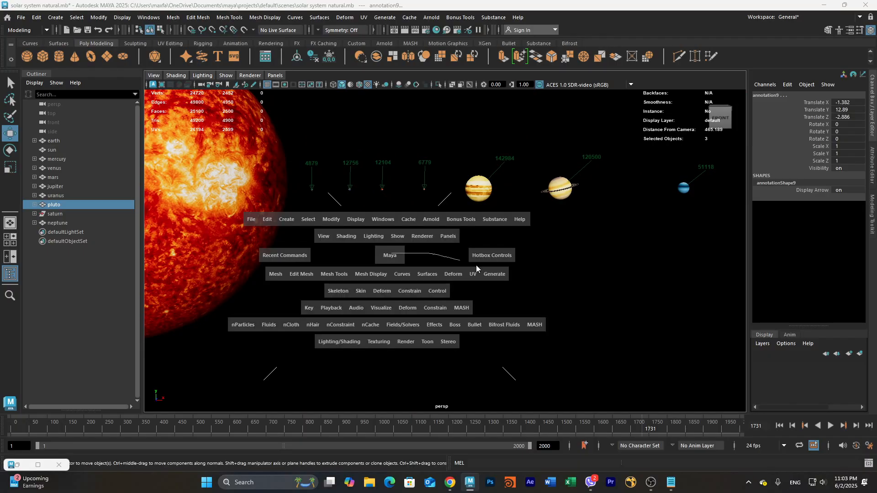
mouse_move(392, 253)
left_mouse_down()
mouse_move(468, 265)
mouse_move(390, 256)
left_mouse_up()
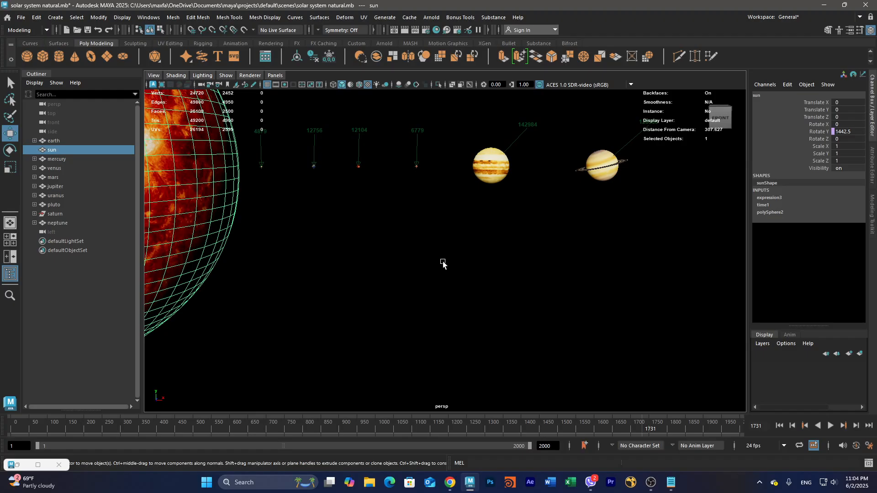
scroll(443, 264, "down", 3)
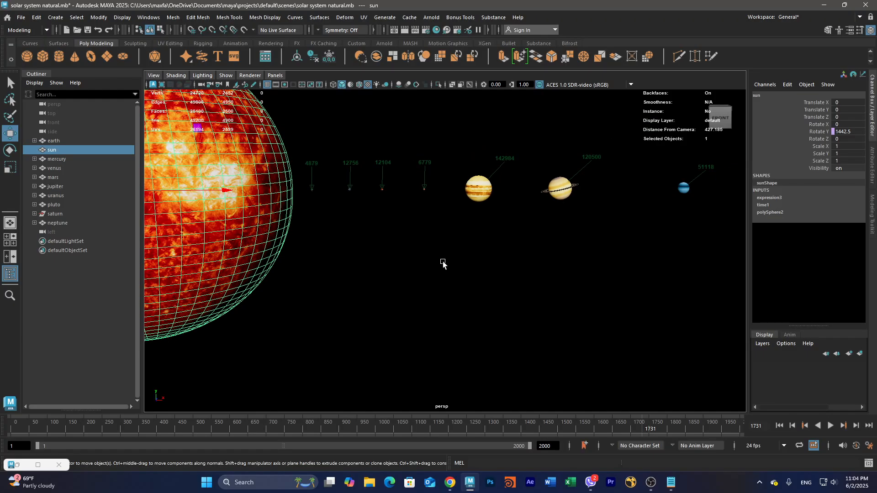
scroll(443, 264, "down", 5)
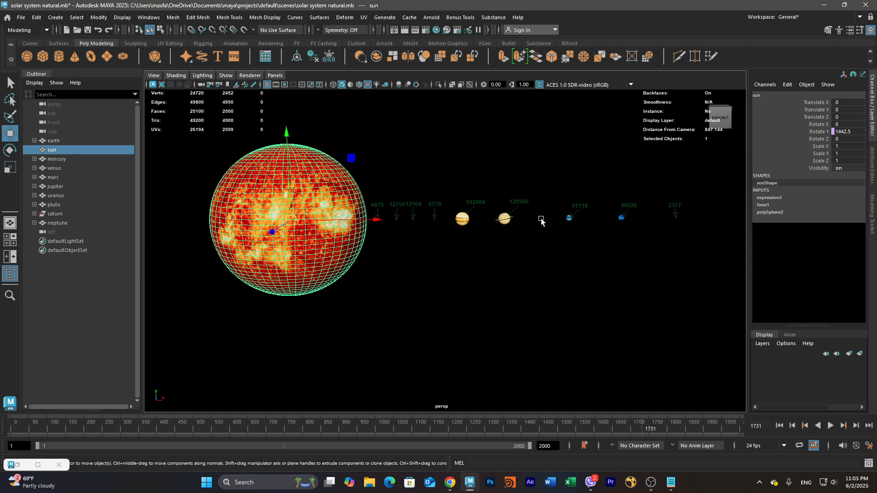
Step: Frame the selected sun in the perspective view and examine it from inside and outside, against the row of planets
scroll(403, 255, "up", 3)
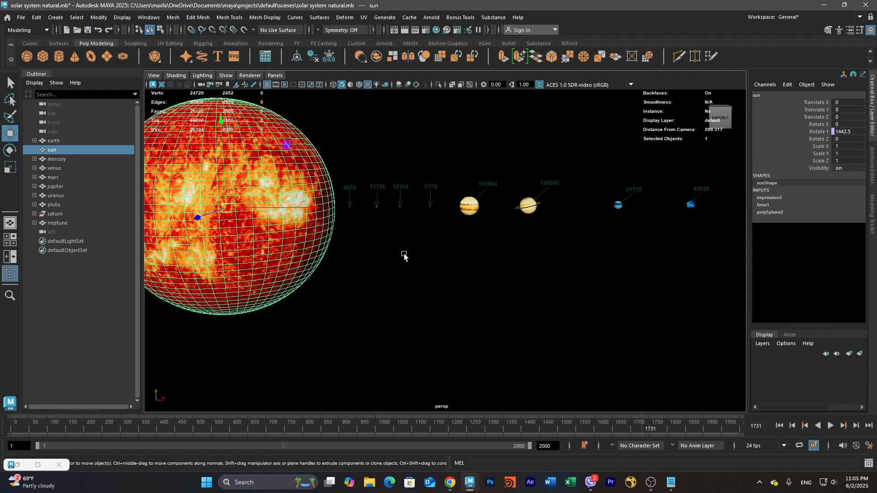
scroll(407, 241, "up", 1)
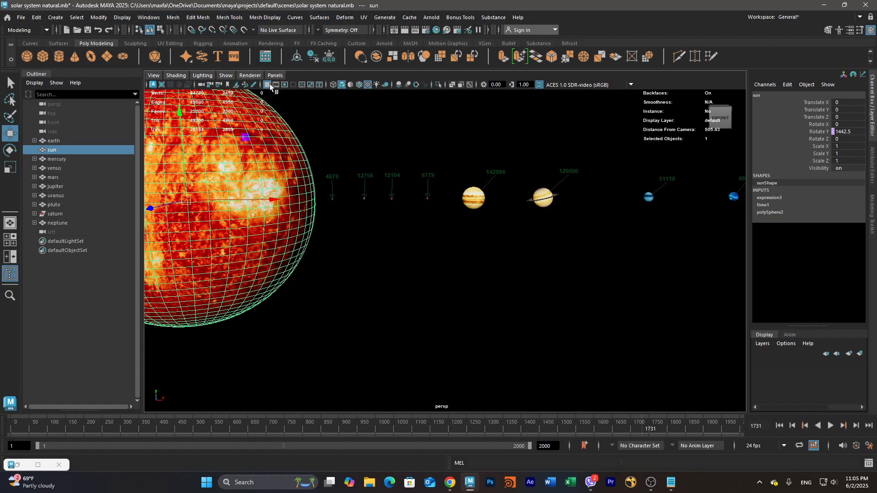
scroll(354, 231, "down", 5)
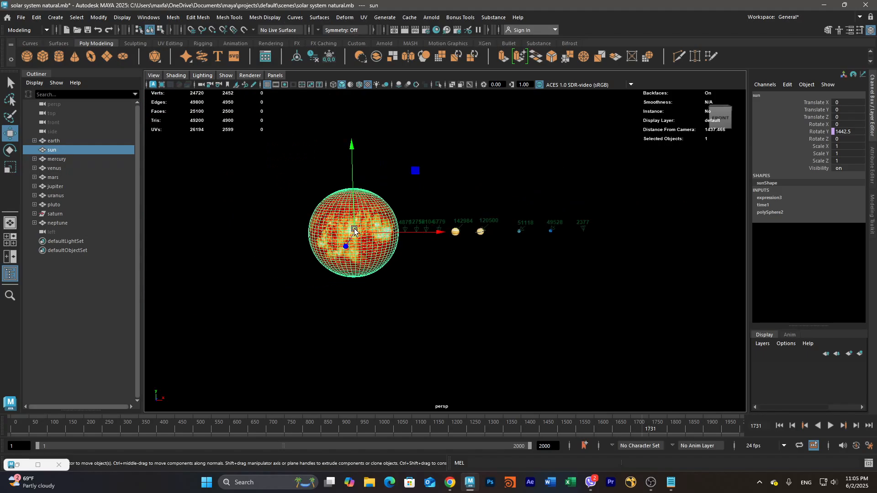
scroll(361, 234, "down", 15)
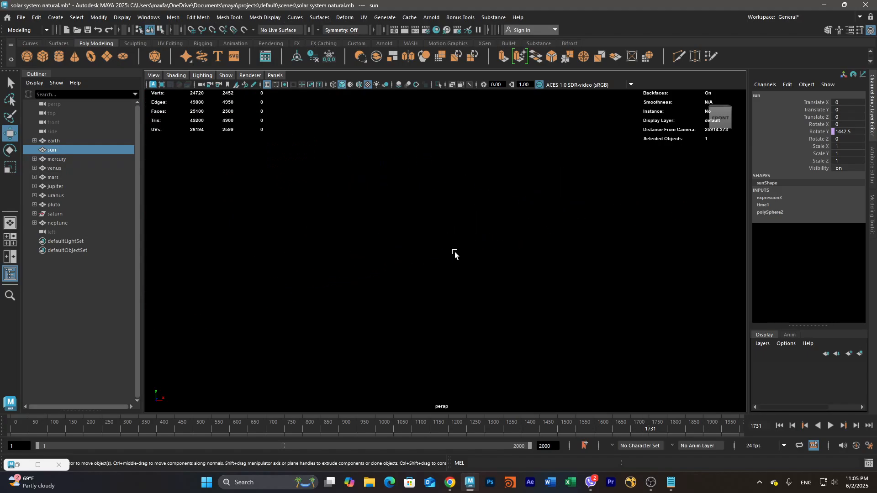
key("f")
left_click(707, 96)
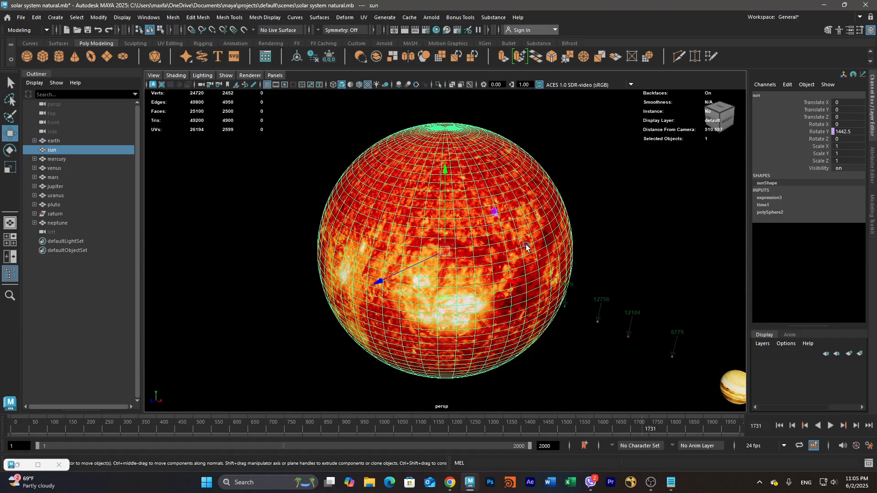
scroll(526, 246, "up", 13)
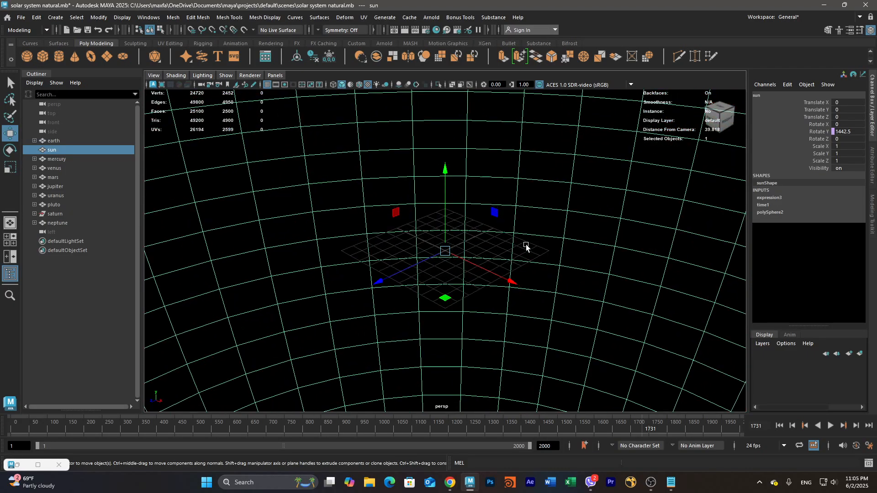
scroll(525, 246, "up", 10)
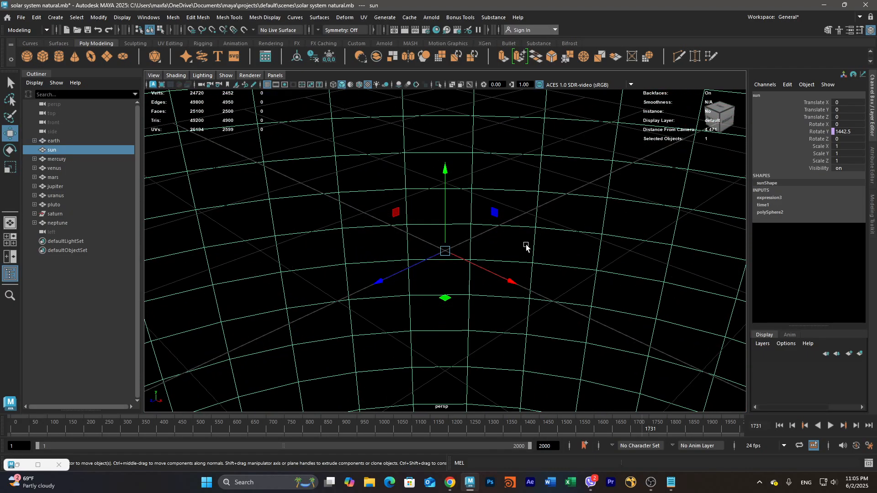
scroll(525, 246, "up", 2)
scroll(525, 247, "down", 17)
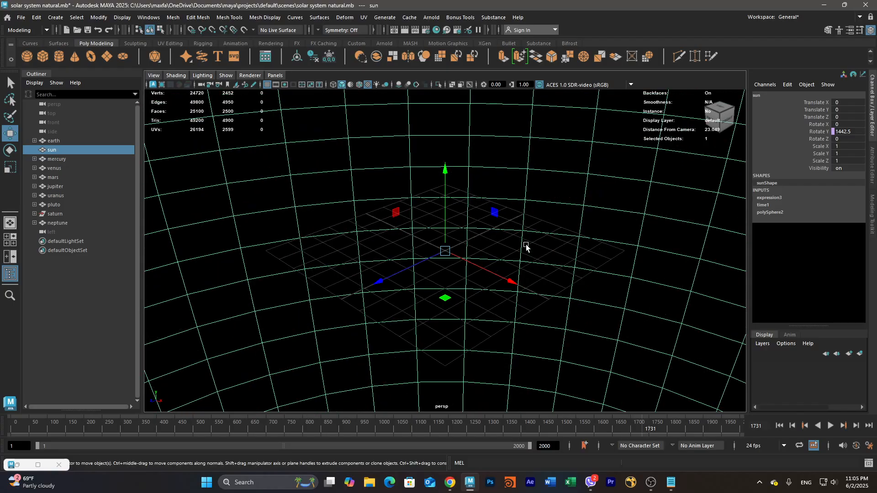
scroll(526, 247, "down", 5)
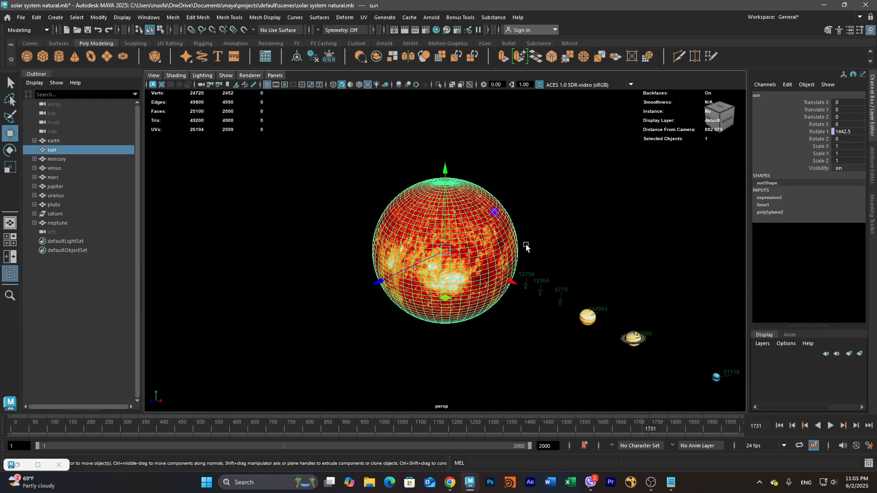
scroll(526, 246, "up", 1)
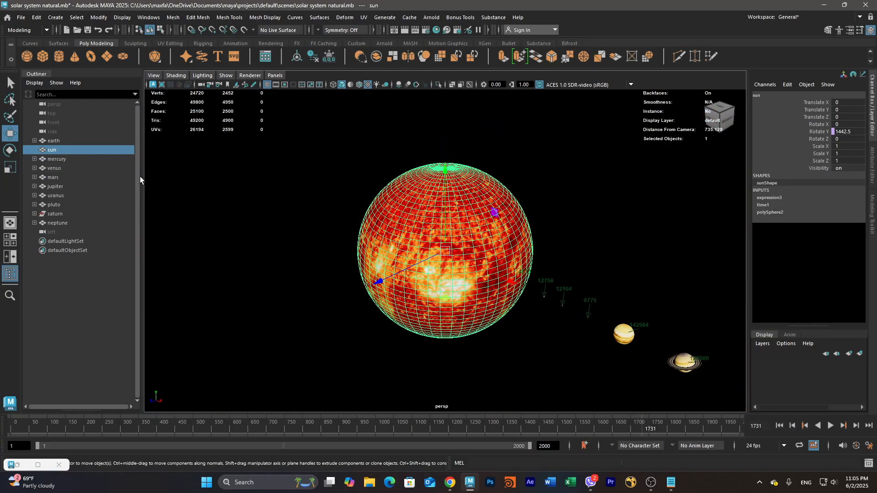
Step: Show the four-view layout and examine the sun and planets in the top and front views
left_click(6, 244)
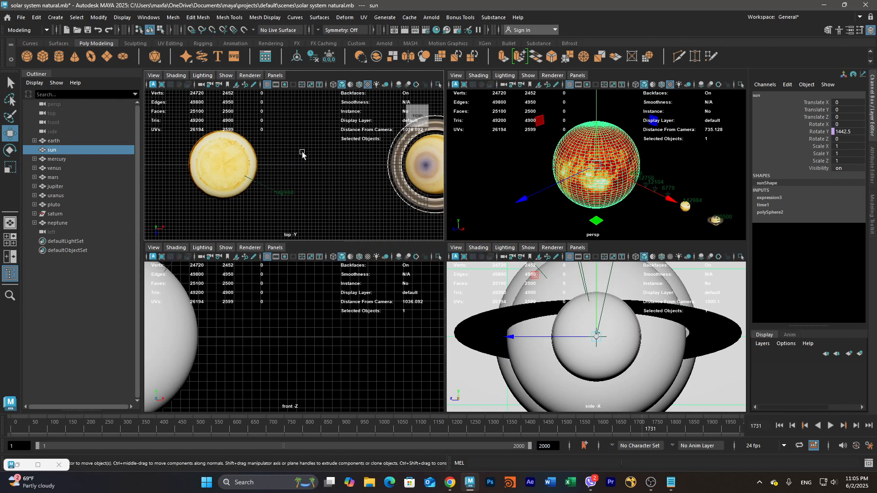
scroll(302, 154, "down", 1)
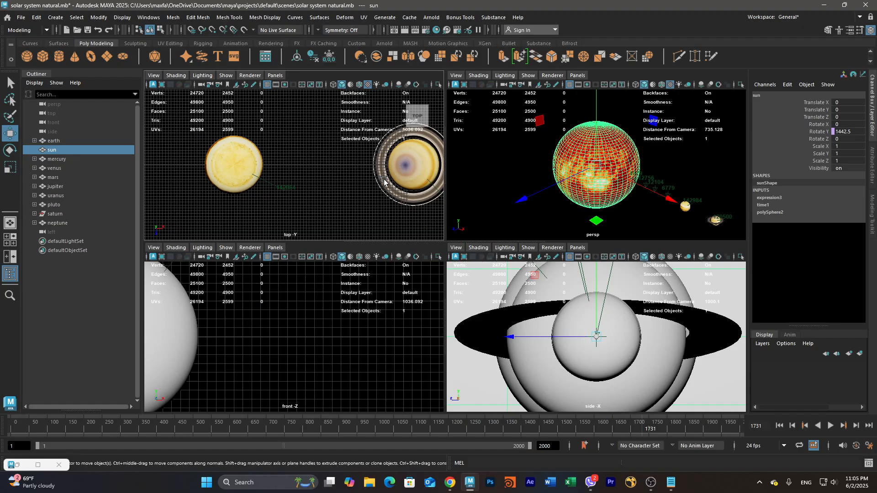
scroll(351, 202, "down", 4)
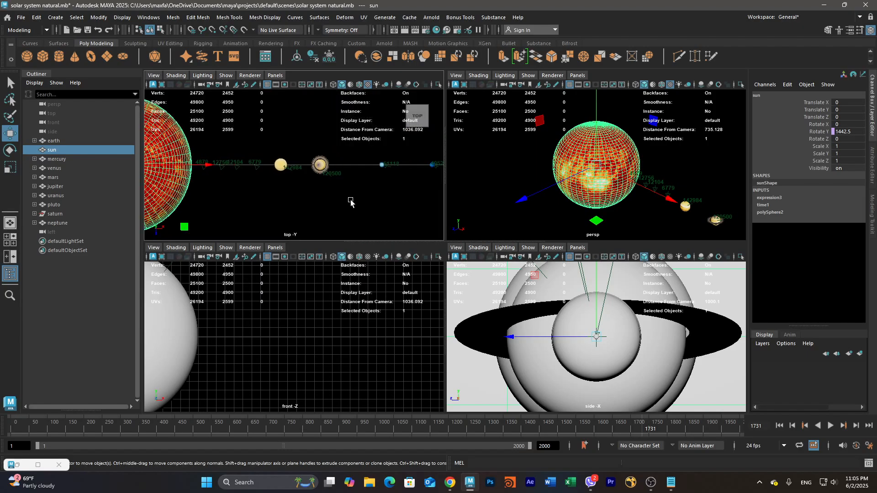
scroll(350, 202, "down", 2)
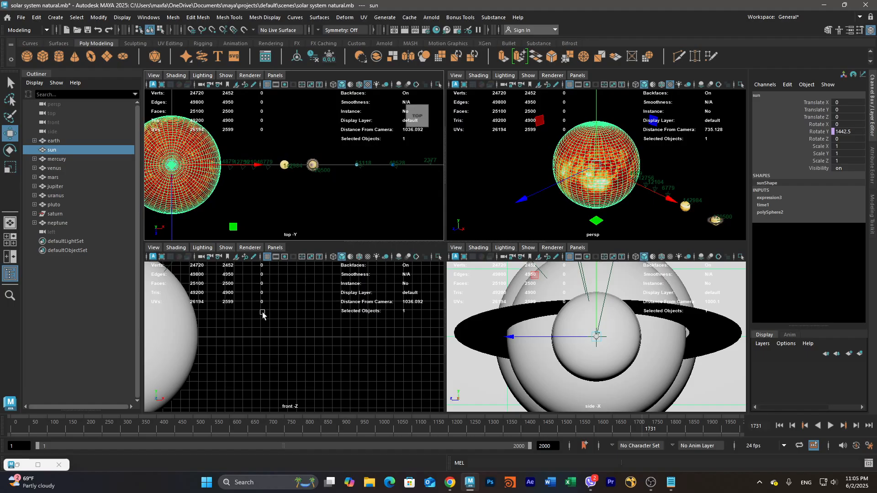
scroll(251, 226, "up", 4)
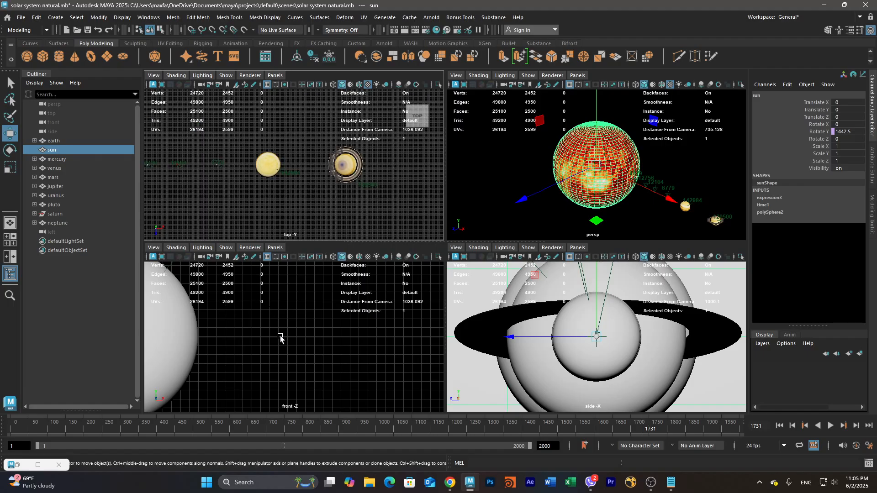
scroll(280, 338, "down", 2)
scroll(230, 206, "down", 4)
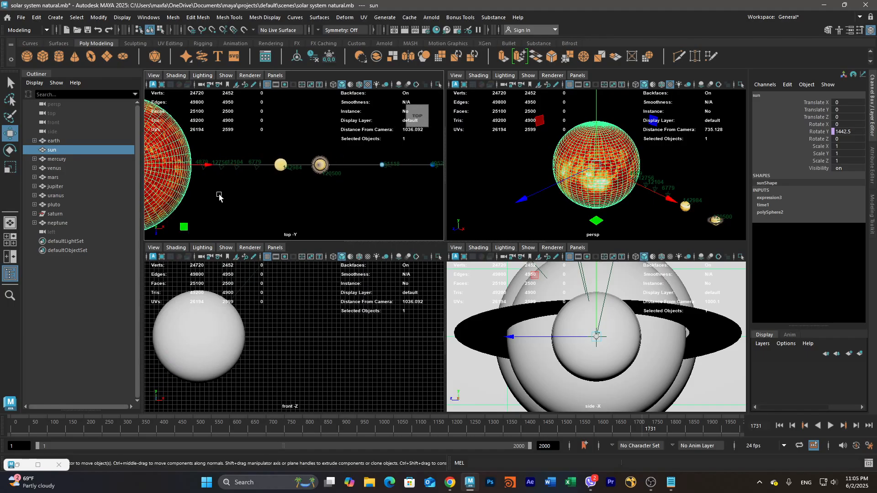
Step: Select the earth, frame it in the front view, and compare its position with the sun in the top view
left_click(54, 141)
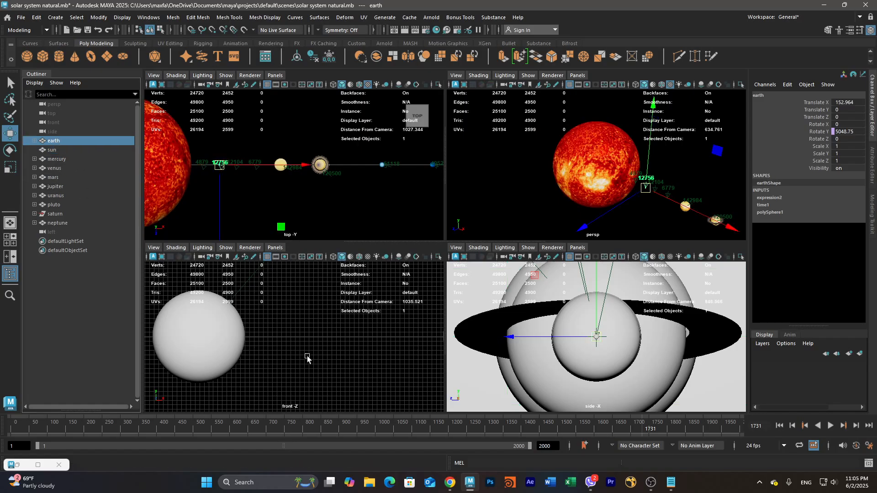
key("f")
scroll(307, 358, "down", 6)
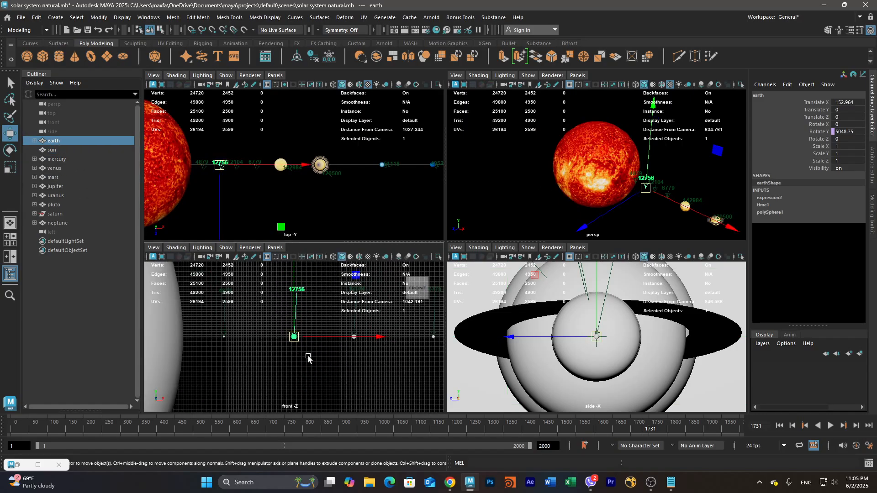
scroll(307, 358, "up", 5)
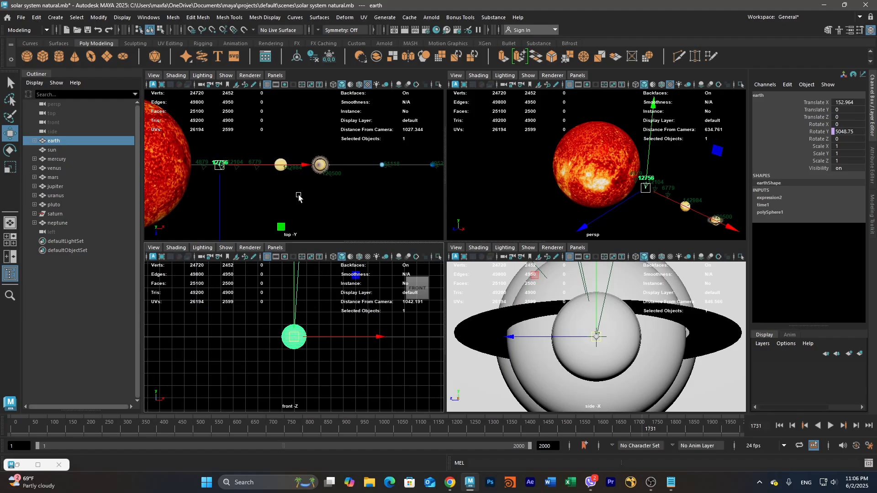
scroll(306, 198, "down", 5)
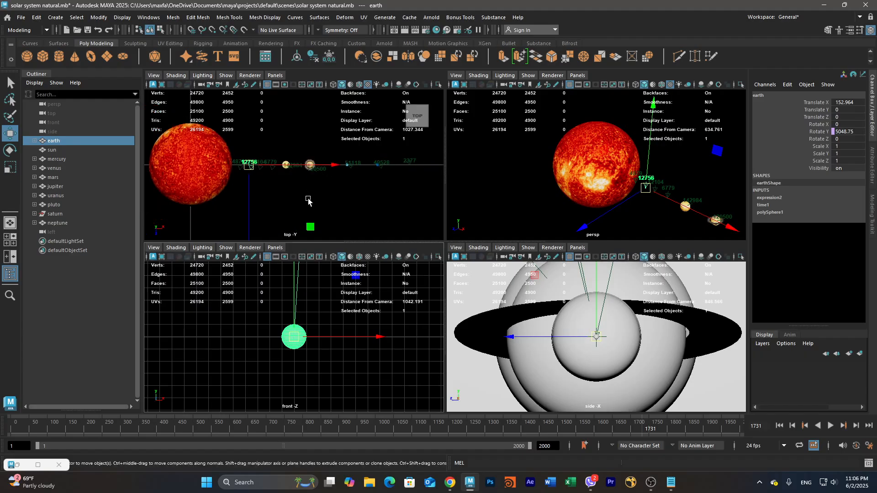
scroll(335, 286, "down", 3)
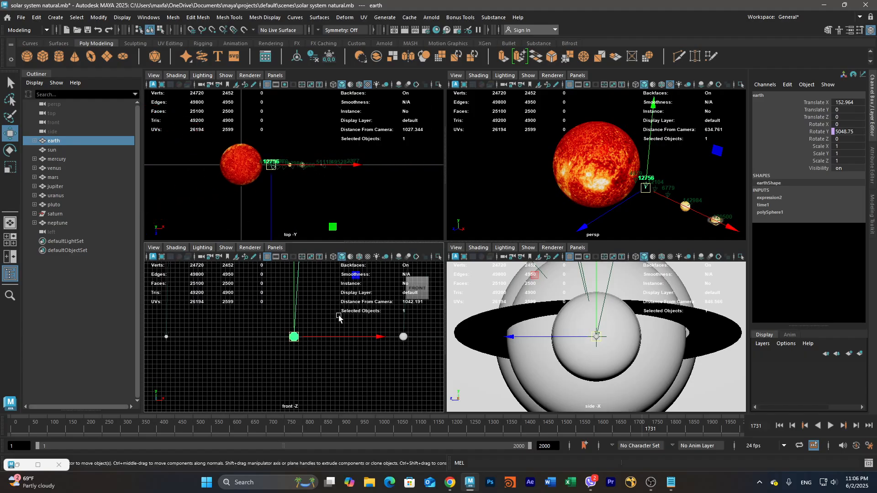
scroll(361, 194, "down", 3)
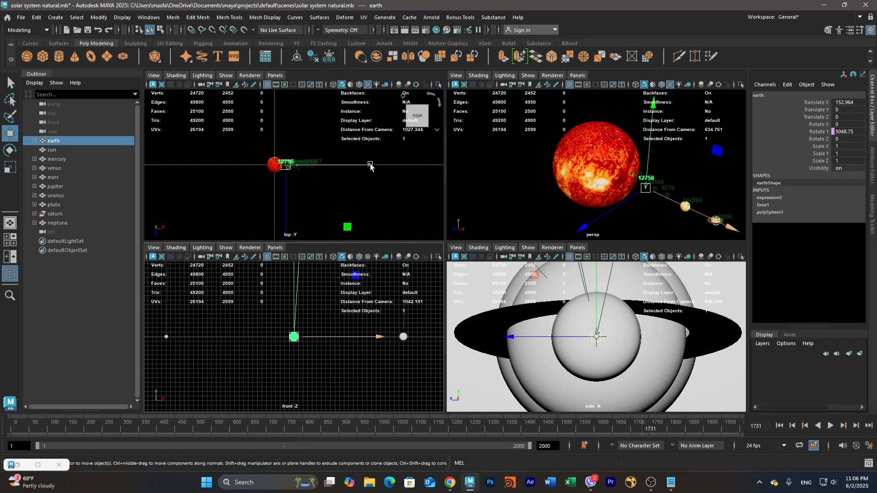
Step: Try moving the earth far away from the sun along X to about 12853, and undo the move
left_click_drag(371, 167, 515, 177)
middle_click_drag(378, 221, 504, 167)
scroll(368, 211, "down", 3)
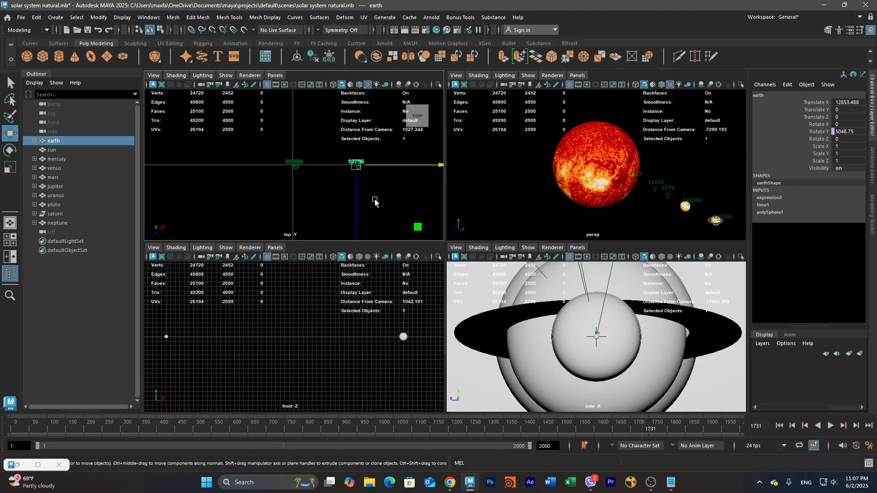
key("ctrl+z")
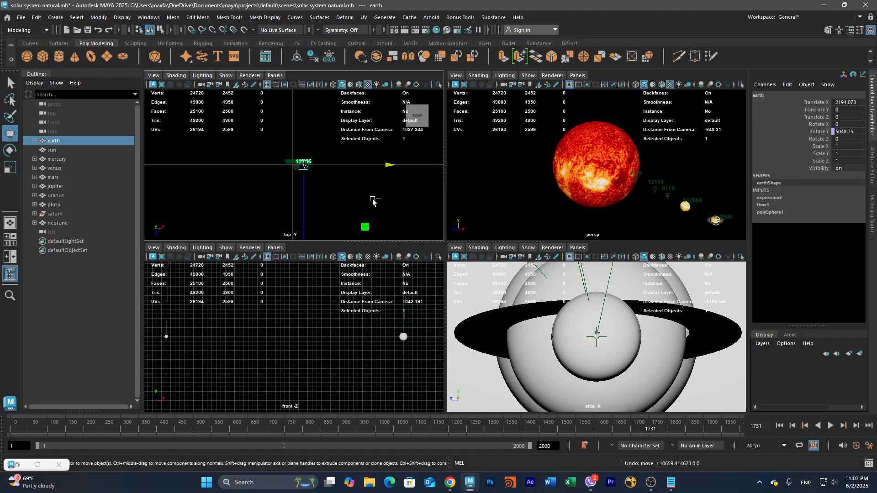
key("ctrl+z")
key("ctrl+z")
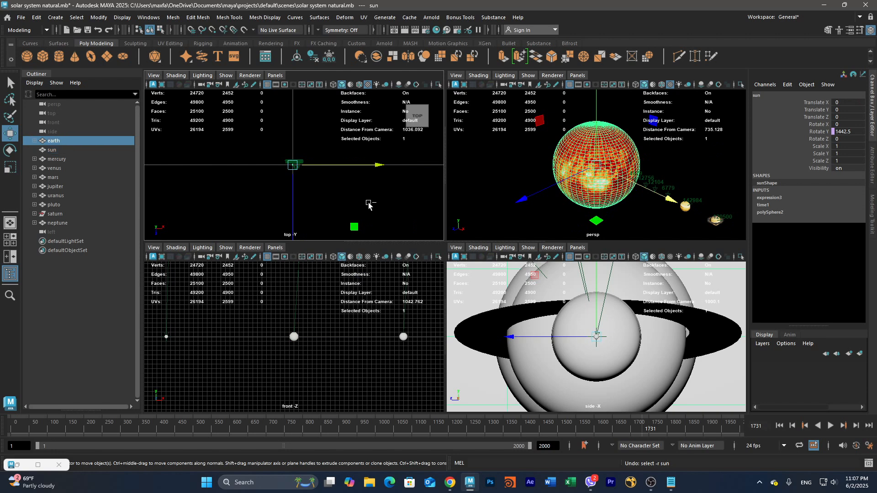
Step: Return to the single perspective view and inspect the sun with the full row of planets out to Pluto
left_click(10, 223)
right_click_drag(433, 258, 371, 257, "alt")
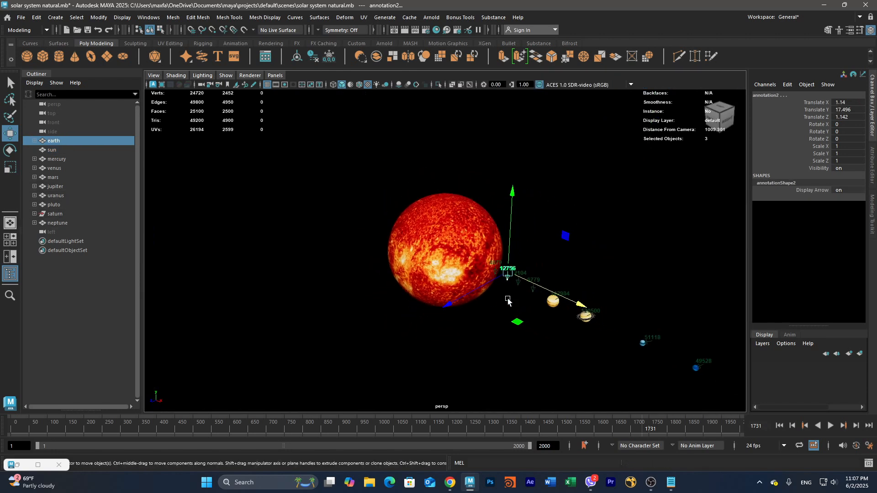
mouse_move(520, 288)
left_mouse_down("alt")
mouse_move(490, 275)
mouse_move(523, 280)
left_mouse_up("alt")
middle_click_drag(533, 300, 431, 243, "alt")
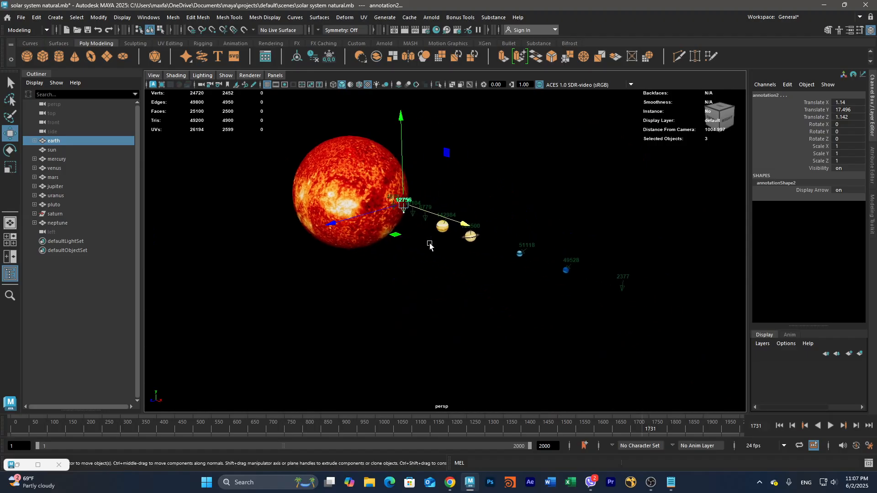
right_click_drag(431, 243, 476, 251, "alt")
middle_click_drag(476, 251, 473, 273, "alt")
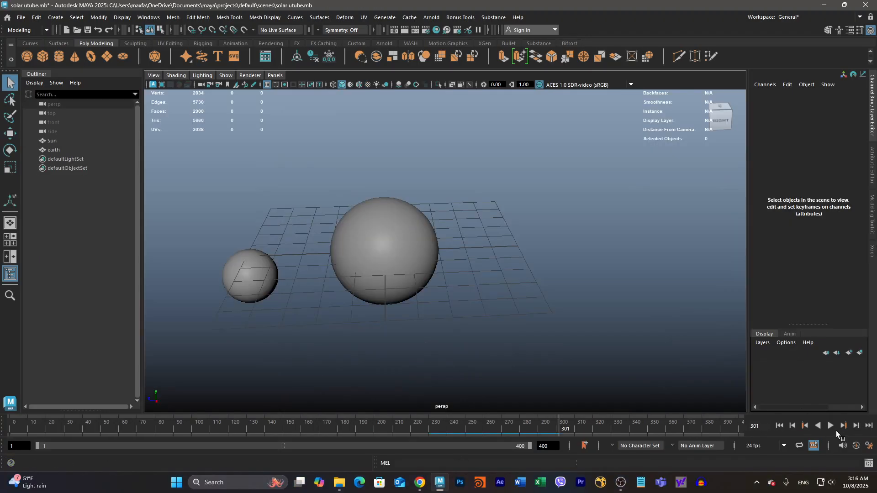
Step: In the solar utube scene, play the orbit animation to frame 335 and set the Sun's Scale X to 70
left_click(830, 426)
left_click(831, 426)
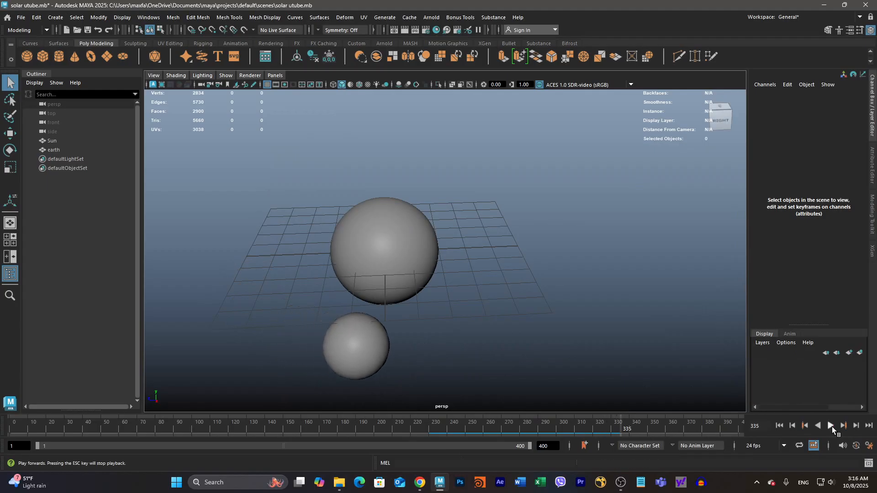
left_click(396, 265)
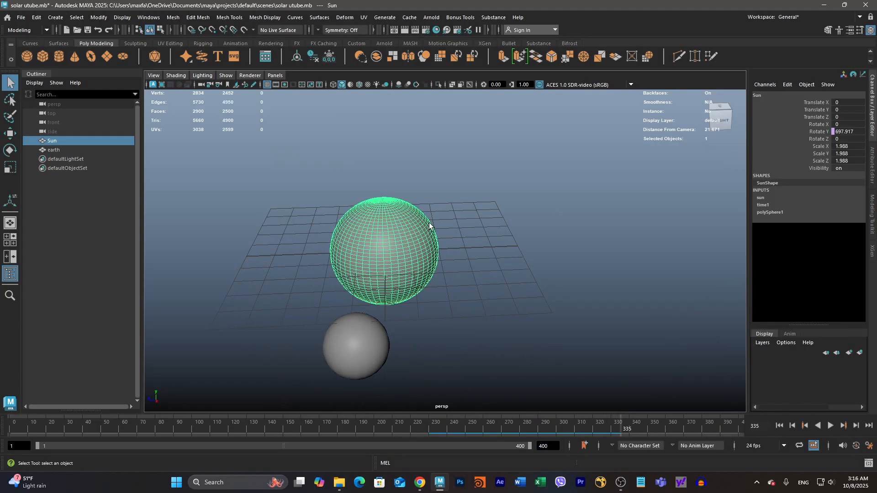
double_click(849, 147)
type("70")
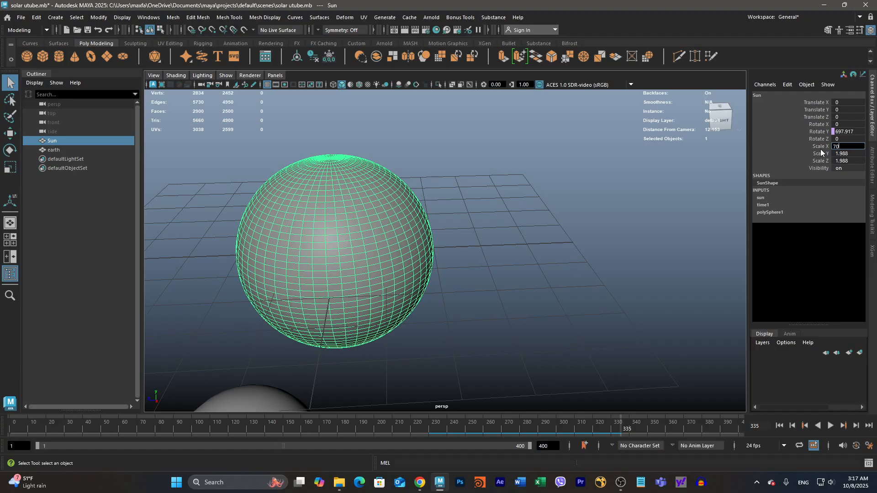
key("Return")
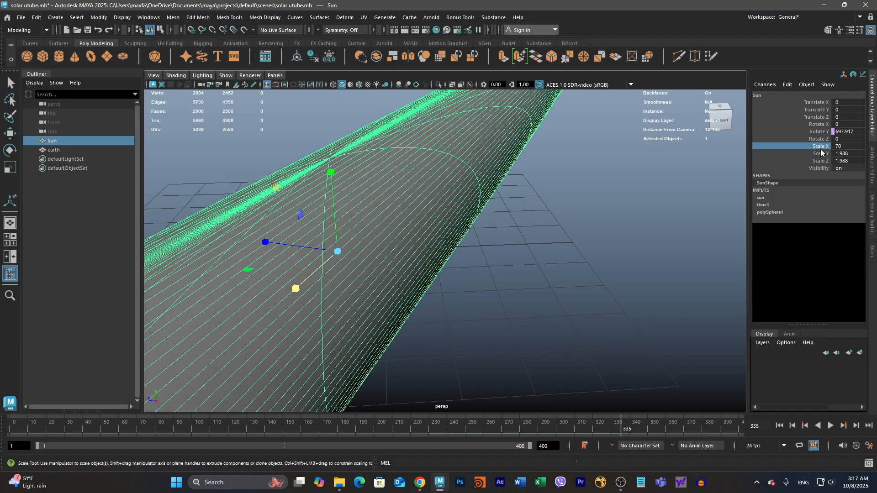
Step: Set the Sun's Scale Y and Scale Z to 70 and frame the whole sphere in the view
left_click(844, 153)
left_click_drag(844, 154, 845, 159)
type("7")
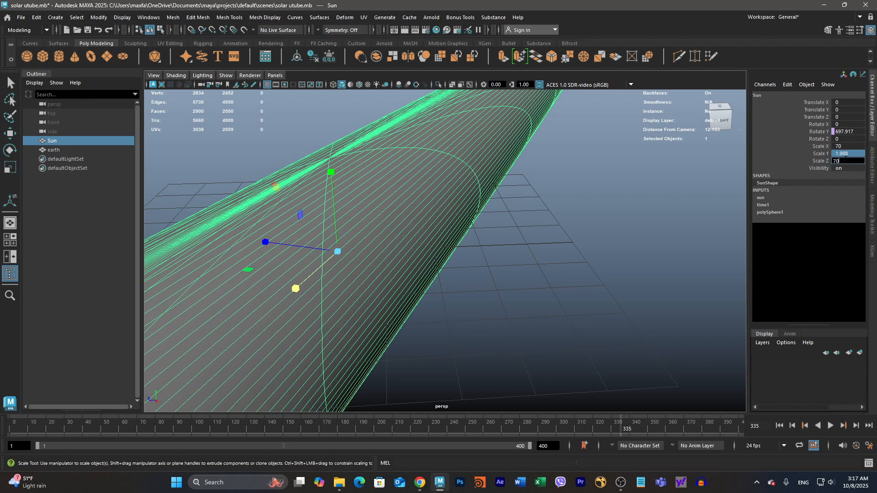
type("0")
key("Return")
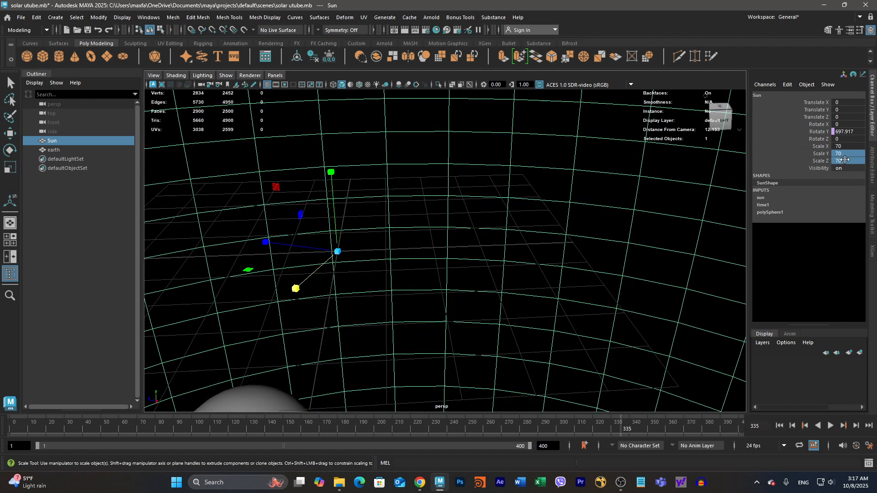
key("f")
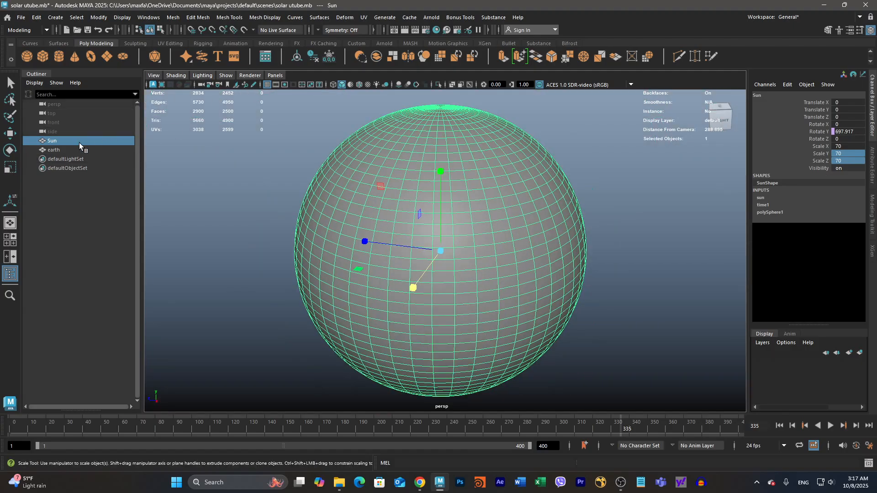
Step: In the earth's translate expression, set the sin(time) and cos(time) multipliers to 20 for both Translate X and Translate Z
left_click(51, 150)
key("q")
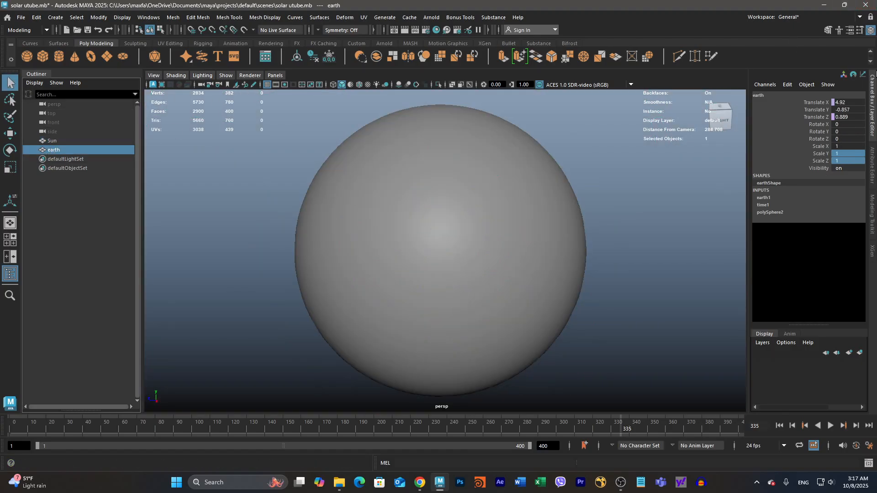
left_click(813, 103)
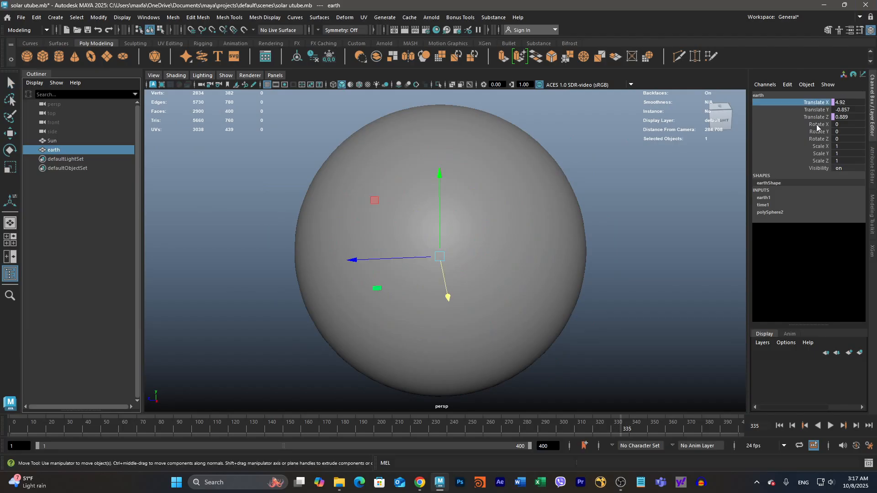
left_click(816, 120)
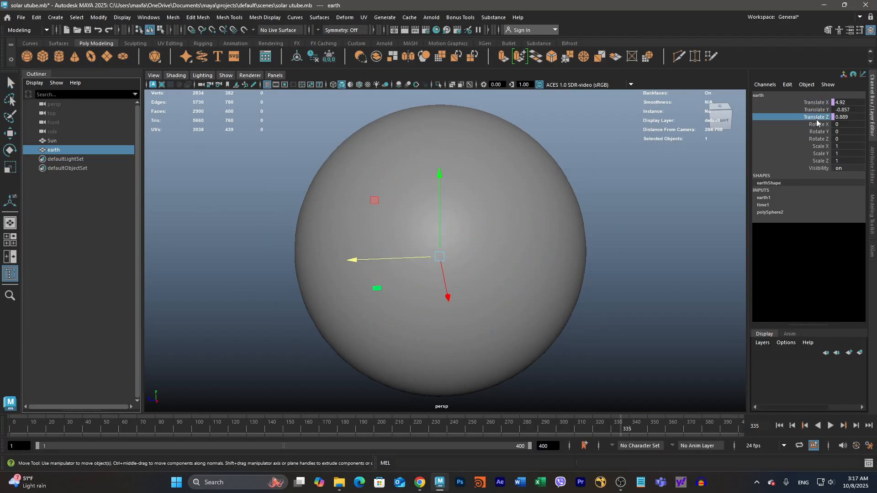
left_click(788, 85)
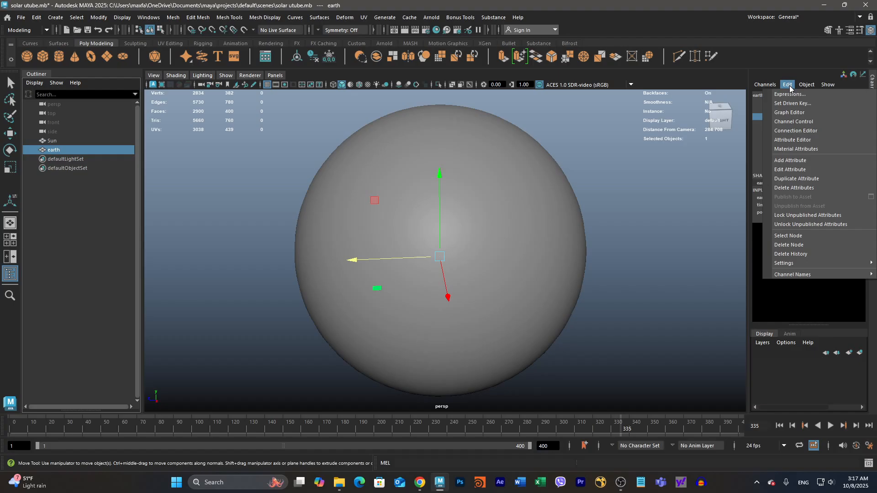
left_click(790, 95)
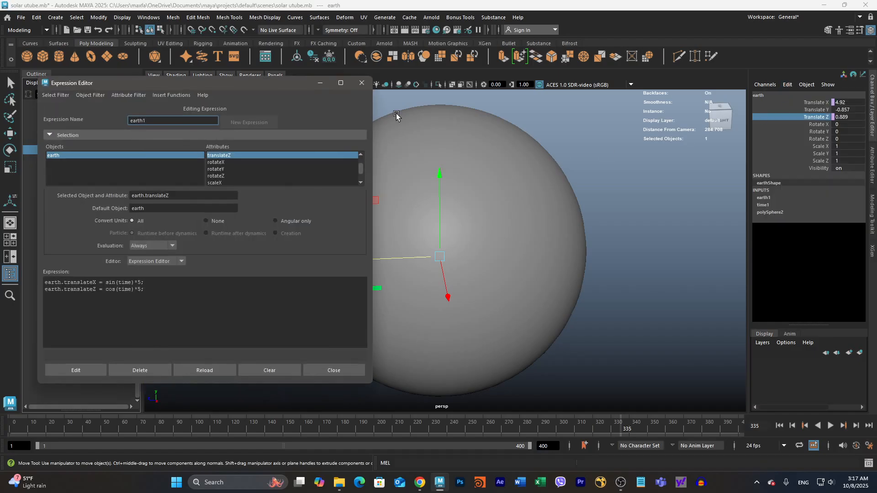
left_click(142, 283)
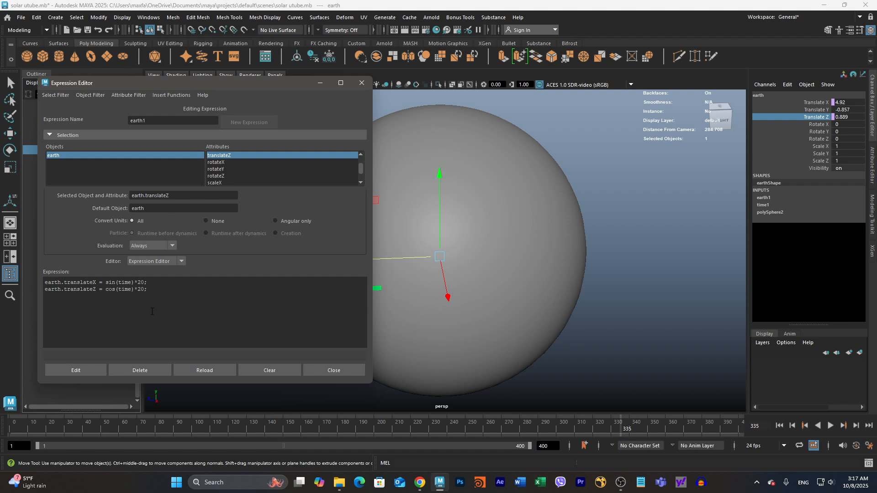
left_click(86, 370)
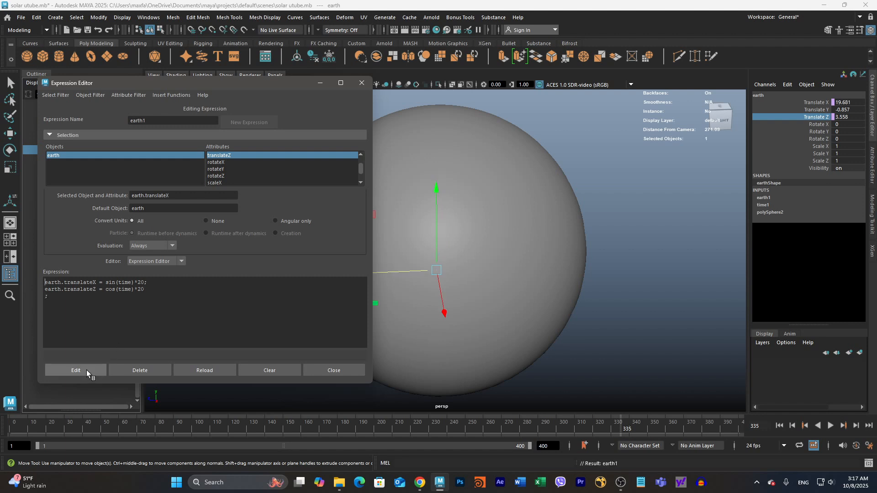
left_click(320, 82)
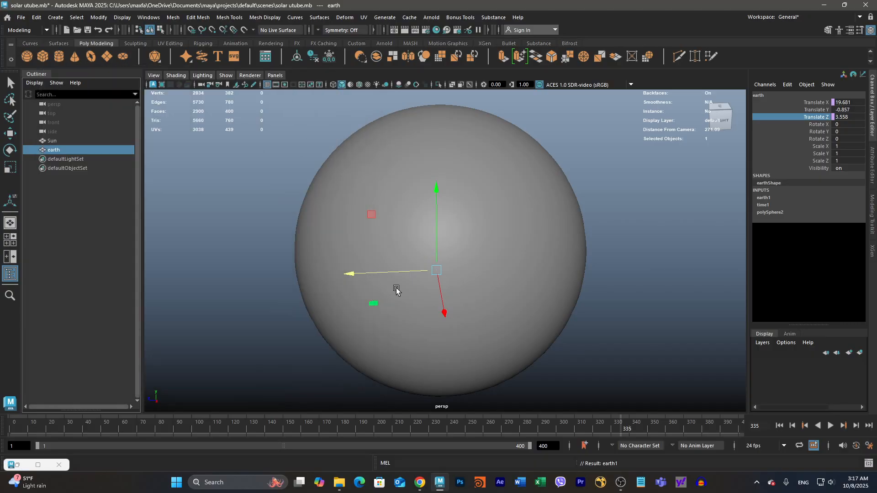
Step: Play the orbit animation and switch the viewport shading to wireframe, stopping playback at frame 314
scroll(397, 290, "down", 5)
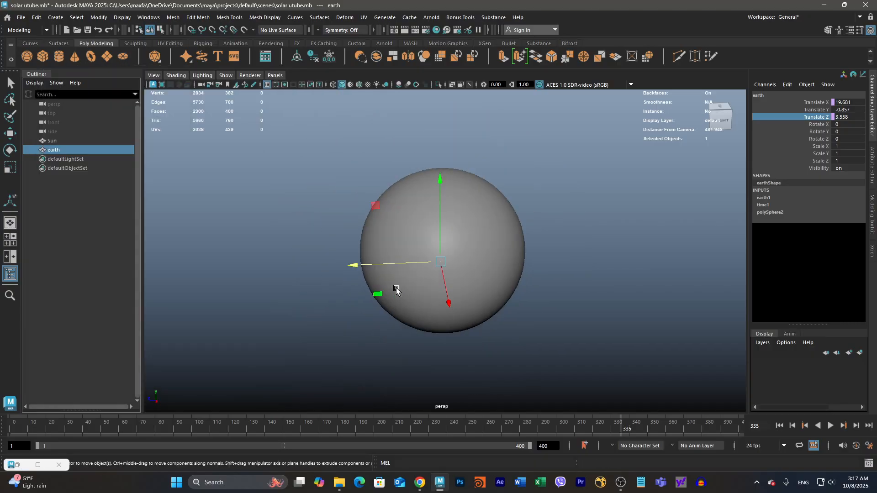
left_click(830, 425)
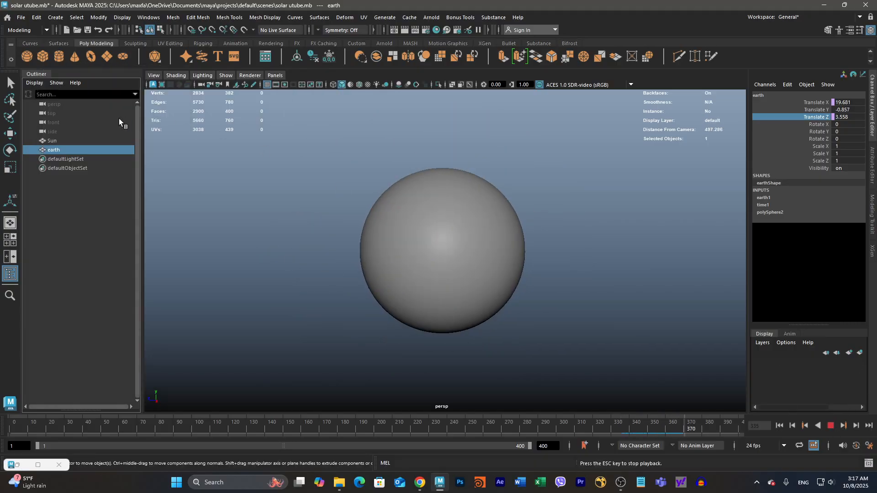
left_click(174, 76)
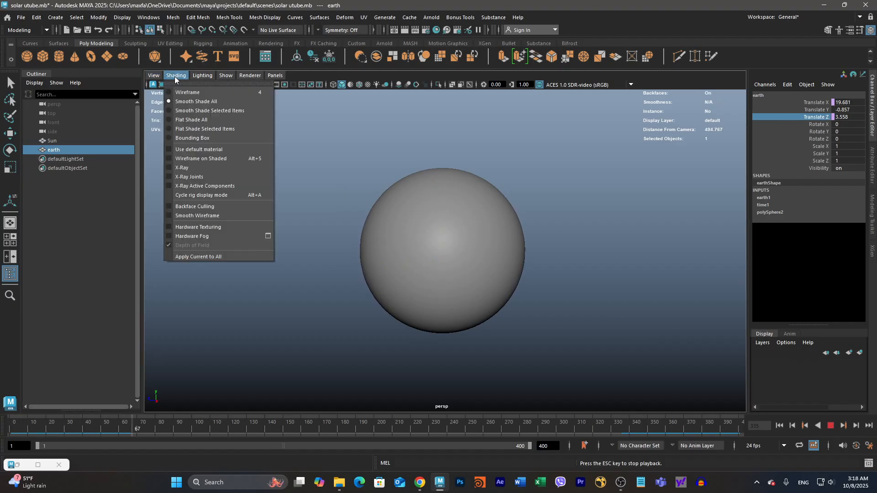
left_click(183, 158)
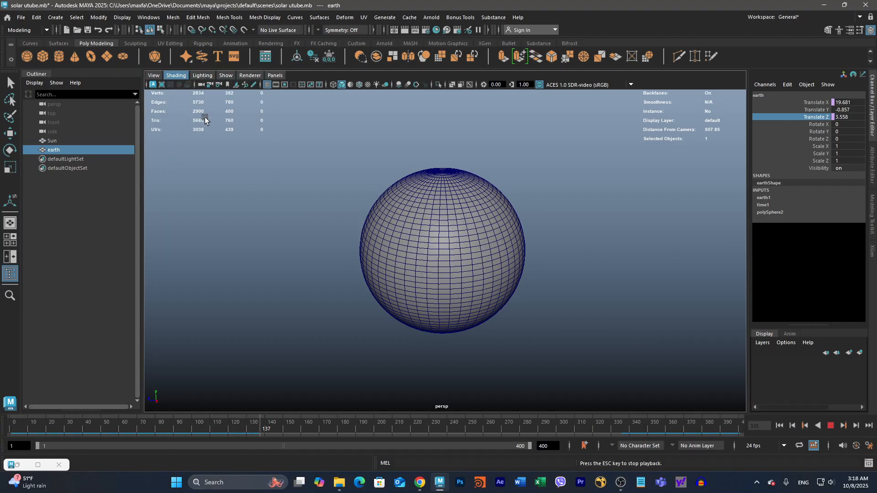
left_click(174, 76)
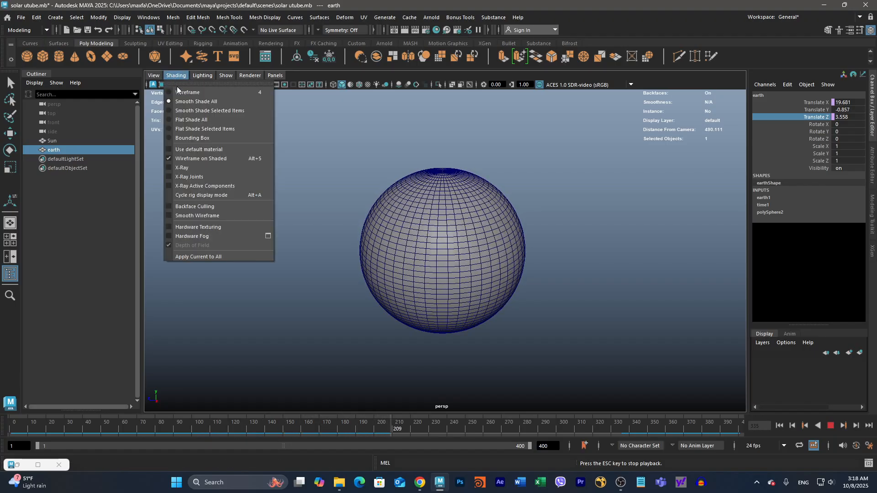
left_click(169, 94)
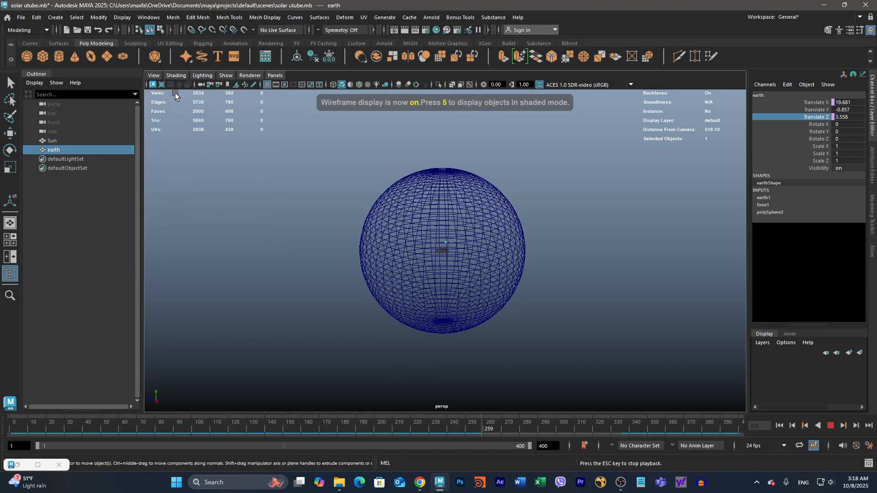
left_click(831, 425)
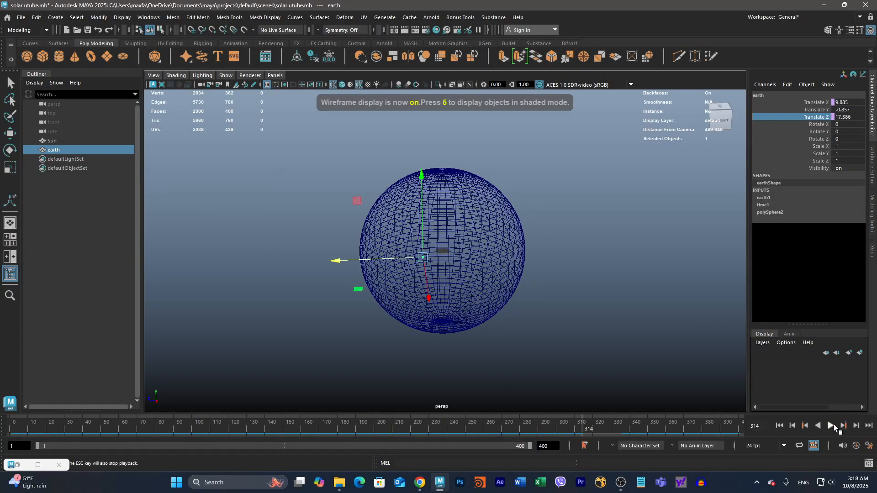
Step: Reopen the earth's translate expression and change both the sin(time) and cos(time) multipliers to 50
left_click(805, 104)
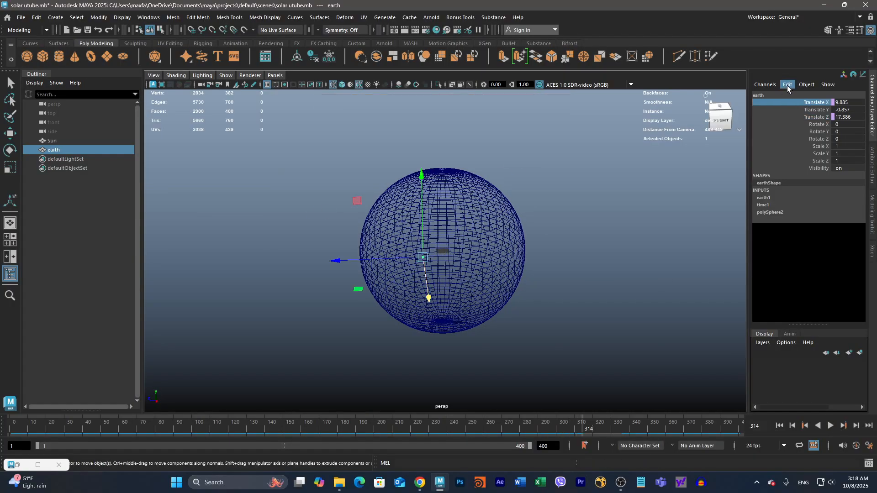
left_click(787, 86)
left_click(789, 94)
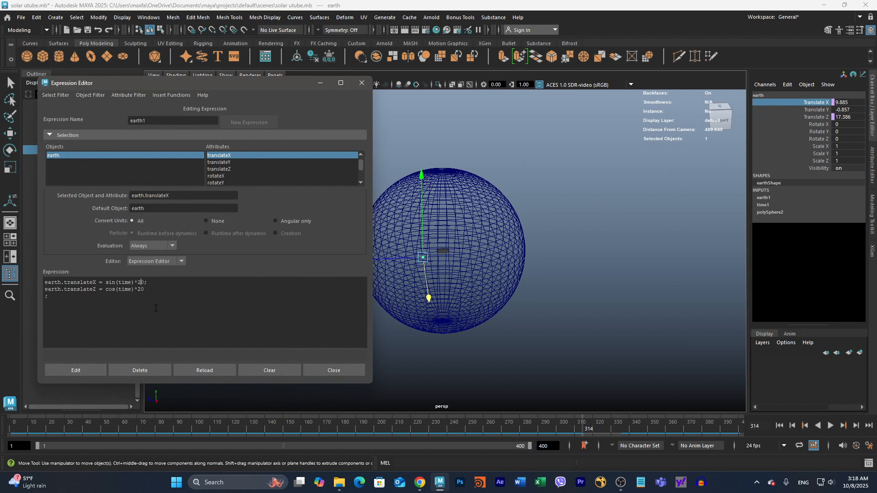
key("BackSpace")
type("5")
key("BackSpace")
left_click(73, 369)
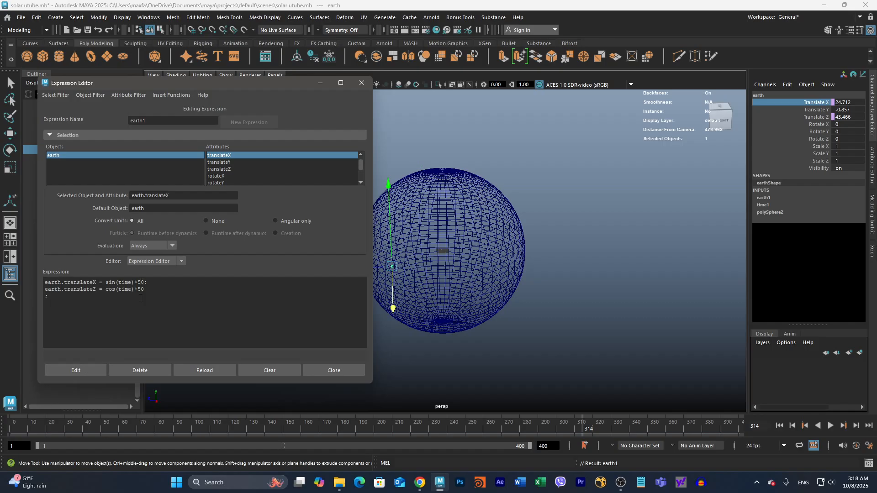
Step: Raise both multipliers in the earth's expression to 200 and move the Expression Editor off the earth
key("BackSpace")
left_click(82, 370)
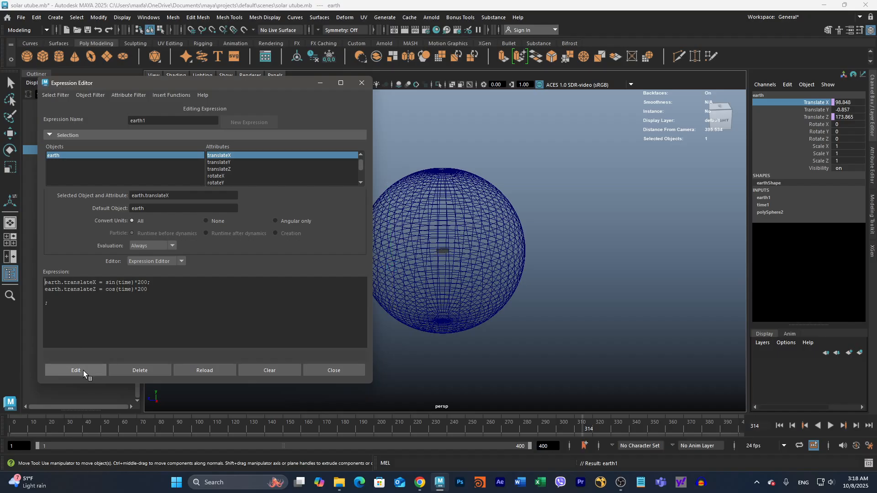
left_click_drag(294, 85, 757, 83)
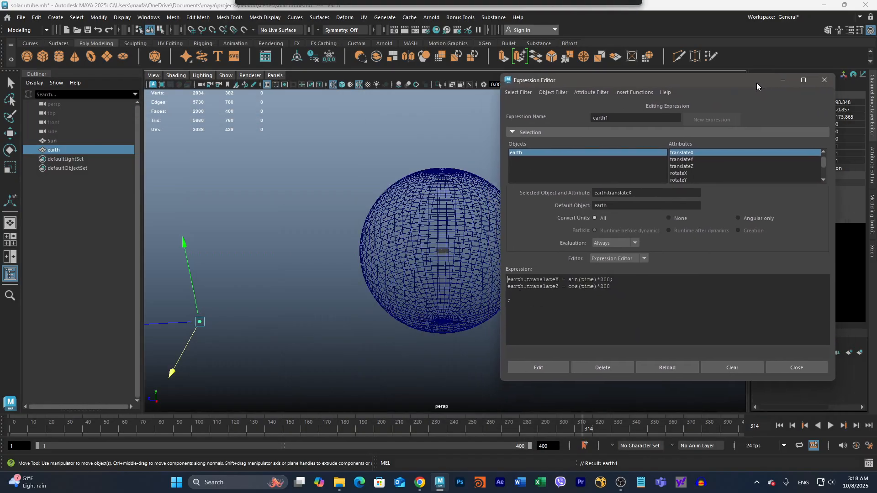
Step: Play the earth's orbit to frame 241, keeping the Expression Editor clear of the spheres and the earth selected
left_click(830, 426)
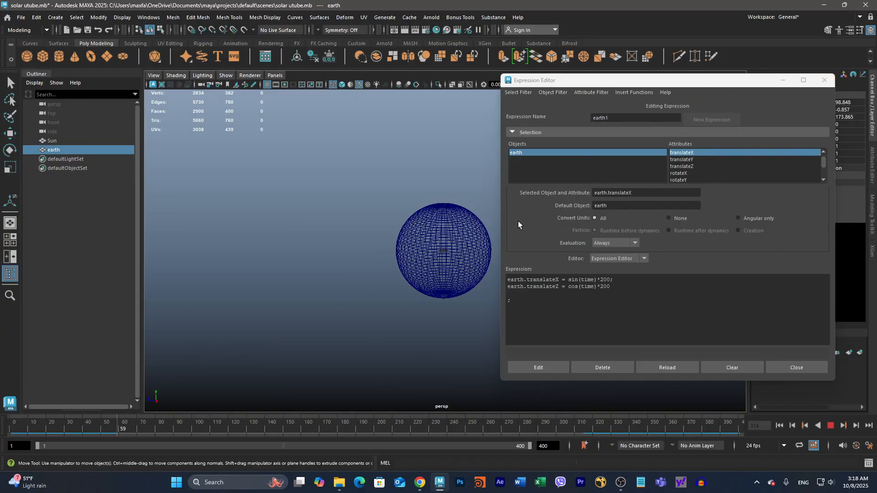
left_click(306, 242)
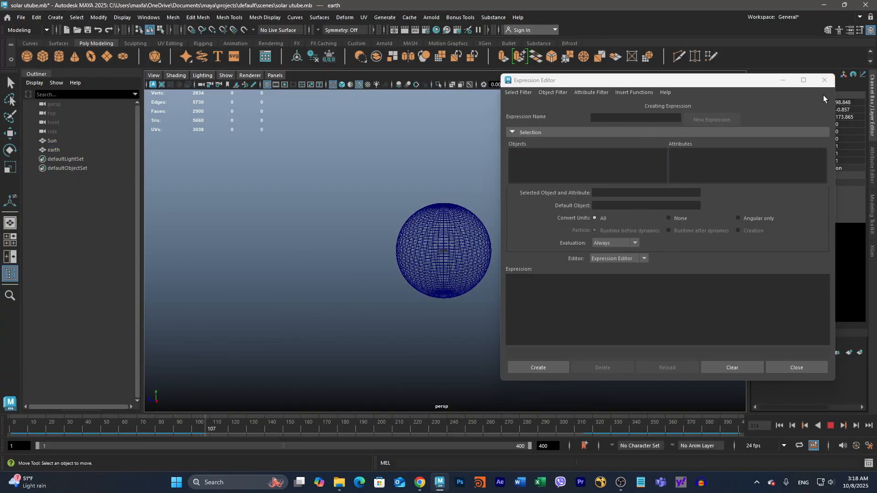
left_click_drag(777, 83, 747, 103)
left_click_drag(631, 100, 243, 353)
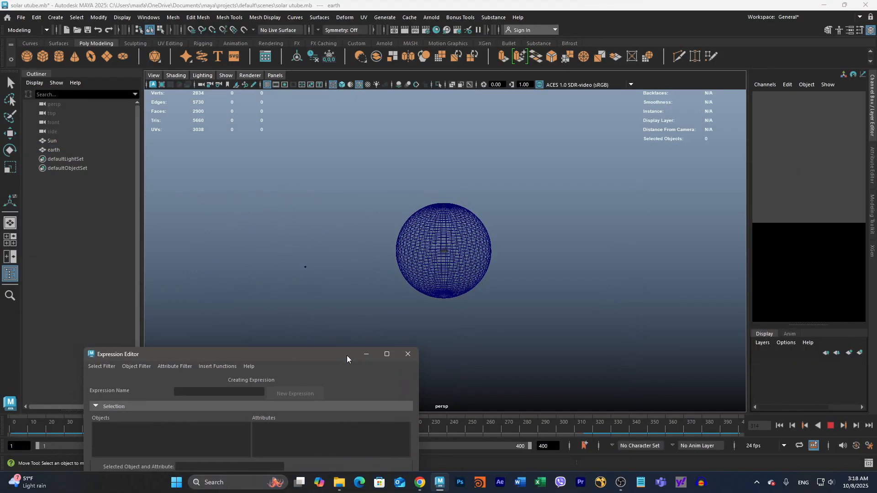
left_click(54, 148)
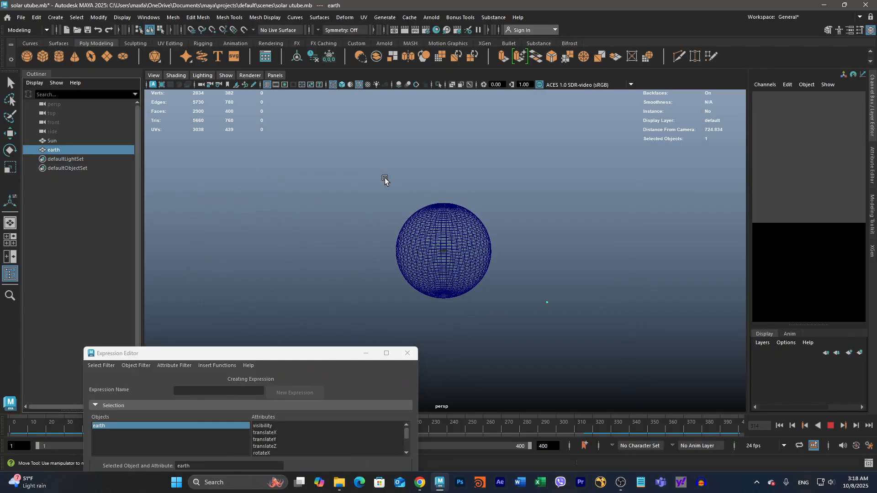
left_click(829, 425)
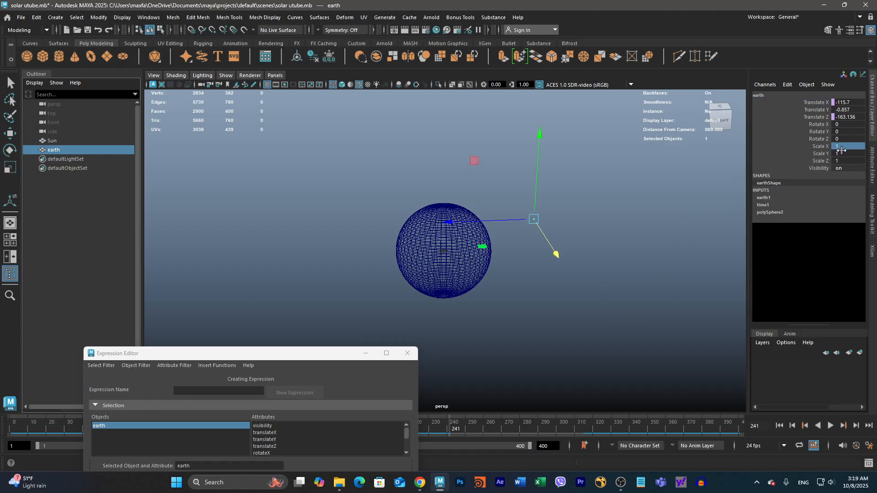
Step: Set the earth's Scale X, Y and Z to 9, clear the selection, and play the orbit animation
left_click_drag(840, 146, 840, 161)
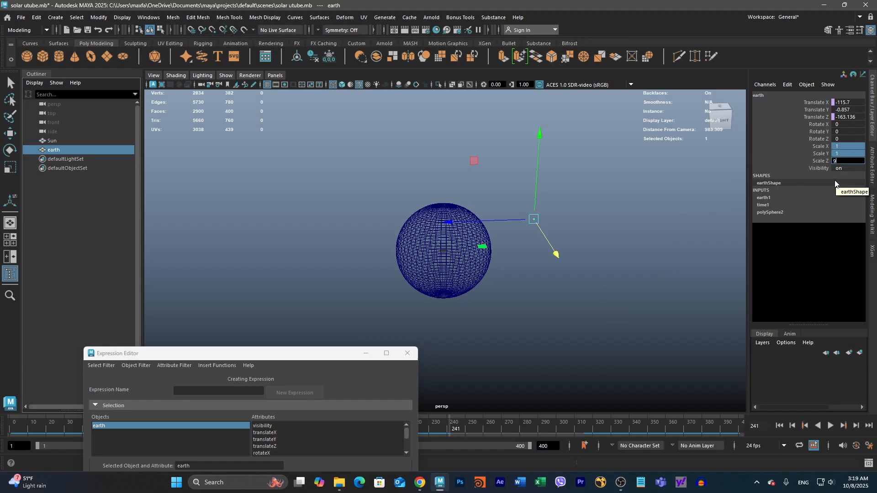
key("Return")
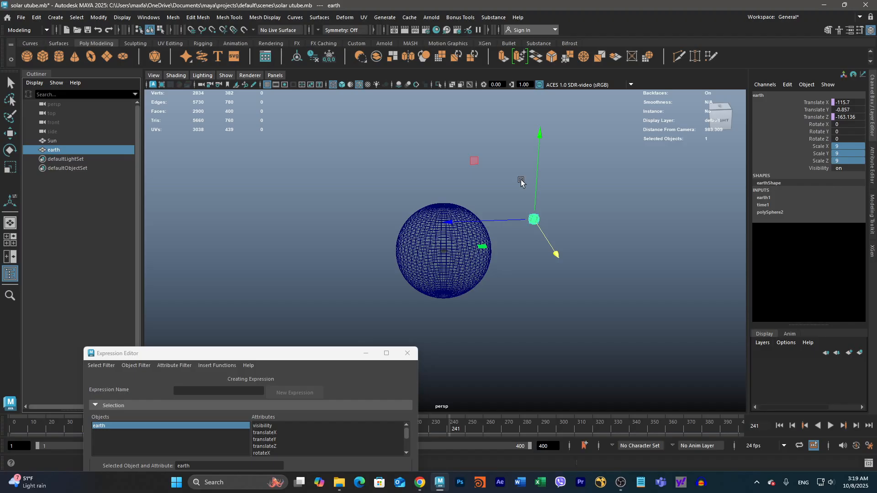
key("q")
left_click(625, 319)
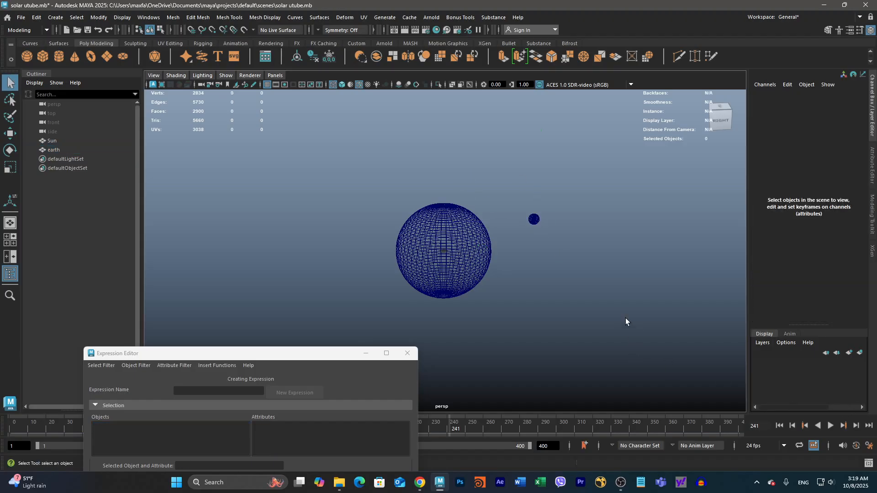
left_click(831, 426)
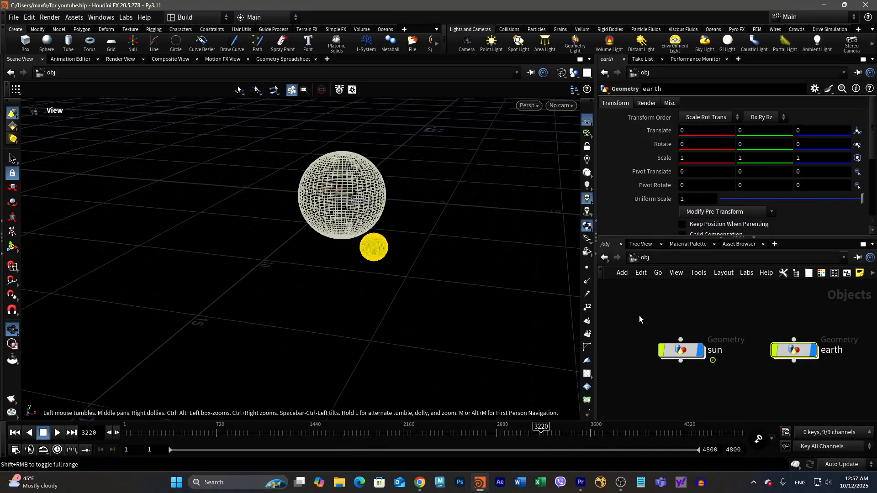
Step: In Houdini's for youtube scene, set the sun geometry's Uniform Scale to 70 and view the enlarged sphere
mouse_move(650, 332)
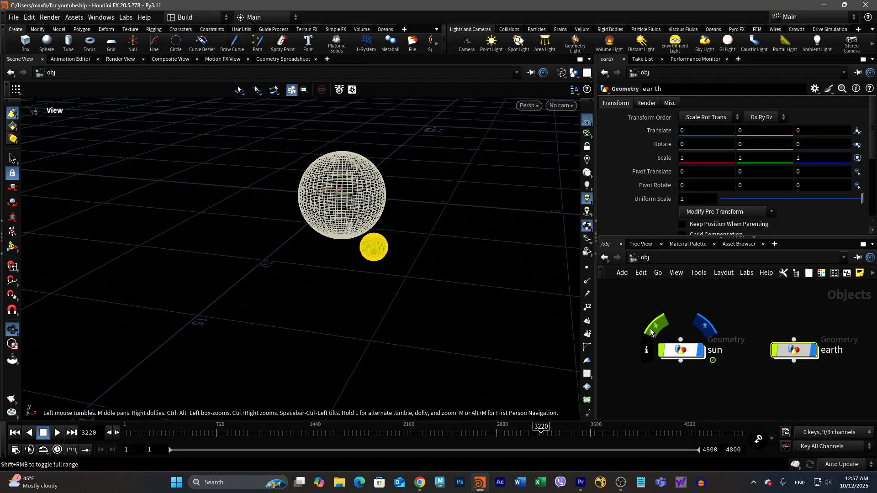
left_click(680, 350)
left_click(799, 351)
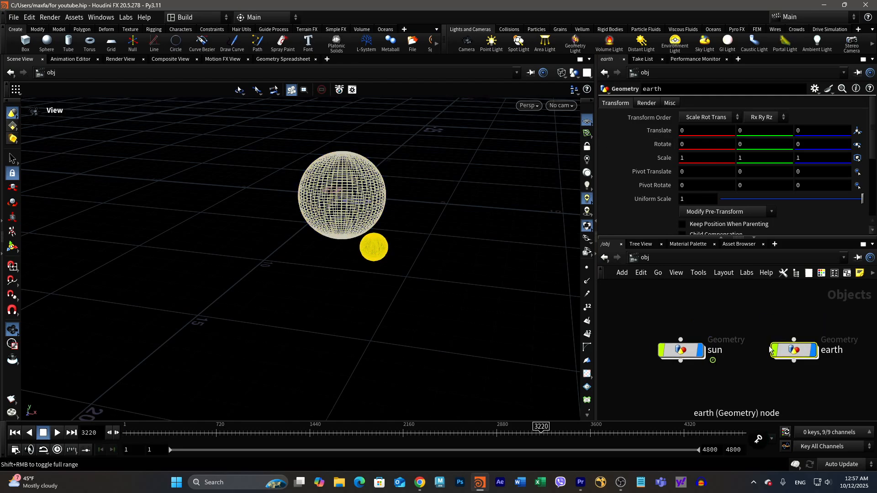
mouse_move(796, 355)
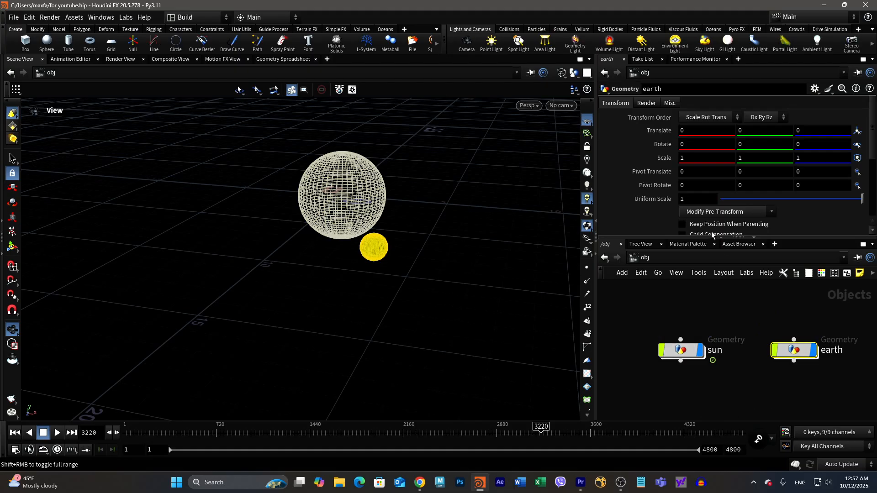
left_click(680, 350)
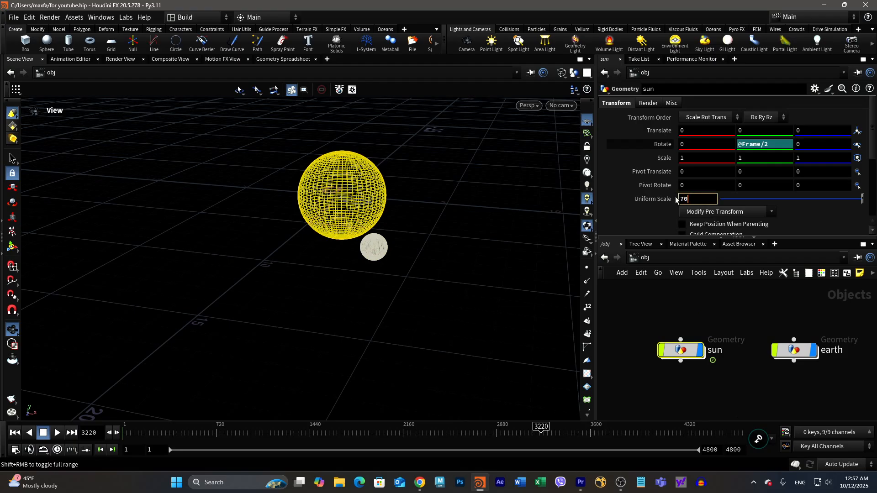
type("70")
key("Return")
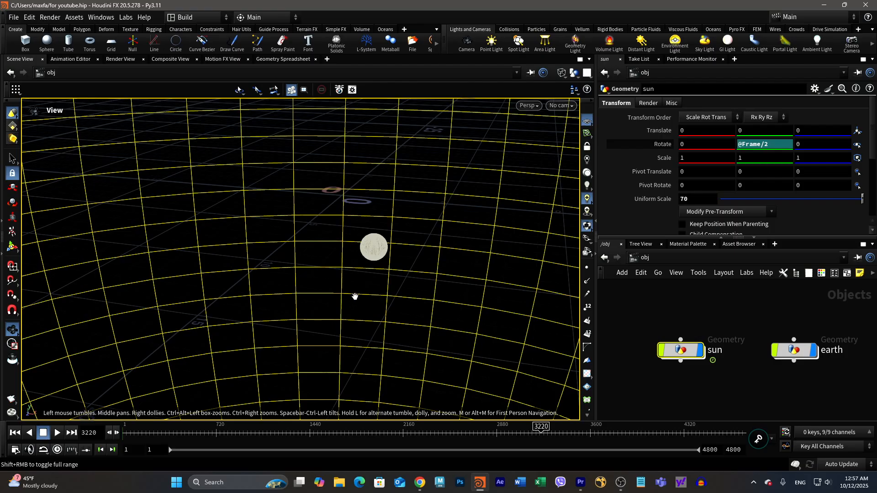
scroll(355, 297, "down", 10)
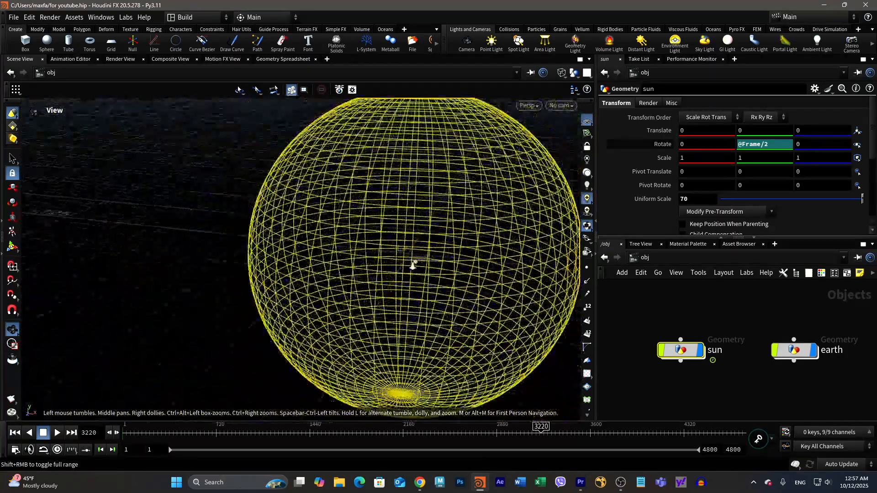
Step: Set the earth geometry's Uniform Scale to 9
right_click_drag(413, 265, 384, 269)
middle_click_drag(420, 256, 346, 254)
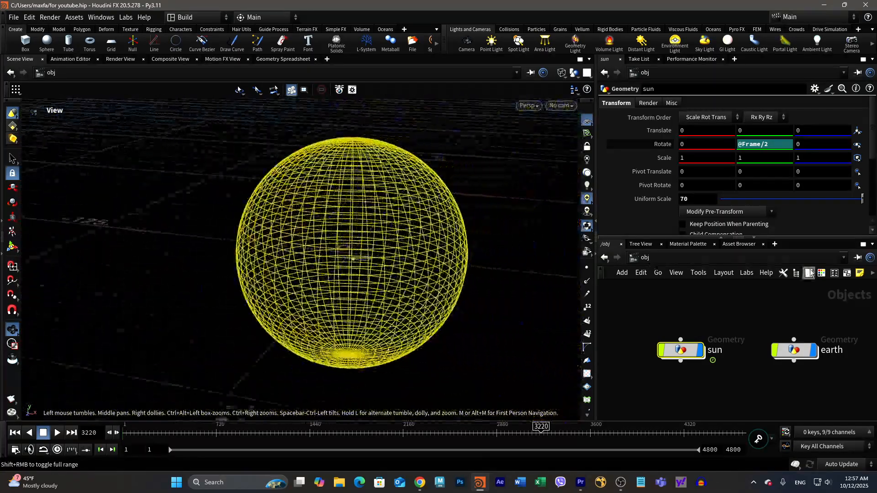
left_click(793, 350)
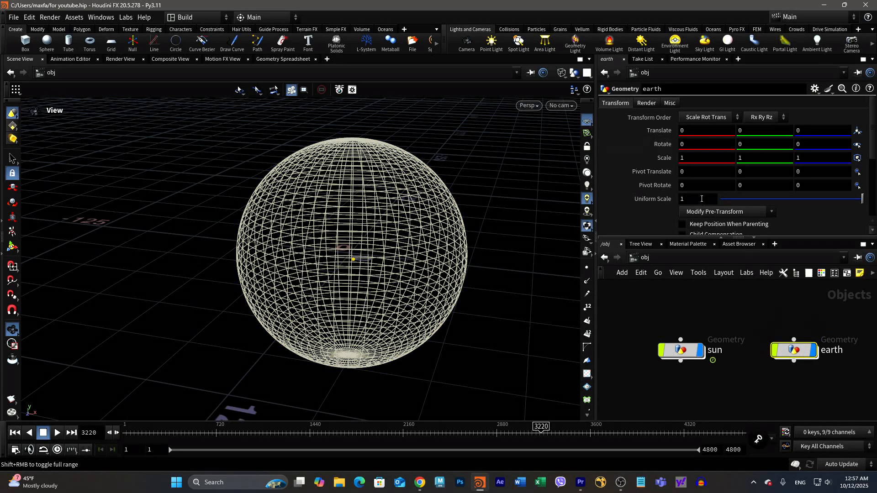
left_click_drag(701, 198, 660, 201)
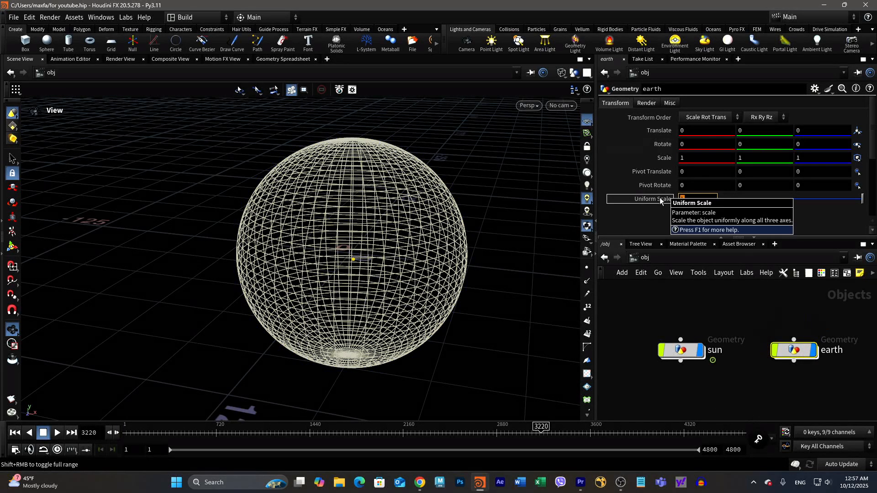
key("Return")
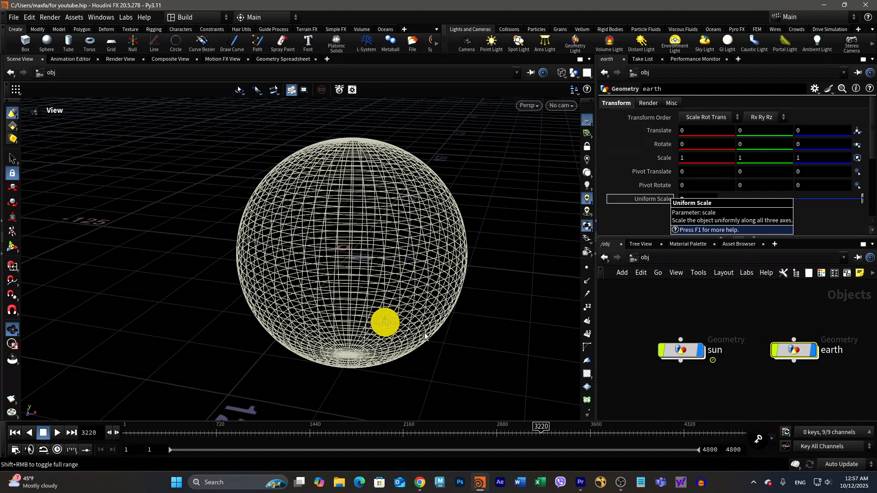
Step: Play the animation to check the enlarged earth's orbit around the sun, stopping at frame 3676
left_click_drag(422, 336, 293, 393)
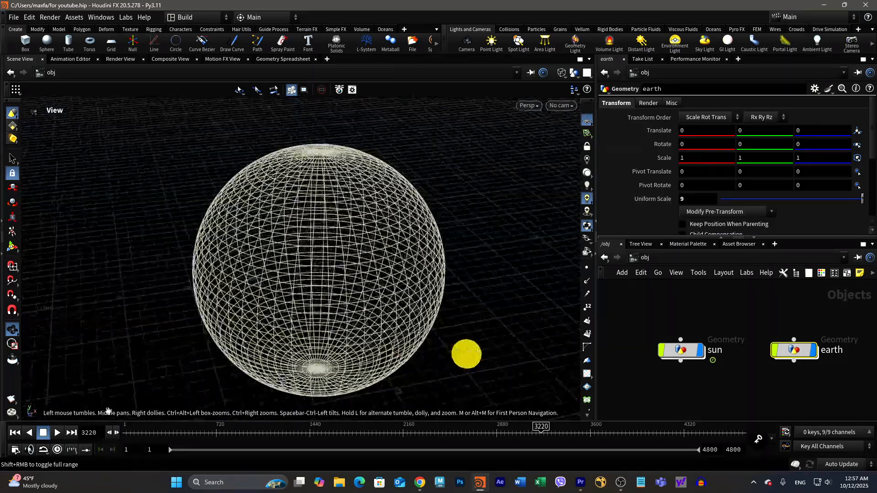
left_click(58, 433)
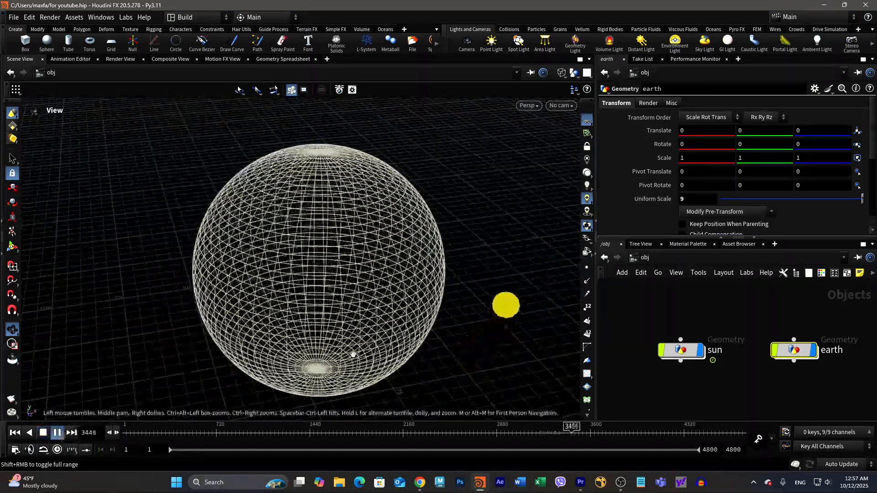
left_click(52, 434)
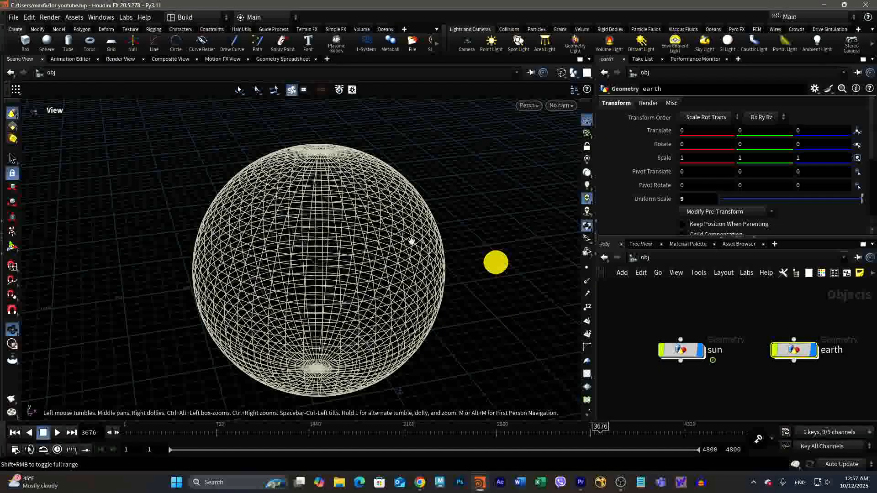
Step: Inside the earth geometry, set the sin and cos multipliers in the earth_rotation wrangle's VEXpression to 20
mouse_move(796, 355)
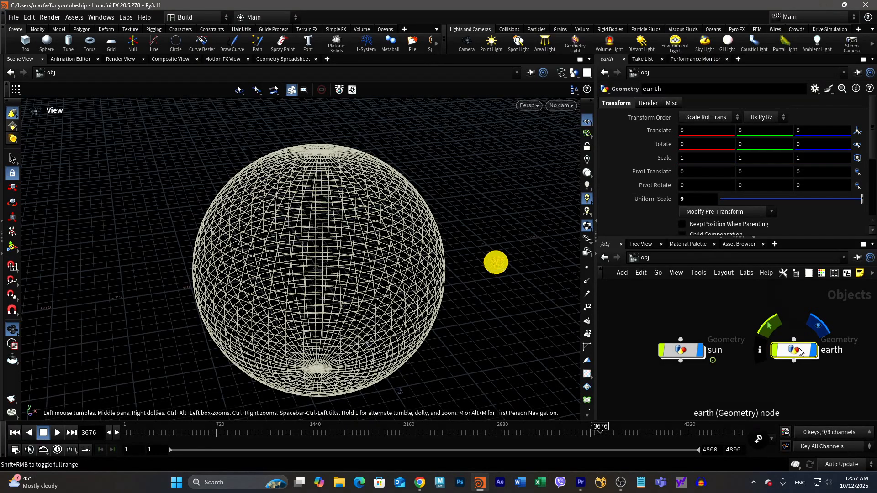
double_click(800, 351)
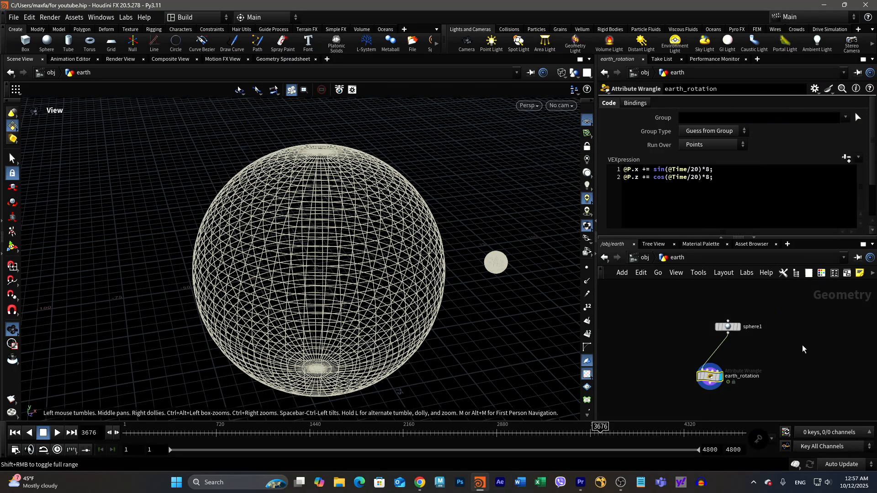
scroll(752, 369, "up", 3)
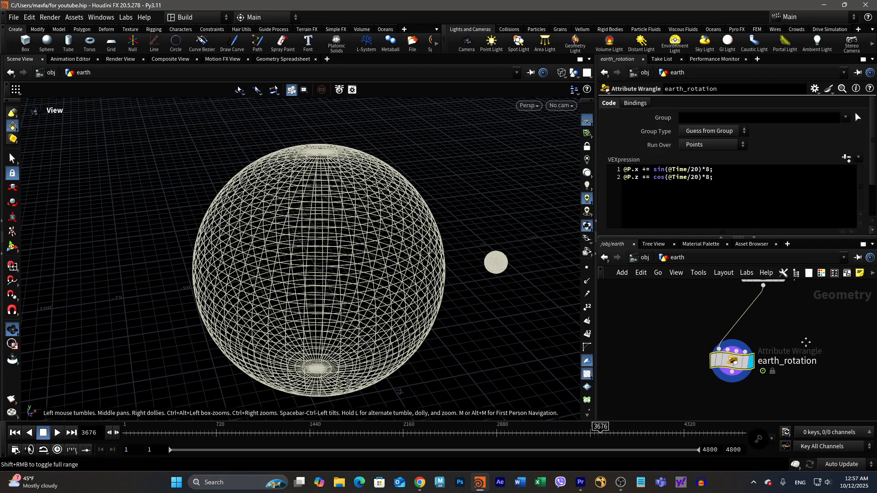
mouse_move(715, 365)
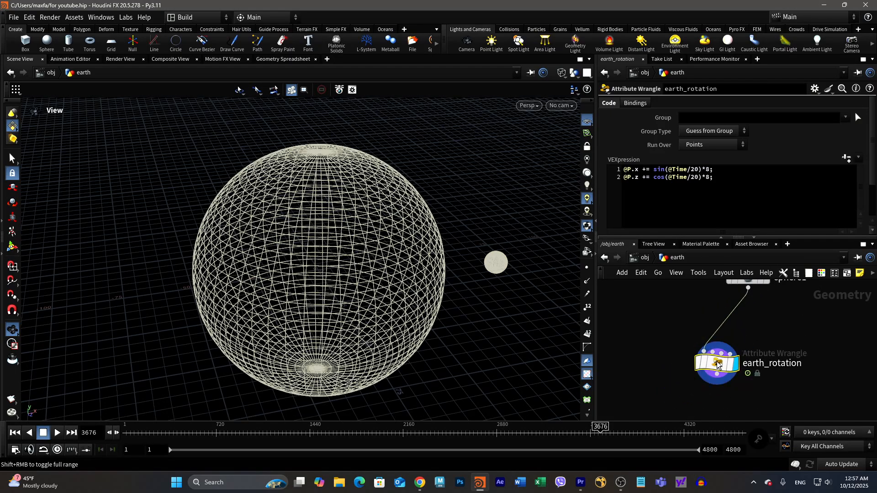
left_click(708, 169)
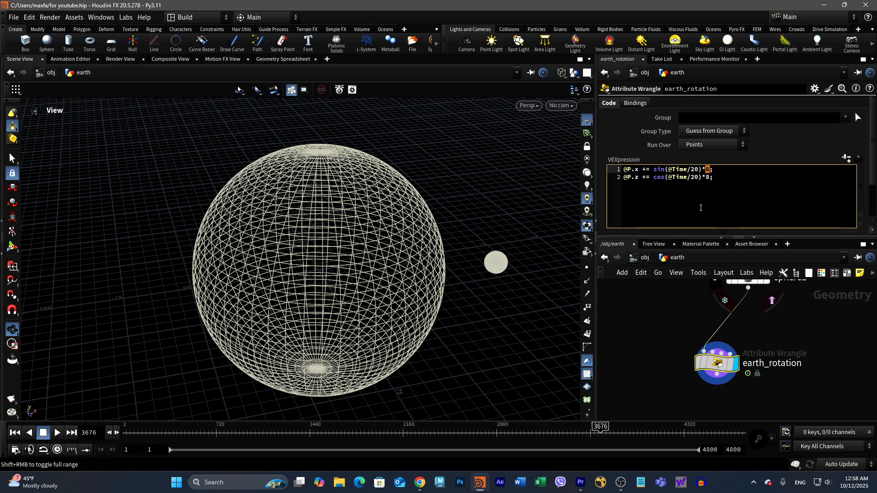
type("20")
double_click(707, 178)
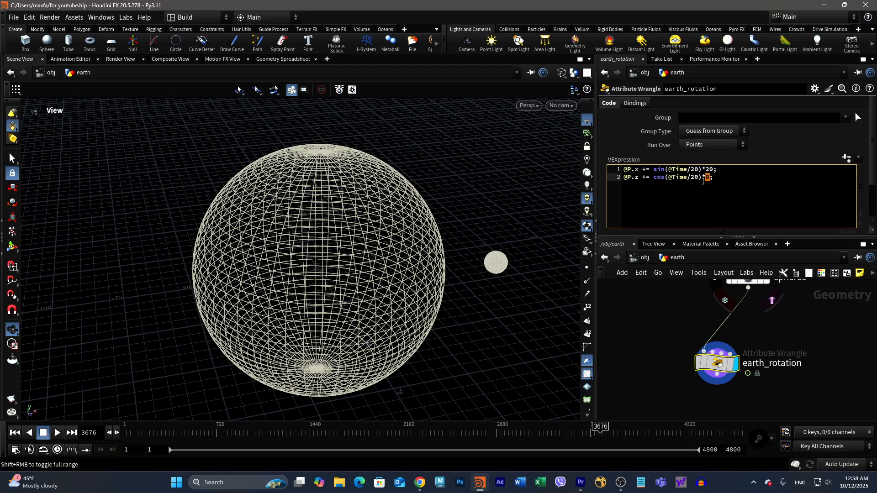
type("20")
key("Return")
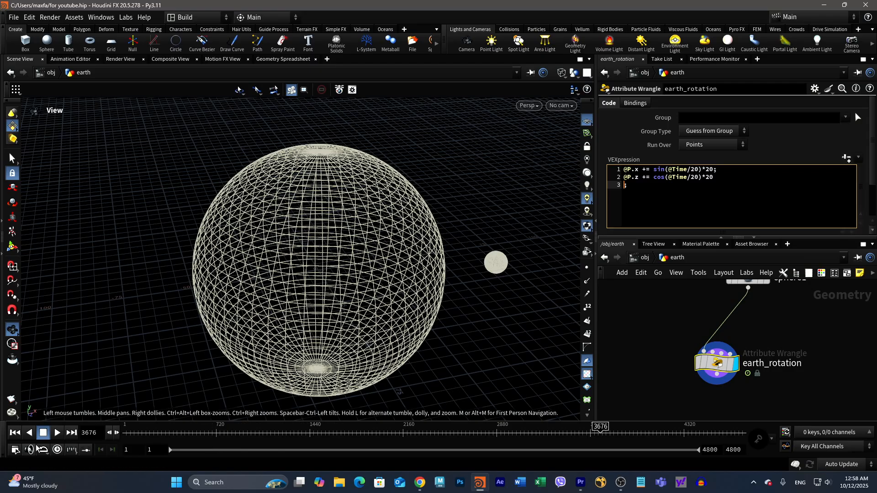
Step: Play the animation and examine the earth's widened orbit around the sun from above and farther away
left_click(57, 432)
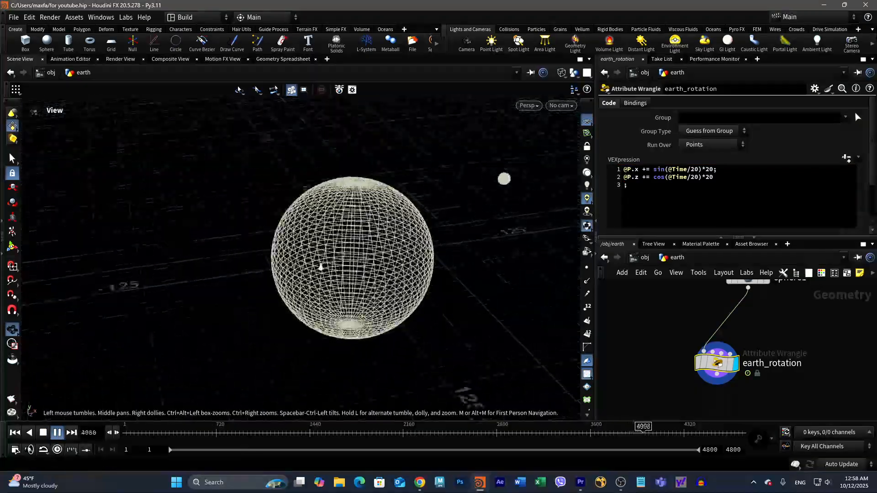
right_click_drag(321, 267, 358, 254)
left_click_drag(358, 254, 366, 278)
middle_click_drag(429, 217, 439, 249)
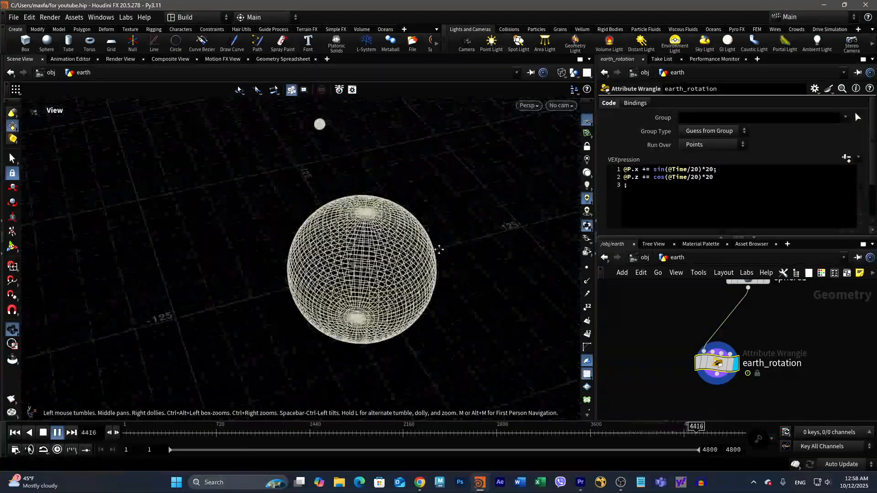
right_click_drag(439, 249, 289, 306)
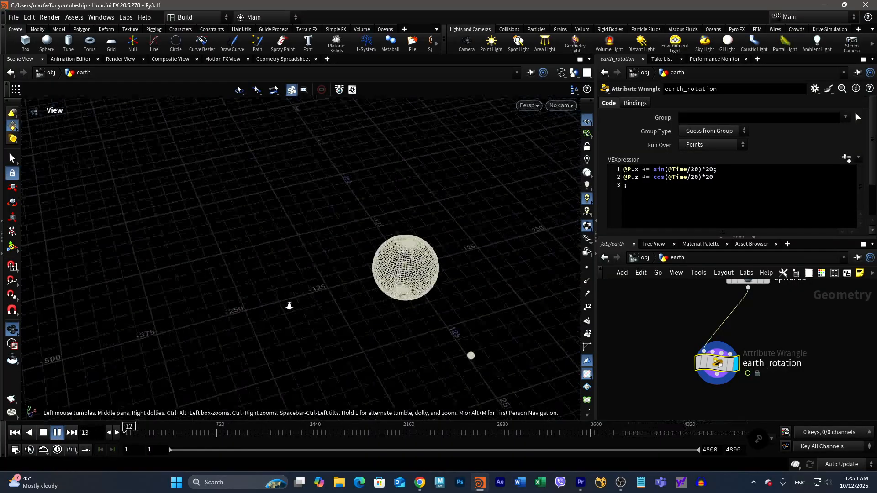
Step: Try a much wider orbit by raising both multipliers in the earth_rotation expression to 200
left_click(714, 170)
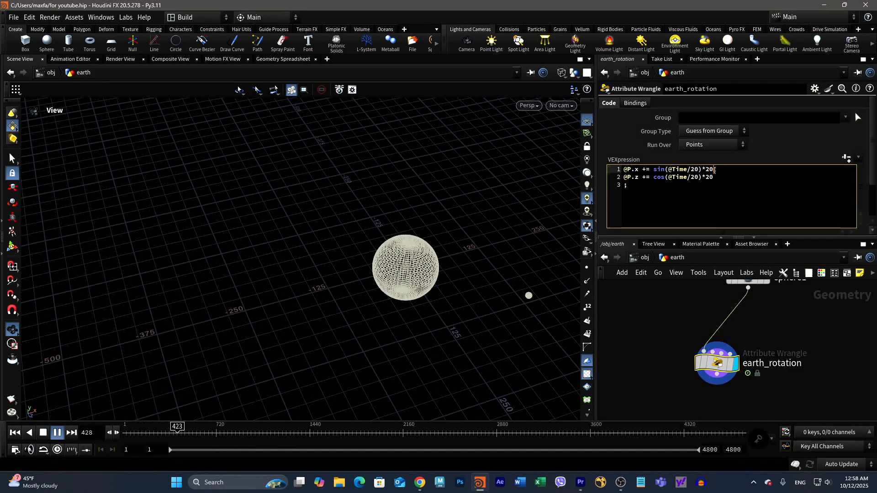
type("0;")
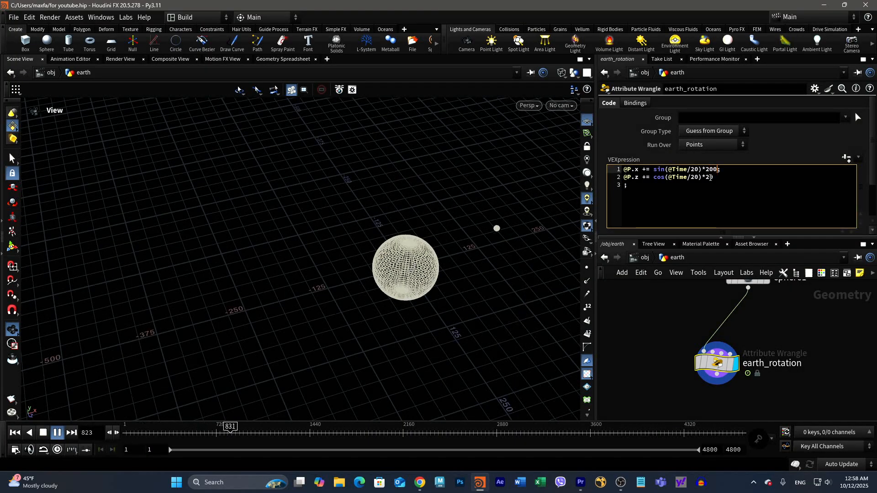
left_click(710, 177)
type("00")
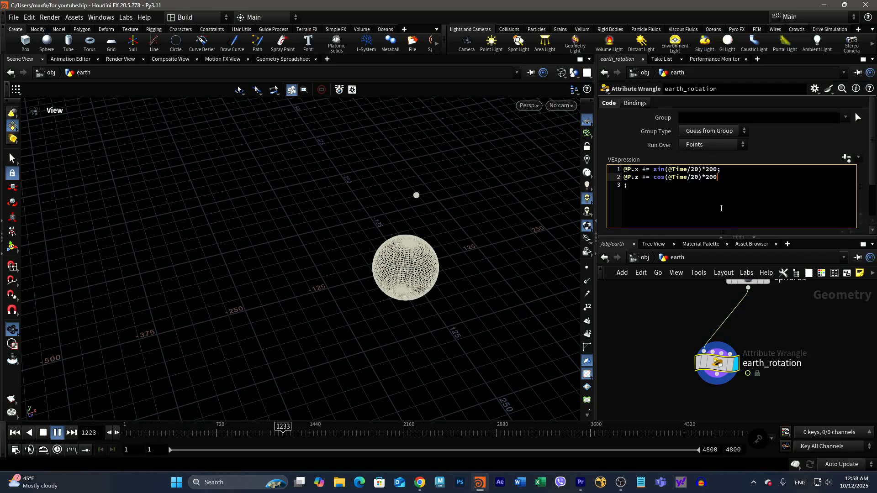
Step: Restart playback and examine the earth's much wider path around the sun from far away
left_click(44, 432)
left_click(60, 432)
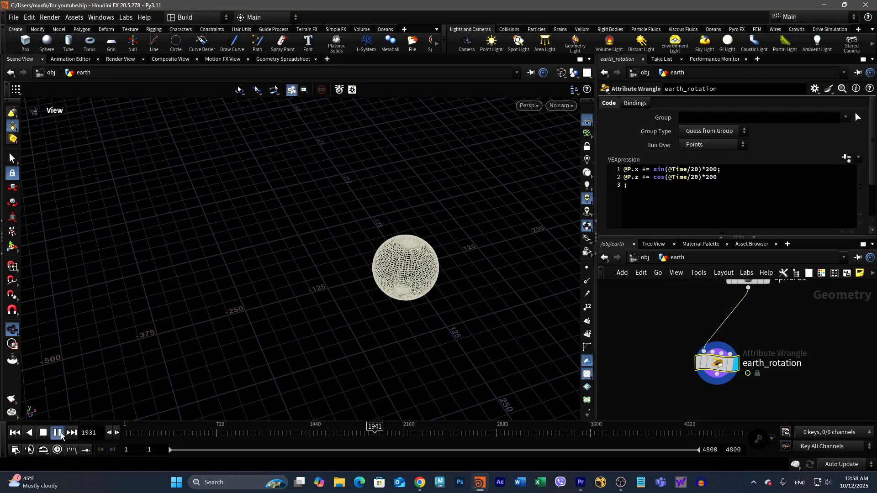
right_click_drag(465, 230, 194, 285)
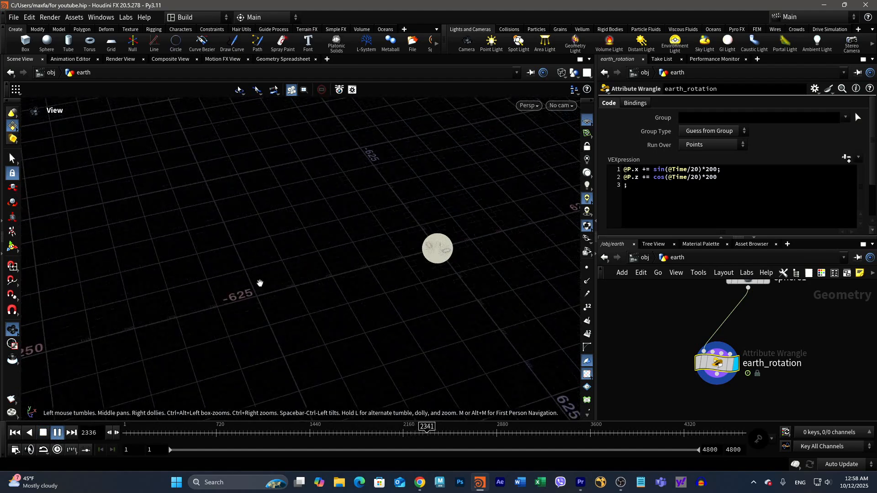
right_click_drag(260, 284, 132, 308)
right_click_drag(475, 288, 89, 296)
right_click_drag(413, 282, 114, 307)
right_click_drag(507, 293, 292, 295)
right_click_drag(474, 288, 245, 295)
right_click_drag(445, 293, 253, 298)
right_click_drag(441, 275, 383, 288)
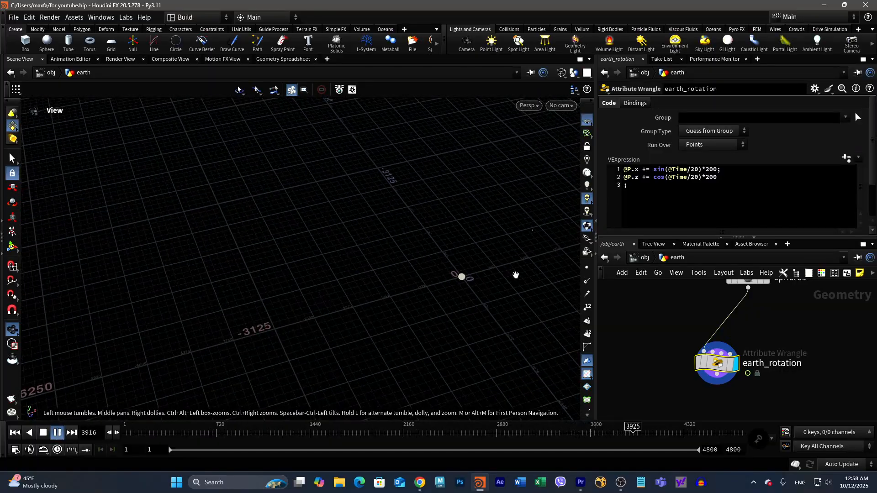
middle_click_drag(515, 275, 407, 266)
right_click_drag(364, 263, 439, 274)
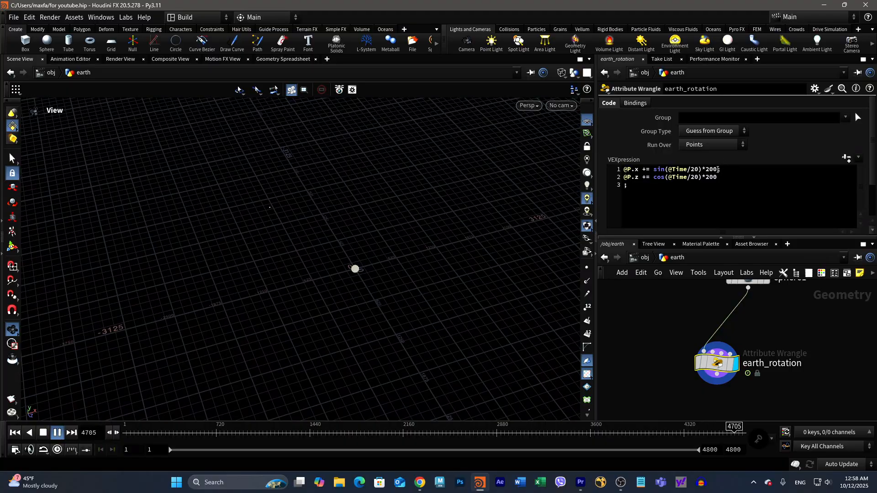
Step: Return both multipliers in the earth_rotation expression to 20
left_click(718, 169)
type(";")
key("BackSpace")
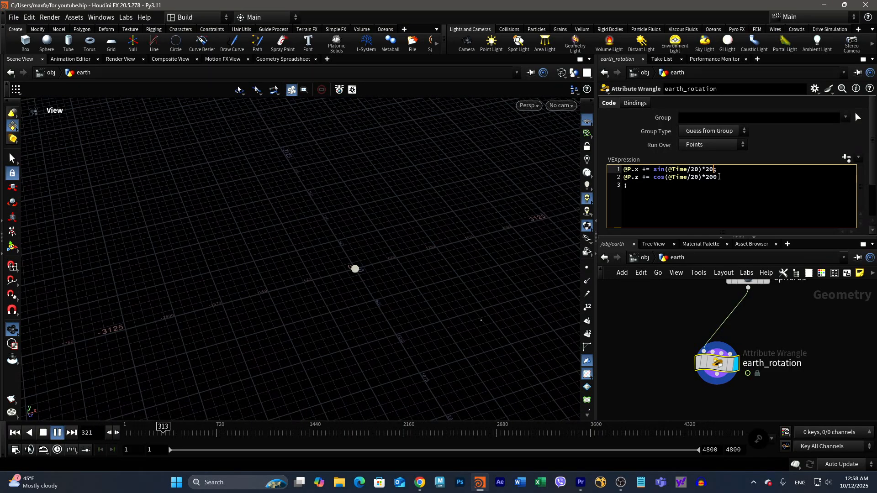
left_click(718, 177)
key("BackSpace")
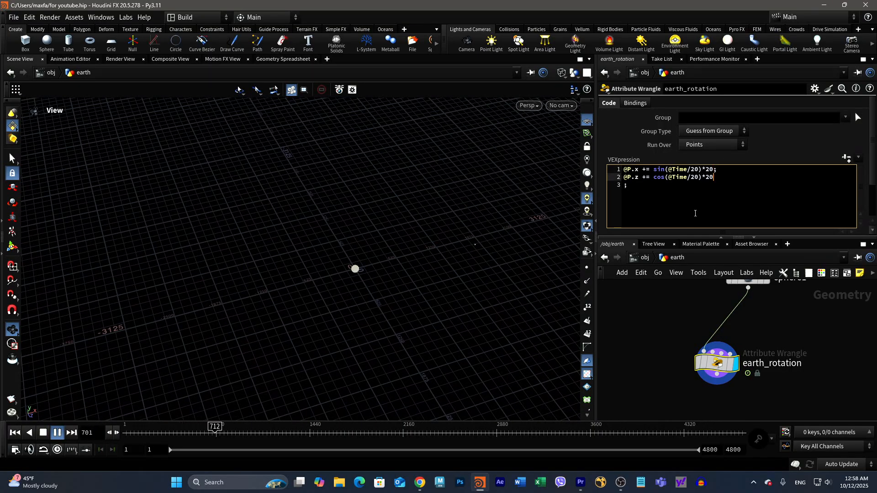
Step: Restart playback to check the earth's orbit with the reduced multipliers
left_click(58, 433)
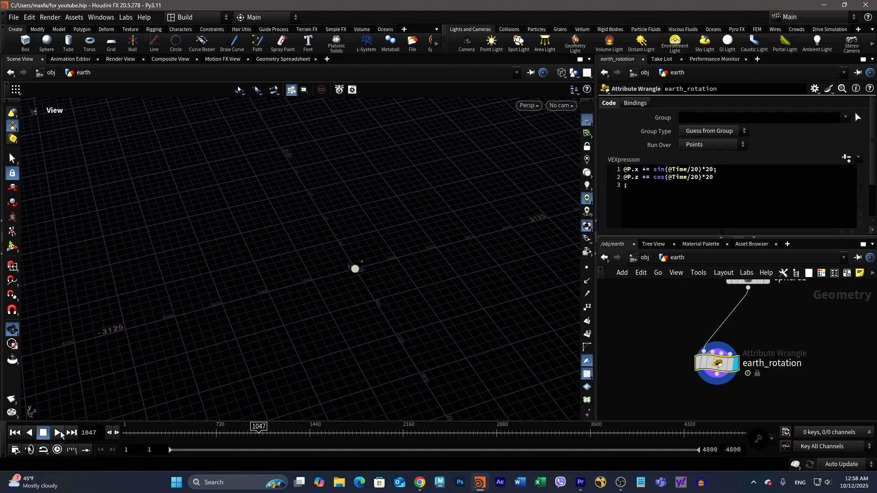
left_click(58, 433)
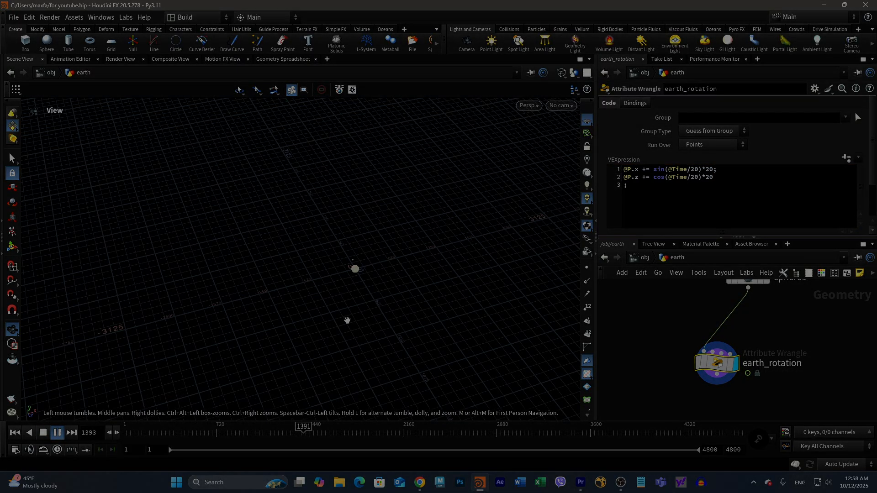
key("space+f")
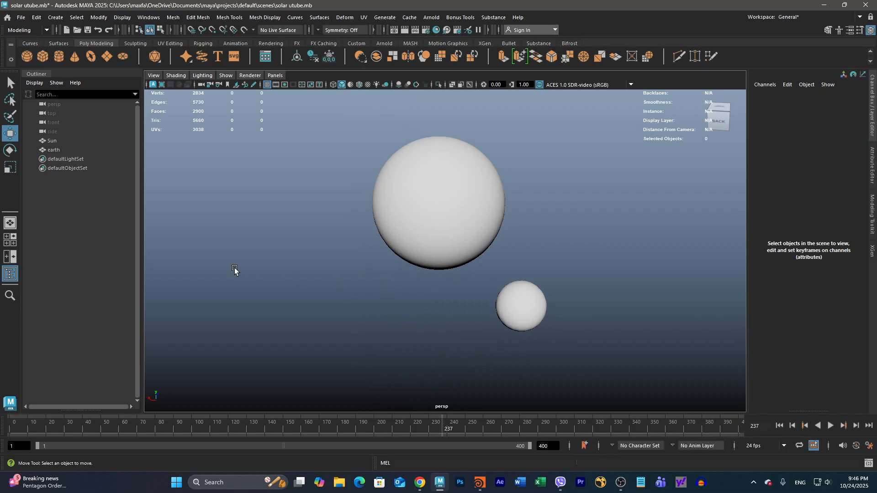
Step: In Maya's solar utube scene, create a new polygon sphere at the origin and display the scene in wireframe
left_click_drag(366, 265, 420, 284, "alt")
right_click_drag(419, 284, 507, 262, "alt")
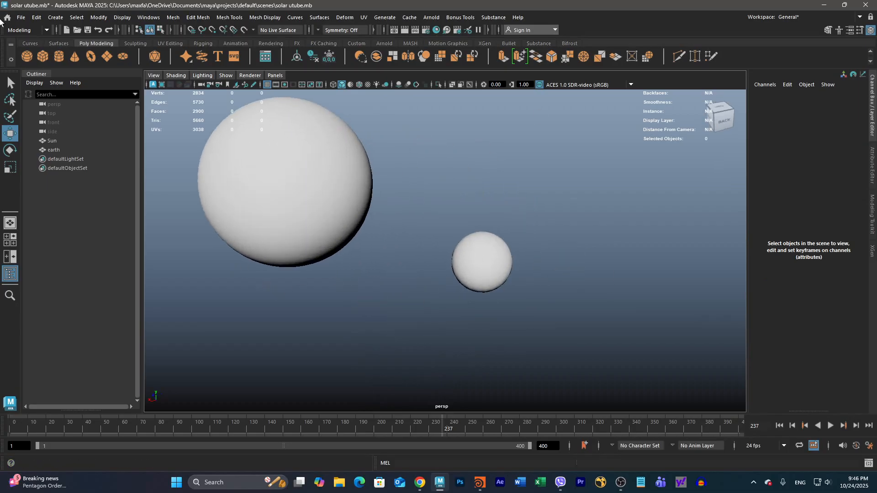
left_click(27, 57)
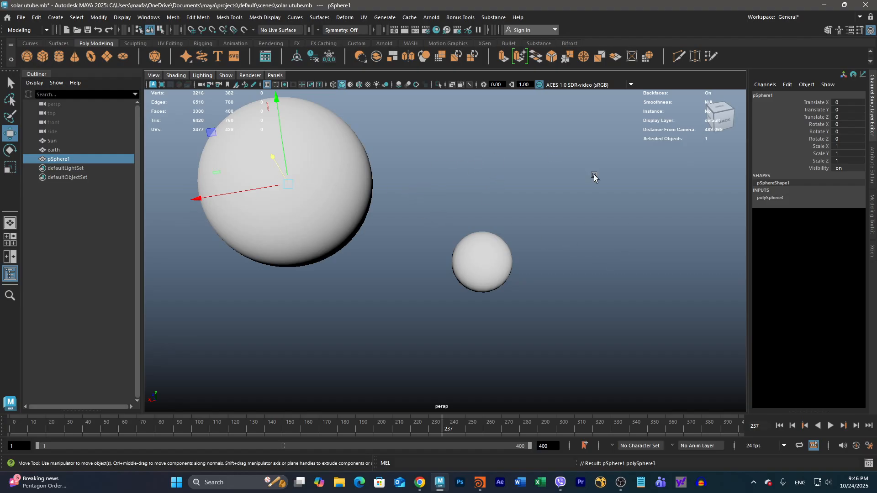
scroll(319, 193, "down", 3)
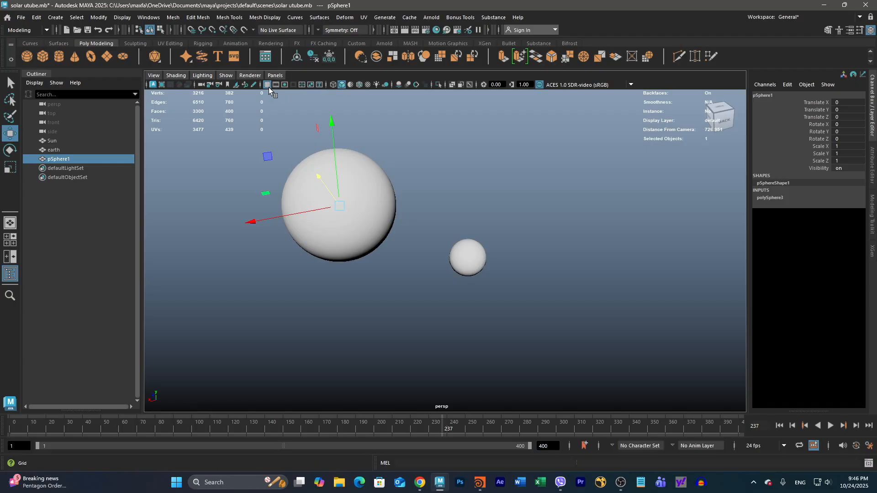
middle_click_drag(333, 163, 352, 192, "alt")
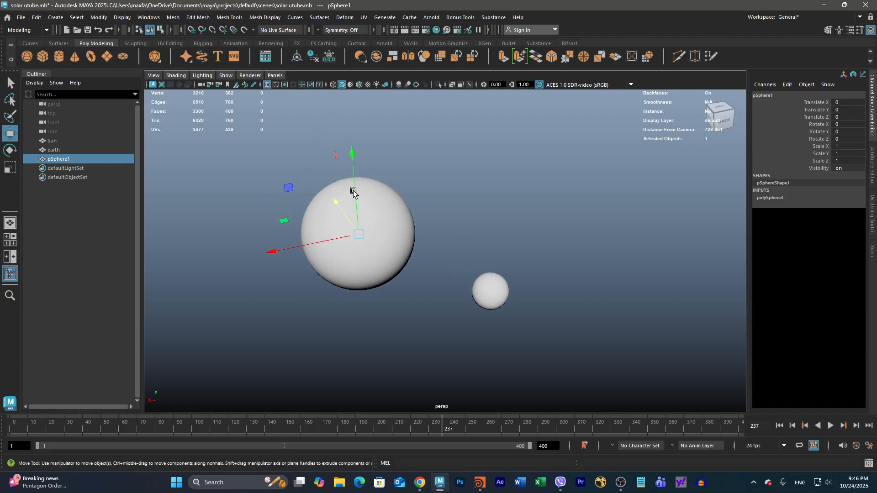
right_click_drag(353, 191, 457, 207, "alt")
middle_click_drag(399, 204, 443, 202, "alt")
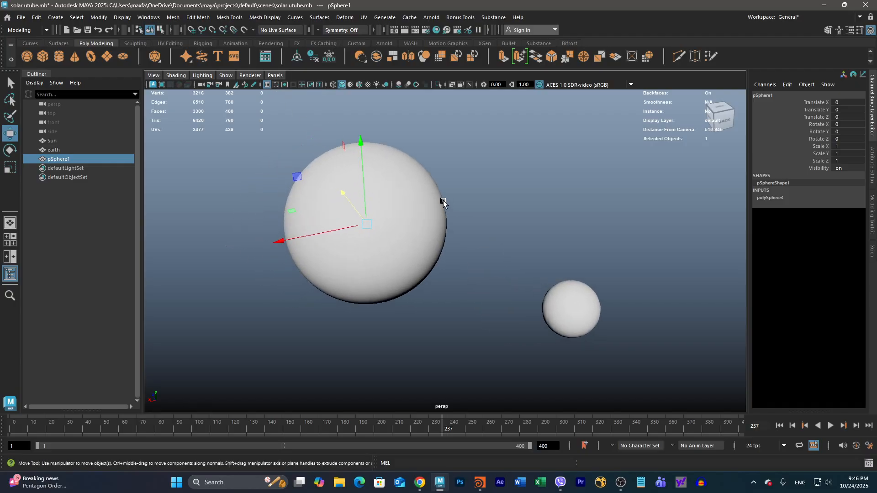
key("4")
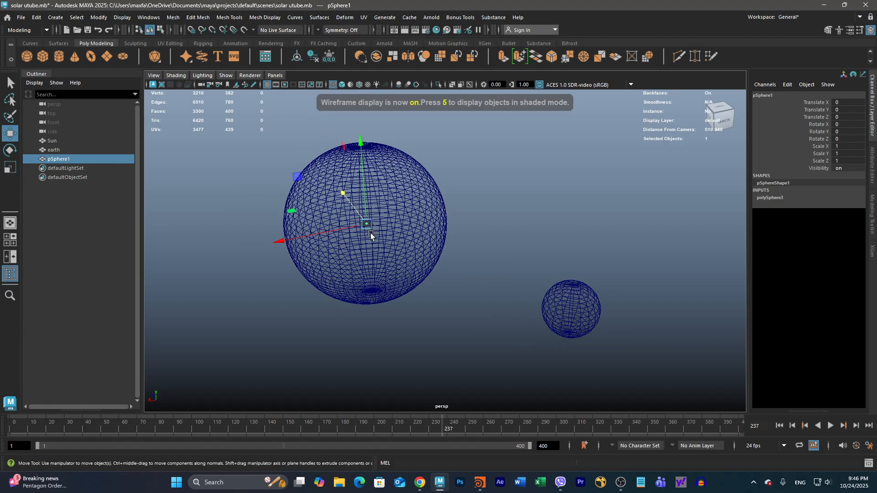
Step: Move the new sphere out of the large sphere into the gap before the earth, to about X -53, Z -131
right_click_drag(367, 245, 412, 231, "alt")
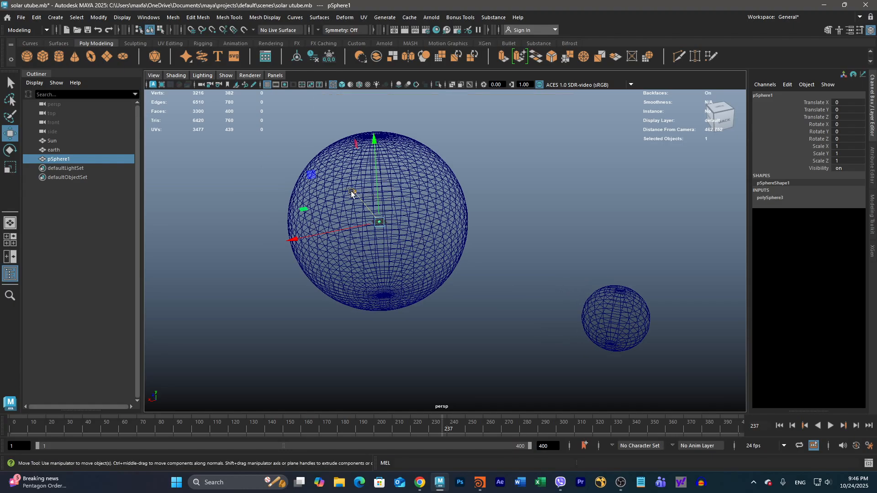
left_click_drag(356, 194, 475, 333)
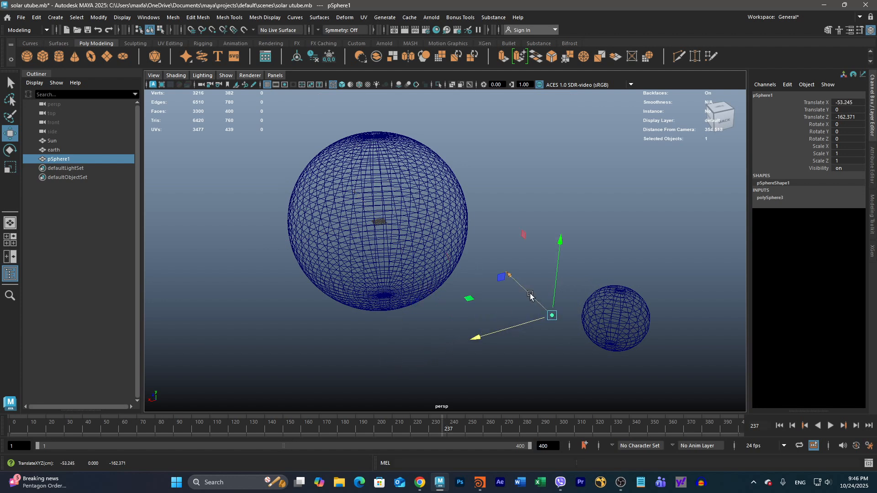
left_click_drag(510, 276, 472, 254)
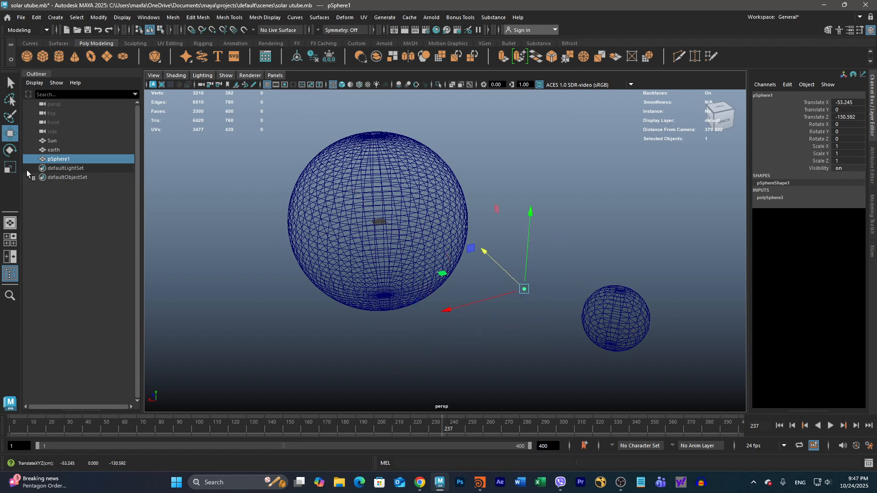
Step: Scale the new sphere uniformly to about 10.24 and return the scene to shaded display
left_click(10, 167)
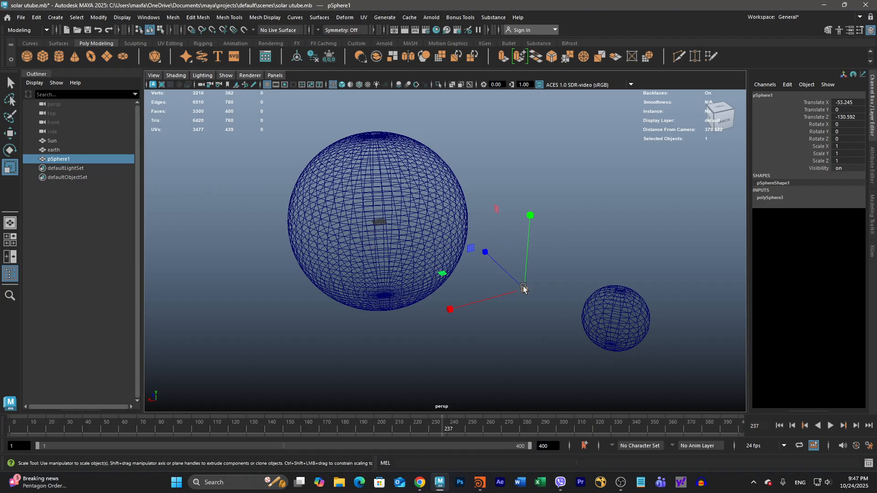
mouse_move(524, 289)
left_mouse_down()
mouse_move(550, 290)
mouse_move(531, 277)
left_mouse_up()
key("5")
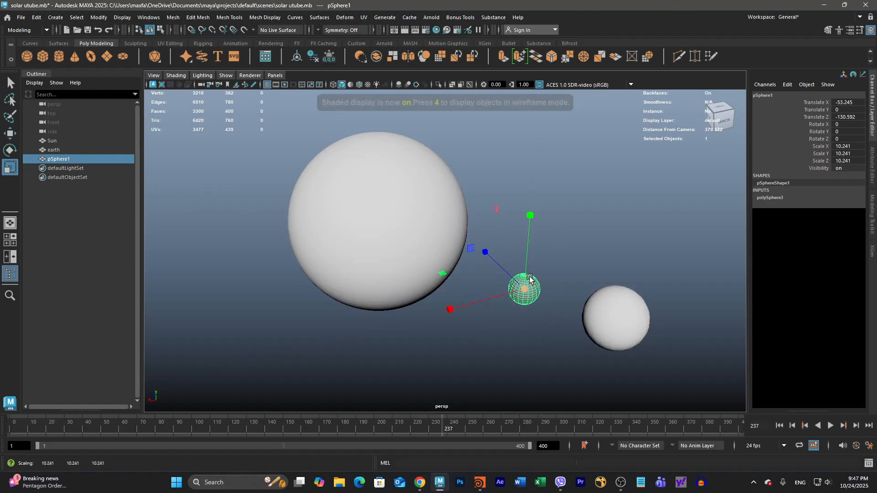
Step: Play the animation briefly to check how the new sphere behaves while the earth orbits
middle_click_drag(558, 280, 516, 241, "alt")
scroll(517, 241, "down", 3)
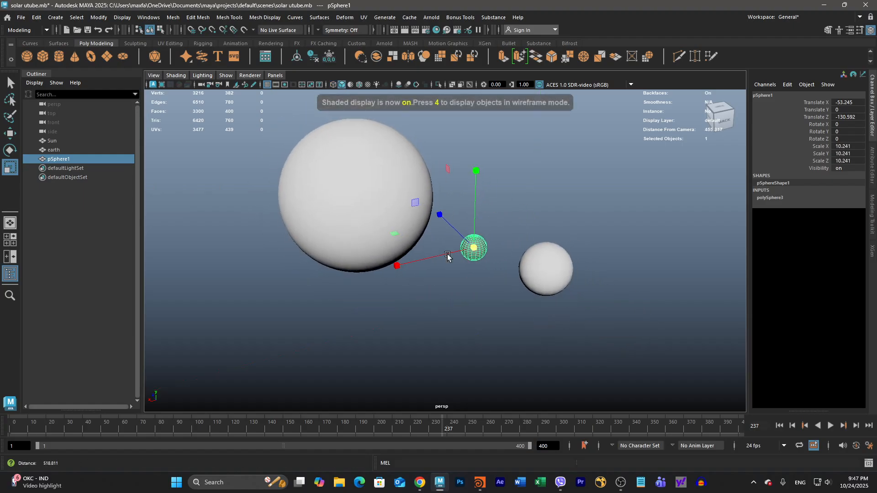
key("alt+v")
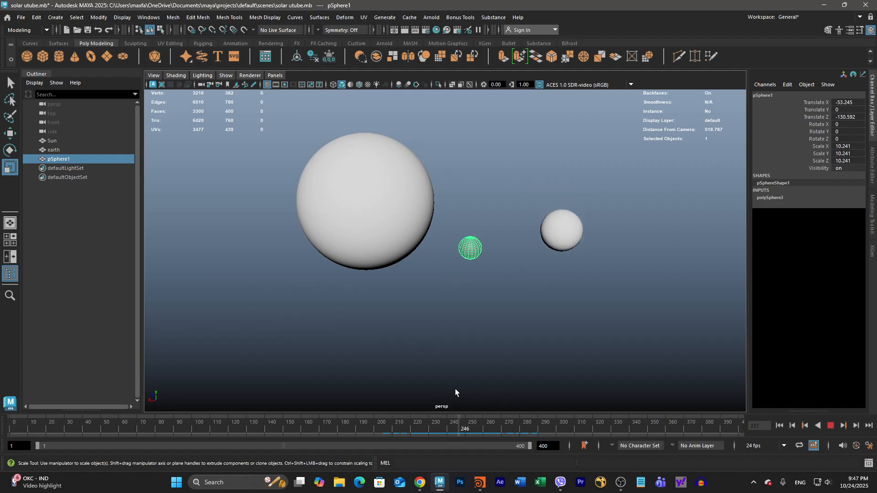
key("alt+v")
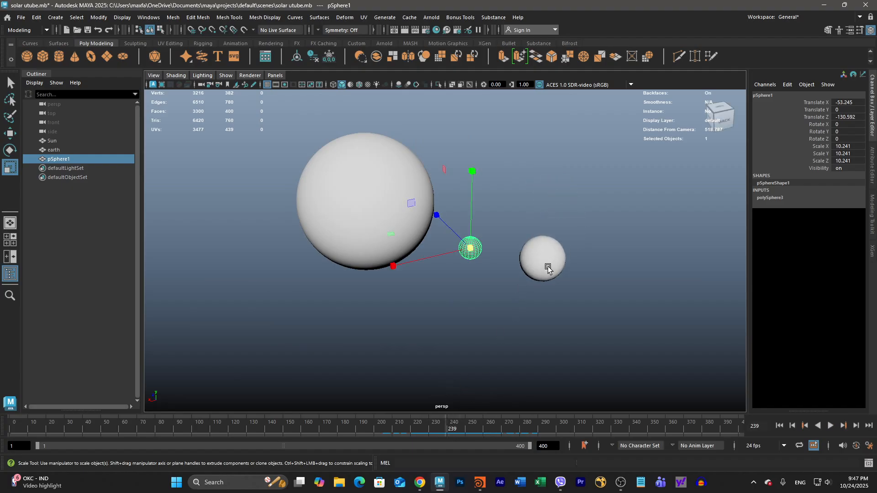
Step: Rename pSphere1 as moon
double_click(58, 159)
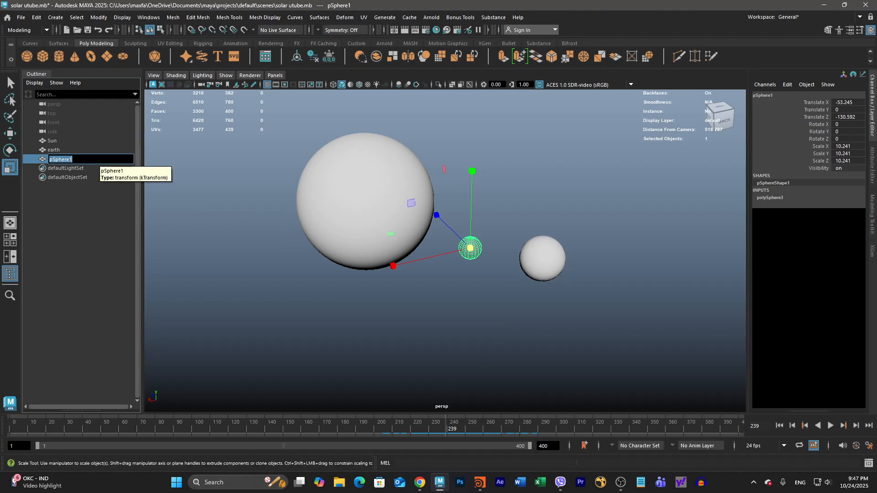
type("moon")
key("Return")
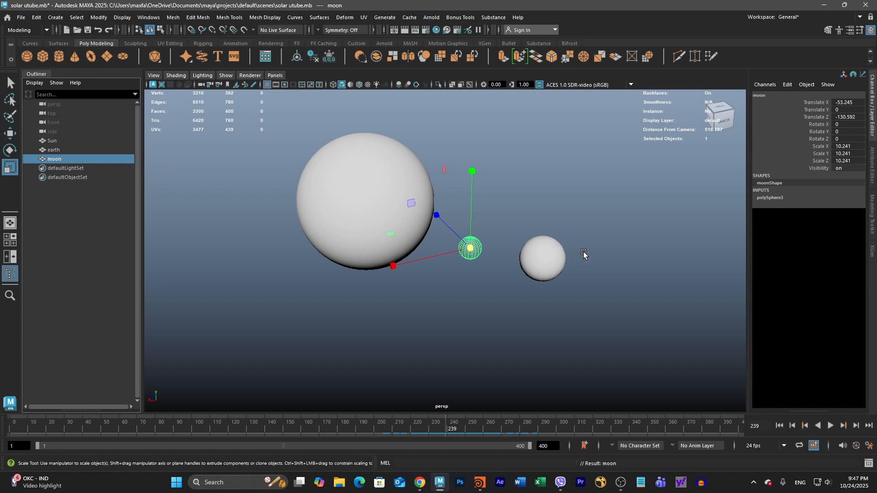
Step: Parent the moon to the earth and play the animation to check their shared movement
left_click(547, 259, "shift")
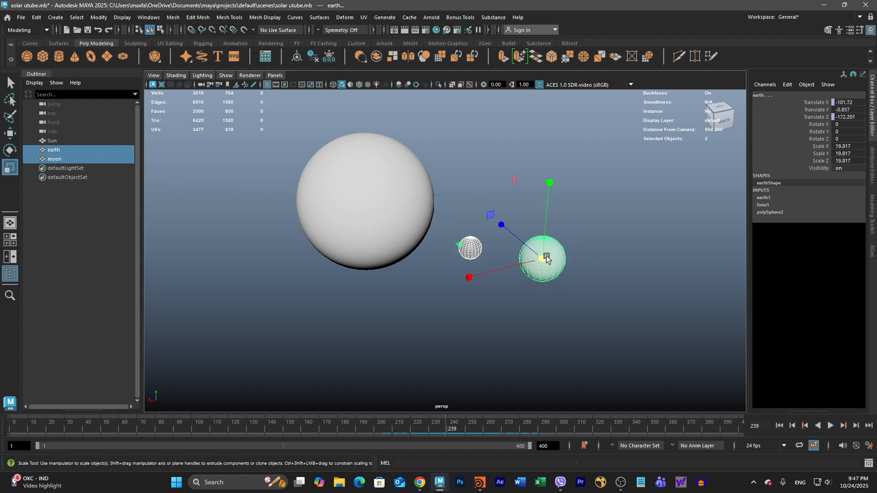
left_click(38, 18)
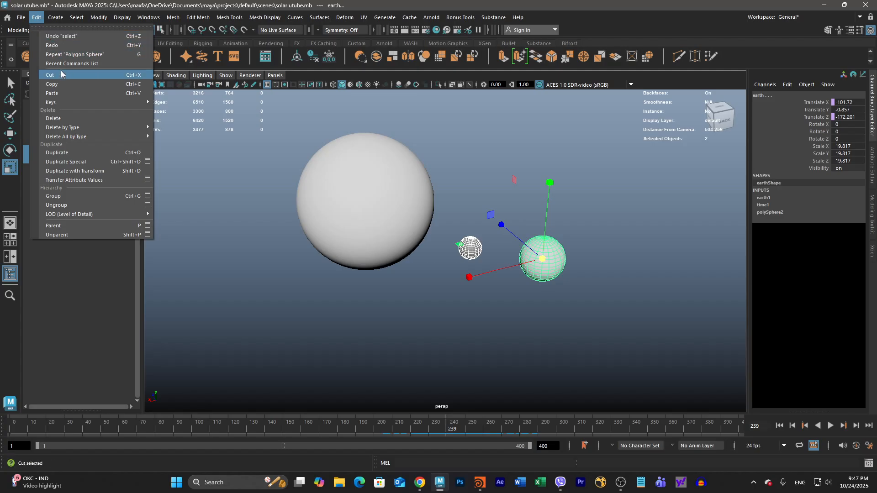
left_click(65, 229)
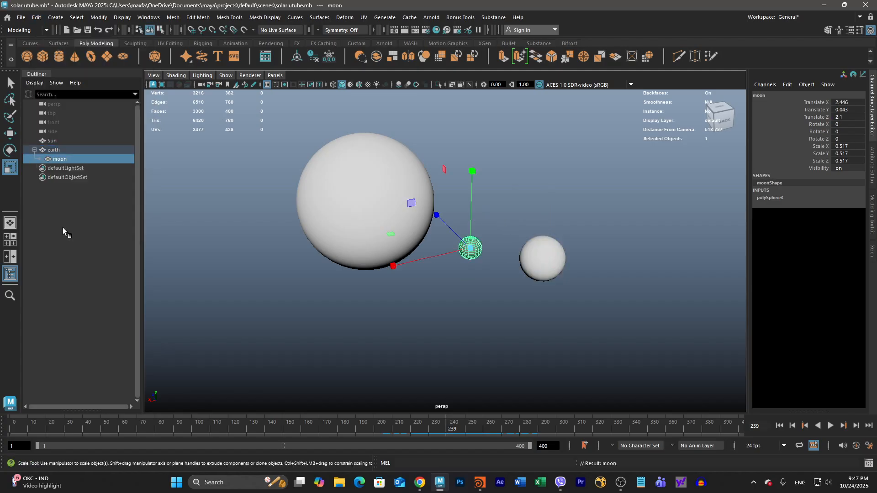
key("alt+v")
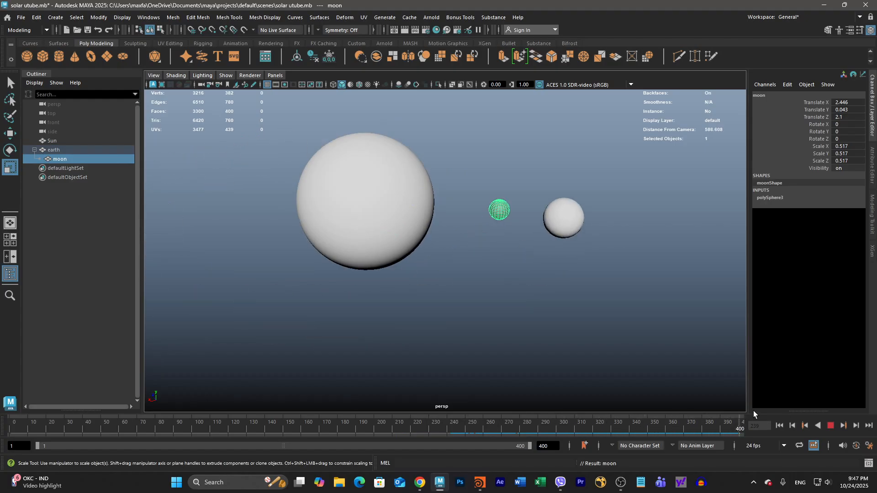
left_click_drag(675, 411, 771, 411)
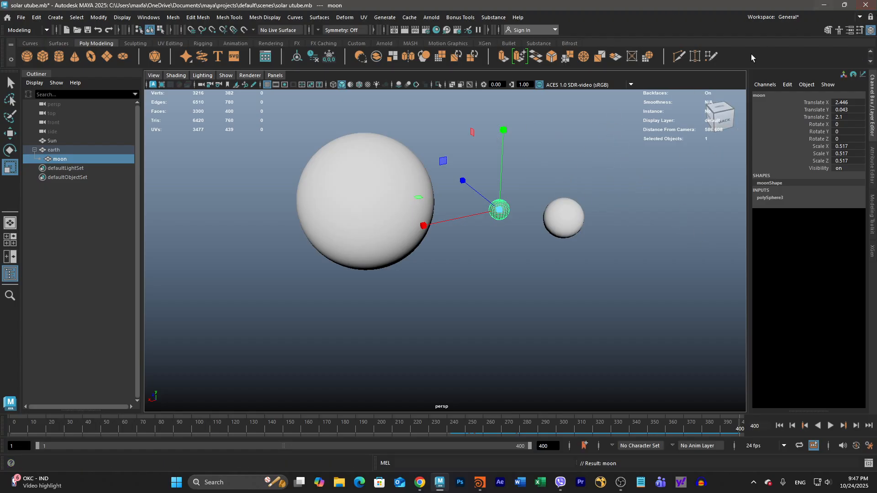
Step: Switch to Houdini, widen the scene view and scrub the timeline to frame 1153 to check the earth's orbit
left_click(822, 7)
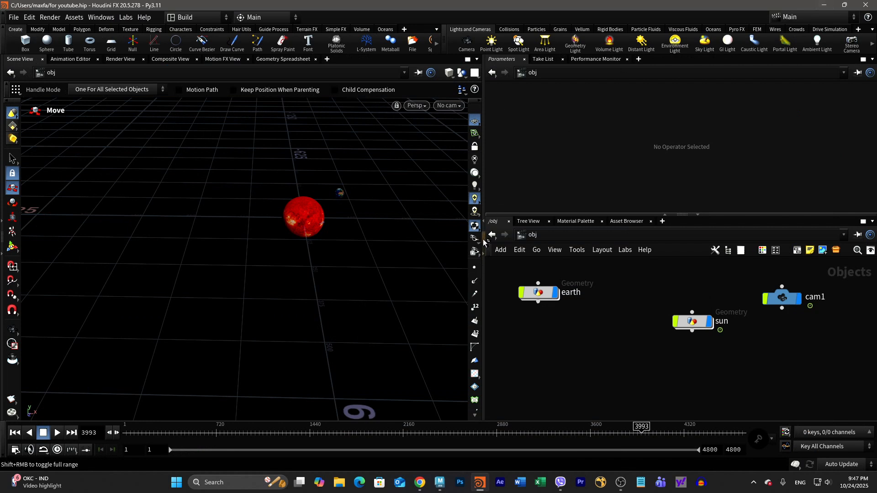
left_click_drag(485, 243, 566, 246)
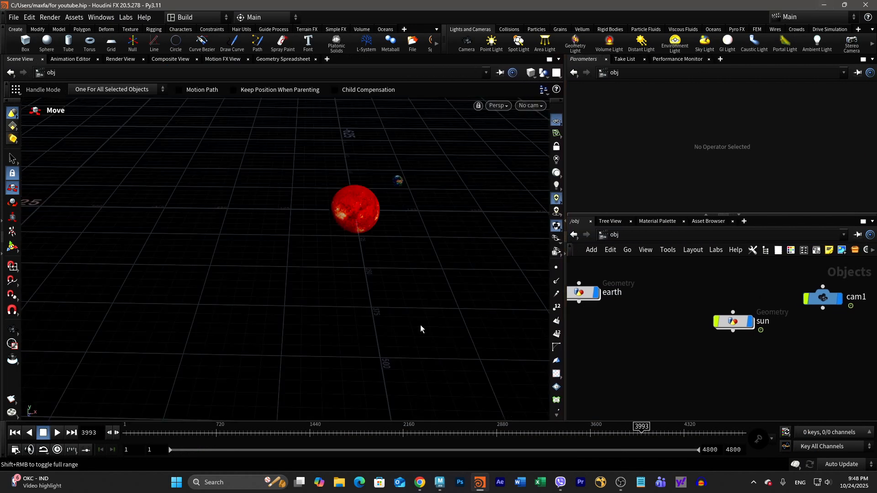
left_click_drag(147, 432, 272, 430)
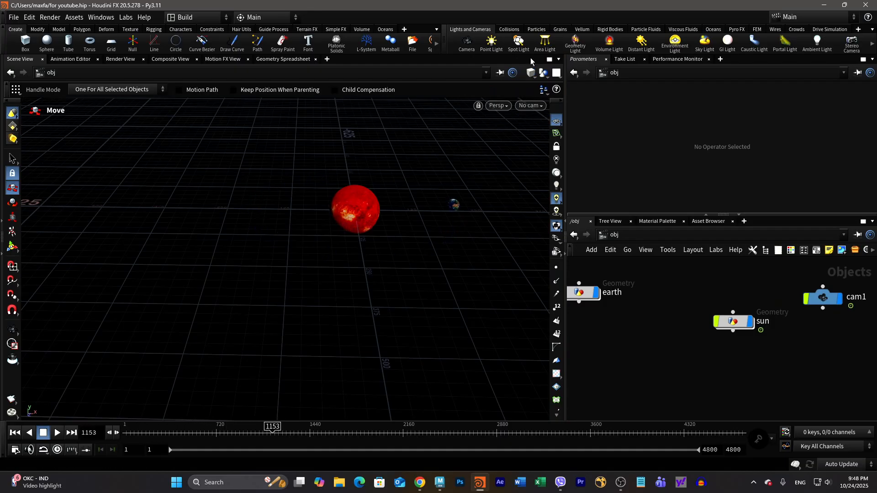
Step: Display the sun and earth in plain shading without textures and select the sun node
left_click(530, 72)
left_click(531, 70)
left_click(542, 74)
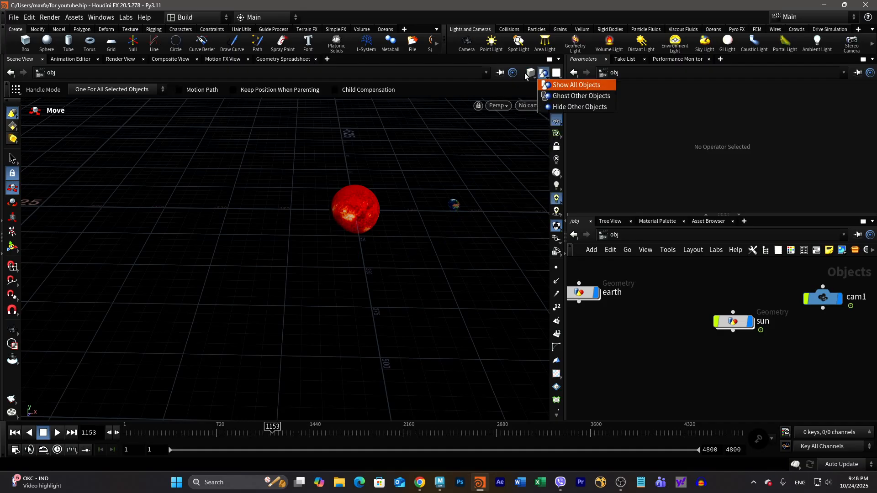
left_click(732, 322)
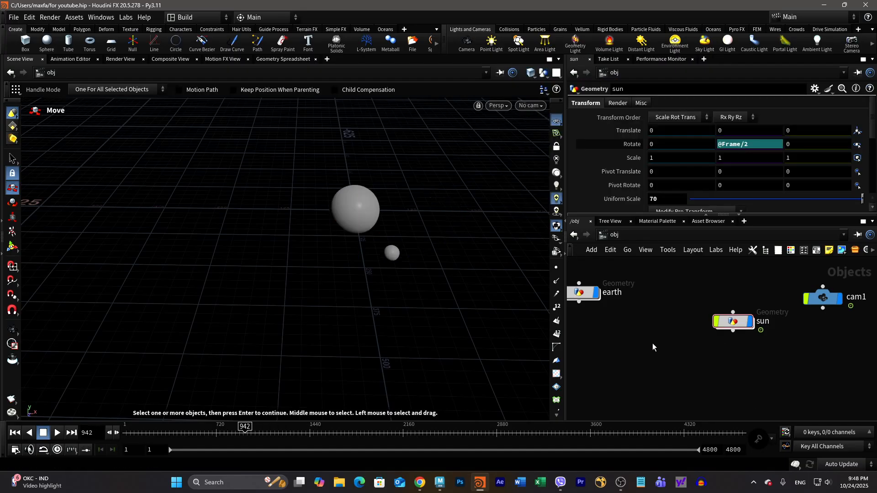
Step: Add a Geometry node to the object network, placed between the earth and sun nodes
scroll(652, 344, "down", 5)
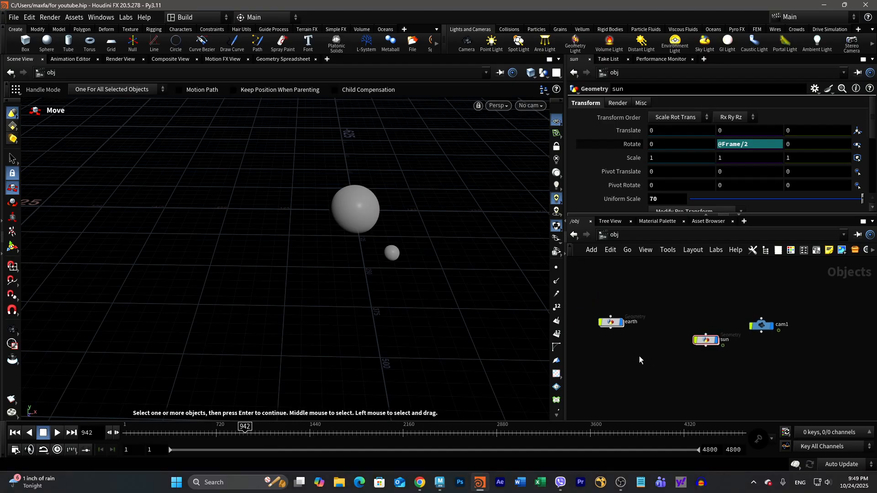
middle_click_drag(651, 360, 684, 355)
scroll(693, 344, "up", 3)
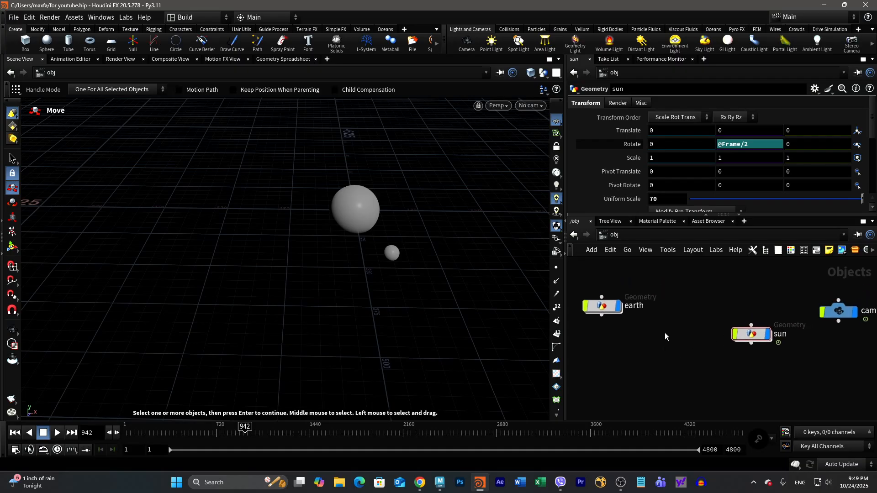
key("Tab")
type("ge")
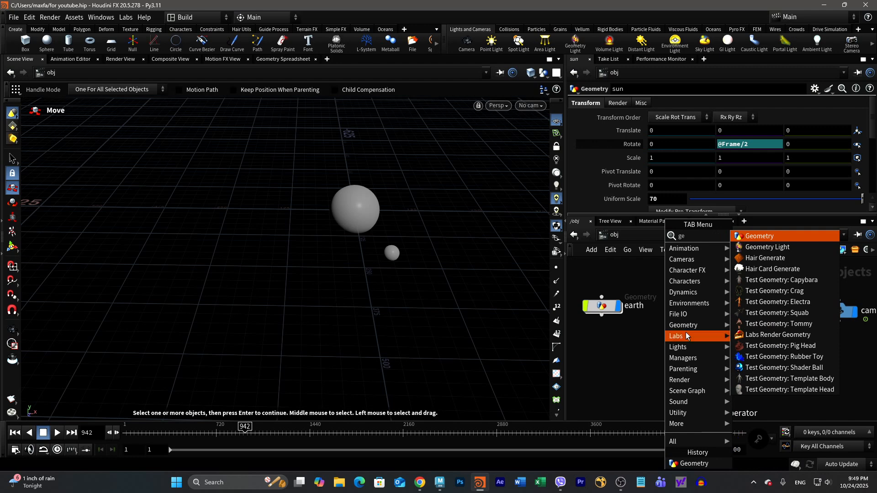
left_click(769, 235)
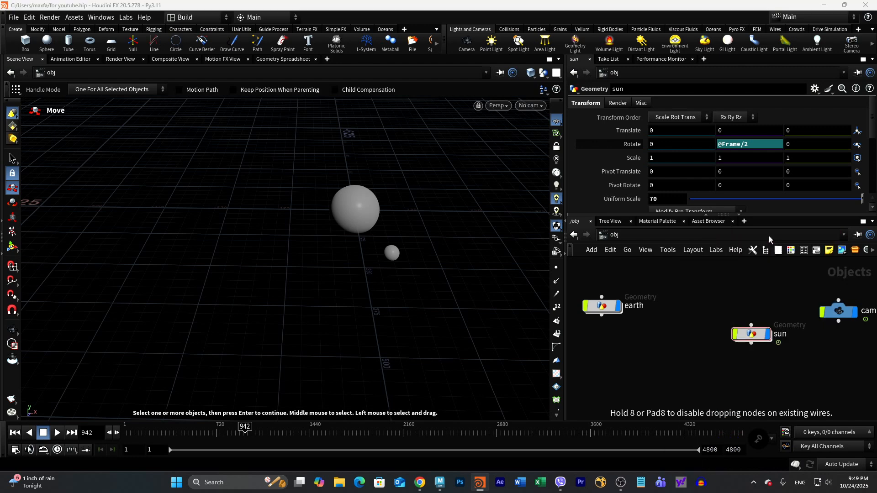
left_click(682, 352)
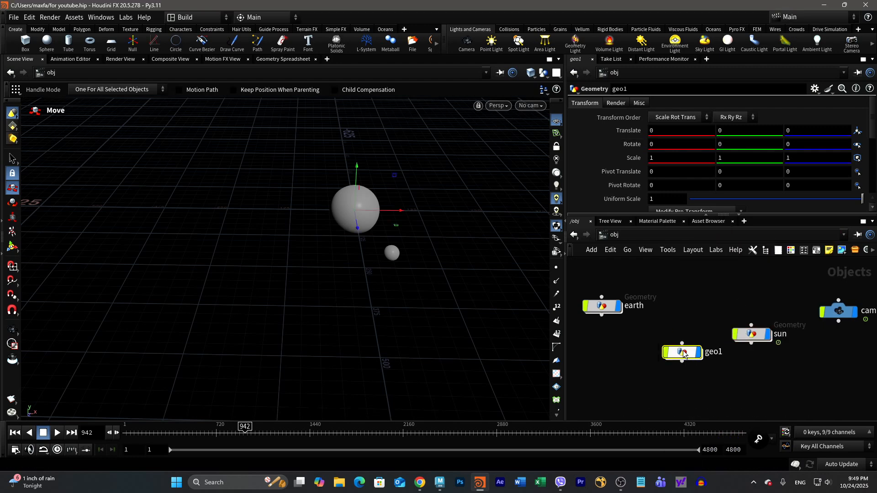
Step: Inside the new geometry node, add a Sphere (Polygons) node
double_click(683, 352)
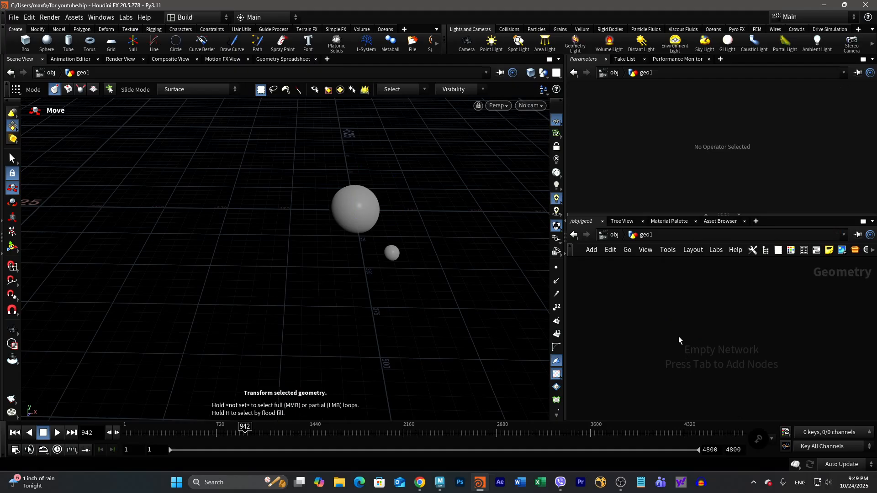
key("Tab")
type("sp")
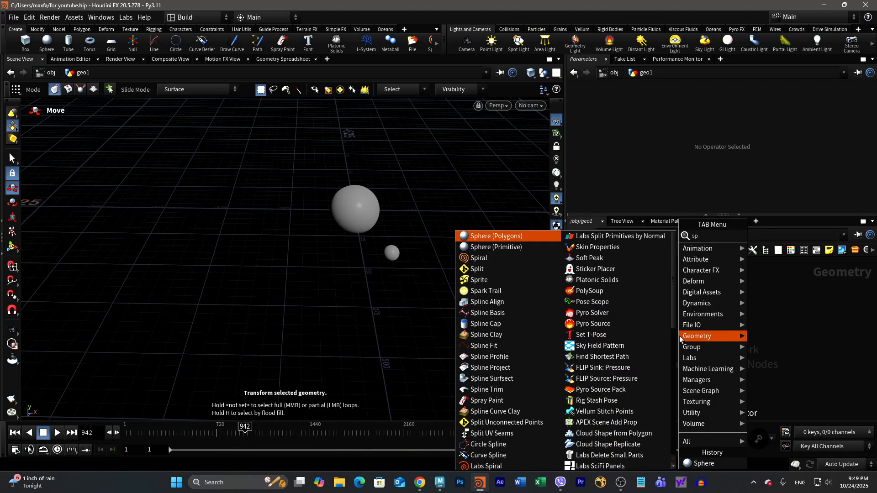
left_click(524, 239)
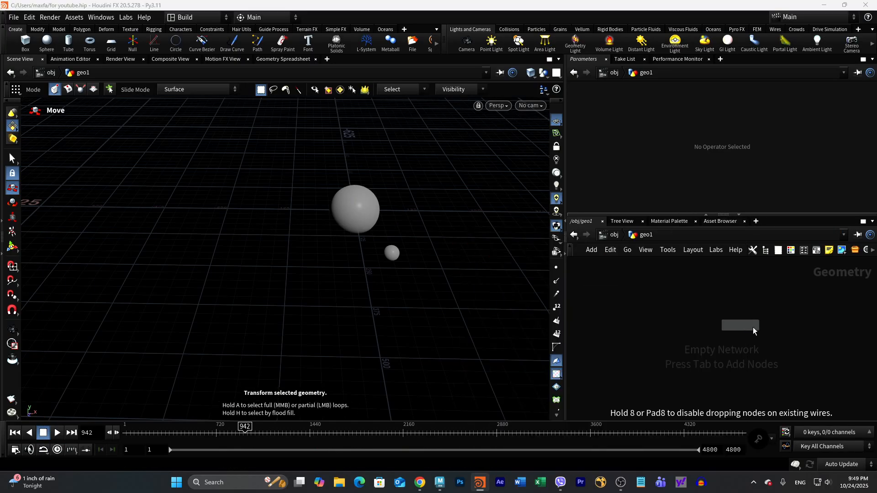
left_click(714, 324)
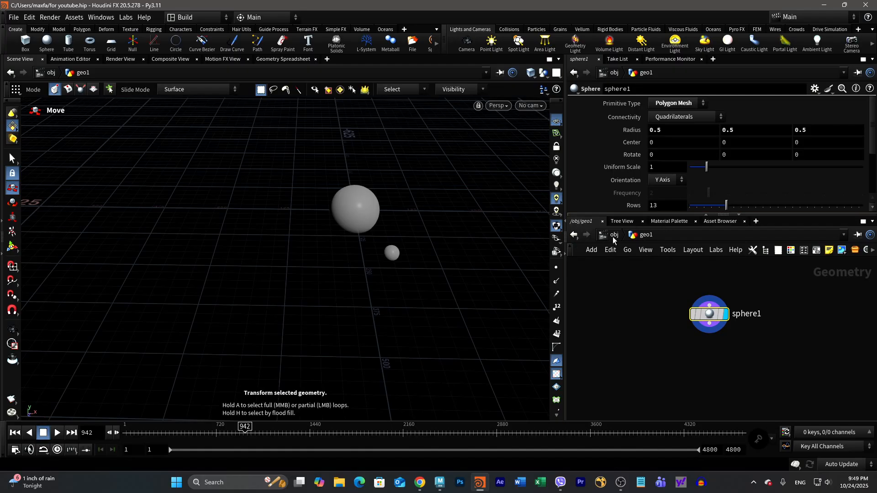
Step: Set the viewport shading to Wireframe and look inside the sun for the small new sphere
left_click(531, 73)
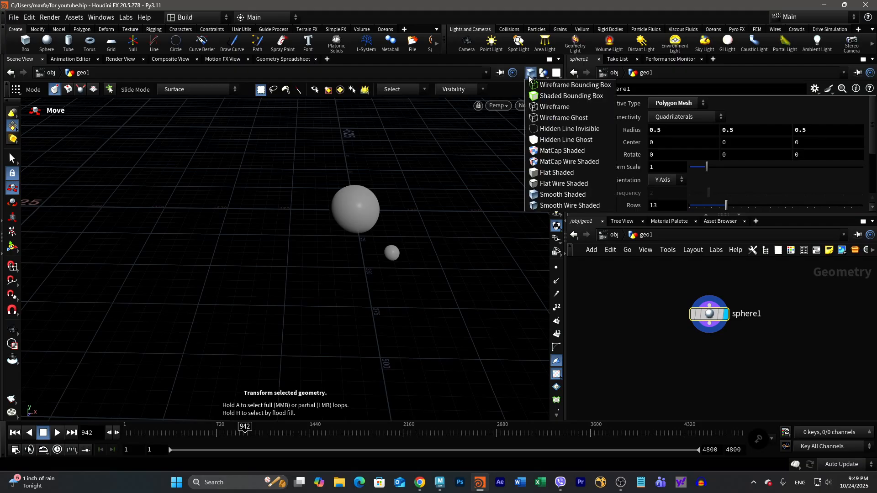
left_click(554, 106)
key("Escape")
scroll(456, 250, "up", 5)
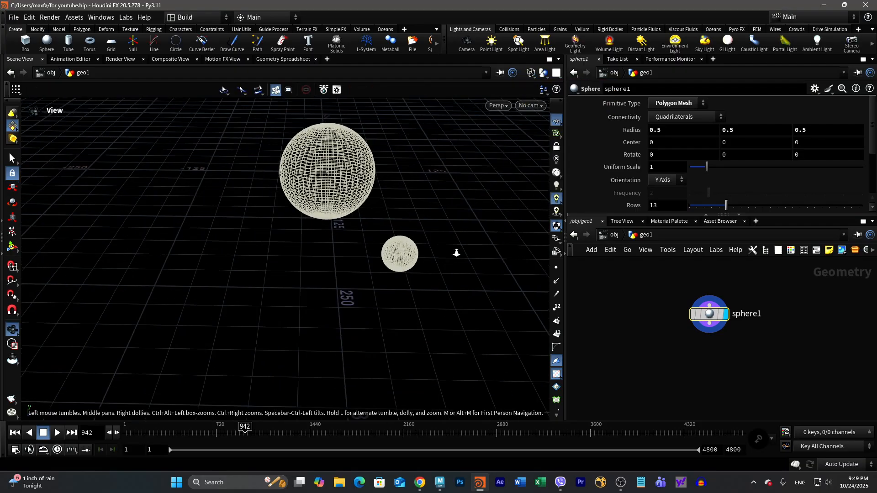
scroll(376, 194, "up", 3)
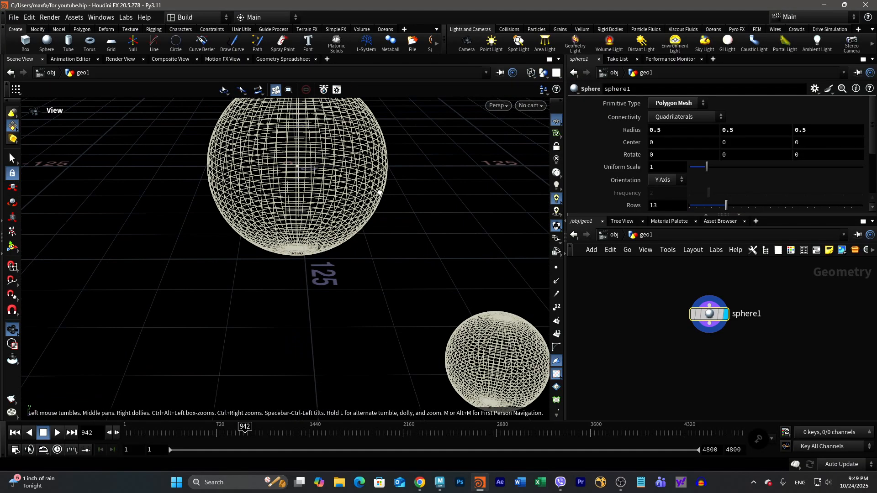
scroll(388, 193, "down", 3)
key("t")
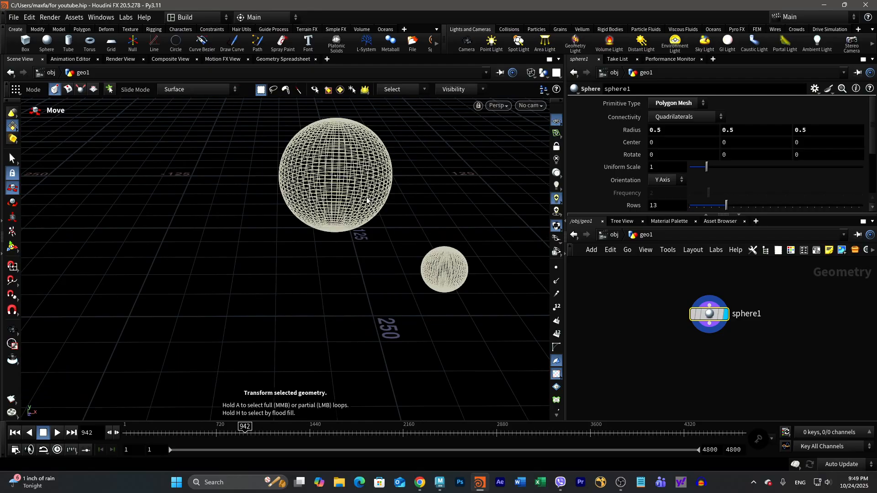
Step: Return to the object level and rename the new geometry node moon
key("u")
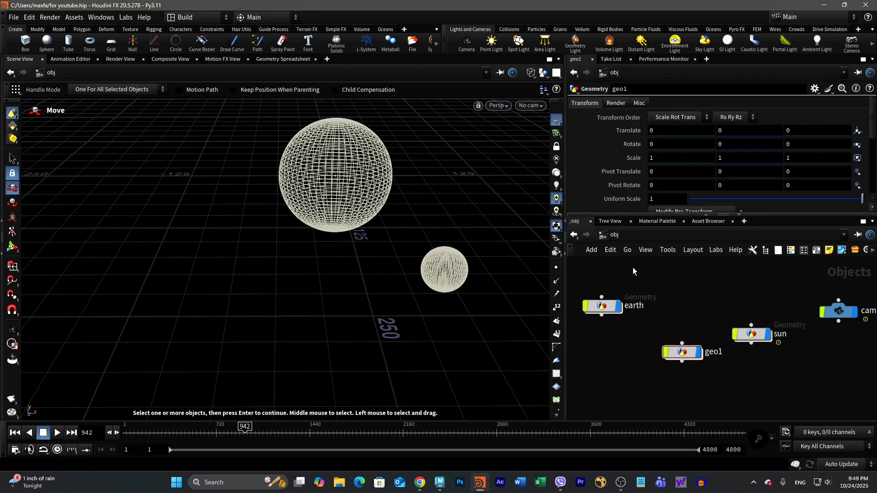
left_click(718, 351)
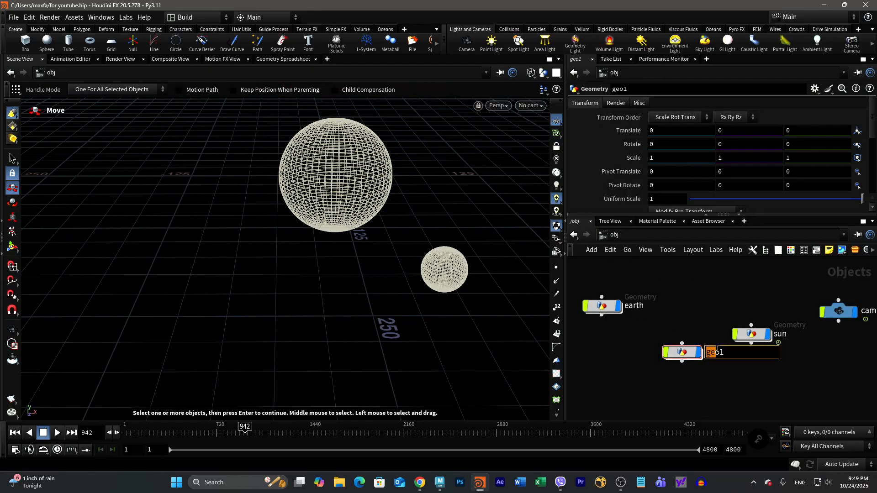
type("m")
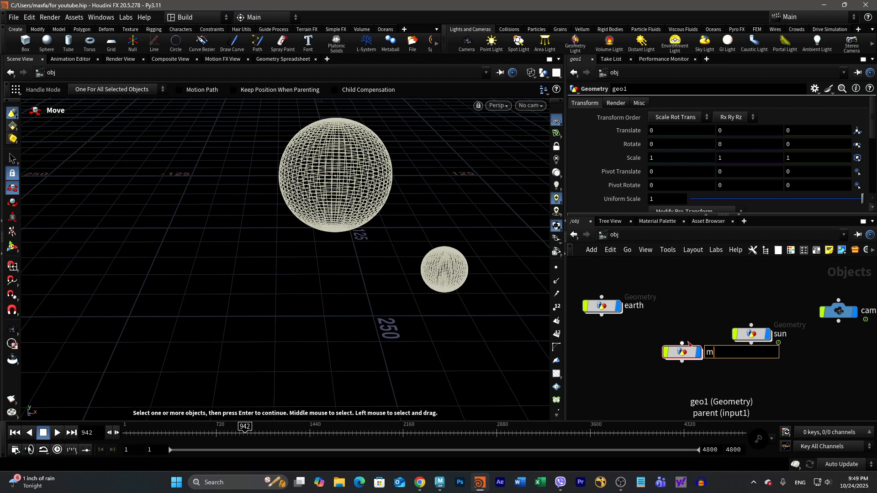
type("oon")
key("Return")
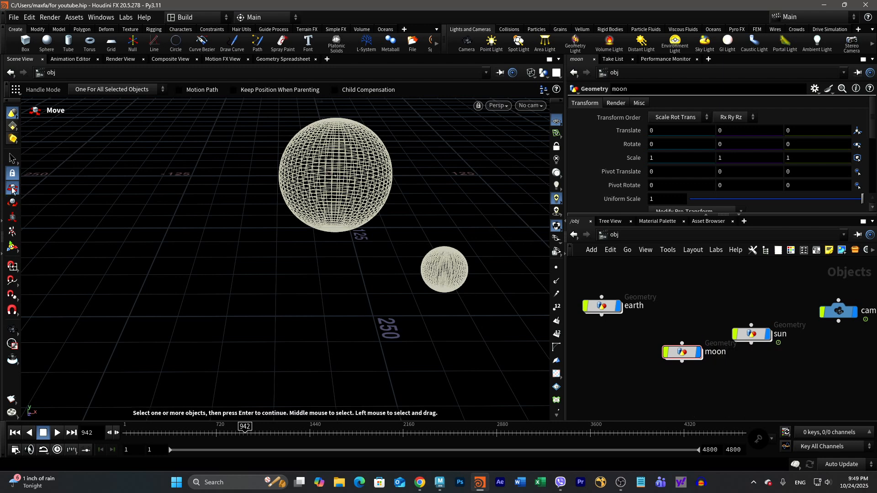
Step: Place the moon between the sun and earth, at about X 32.35 and Z 151, with a uniform scale of 10
left_click(680, 352)
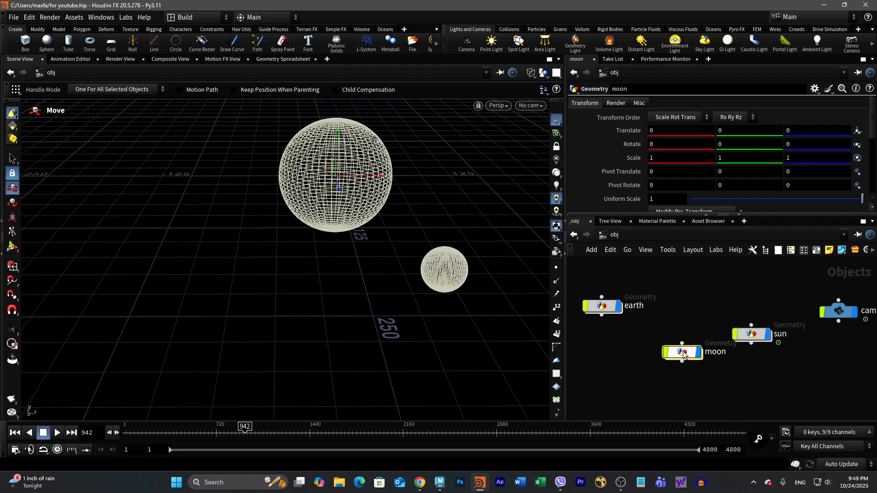
left_click_drag(341, 183, 361, 270)
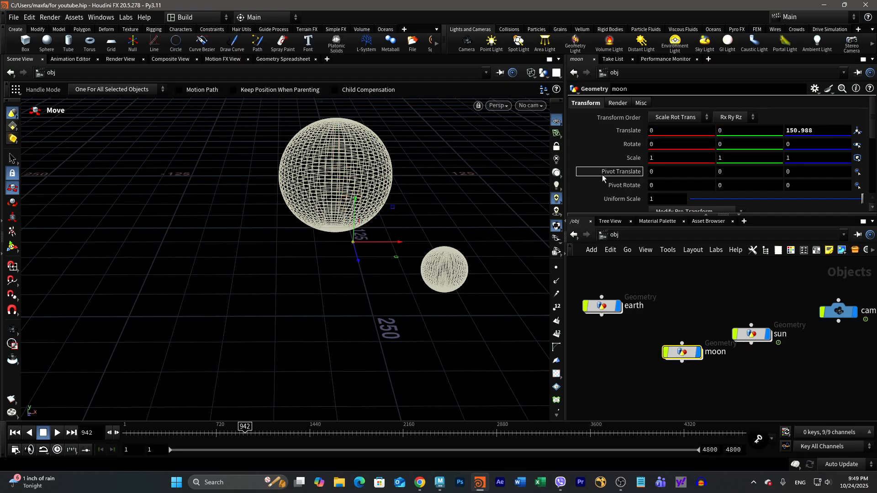
mouse_move(658, 199)
middle_mouse_down()
mouse_move(661, 185)
mouse_move(677, 182)
mouse_move(658, 184)
middle_mouse_up()
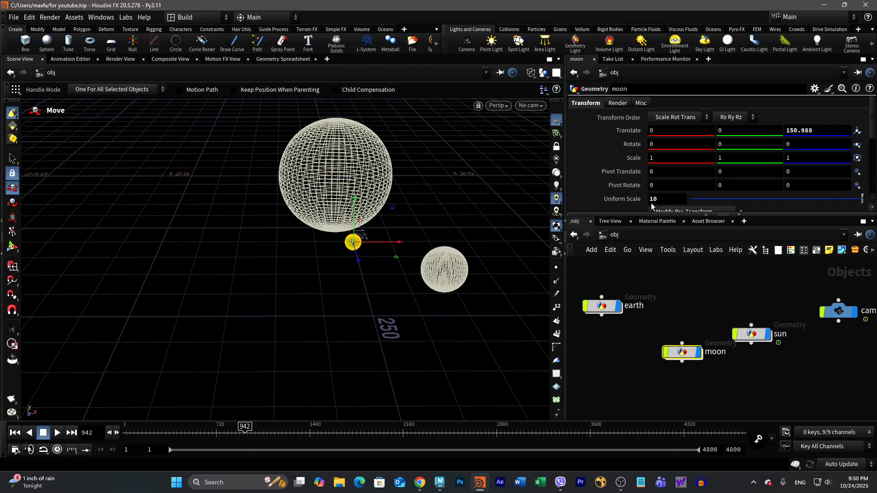
left_click_drag(389, 247, 448, 249)
left_click_drag(448, 333, 437, 313, "alt")
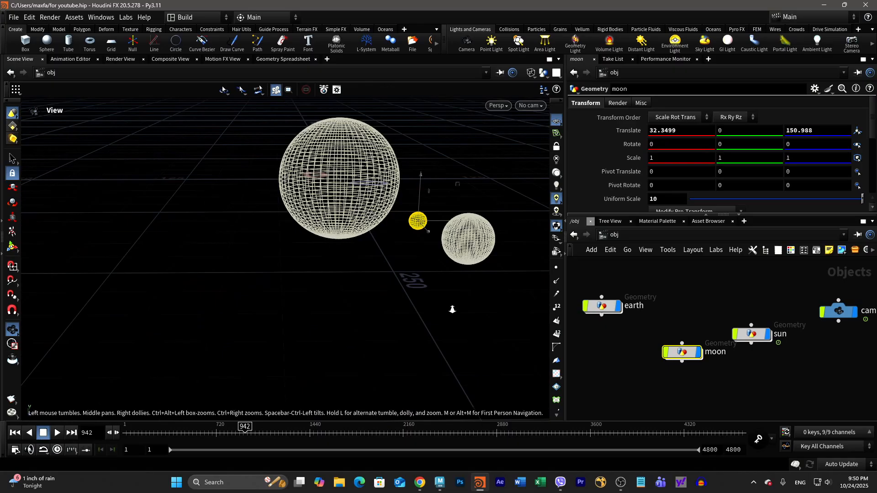
right_click_drag(452, 307, 435, 309, "alt")
key("t")
Step: Set the viewport shading to Flat Shaded and scrub the timeline to frame 934
left_click(531, 73)
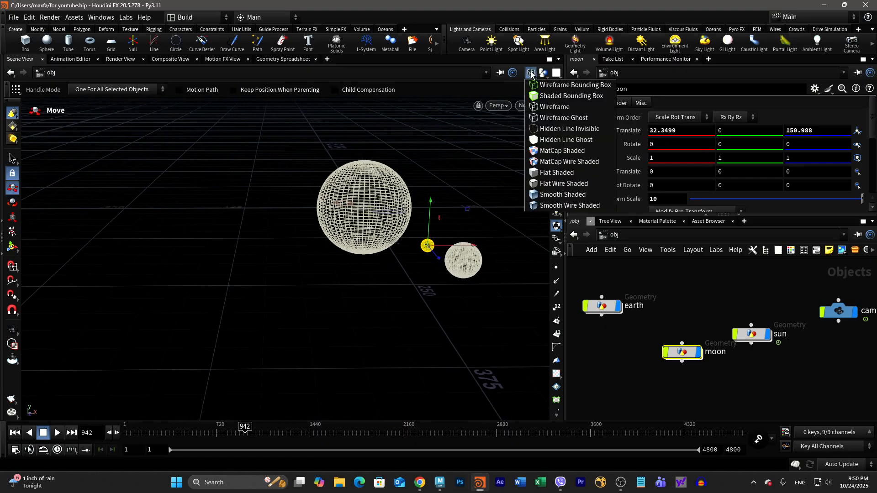
left_click(547, 173)
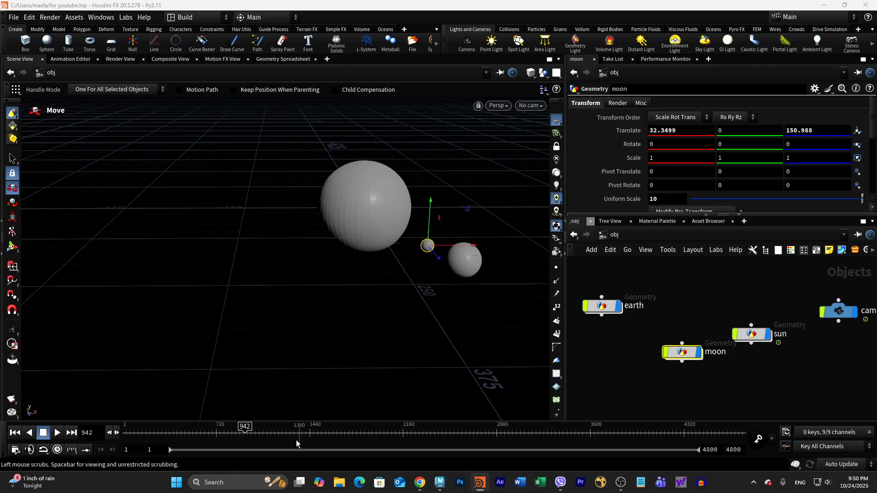
mouse_move(251, 428)
left_mouse_down()
mouse_move(283, 434)
mouse_move(248, 436)
left_mouse_up()
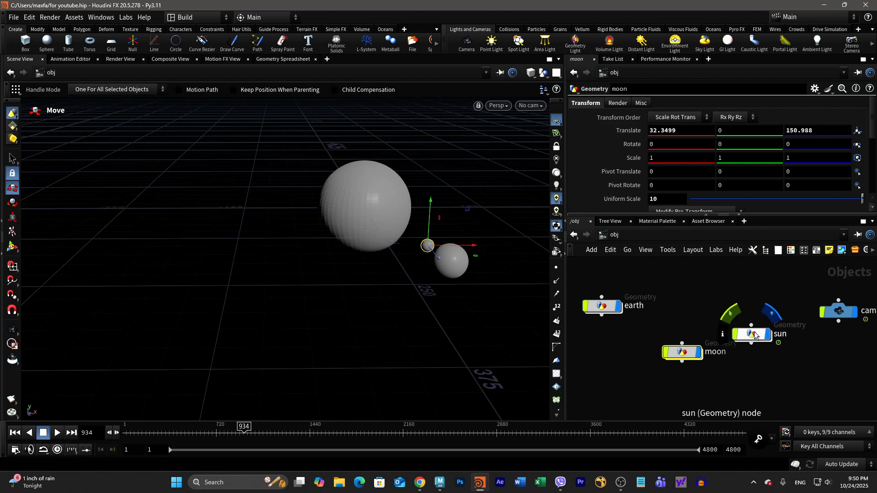
Step: Rearrange the sun, moon and earth nodes and try to parent the earth to the moon
left_click_drag(749, 331, 761, 297)
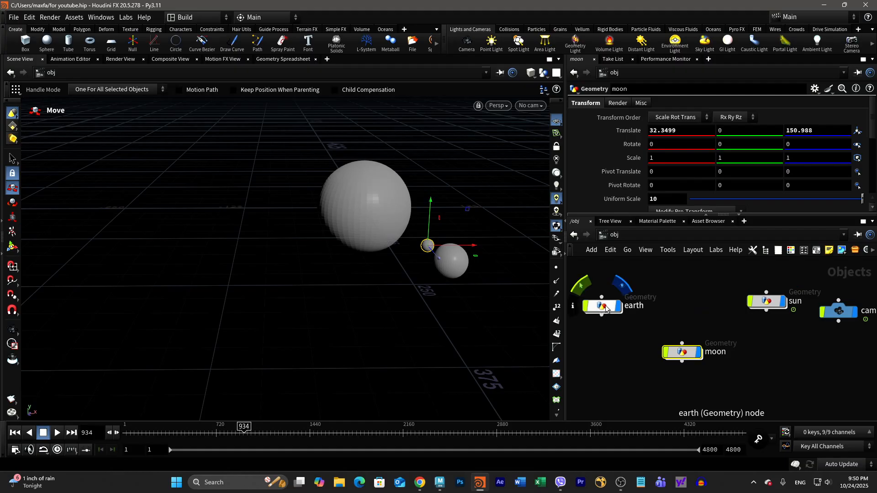
left_click_drag(690, 355, 678, 302)
left_click_drag(608, 306, 698, 351)
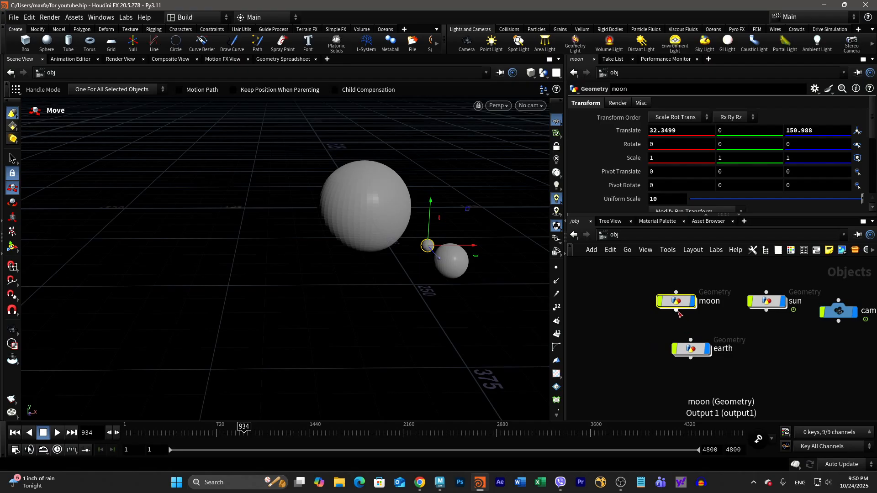
left_click_drag(676, 310, 691, 340)
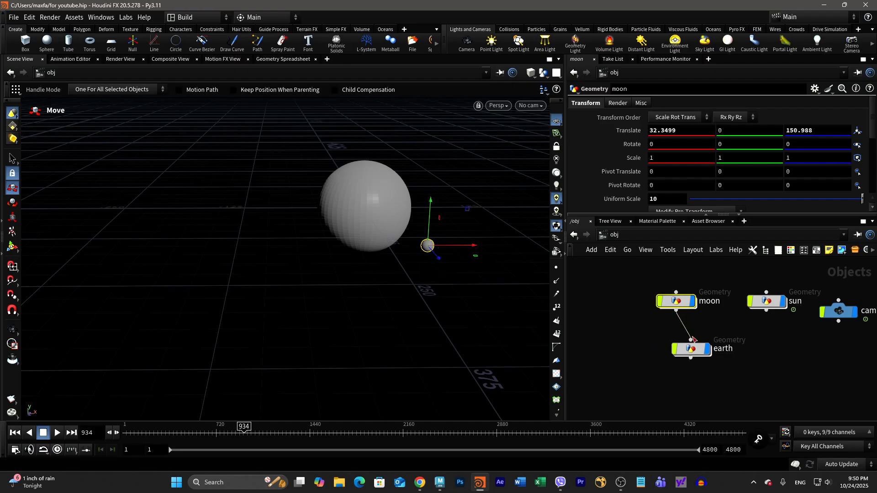
key("ctrl+z")
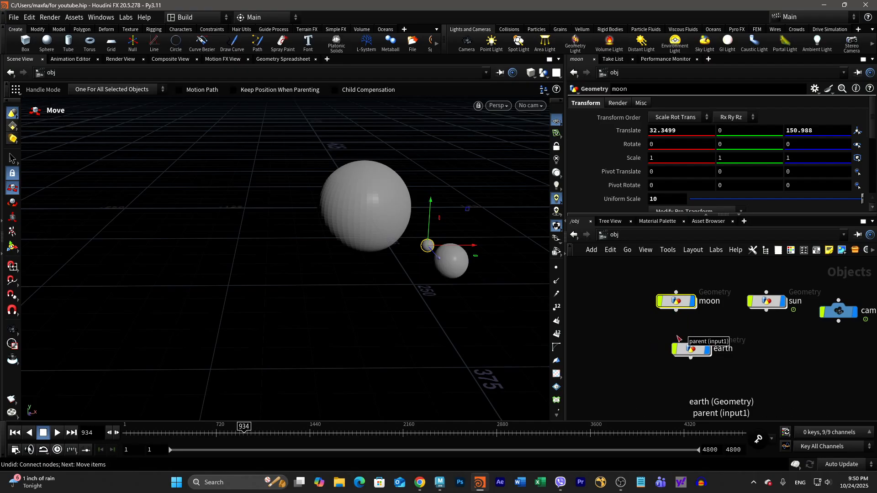
Step: Move the moon node below the earth node and parent the moon to the earth
left_click_drag(688, 304, 698, 398)
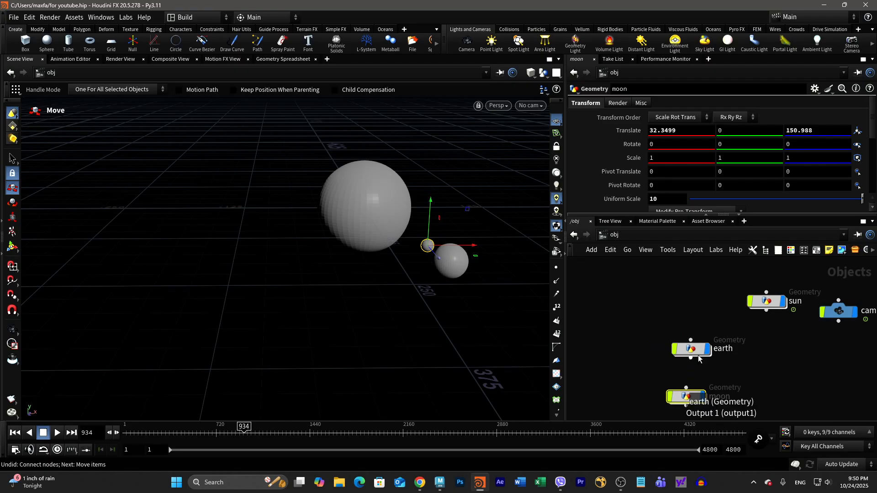
left_click_drag(691, 348, 675, 312)
left_click_drag(692, 392, 674, 321)
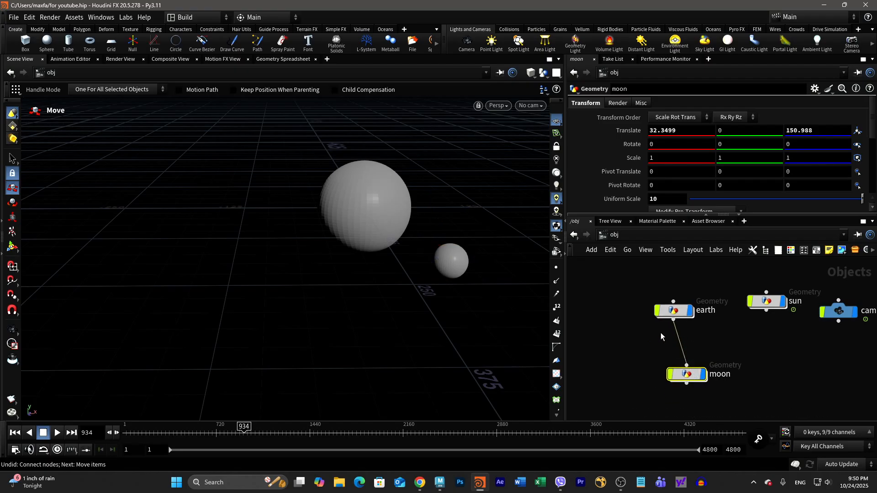
Step: Scrub the timeline to frame 941 to check whether the parented moon follows the earth
right_click_drag(470, 275, 245, 308, "alt")
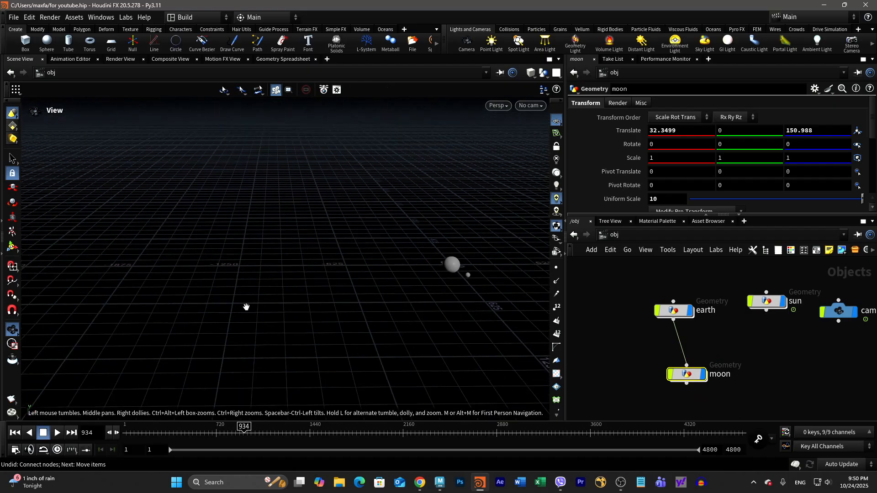
middle_click_drag(415, 286, 325, 289, "alt")
left_click_drag(324, 288, 480, 308)
middle_click_drag(480, 308, 350, 247, "alt")
mouse_move(252, 426)
left_mouse_down()
mouse_move(292, 425)
mouse_move(230, 427)
mouse_move(251, 434)
left_mouse_up()
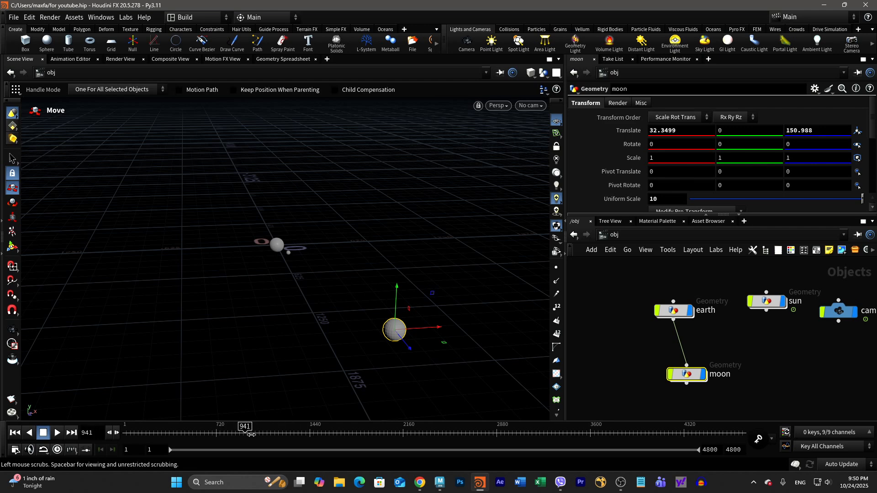
Step: Inspect the earth_rotation wrangle expression inside the earth node and compare it with the earth's object-level transforms
double_click(673, 311)
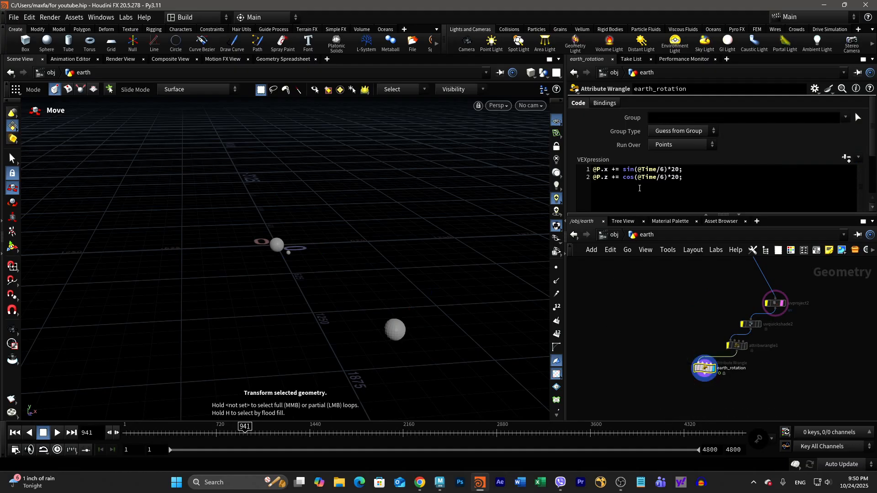
left_click(612, 237)
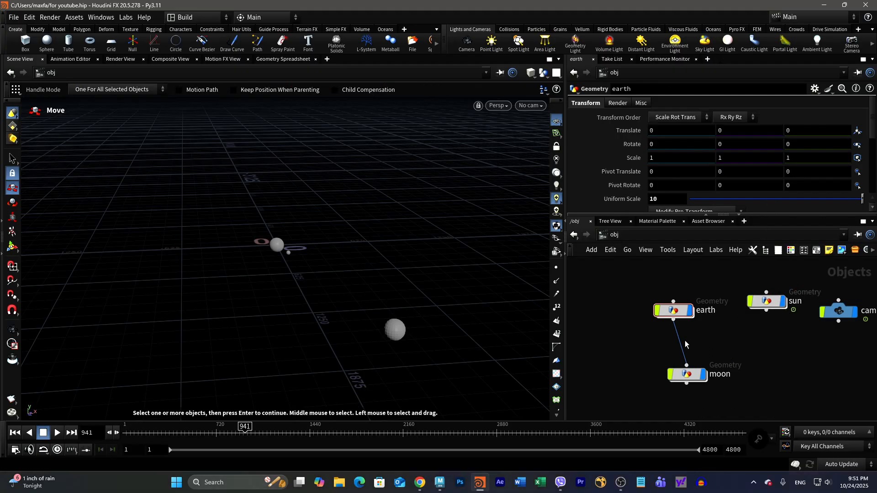
left_click(677, 314)
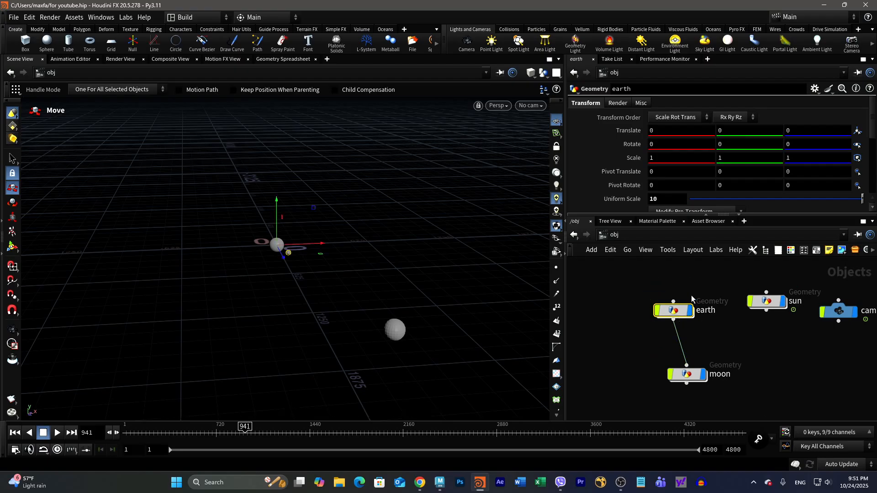
Step: Enable Keep Position When Parenting on the moon and scrub the timeline to frame 1302
left_click_drag(690, 379, 723, 361)
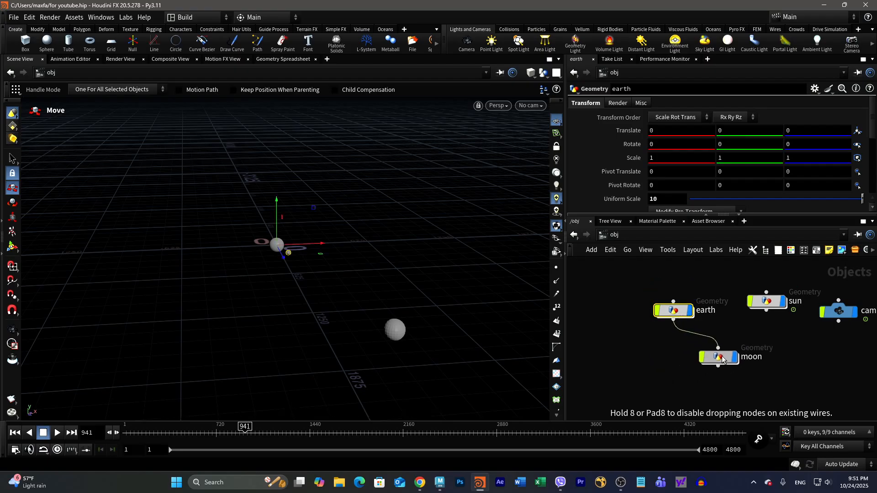
left_click(722, 359)
left_click_drag(873, 120, 875, 148)
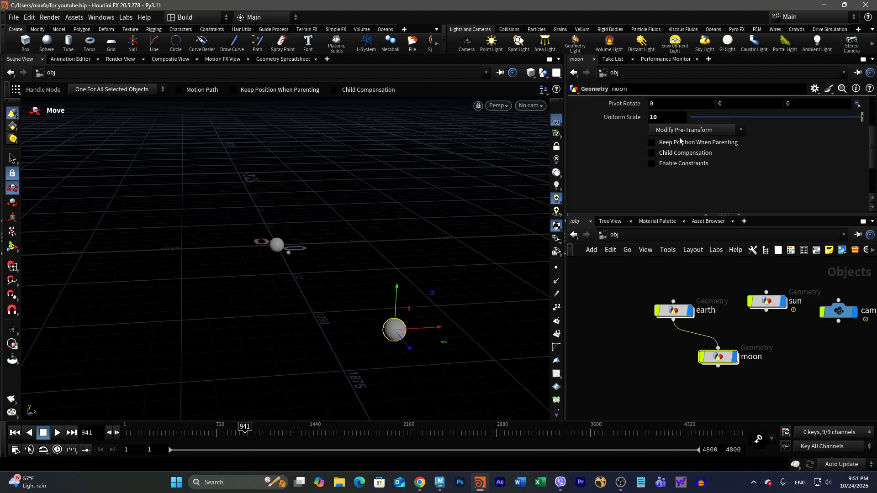
left_click(652, 144)
left_click_drag(242, 429, 291, 429)
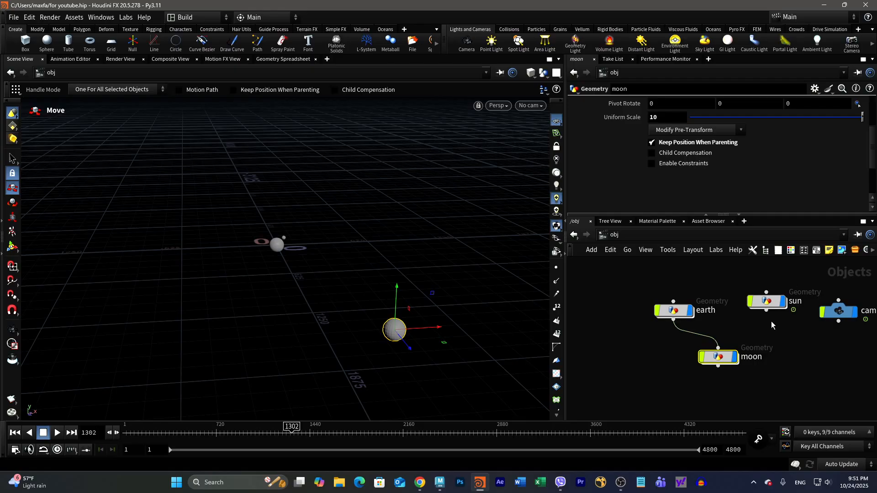
Step: Hide the earth in the viewport and delete the parenting wire between the earth and the moon
mouse_move(695, 315)
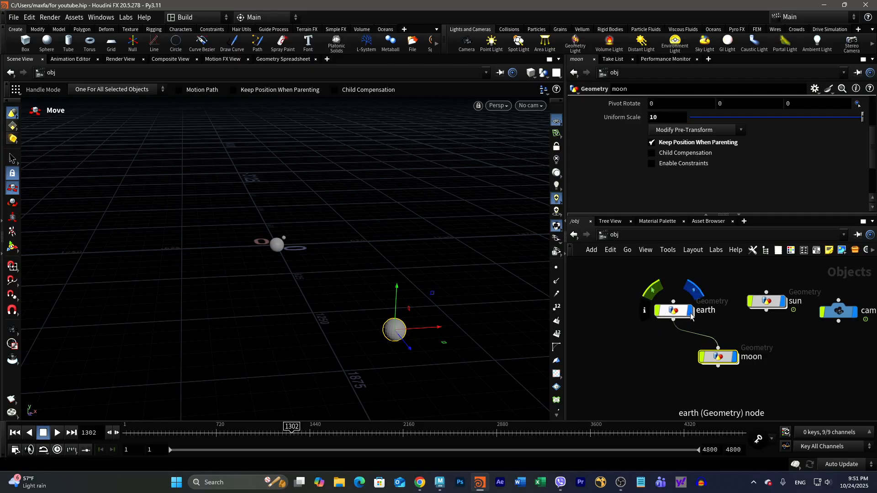
left_click(691, 314)
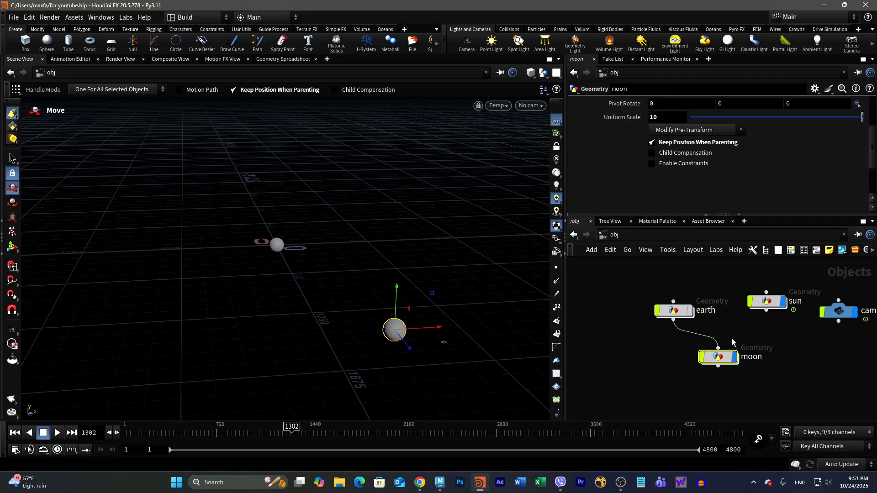
mouse_move(717, 341)
left_click(697, 332)
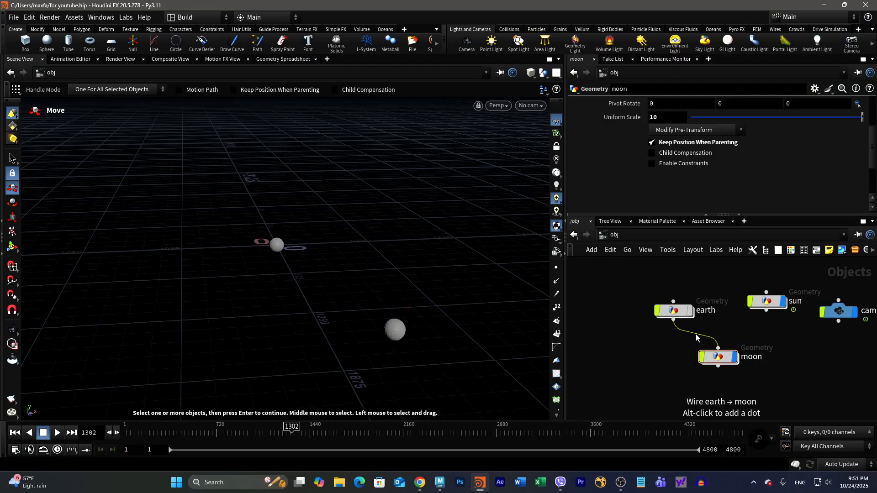
key("Delete")
Step: Hide the sun in the viewport and group the earth node under the sun, apart from the moon node
mouse_move(786, 303)
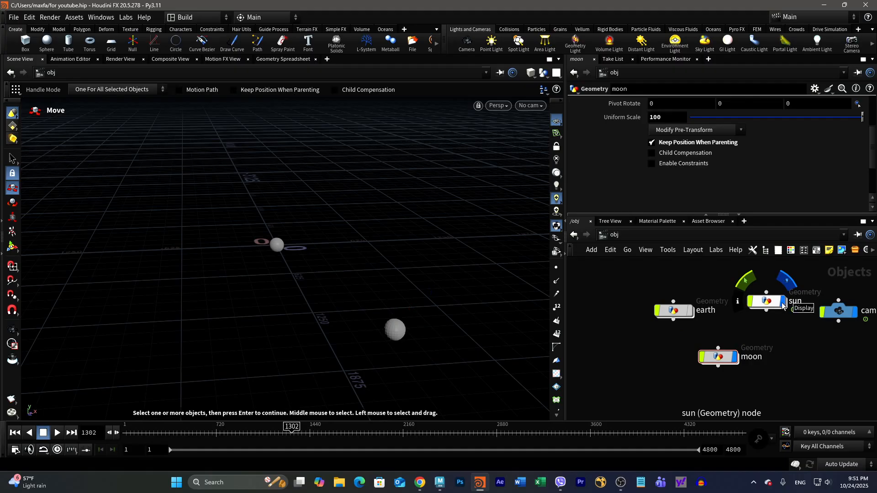
left_click(782, 304)
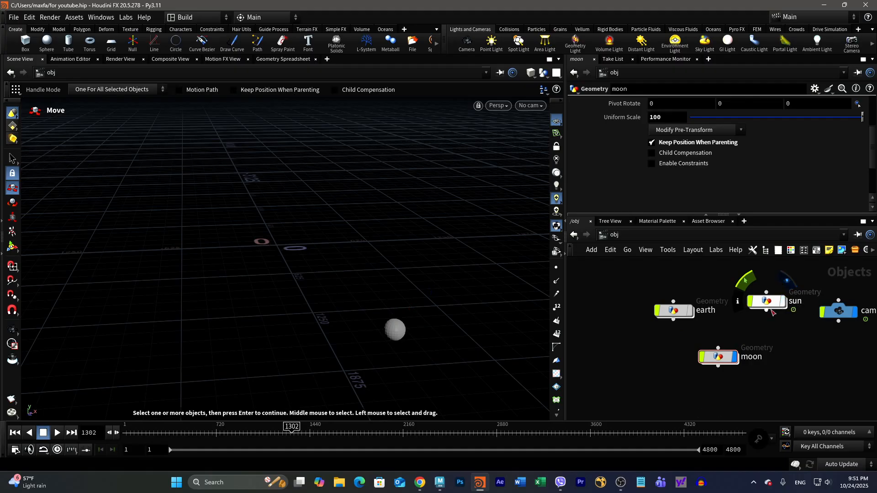
left_click_drag(715, 357, 663, 368)
left_click_drag(677, 318, 781, 347)
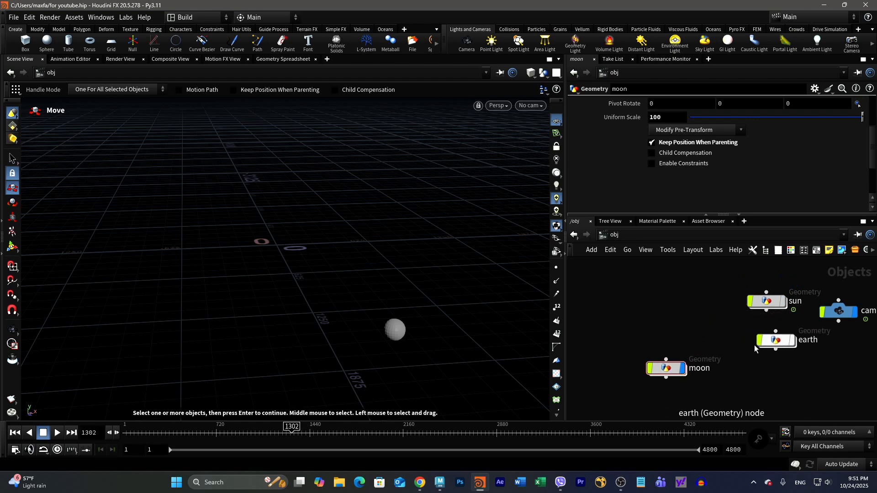
left_click_drag(671, 371, 666, 348)
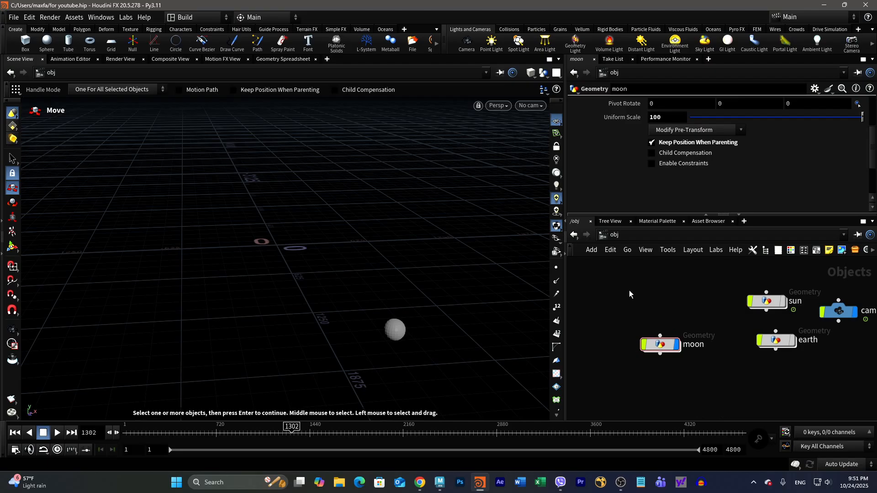
Step: Add a new Geometry node near the moon at object level and open its network
key("Tab")
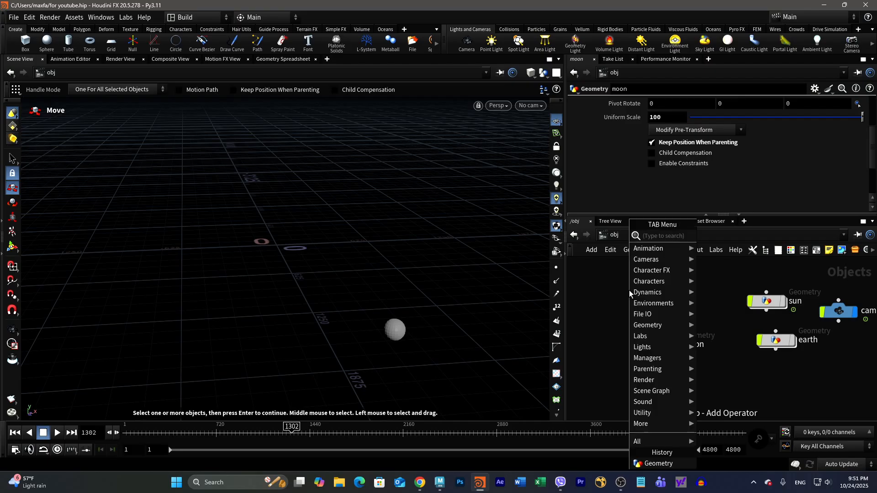
mouse_move(662, 274)
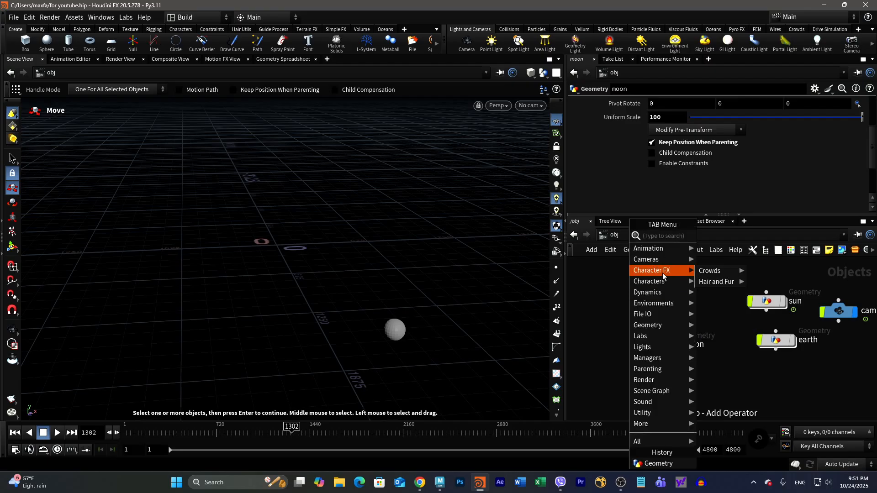
type("ge")
left_click(720, 237)
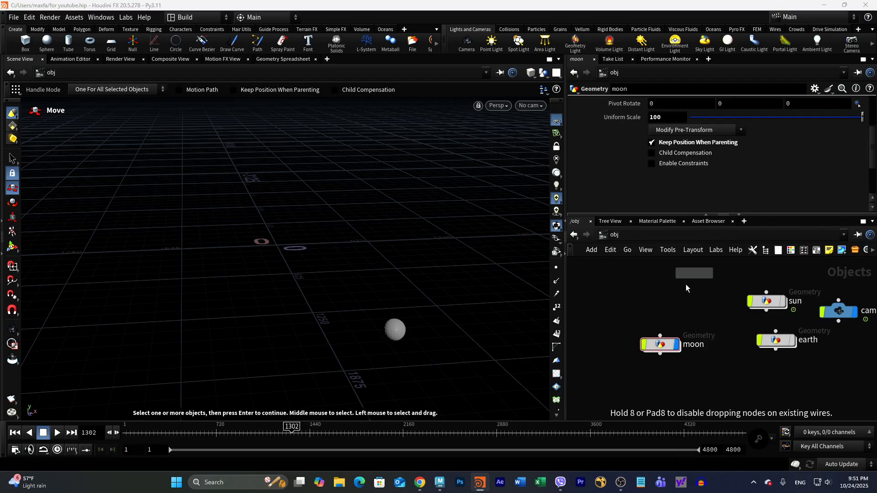
left_click(632, 293)
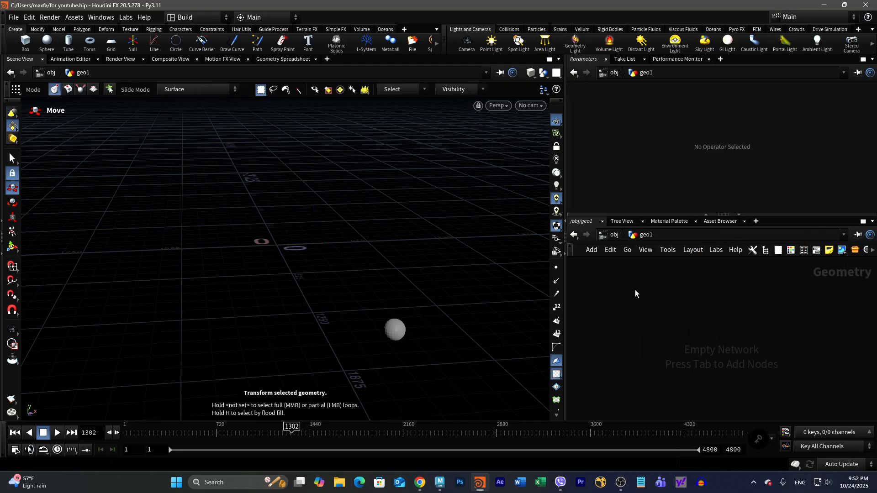
Step: Add a polygon sphere inside the new geometry node and return to the object level
key("Tab")
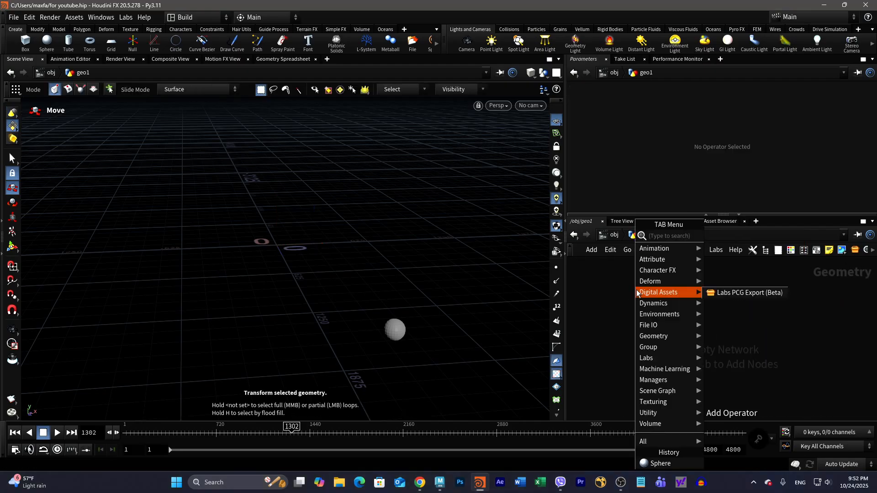
type("sp")
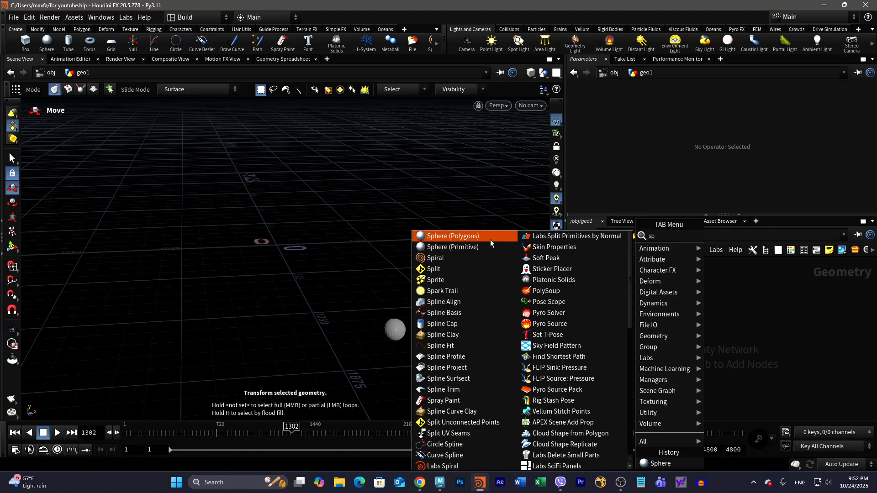
left_click(489, 237)
left_click(691, 293)
left_click(614, 234)
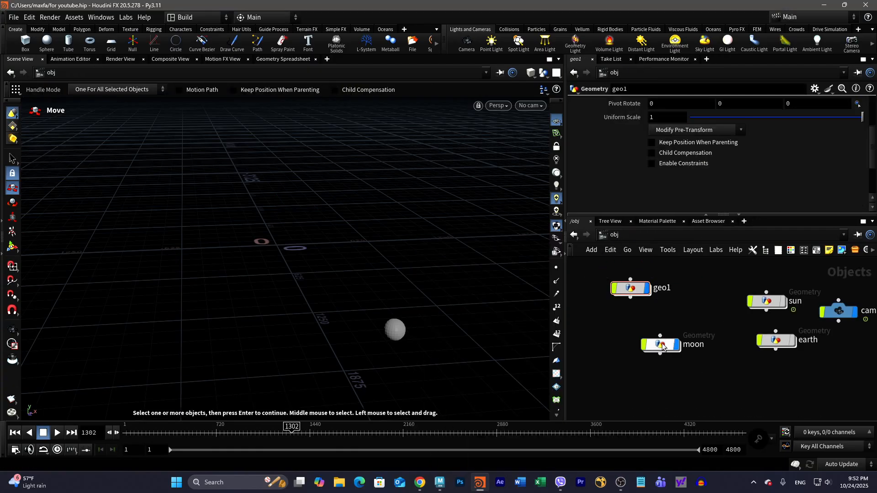
Step: Set geo1's Uniform Scale to 71 and shift the moon node slightly in the network for more room
mouse_move(630, 294)
right_click_drag(459, 288, 385, 303, "alt")
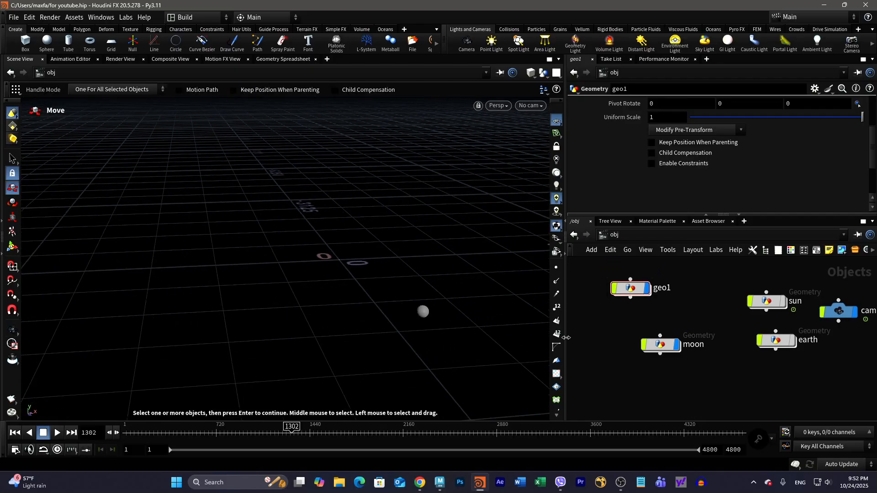
mouse_move(657, 341)
left_click_drag(657, 343, 679, 345)
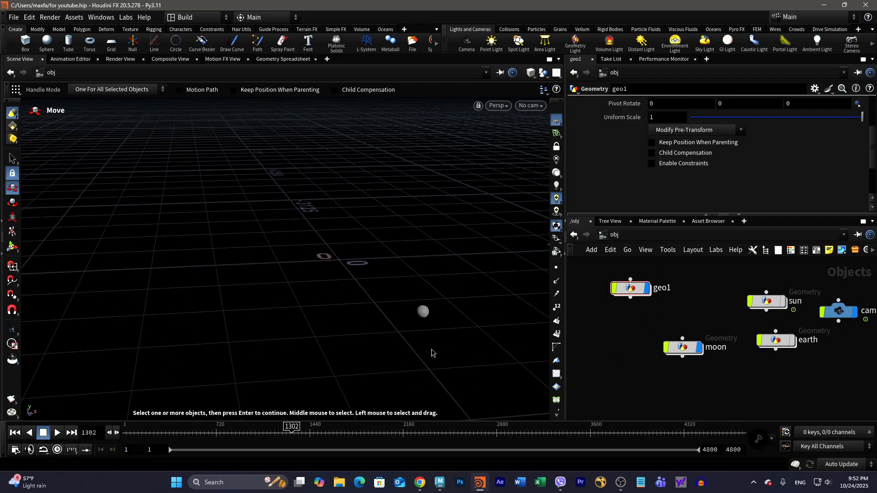
left_click(630, 288)
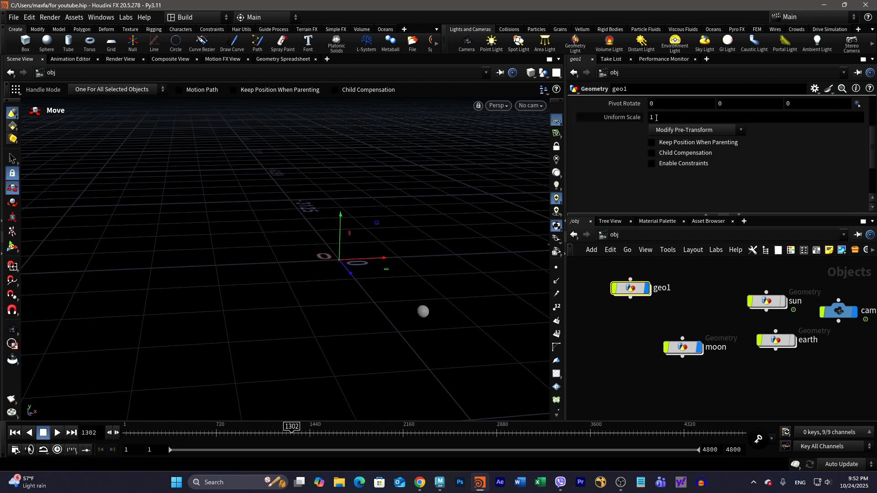
middle_click_drag(656, 117, 696, 85)
key("Escape")
left_click_drag(362, 356, 418, 314)
key("t")
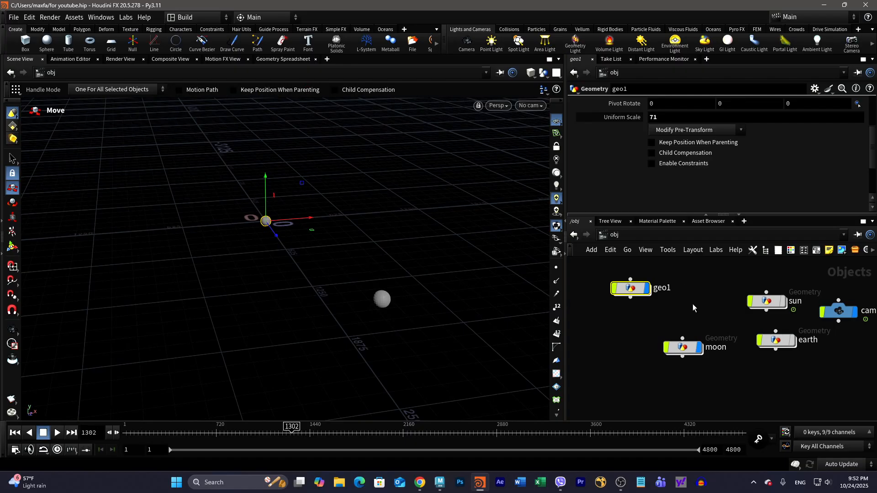
Step: Rename the geo1 node as earth2
double_click(669, 288)
left_click_drag(679, 289, 639, 292)
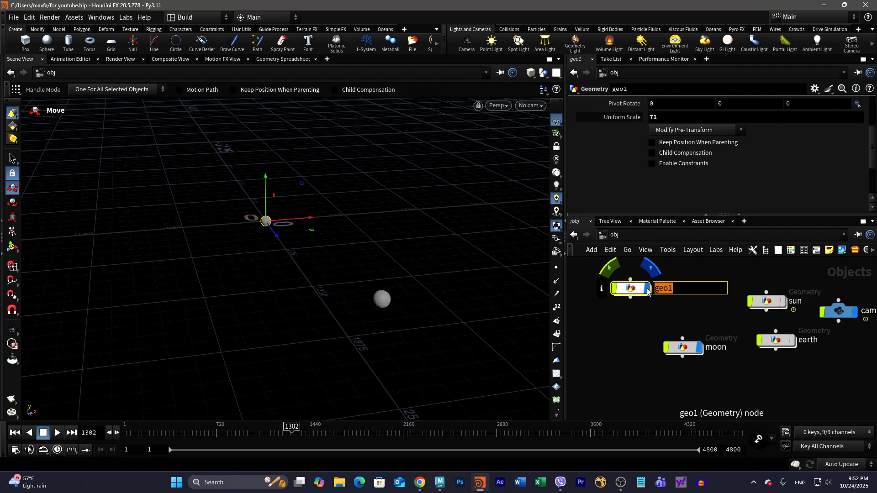
type("earth")
key("Return")
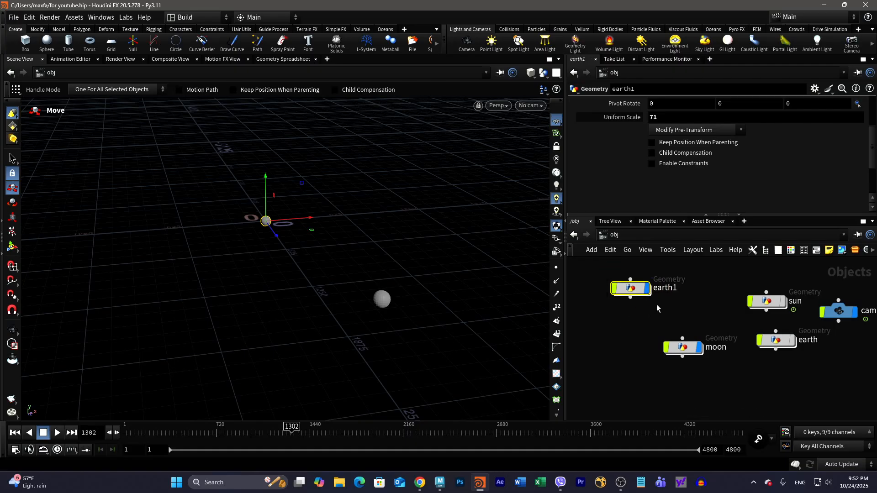
double_click(677, 289)
left_click(686, 288)
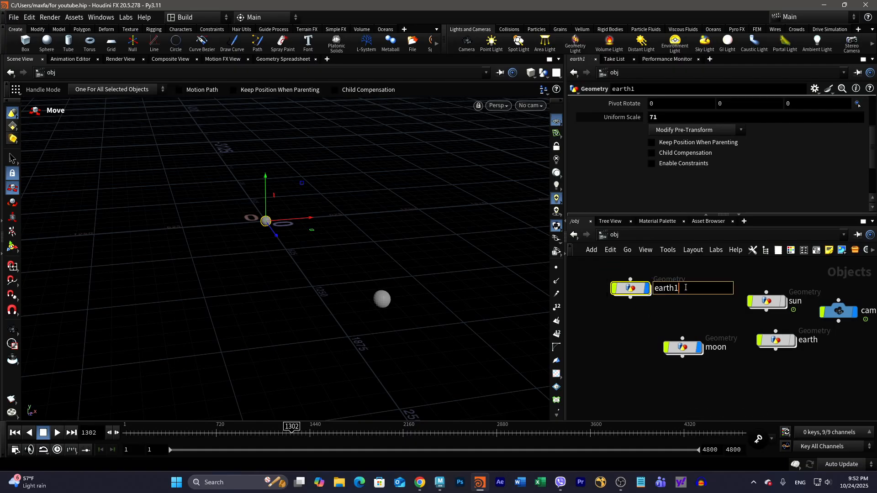
key("Return")
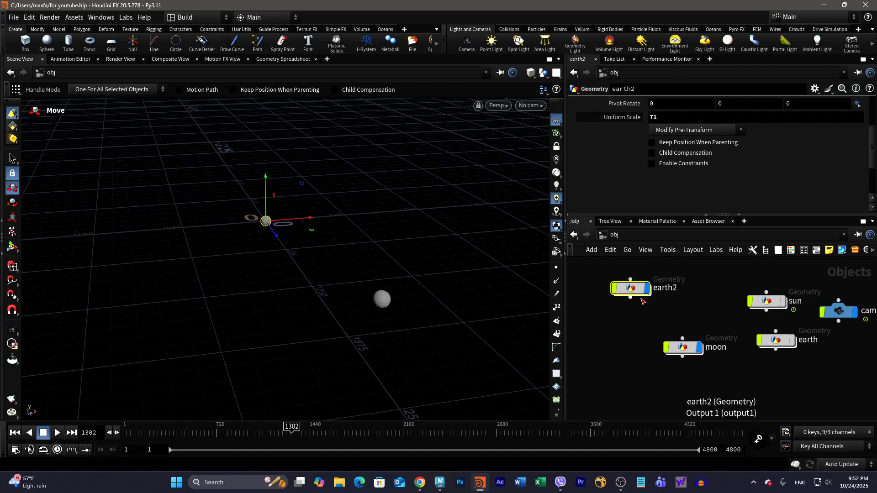
mouse_move(636, 292)
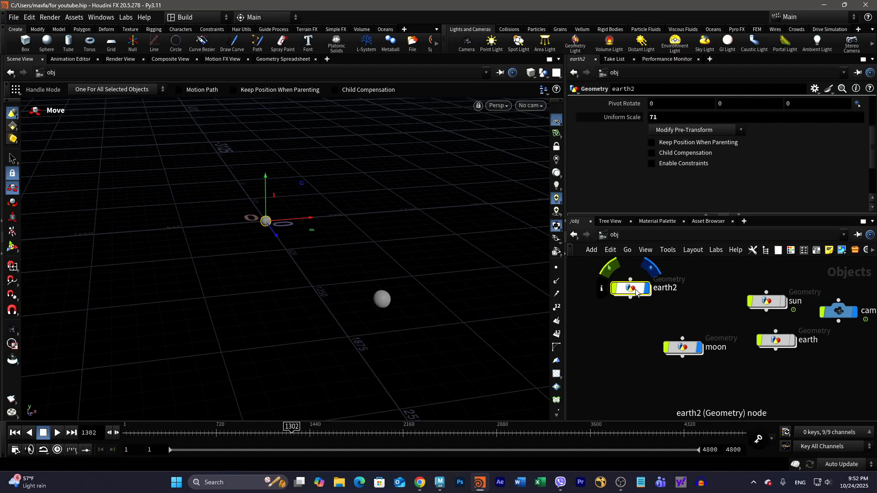
left_click_drag(872, 147, 869, 117)
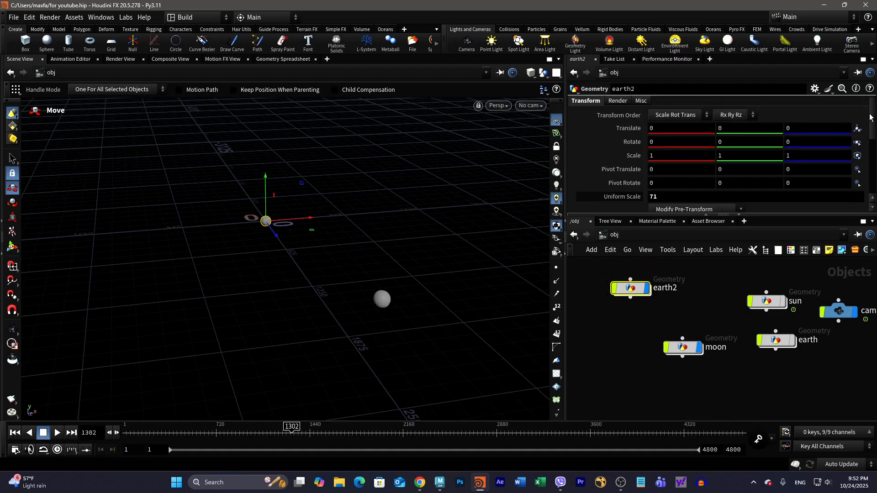
left_click(729, 142)
type("@Frame")
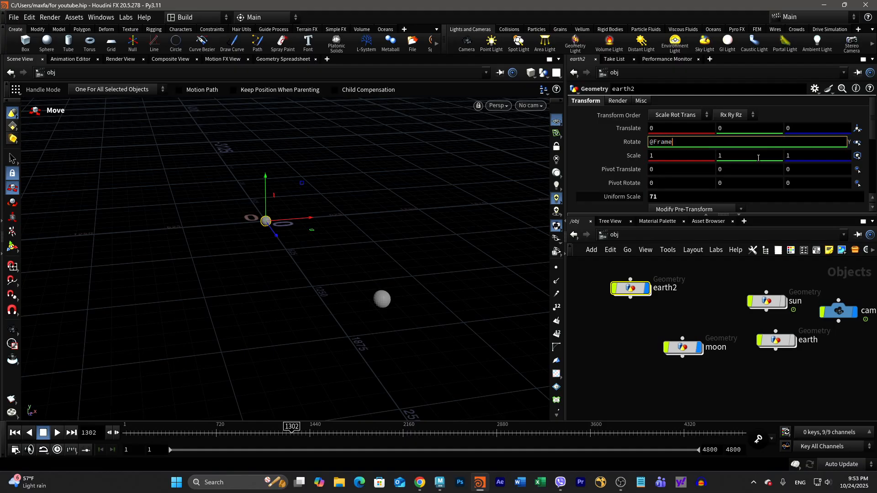
key("Return")
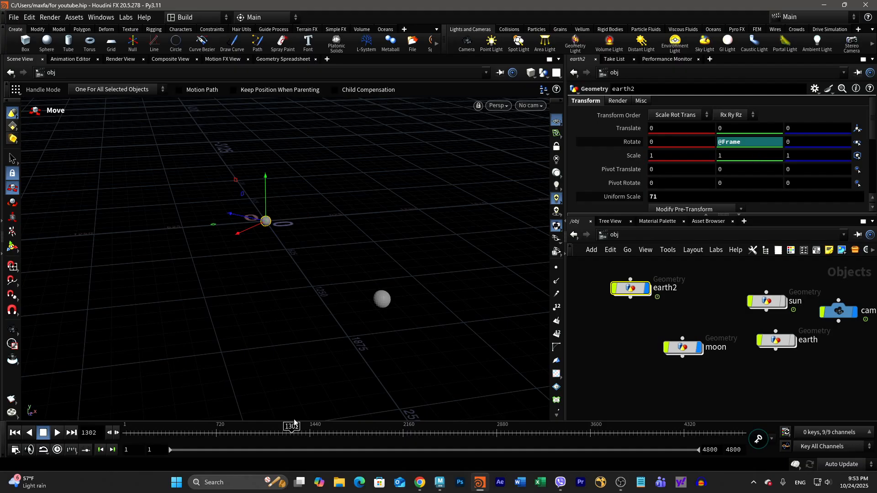
Step: Switch the viewport to Flat Wire Shaded and scrub the timeline to frame 1776 to check earth2's spin
left_click(530, 74)
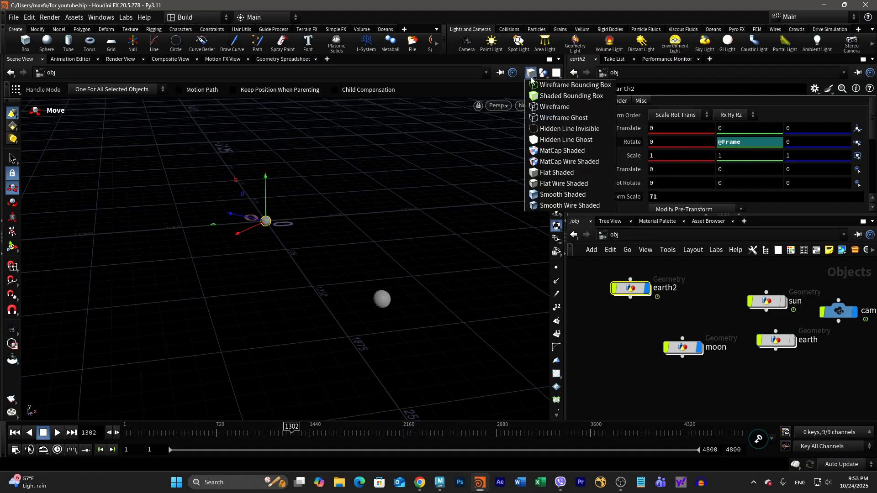
left_click(549, 184)
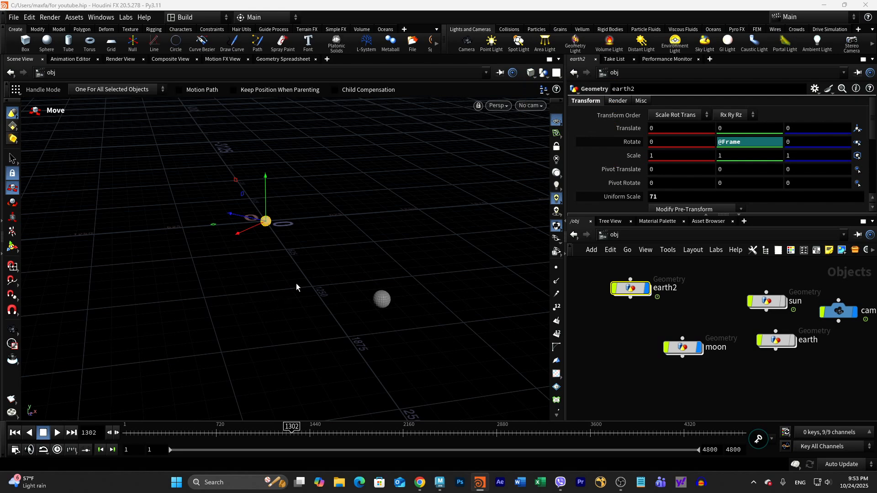
right_click_drag(286, 287, 413, 288, "alt")
middle_click_drag(279, 245, 336, 303, "alt")
right_click_drag(333, 293, 404, 289, "alt")
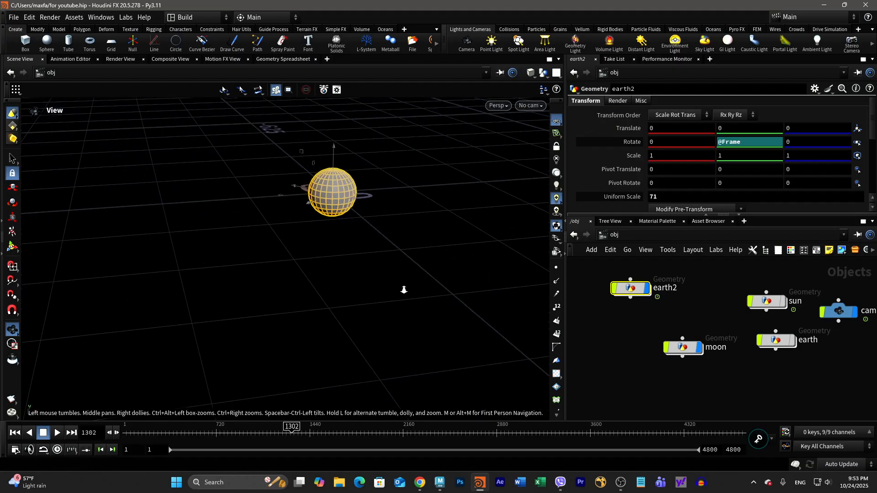
left_click_drag(293, 429, 354, 430)
right_click_drag(431, 295, 278, 309, "alt")
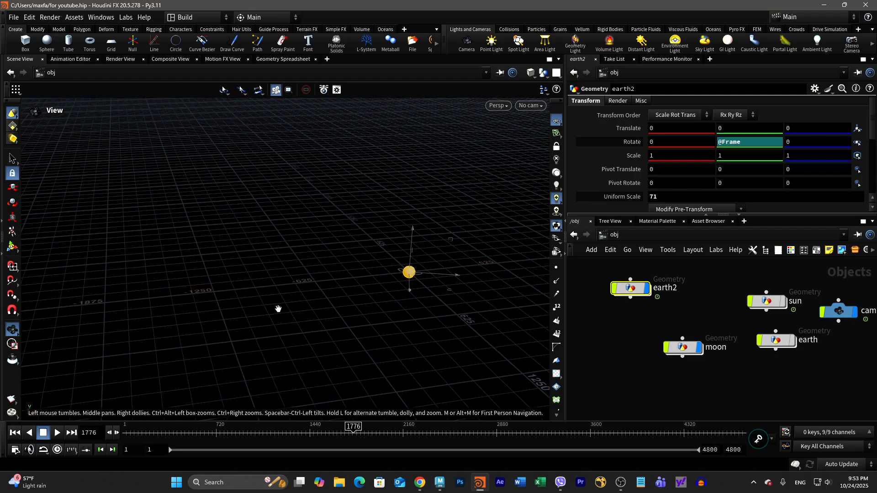
middle_click_drag(544, 296, 392, 257, "alt")
key("t")
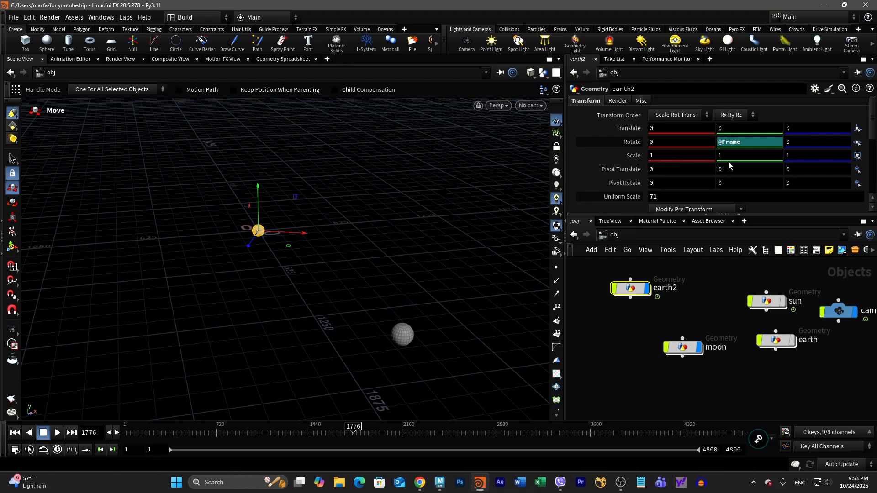
Step: Offset earth2's Pivot Translate to -10.4 in X and -16.8 in Z
middle_click(662, 170)
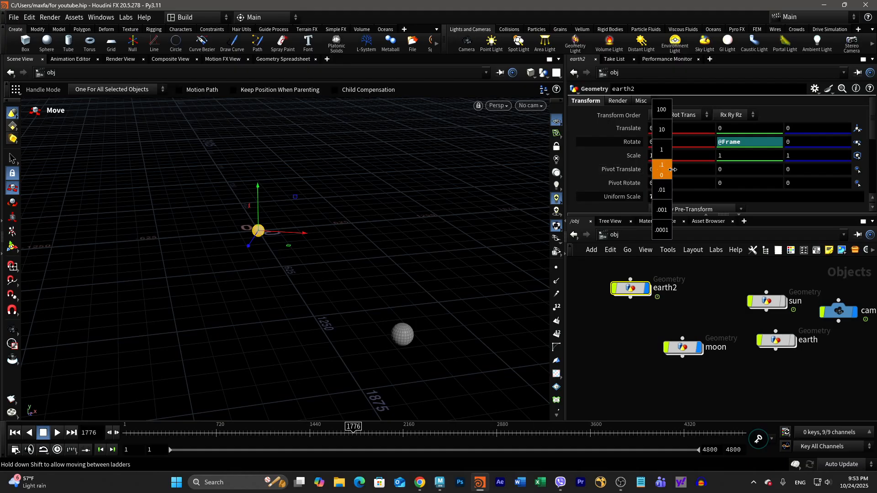
middle_click_drag(672, 170, 662, 173)
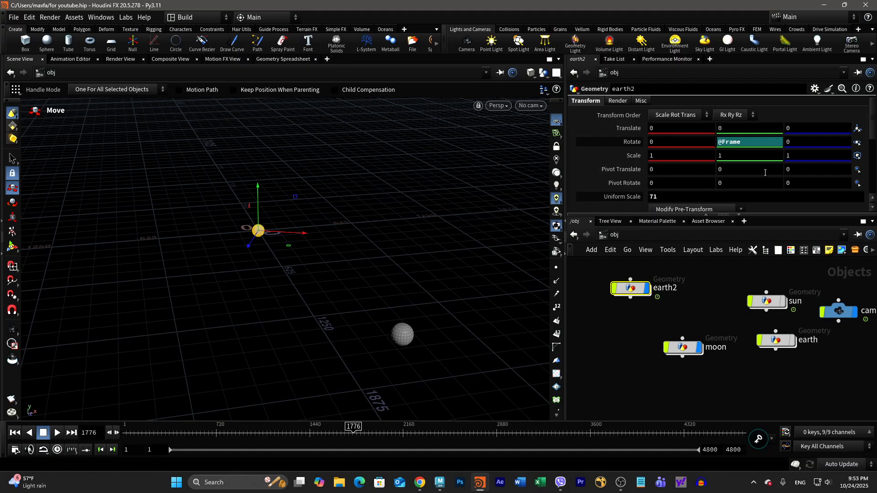
mouse_move(802, 168)
middle_mouse_down()
mouse_move(758, 175)
mouse_move(802, 169)
middle_mouse_up()
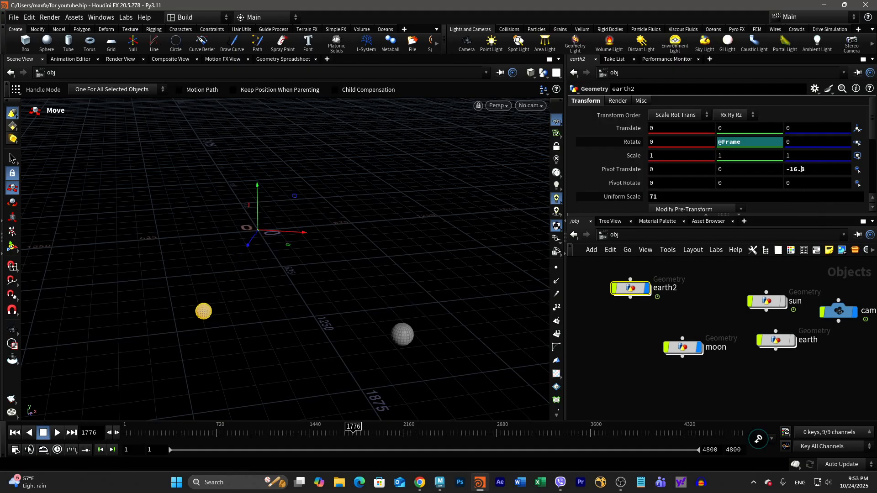
mouse_move(671, 170)
middle_mouse_down()
mouse_move(706, 174)
mouse_move(253, 176)
mouse_move(671, 171)
middle_mouse_up()
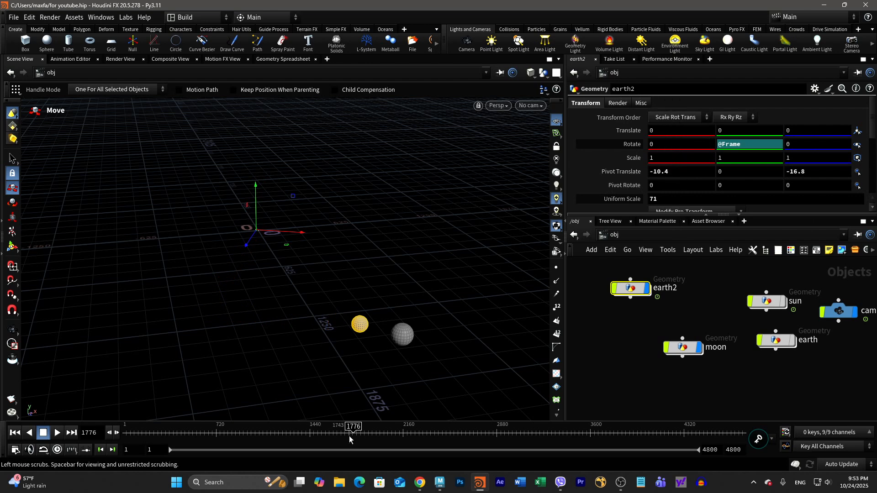
Step: Set earth2's Uniform Scale to 99 and scrub the timeline to frame 2496 to check its orbit
left_click_drag(353, 427, 445, 427)
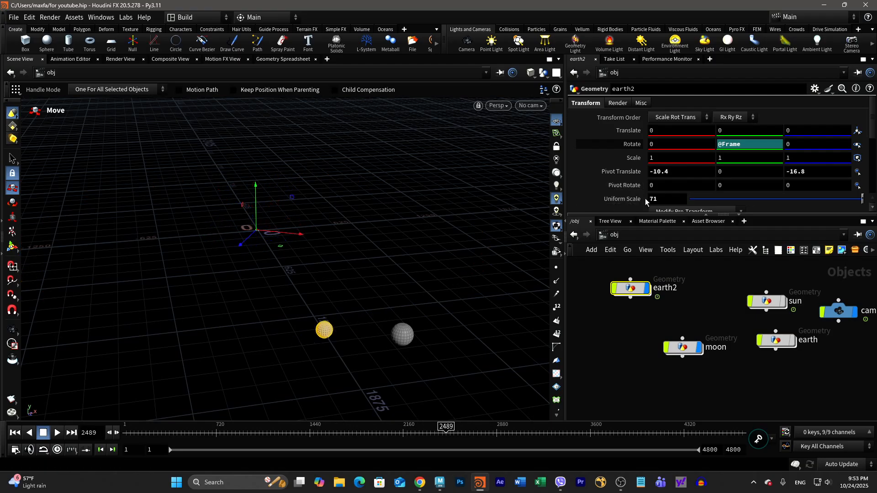
middle_click_drag(646, 202, 784, 172)
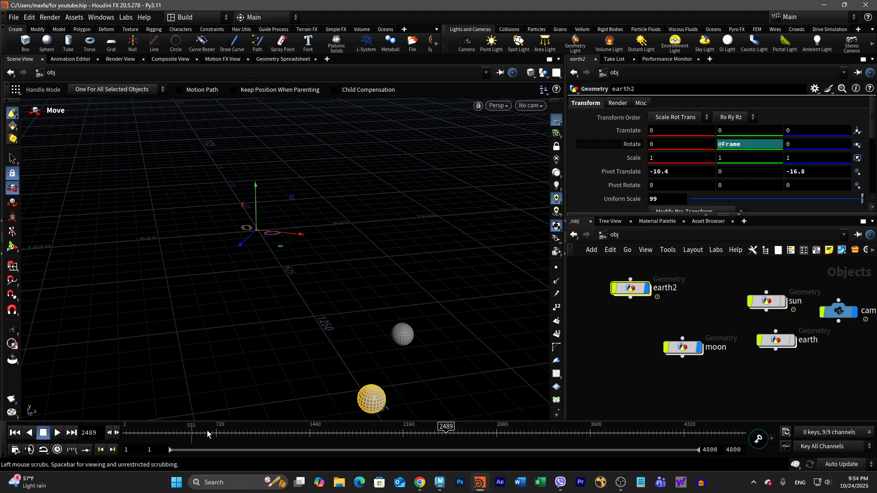
mouse_move(447, 429)
left_mouse_down()
mouse_move(438, 430)
mouse_move(468, 432)
mouse_move(447, 433)
left_mouse_up()
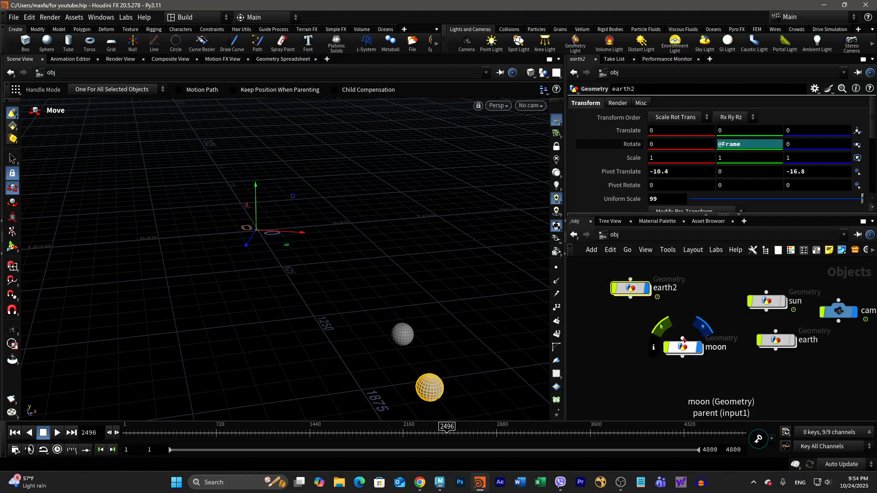
Step: Parent the moon to earth2 and scrub the timeline to frame 3557 to check that it follows
left_click_drag(682, 338, 636, 311)
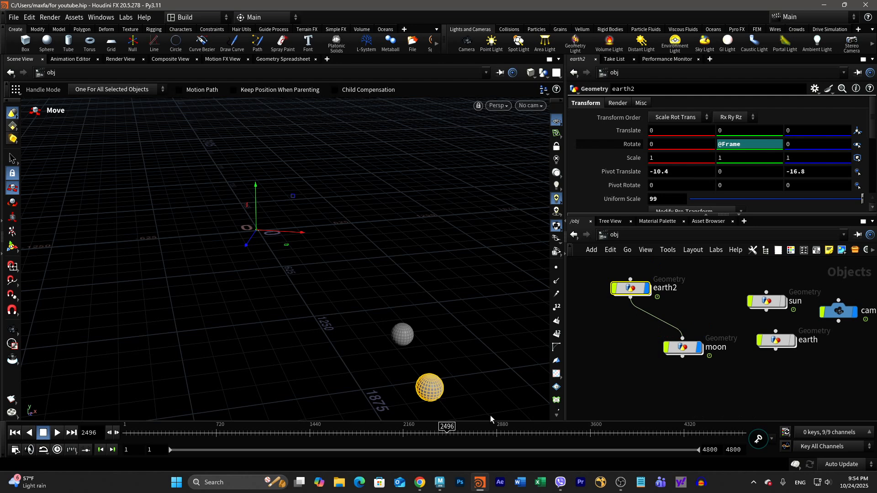
mouse_move(447, 431)
left_mouse_down()
mouse_move(480, 429)
mouse_move(413, 427)
mouse_move(584, 417)
left_mouse_up()
Step: Move earth2 freely in the viewport to a translate of about 80.7, 309.3, -105.8
middle_click_drag(809, 346, 776, 350)
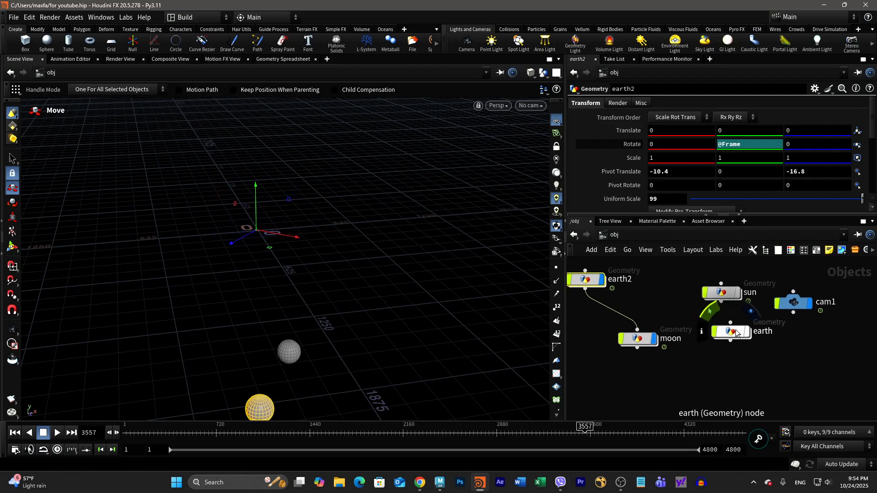
middle_click_drag(336, 374, 345, 322)
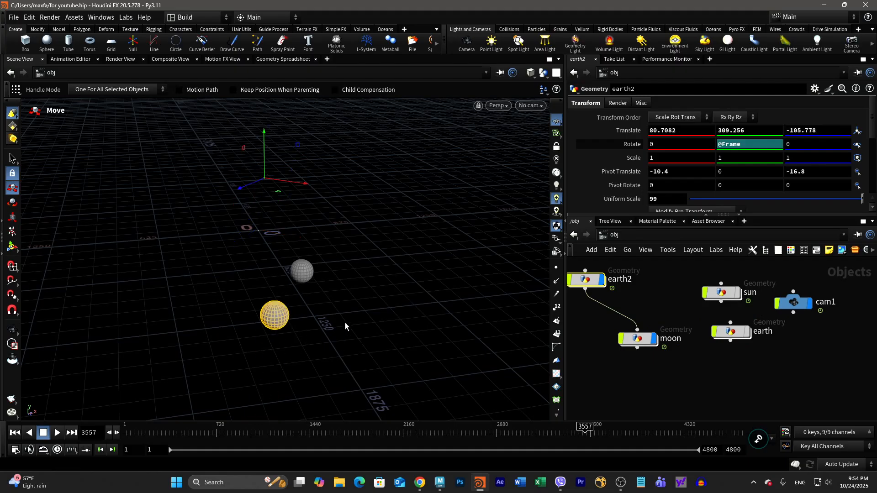